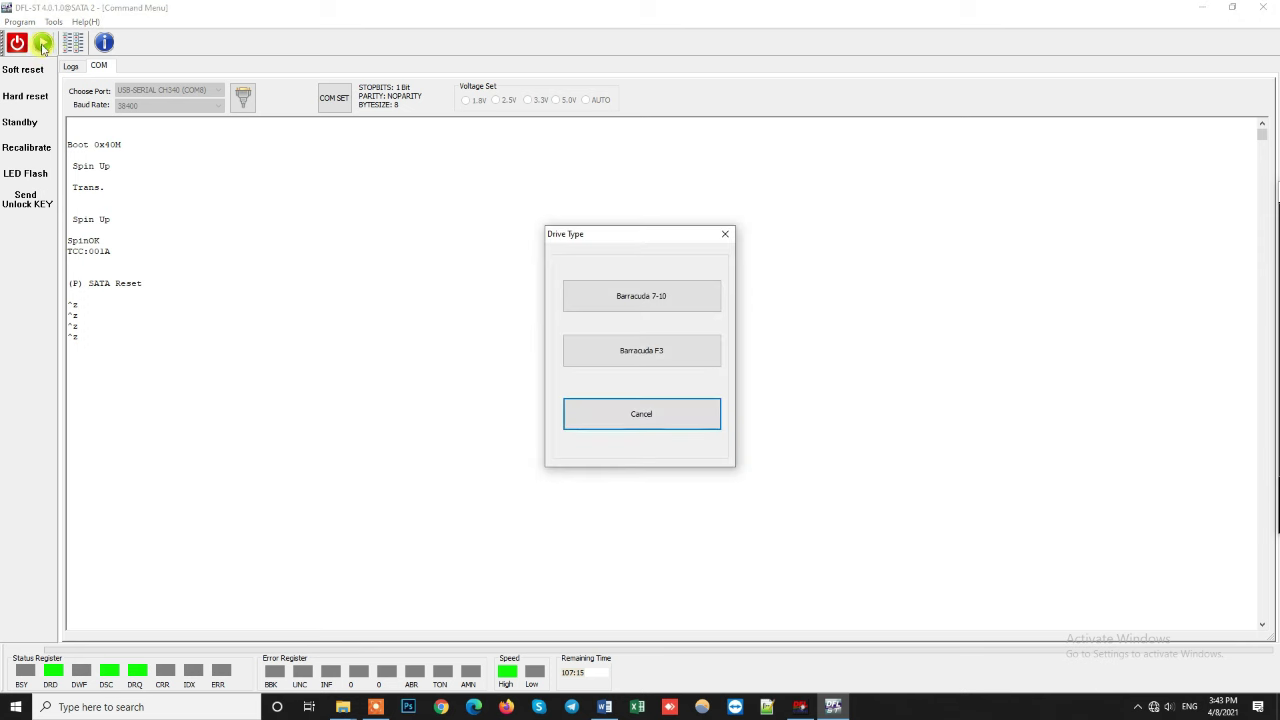
- Choose the Barracuda F3 drive type and try to obtain the drive's details in the basic info
click(660, 356)
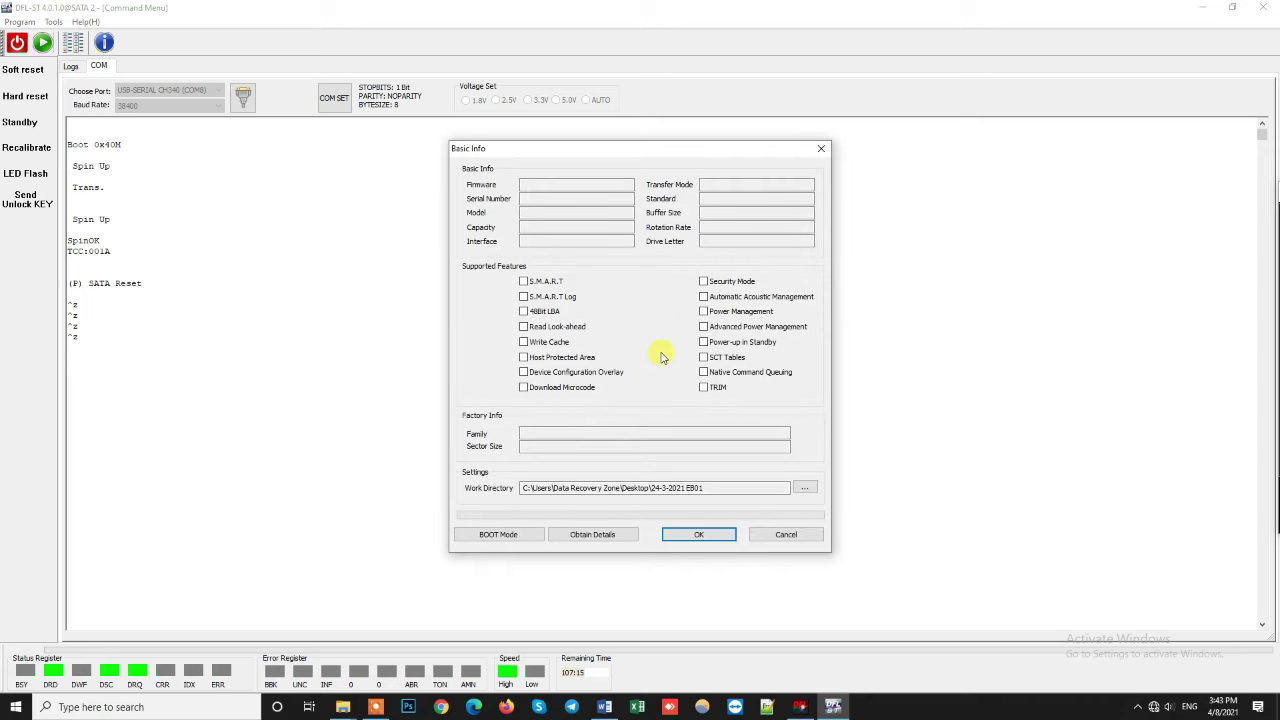
click(589, 536)
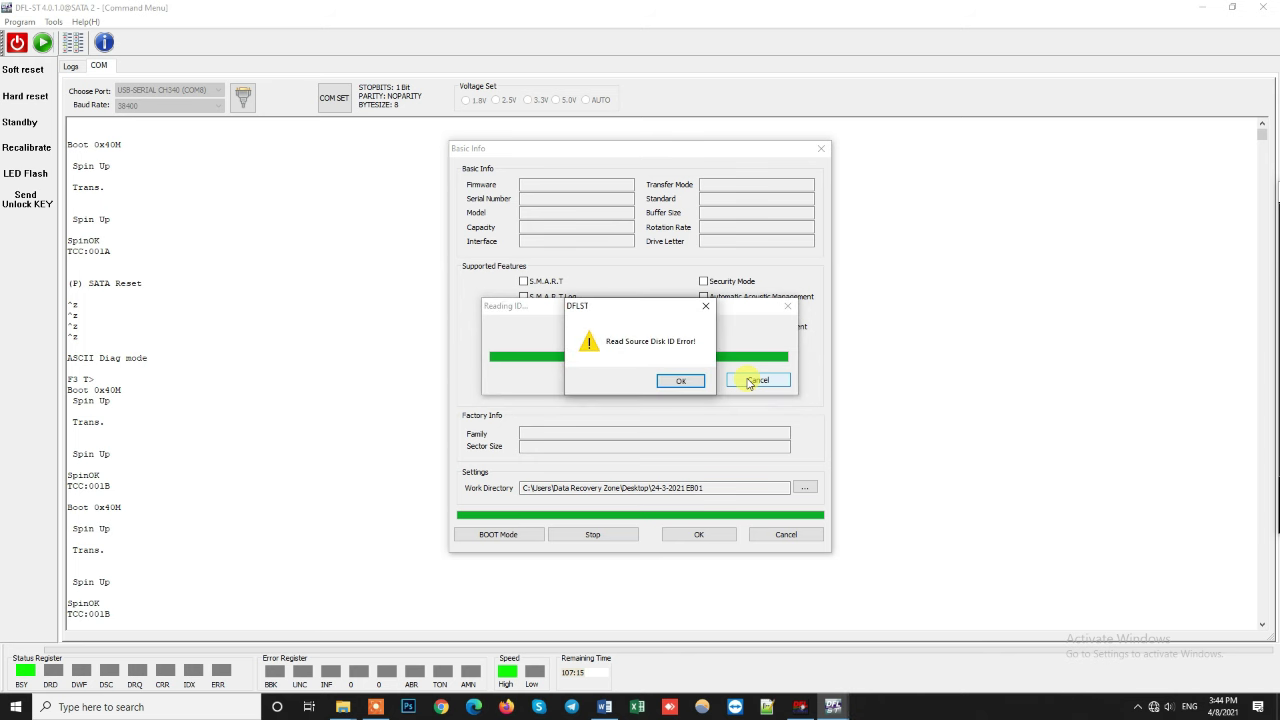
click(681, 381)
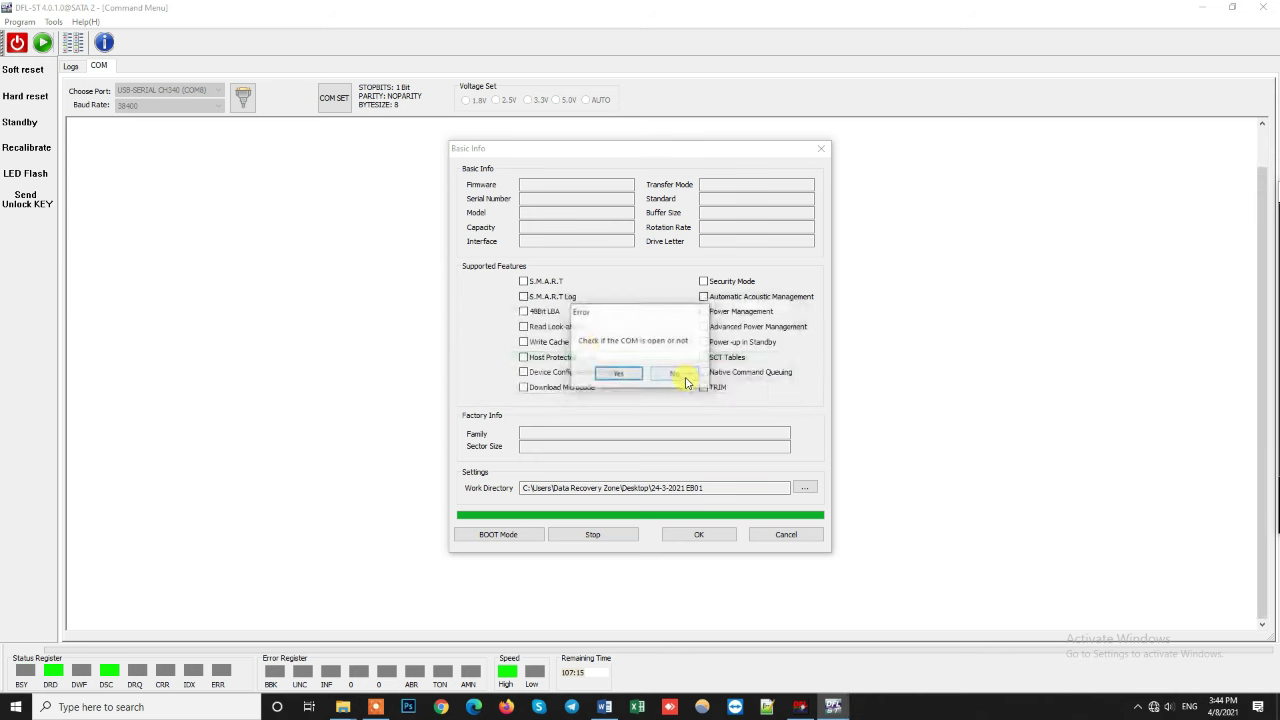
click(624, 373)
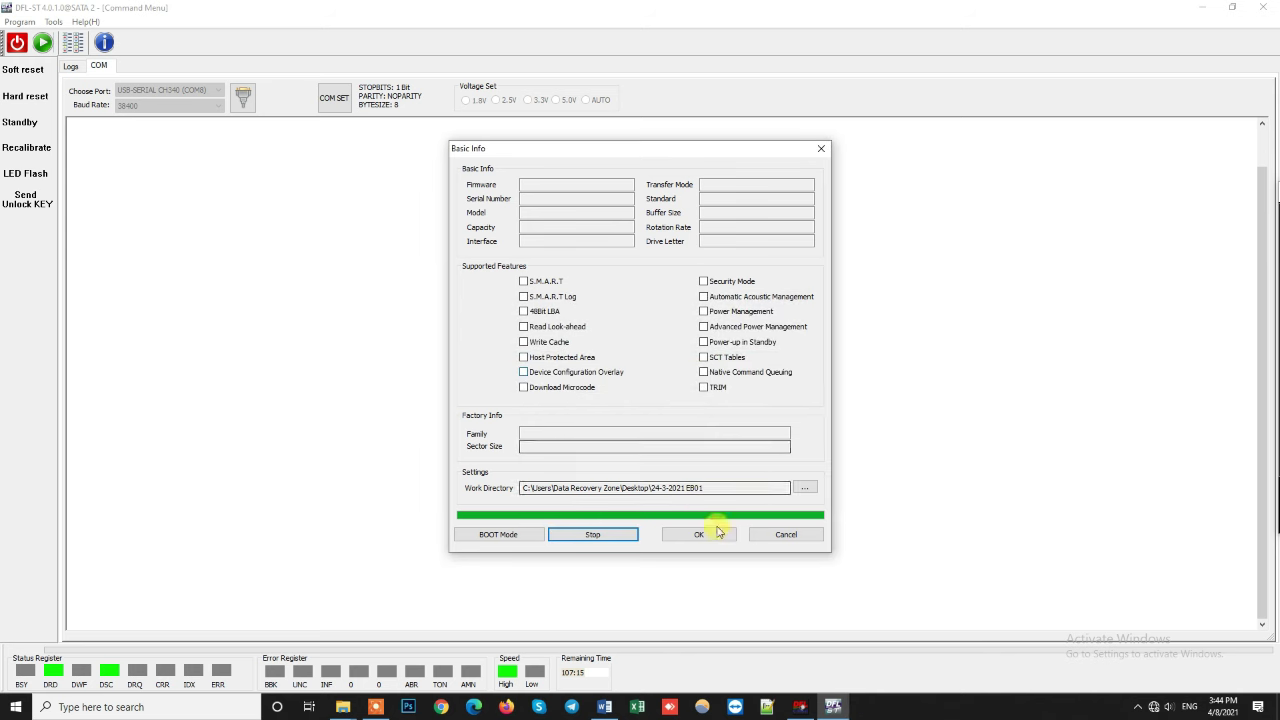
- Try to accept the basic info and enter the F3 workspace while the drive ID is still being read
click(718, 533)
click(661, 374)
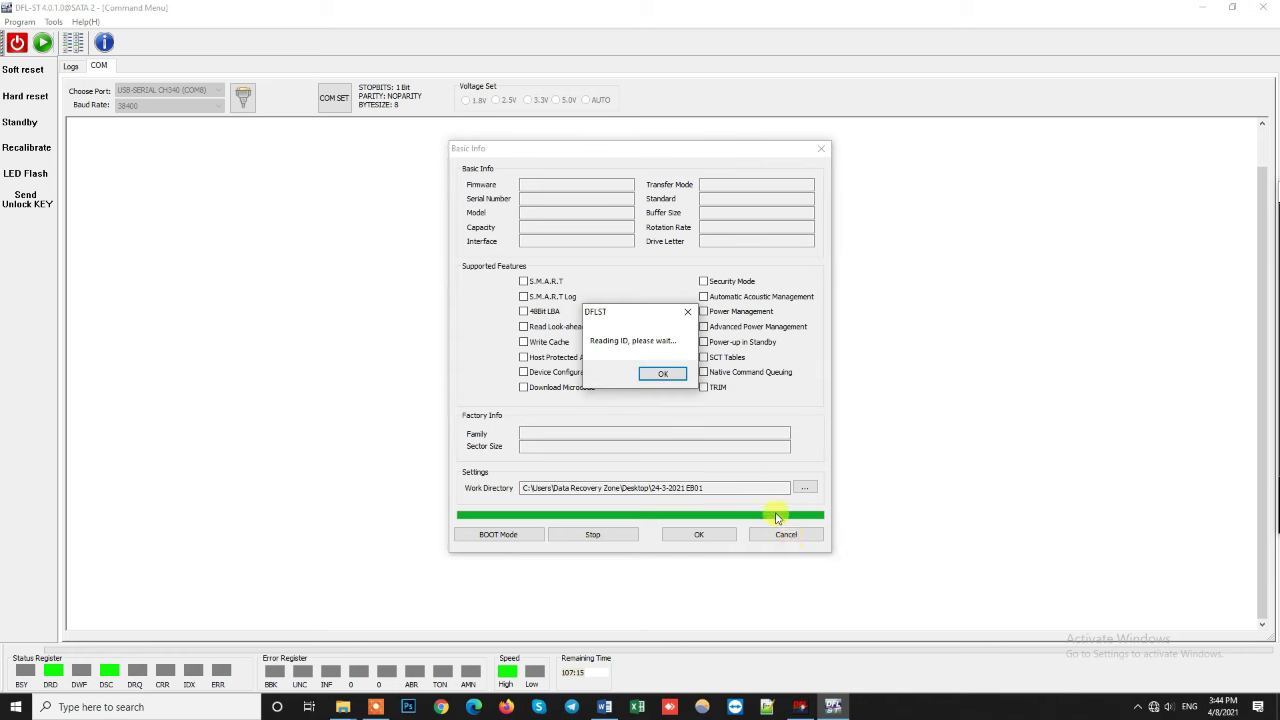
click(666, 378)
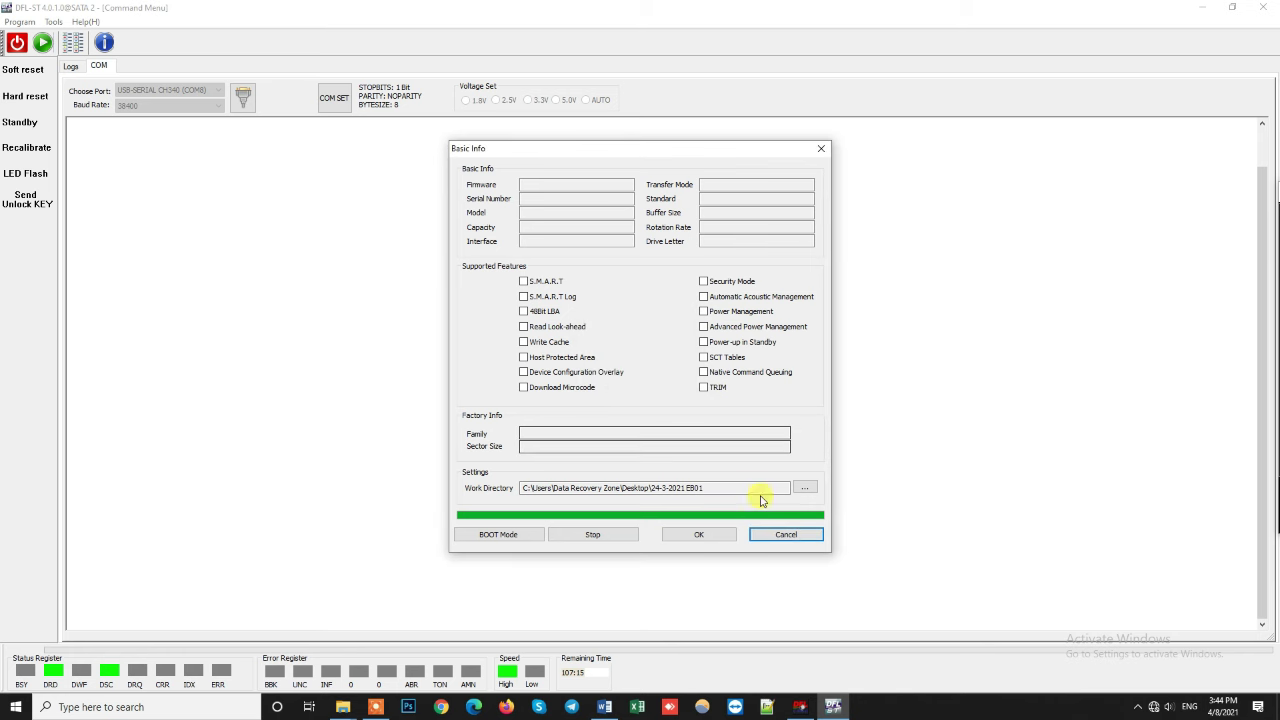
click(690, 533)
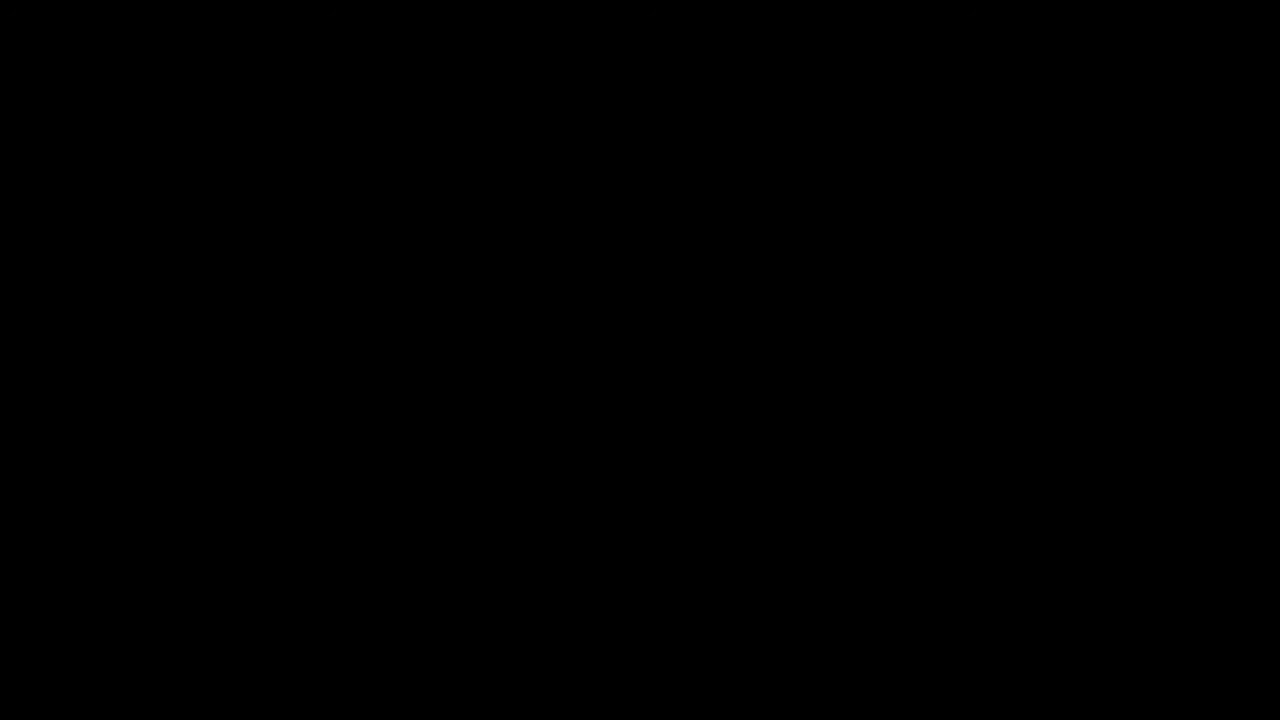
click(623, 374)
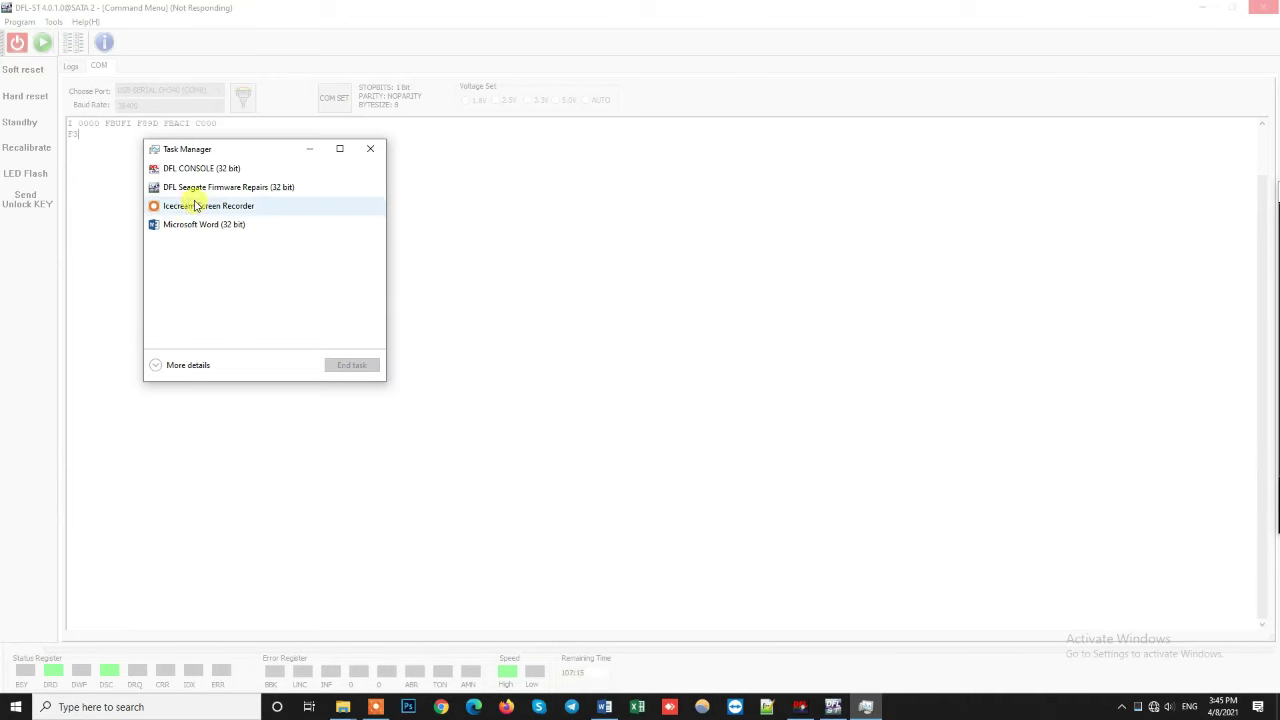
- End the unresponsive DFL Seagate Firmware Repairs task and close Task Manager
click(196, 189)
click(352, 366)
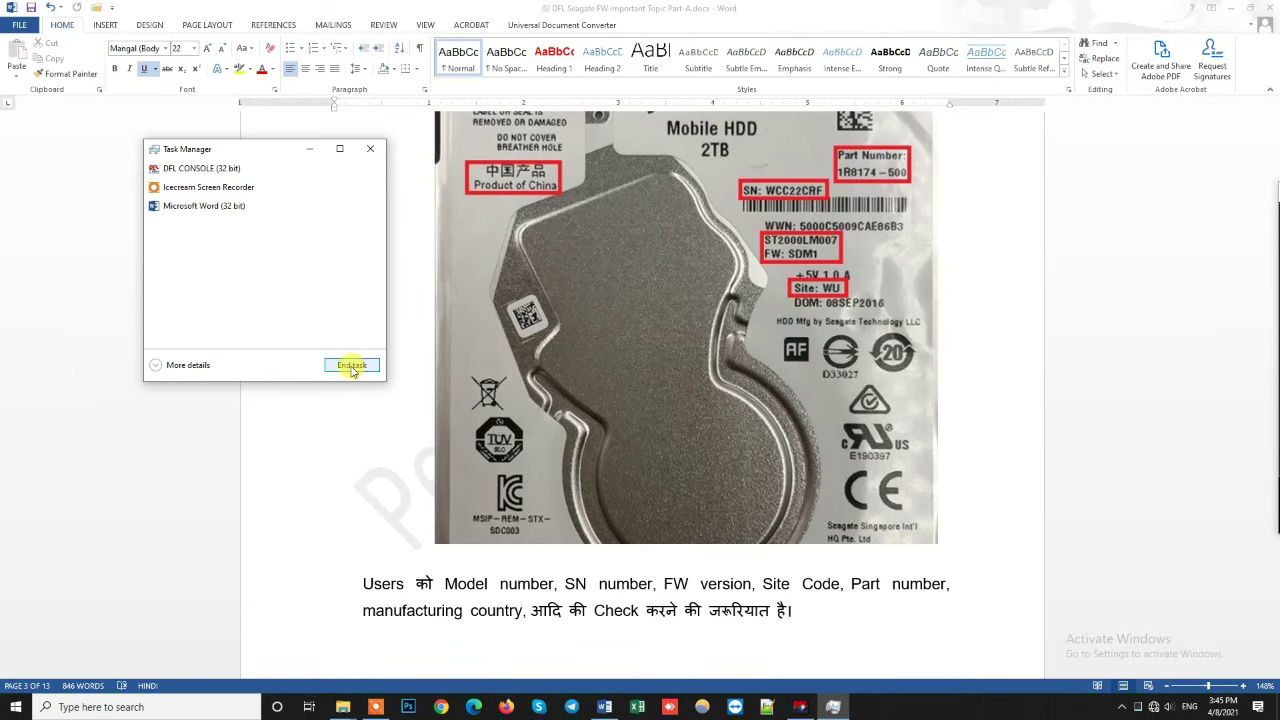
click(370, 148)
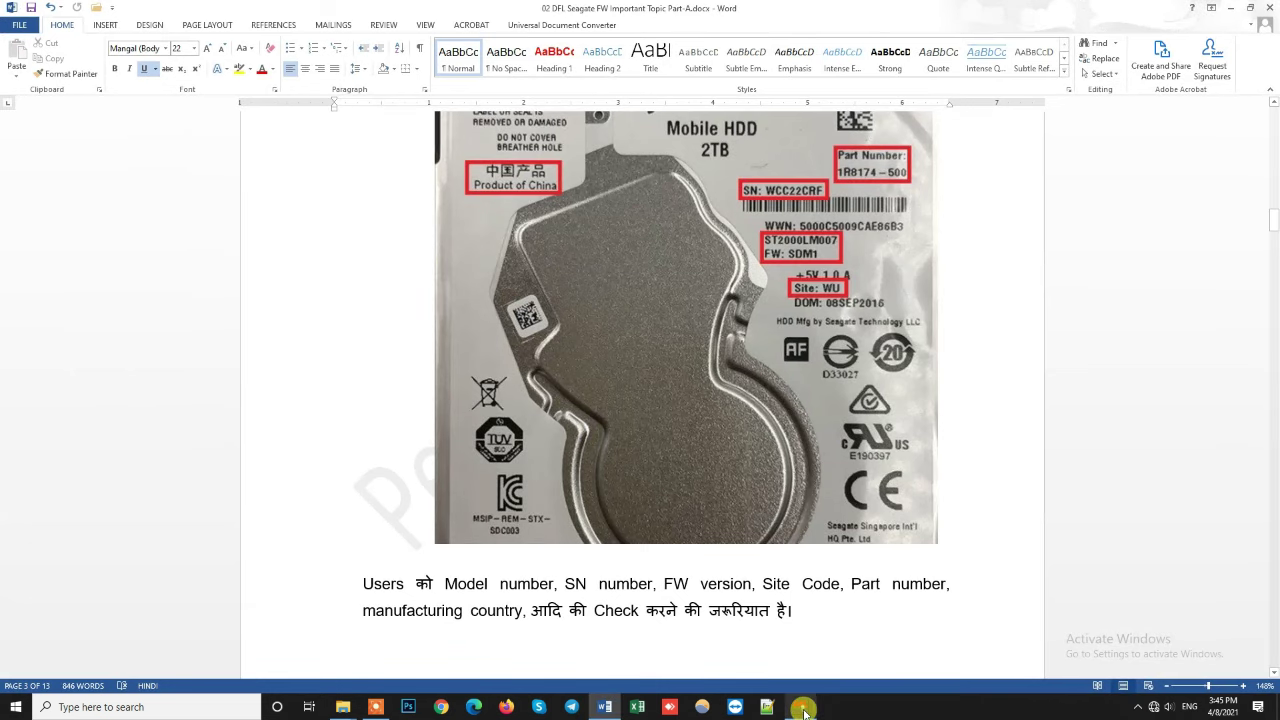
- Switch to the DFL cPanel console and launch the ST module for the SATA 2 port
click(801, 707)
click(451, 303)
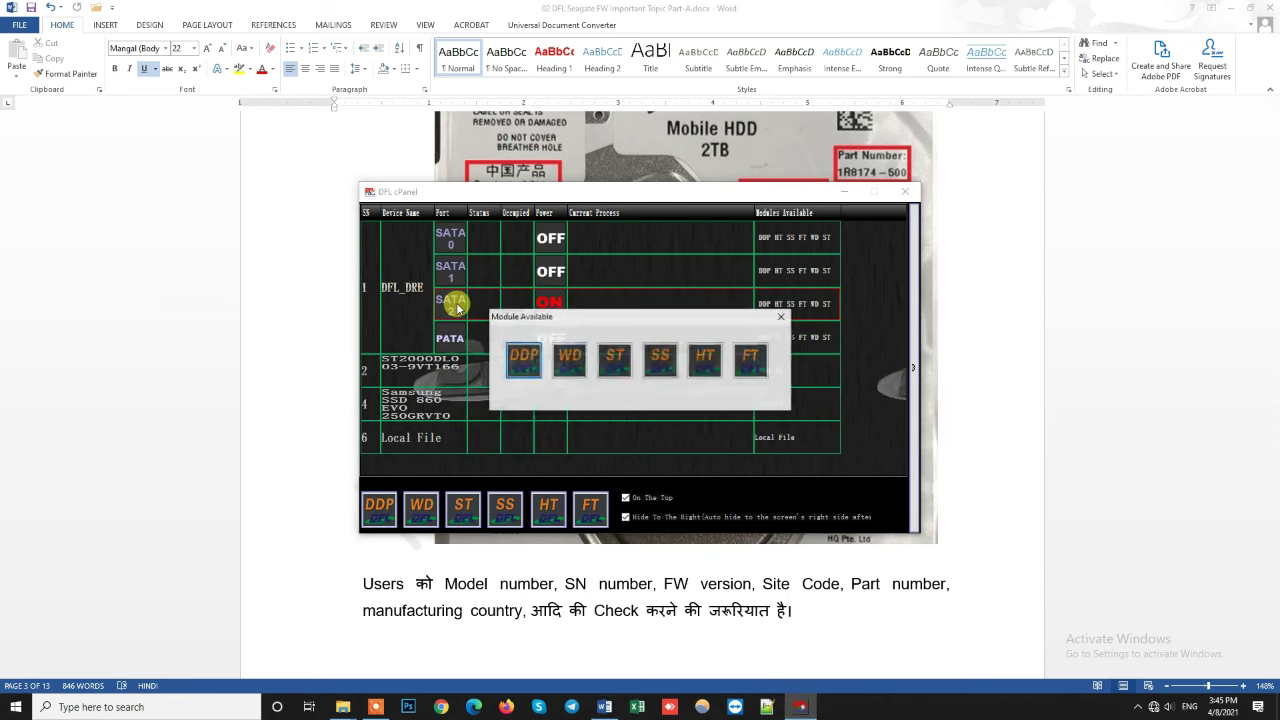
click(612, 356)
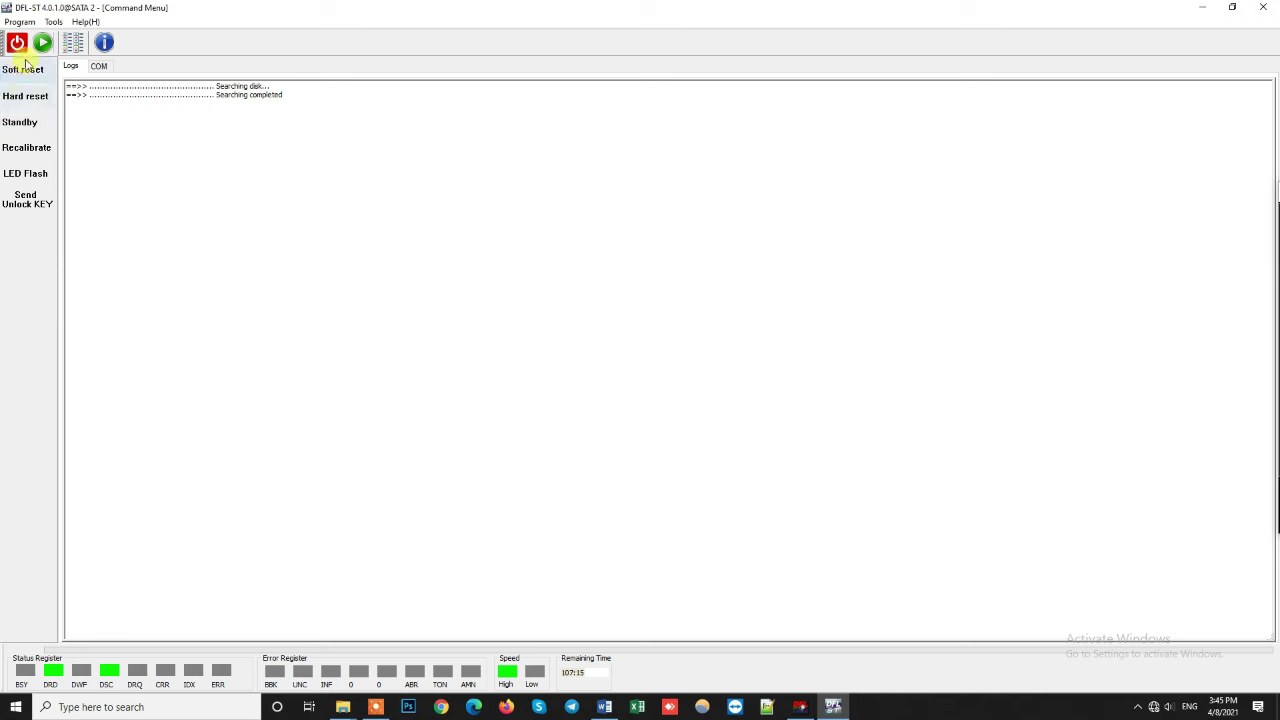
- Start the module for a Barracuda F3 drive and try to obtain the drive's details, including over COM
click(42, 42)
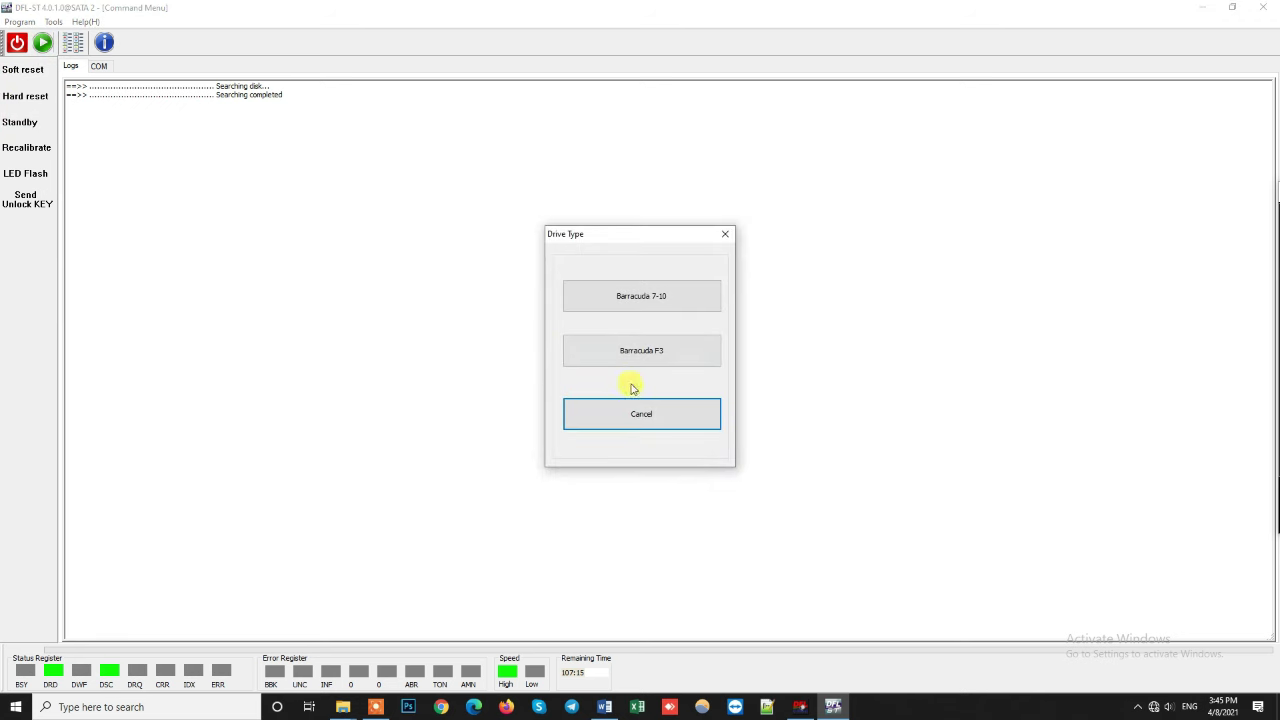
click(650, 356)
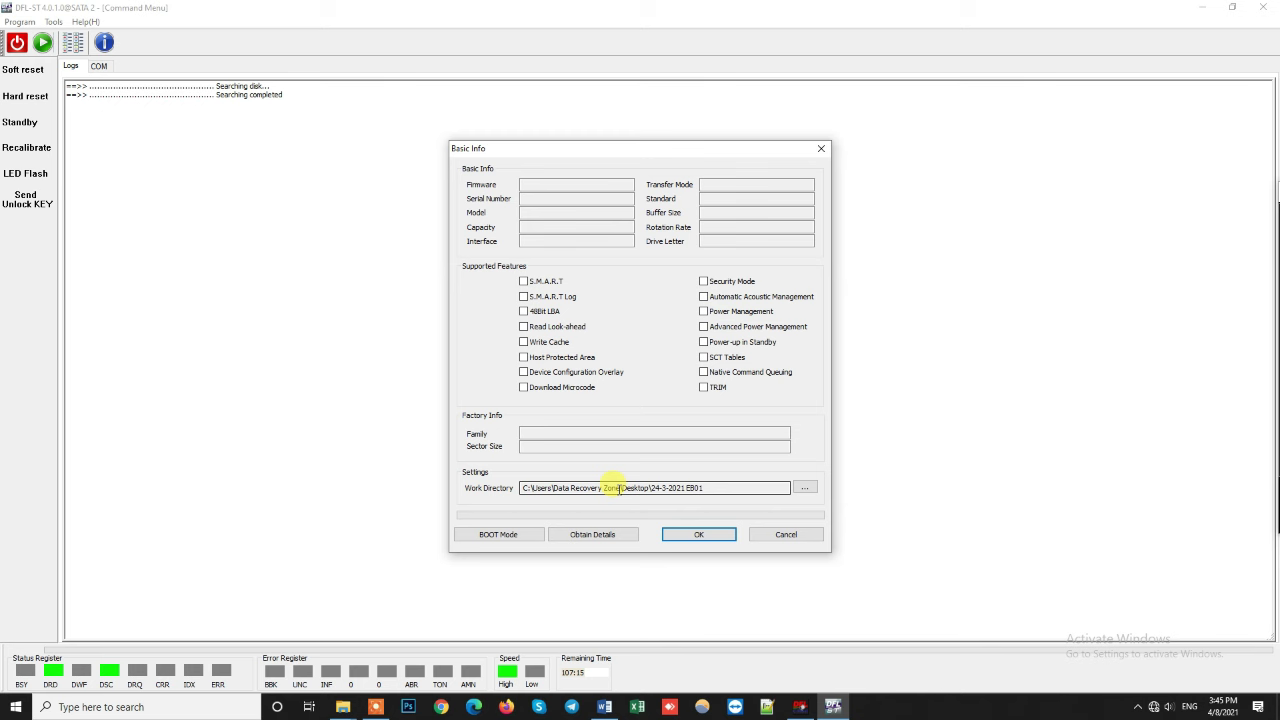
click(606, 537)
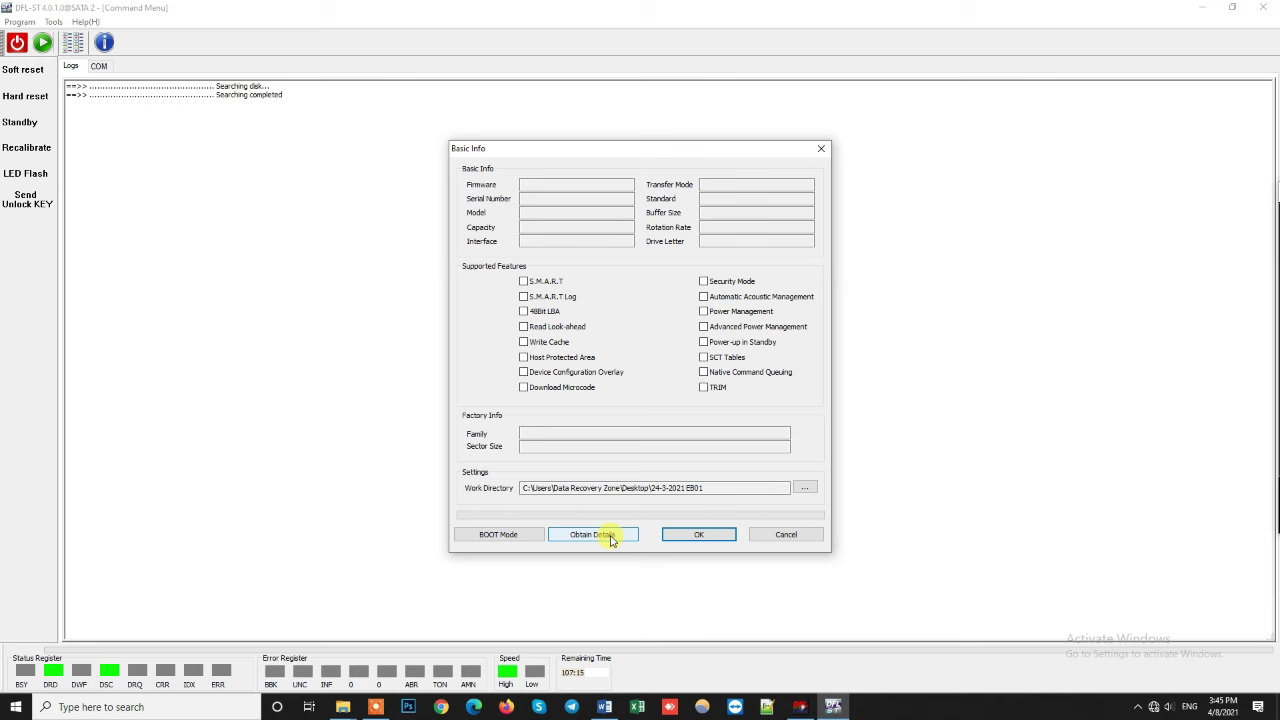
click(612, 538)
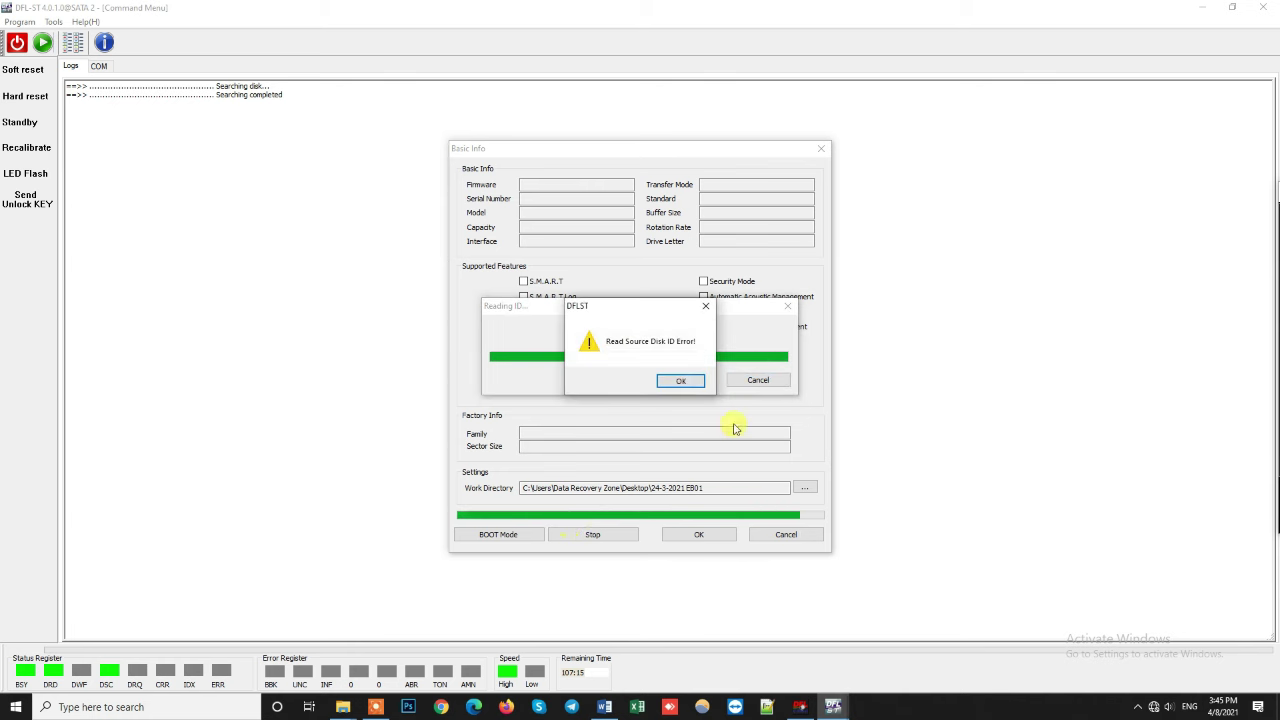
click(684, 381)
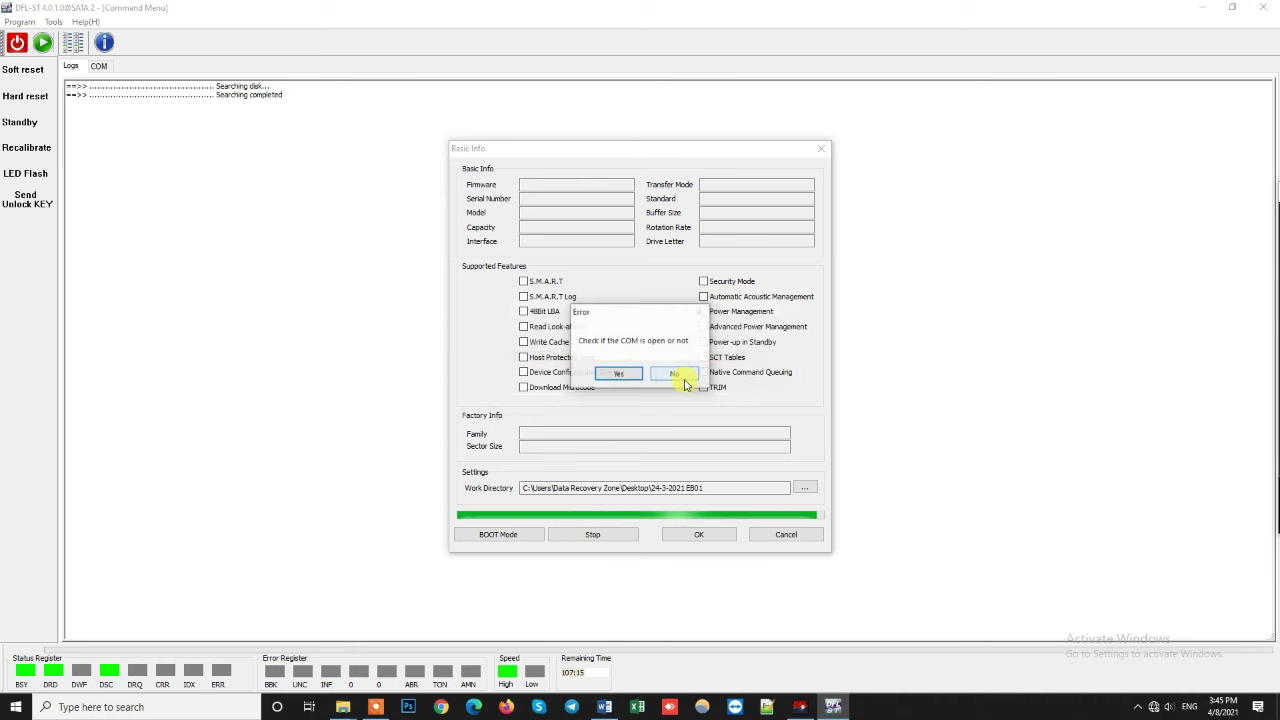
click(620, 375)
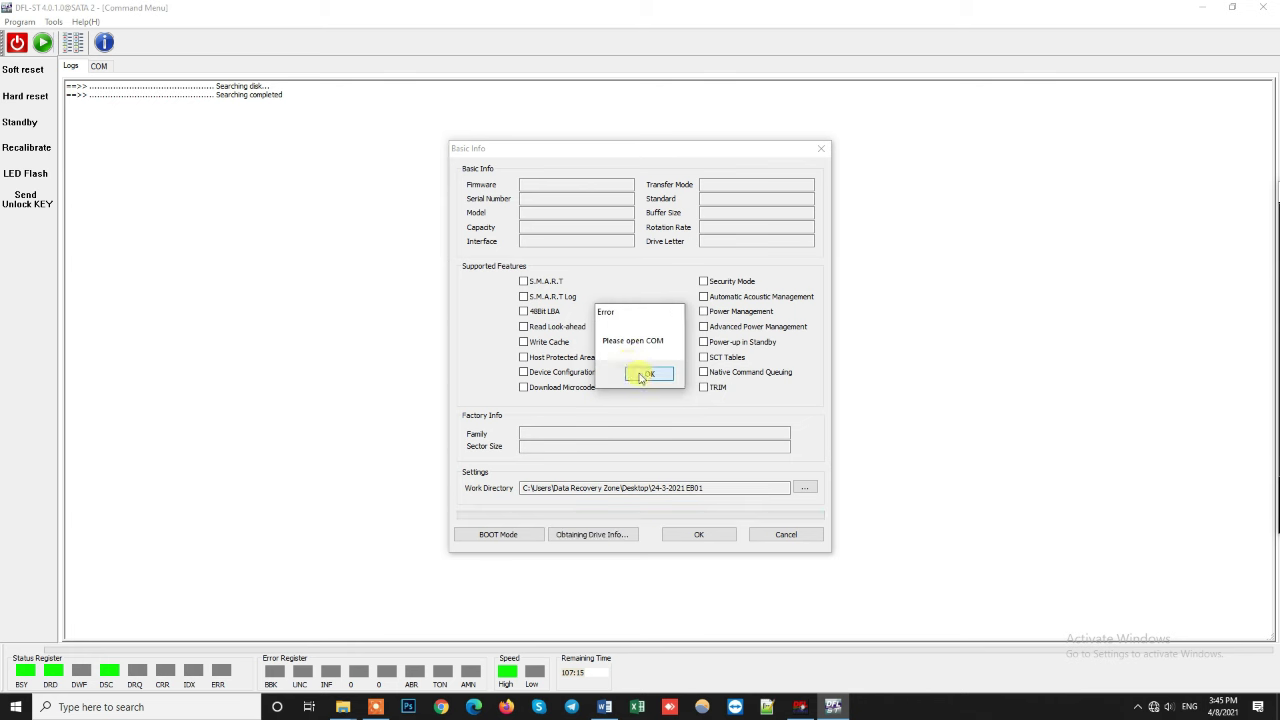
click(645, 373)
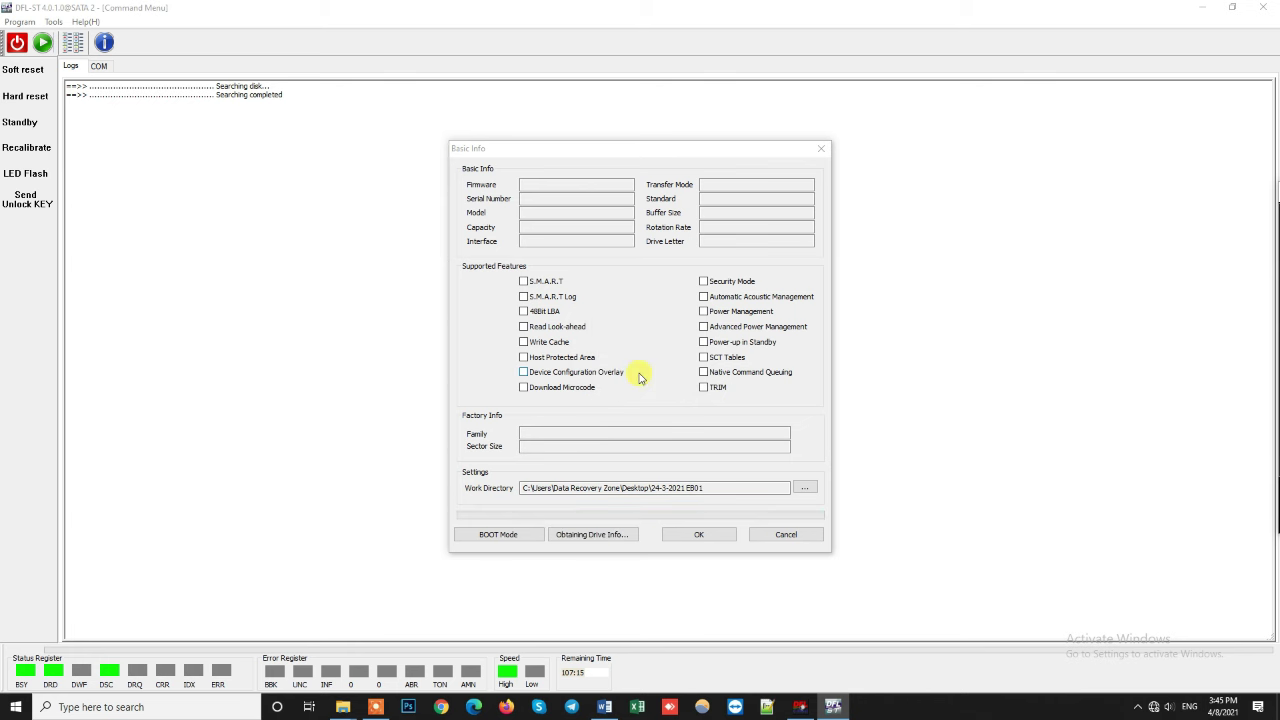
- Enter the F3 workspace without drive details, choosing the NULL family and skipping the wait
click(690, 534)
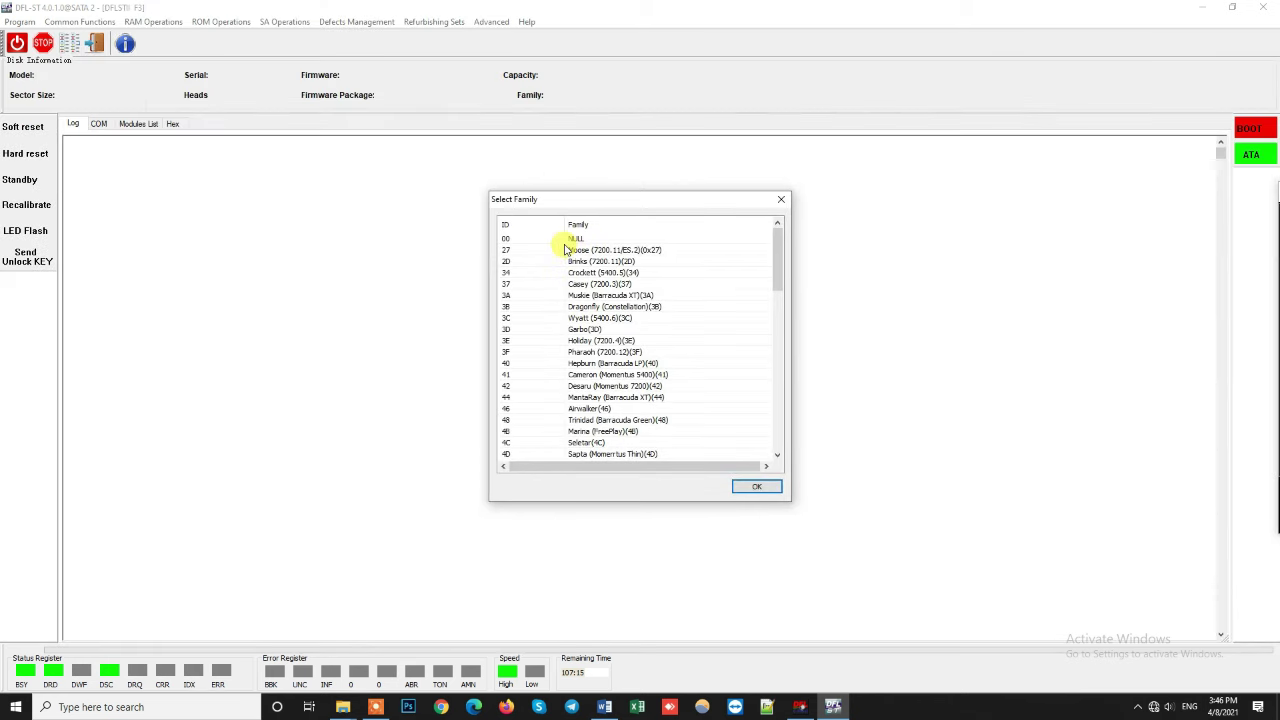
click(571, 240)
click(757, 487)
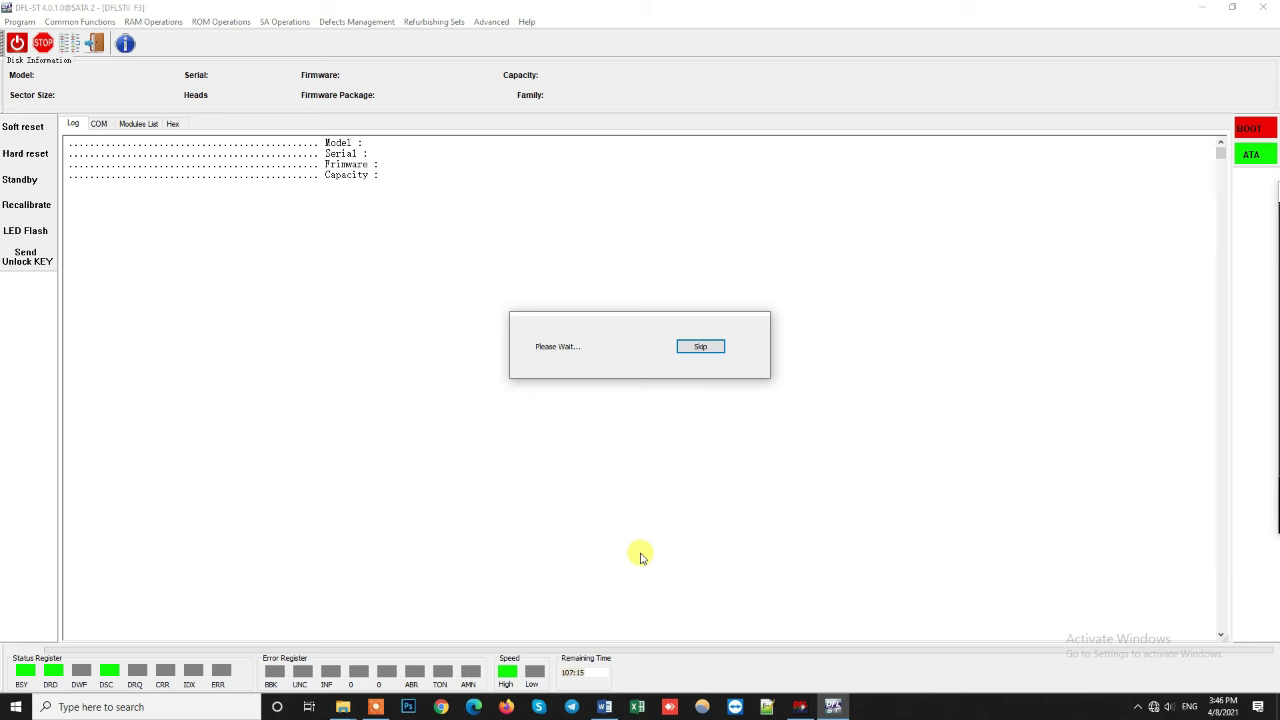
click(700, 346)
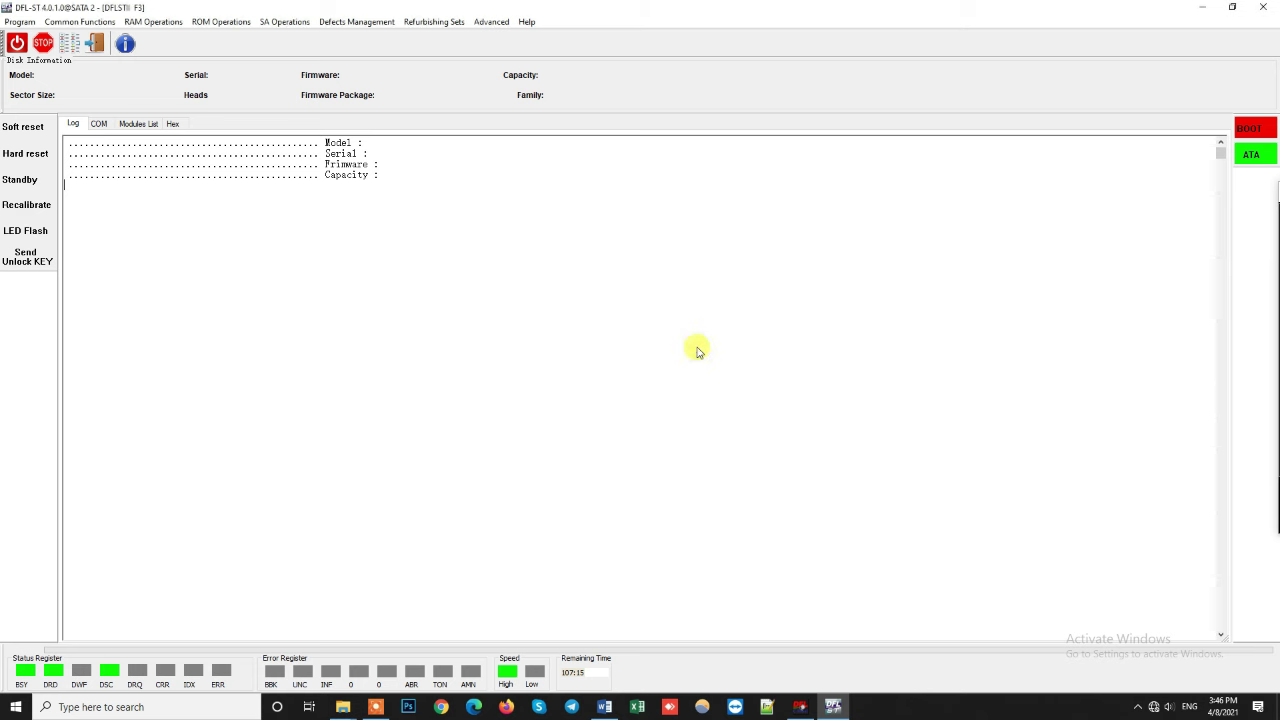
click(206, 24)
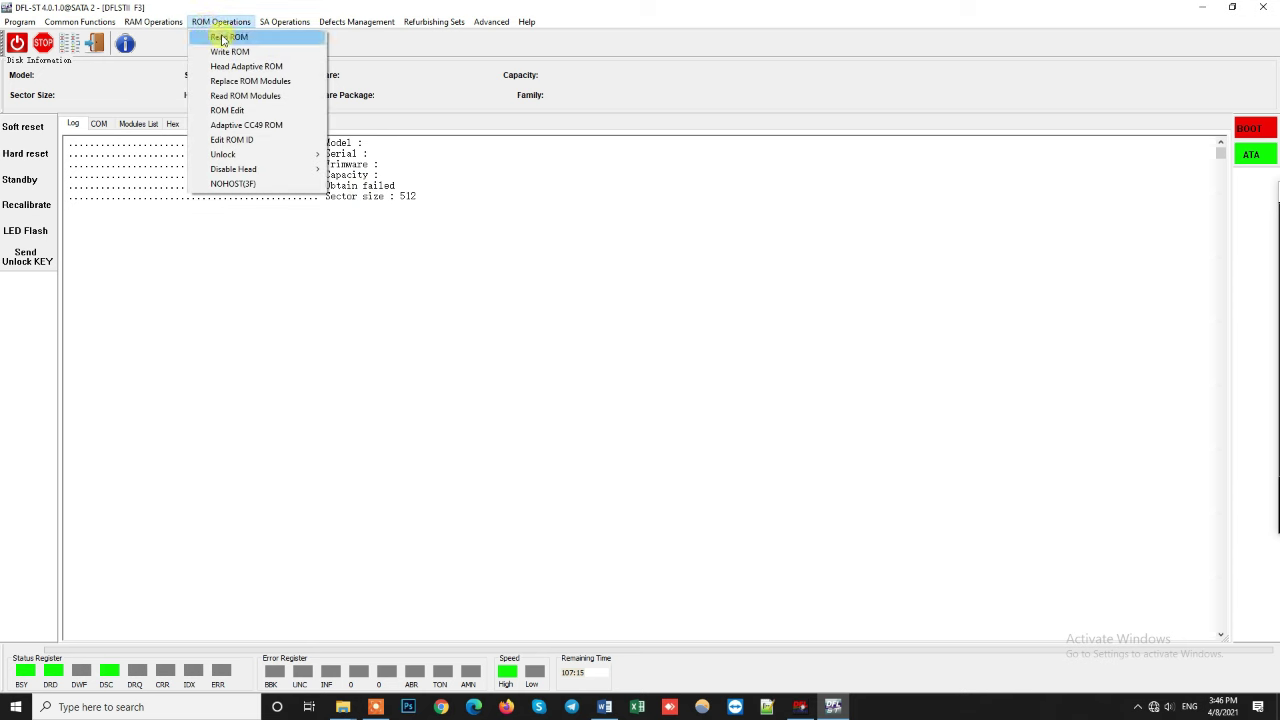
click(222, 38)
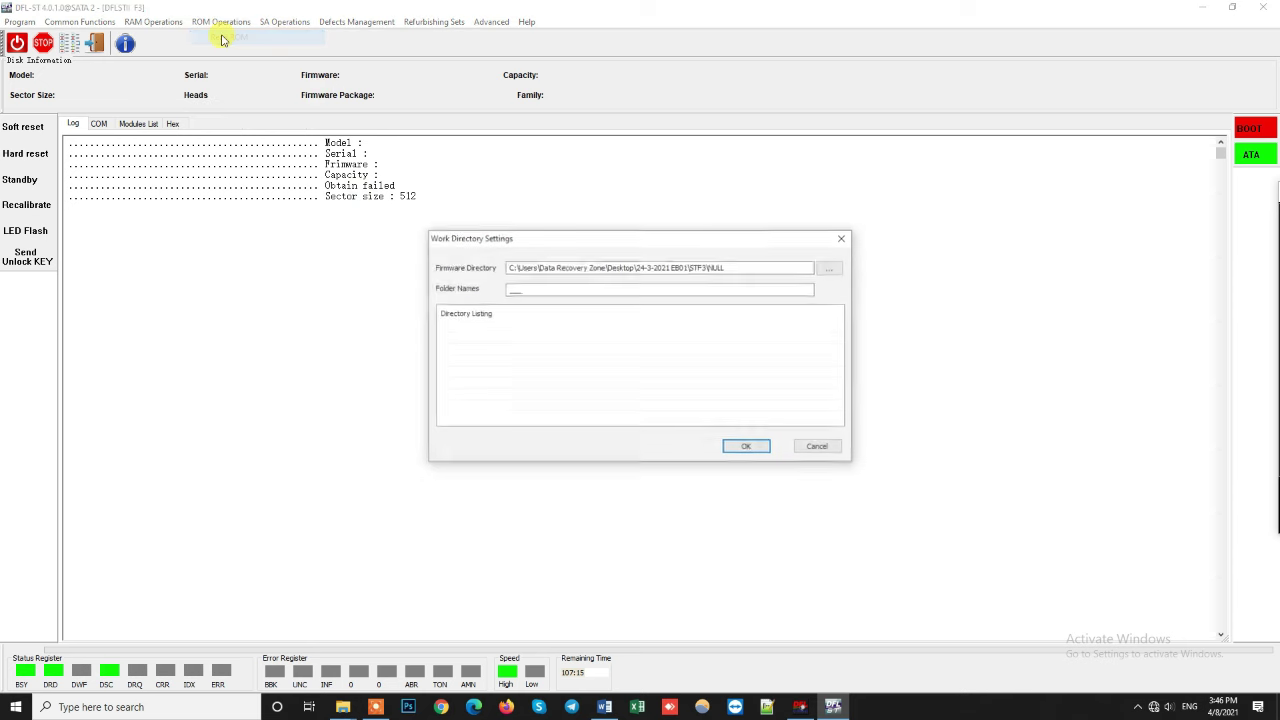
click(828, 272)
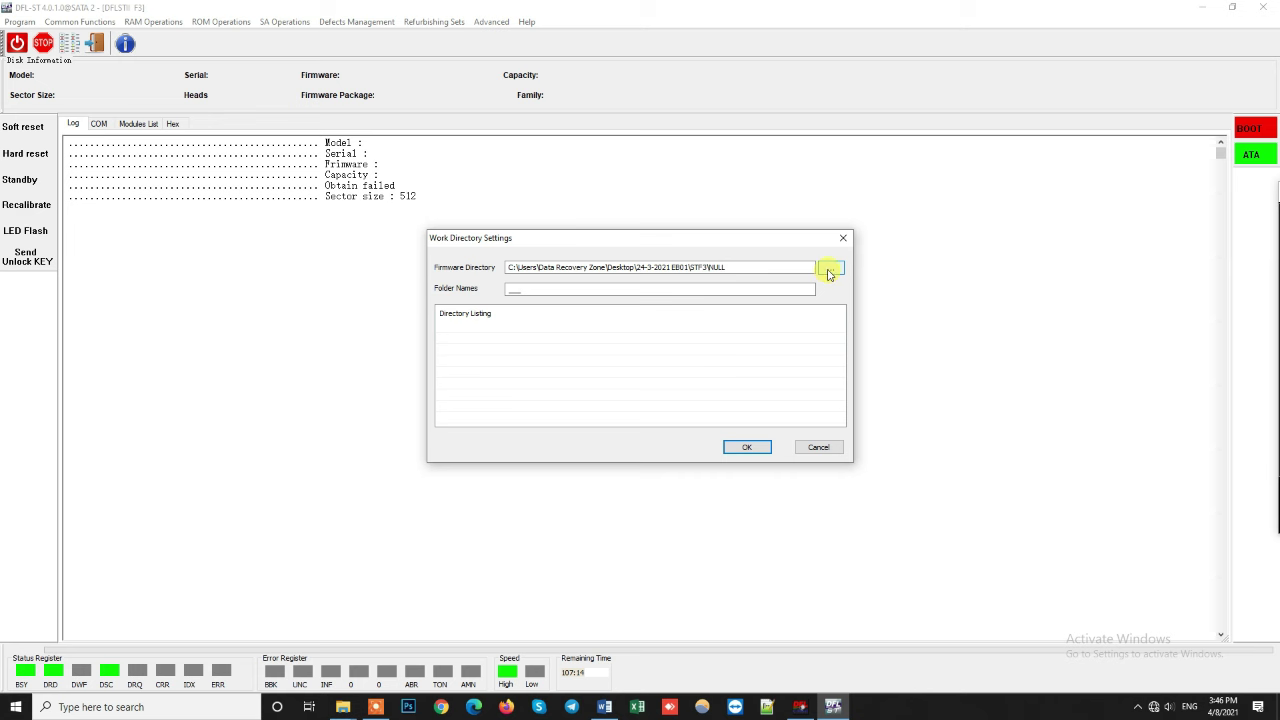
click(747, 447)
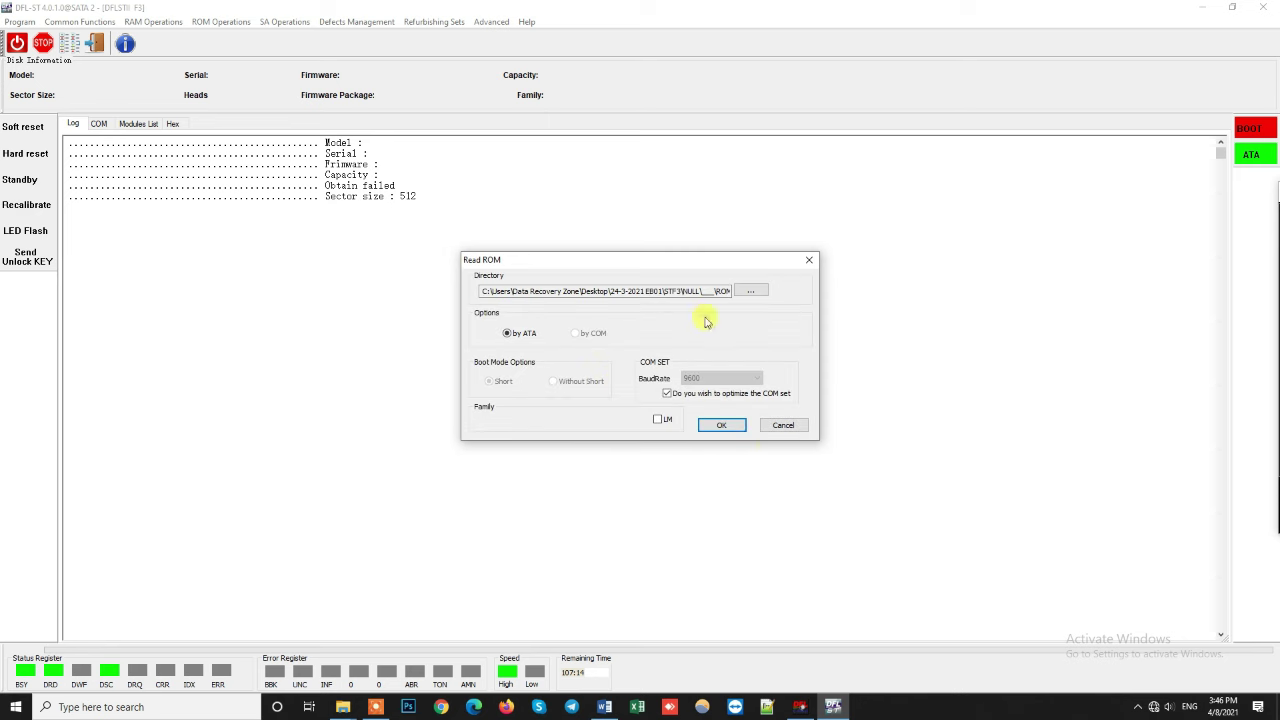
click(784, 425)
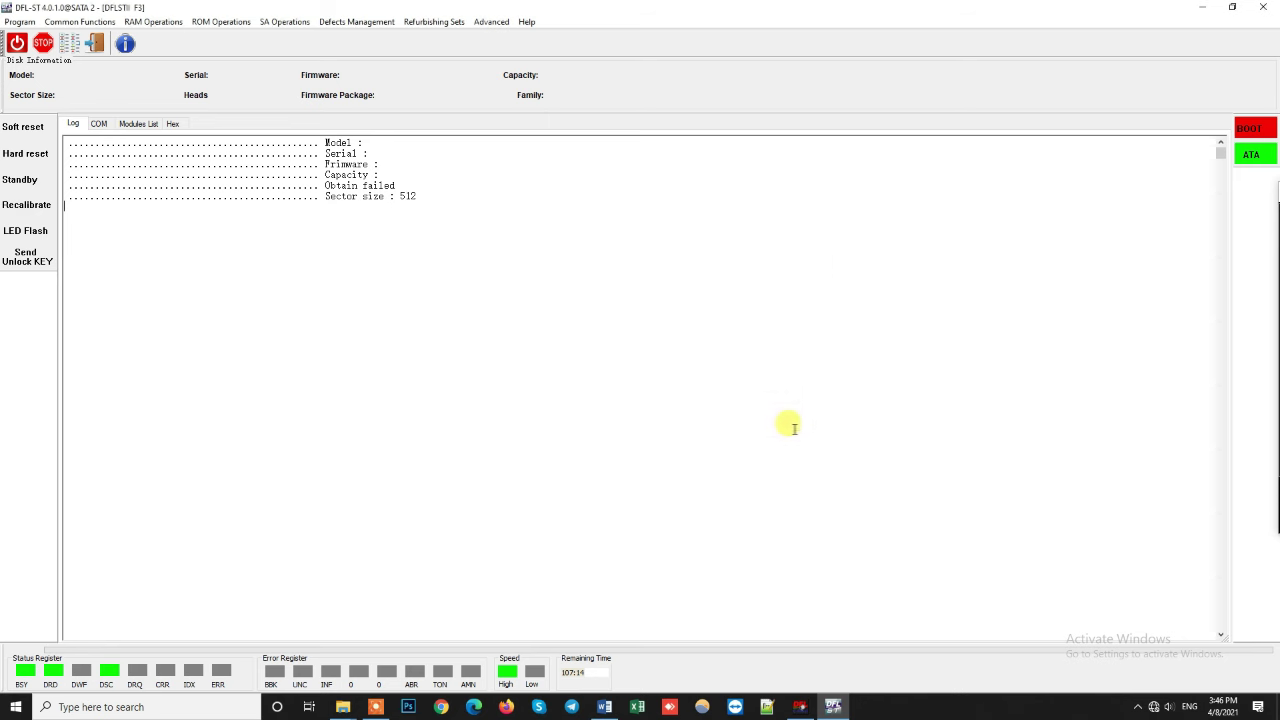
- Open the USB-SERIAL CH340 port in the COM terminal and power-cycle the drive
click(99, 126)
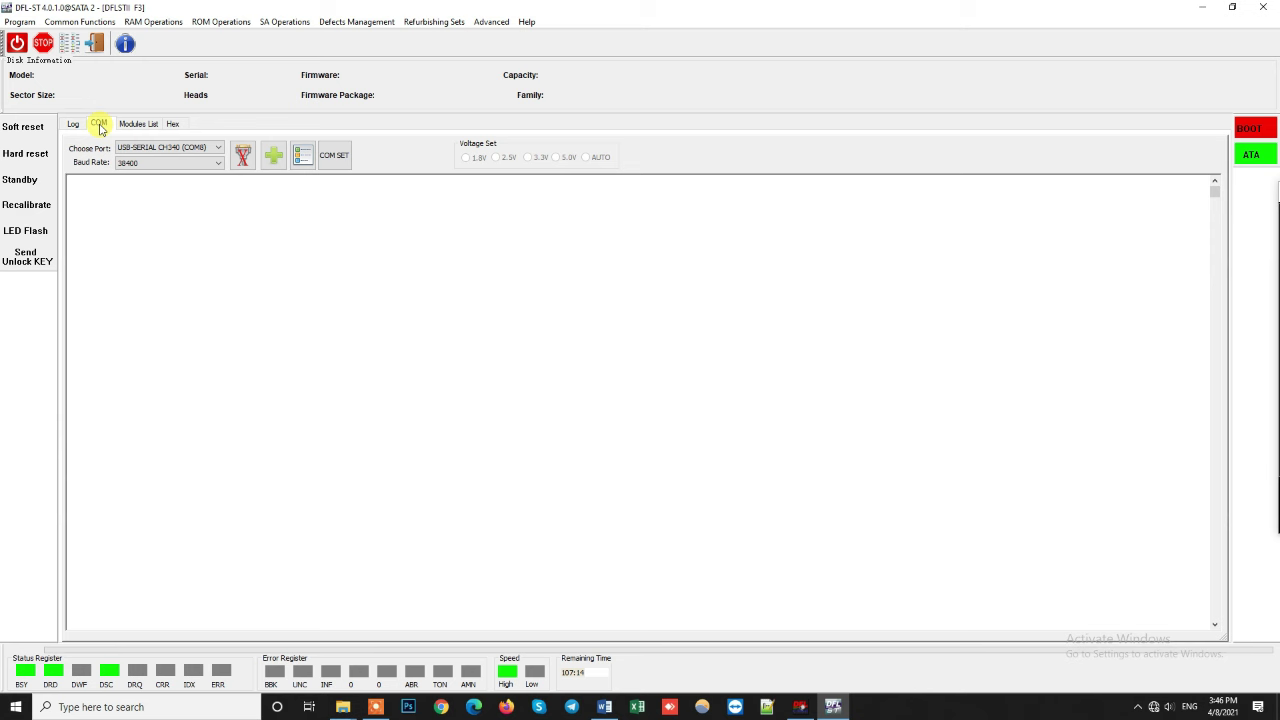
click(96, 47)
click(740, 380)
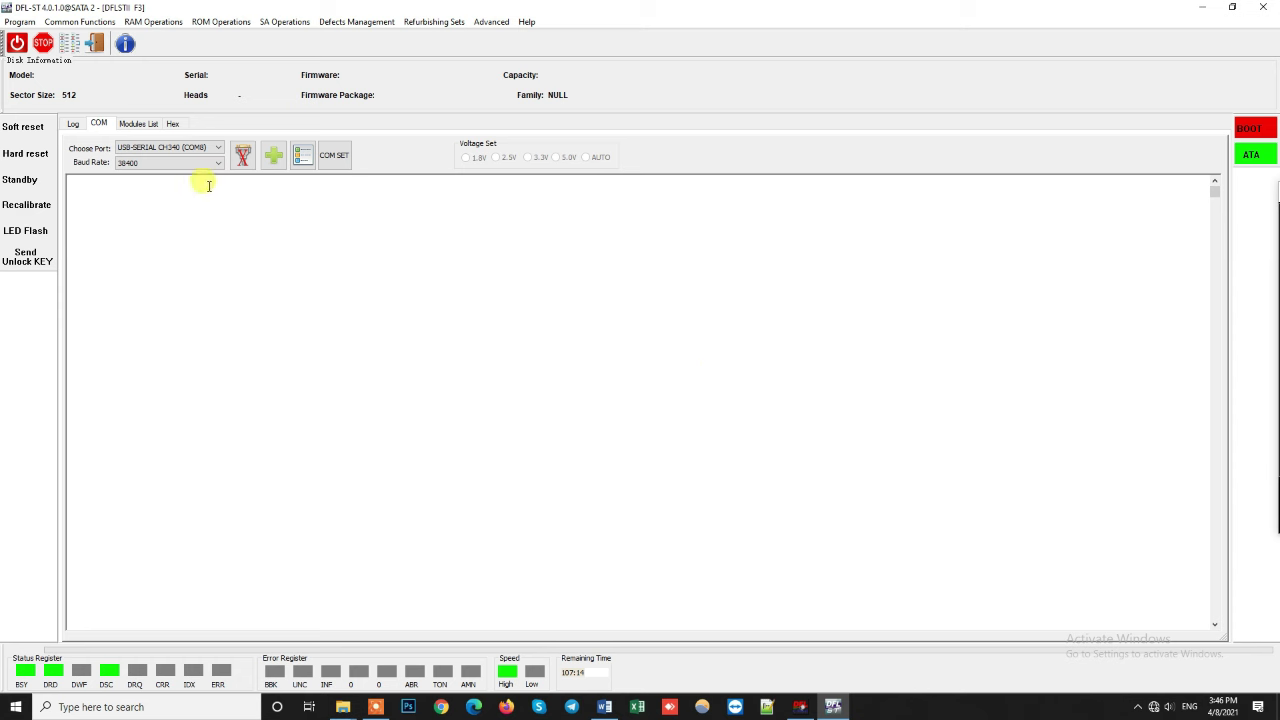
click(242, 155)
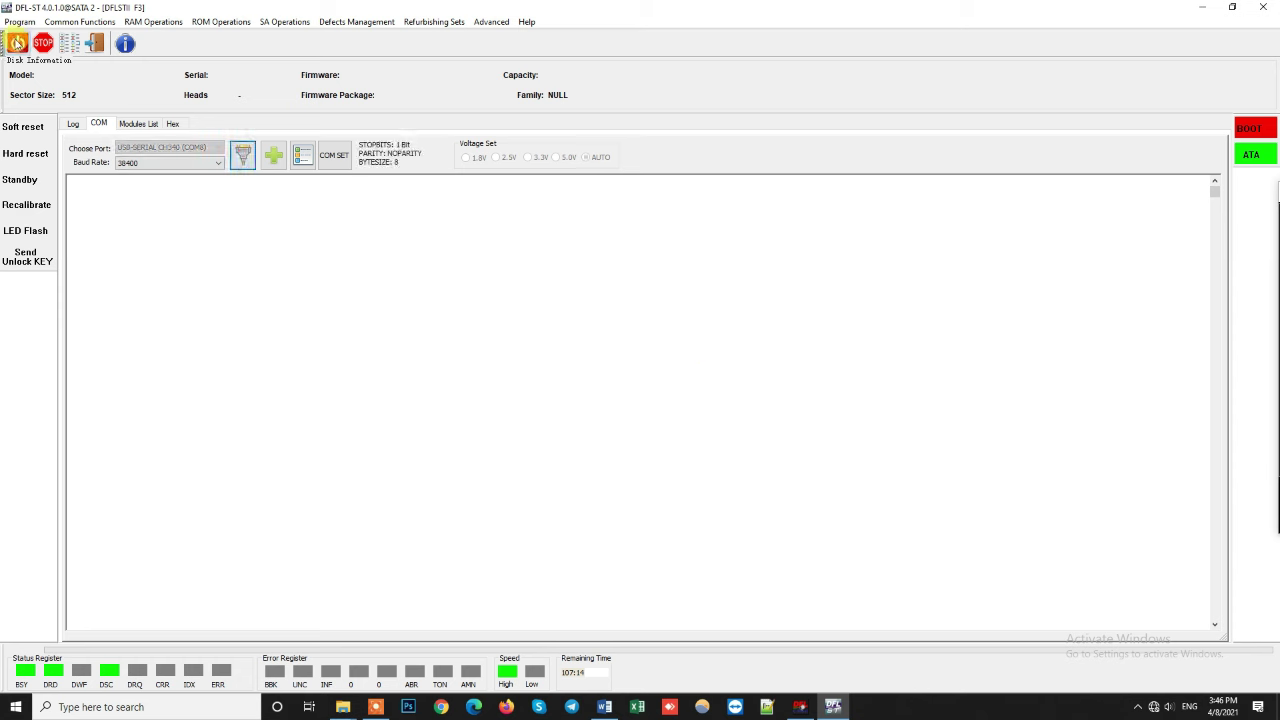
click(17, 43)
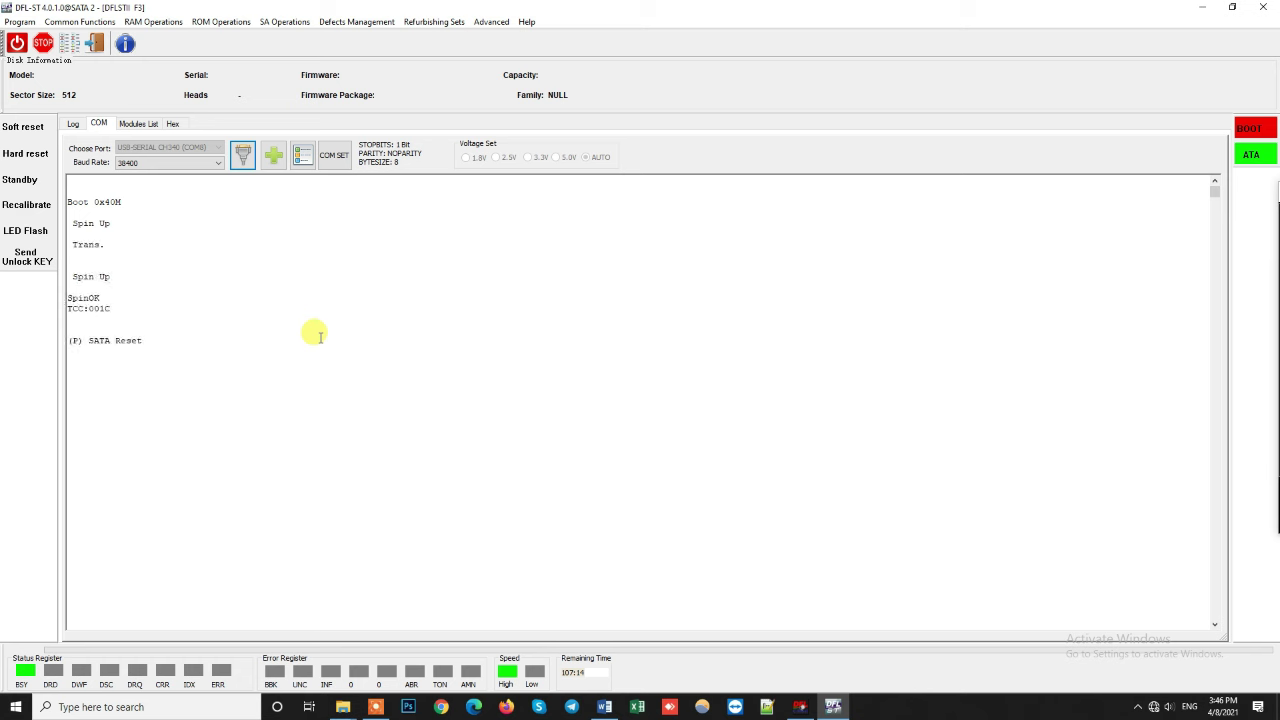
- Put the drive into ASCII diagnostic mode at the F3 T> prompt in the COM terminal
click(241, 356)
key(ctrl+z)
key(ctrl+z)
key(ctrl+z)
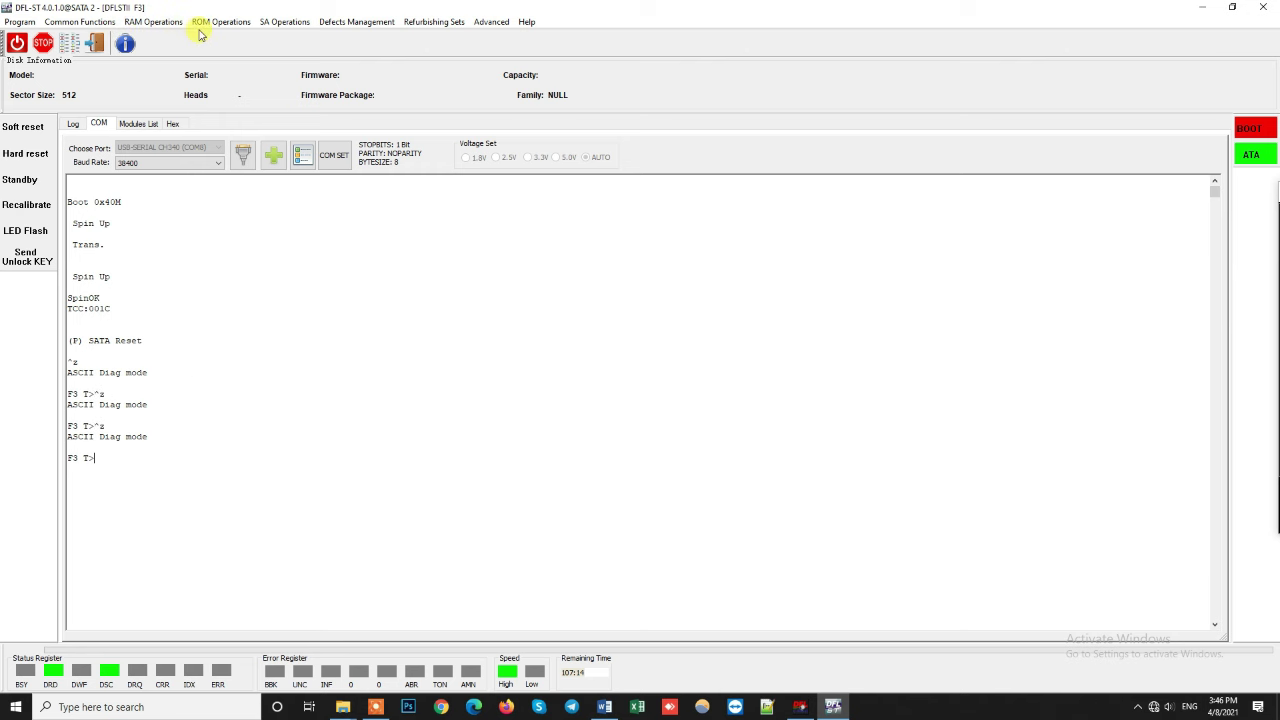
- Leave the F3 workspace, restart with the Barracuda F3 drive type and obtain the drive's details
click(95, 44)
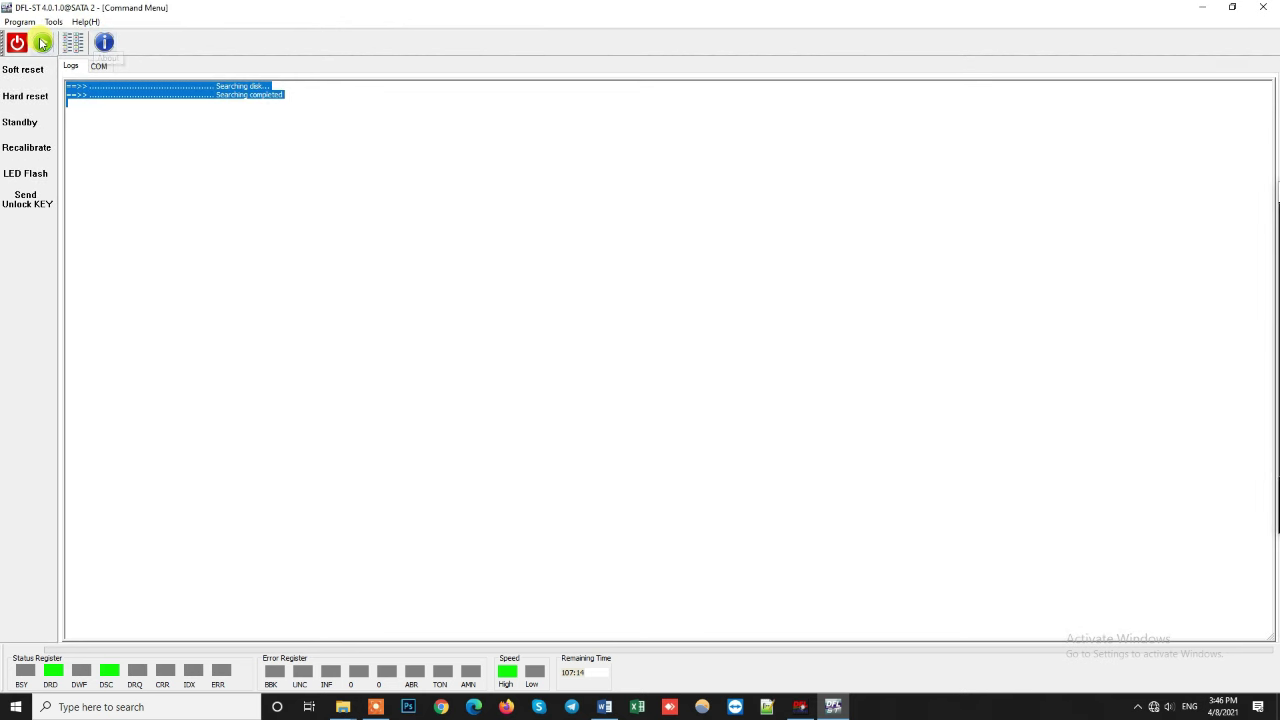
click(42, 42)
click(605, 348)
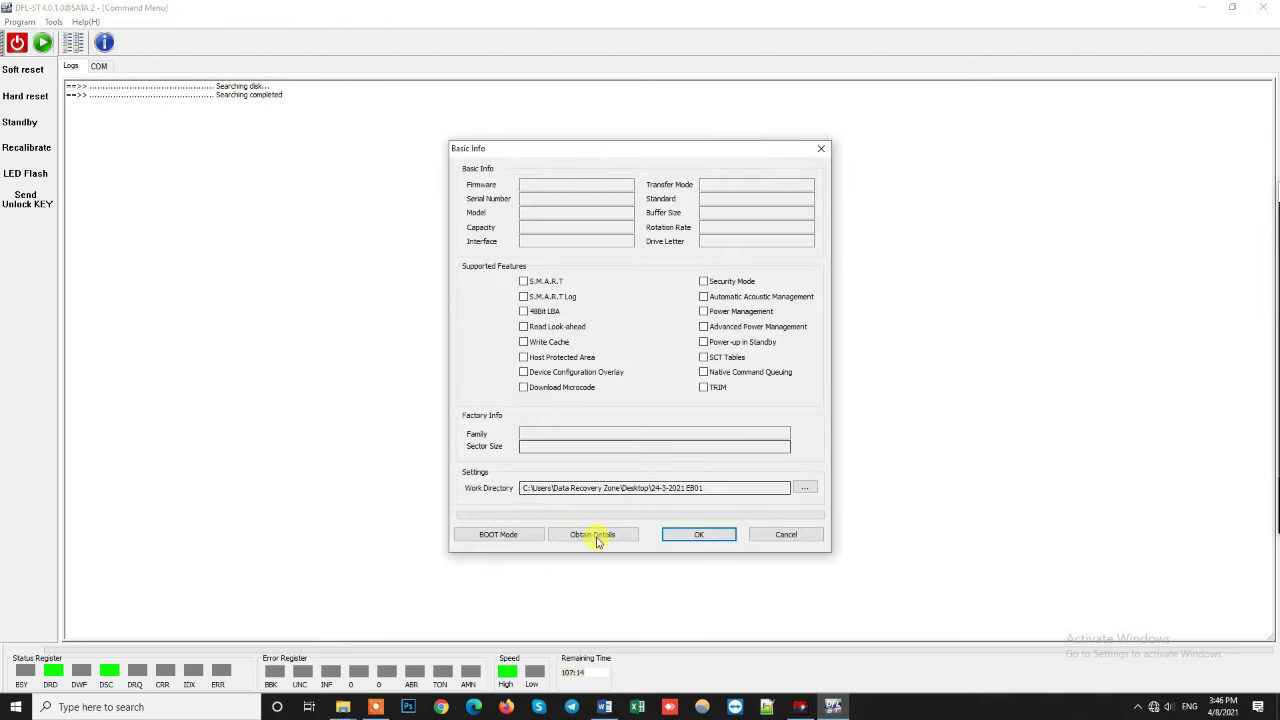
click(600, 535)
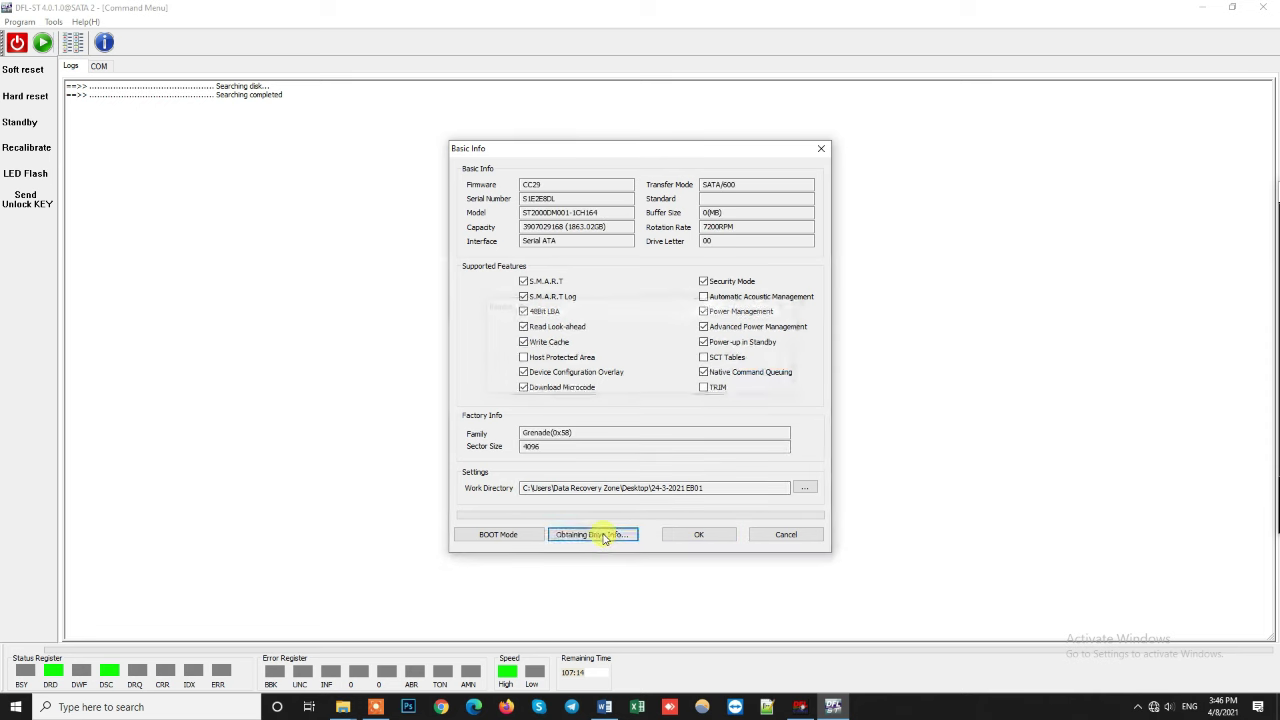
- Accept the obtained drive information and return the drive to ASCII diagnostic mode in the COM terminal
click(694, 534)
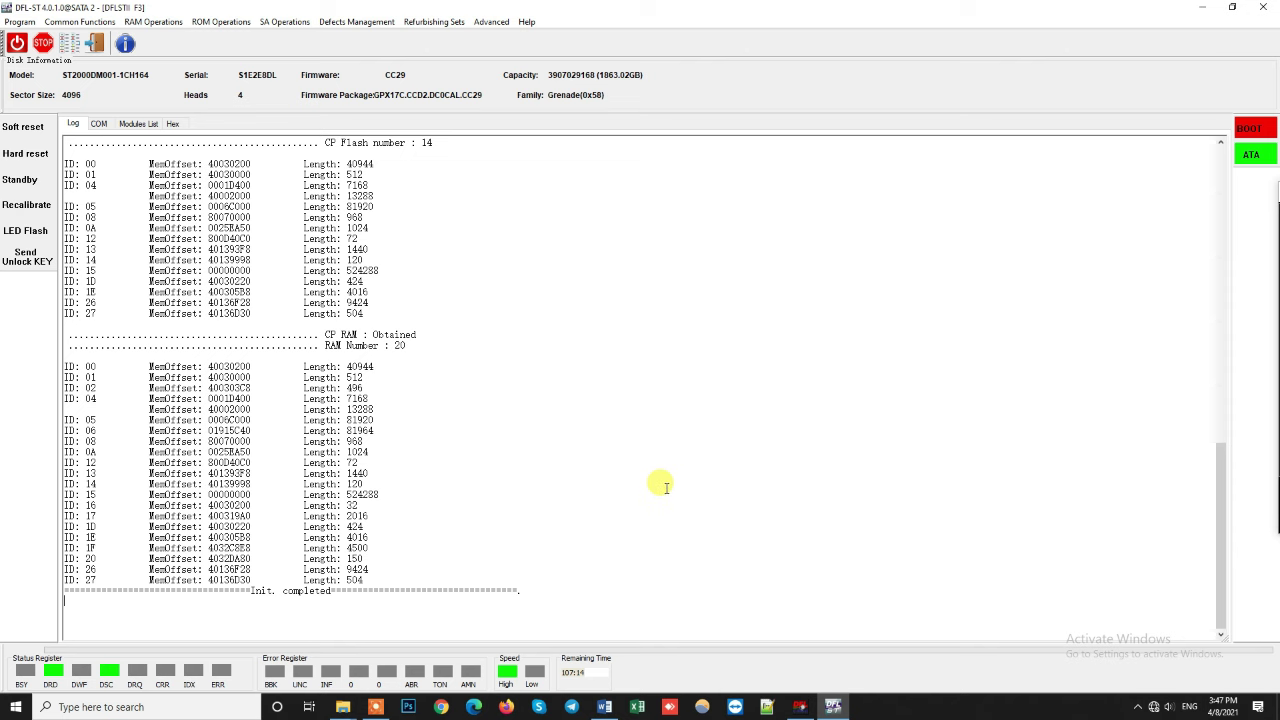
click(99, 124)
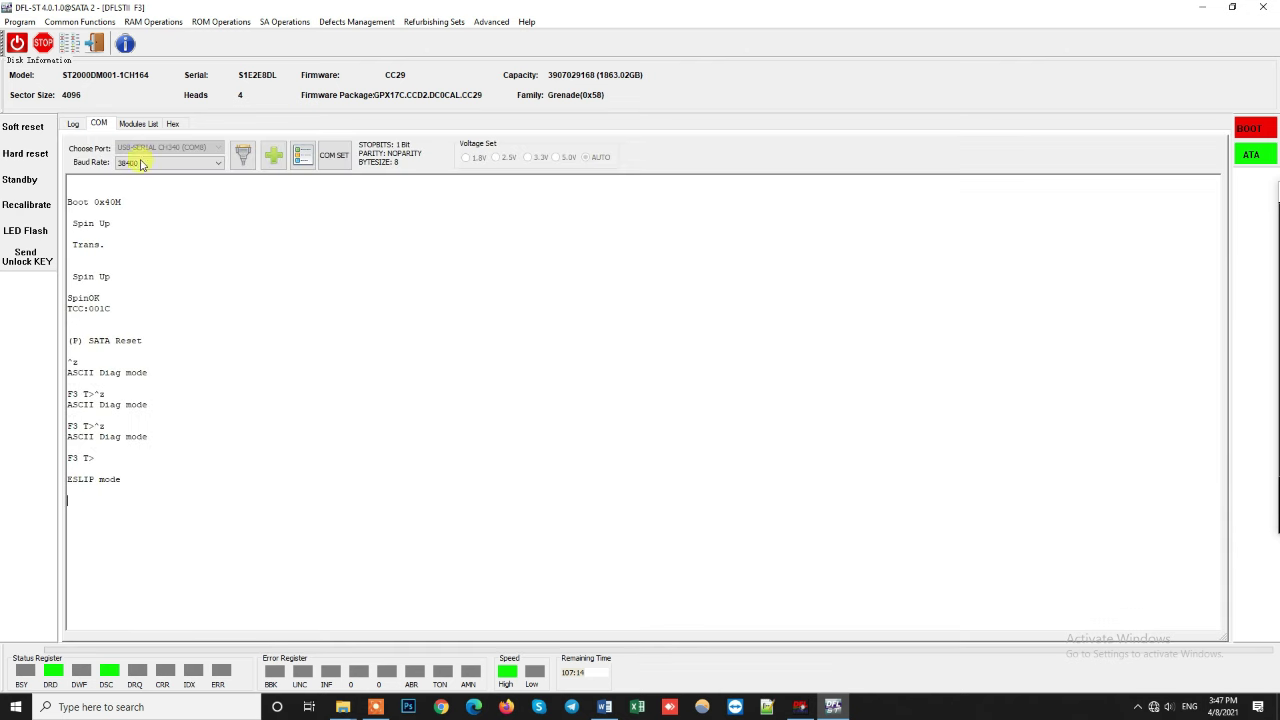
key(ctrl+z)
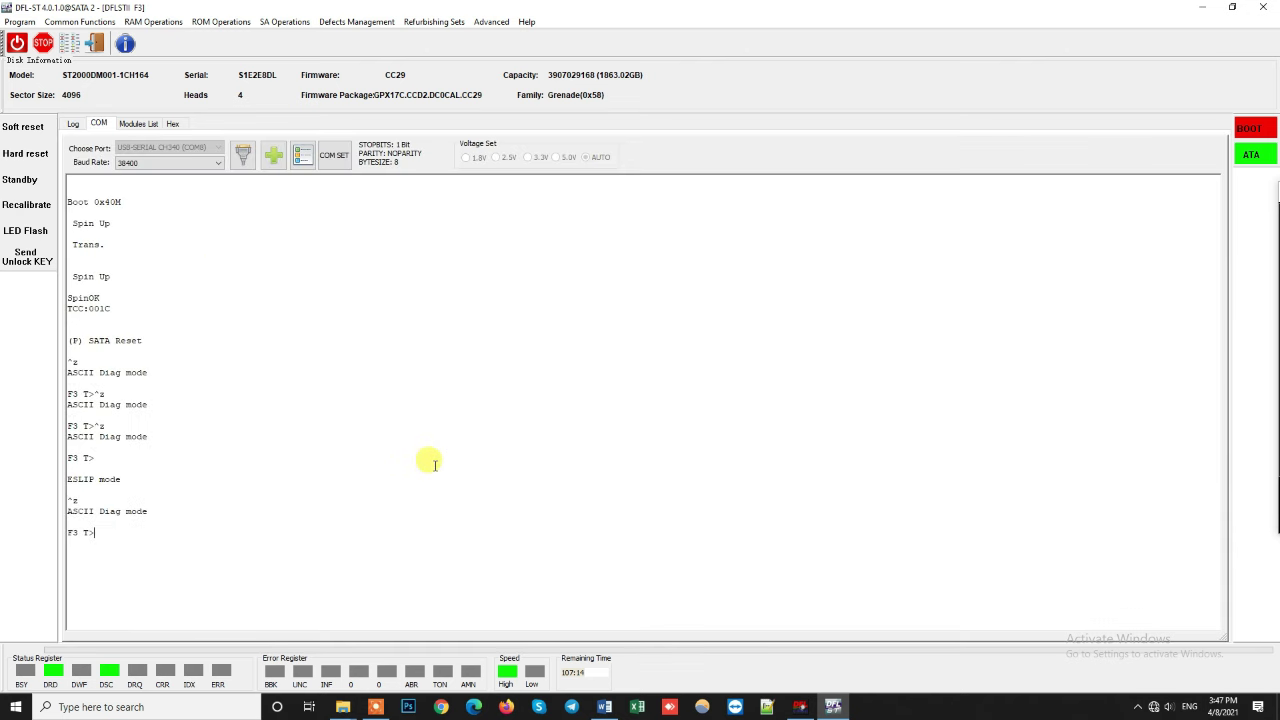
key(ctrl+z)
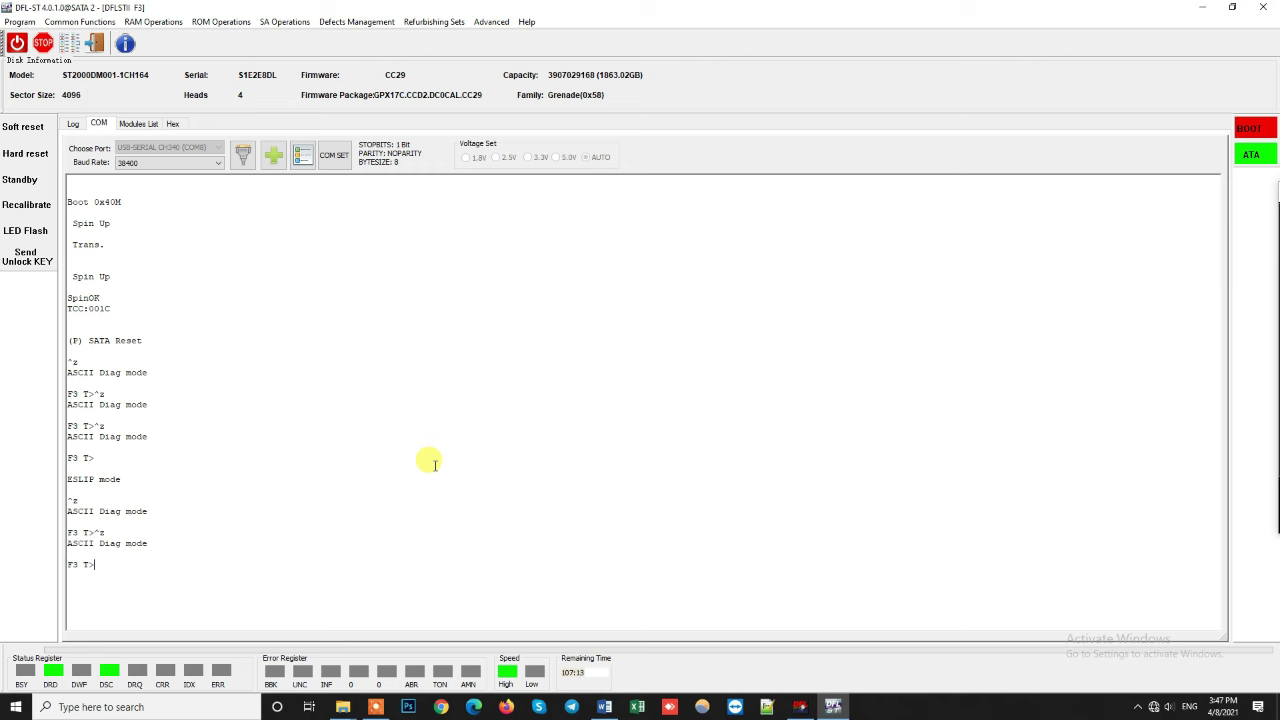
- Read the drive's ROM by COM without short at 38400 baud, accepting the proposed firmware directory and folder name
click(218, 23)
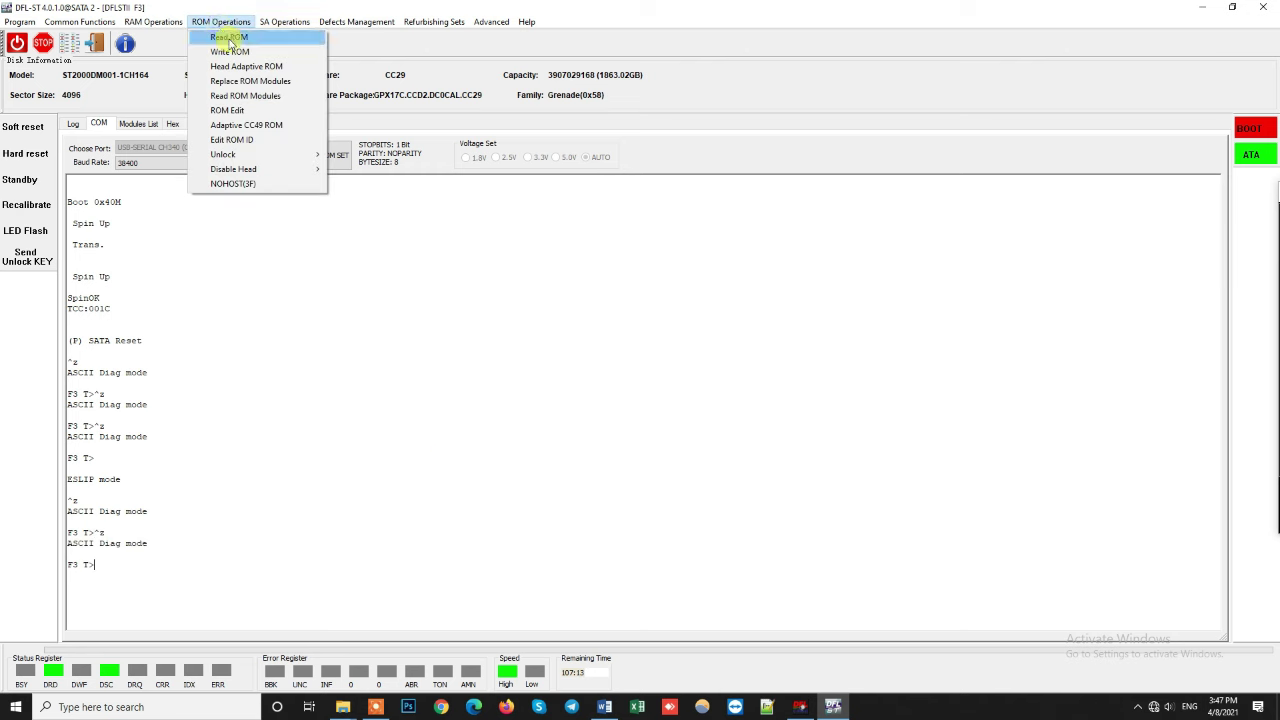
click(229, 37)
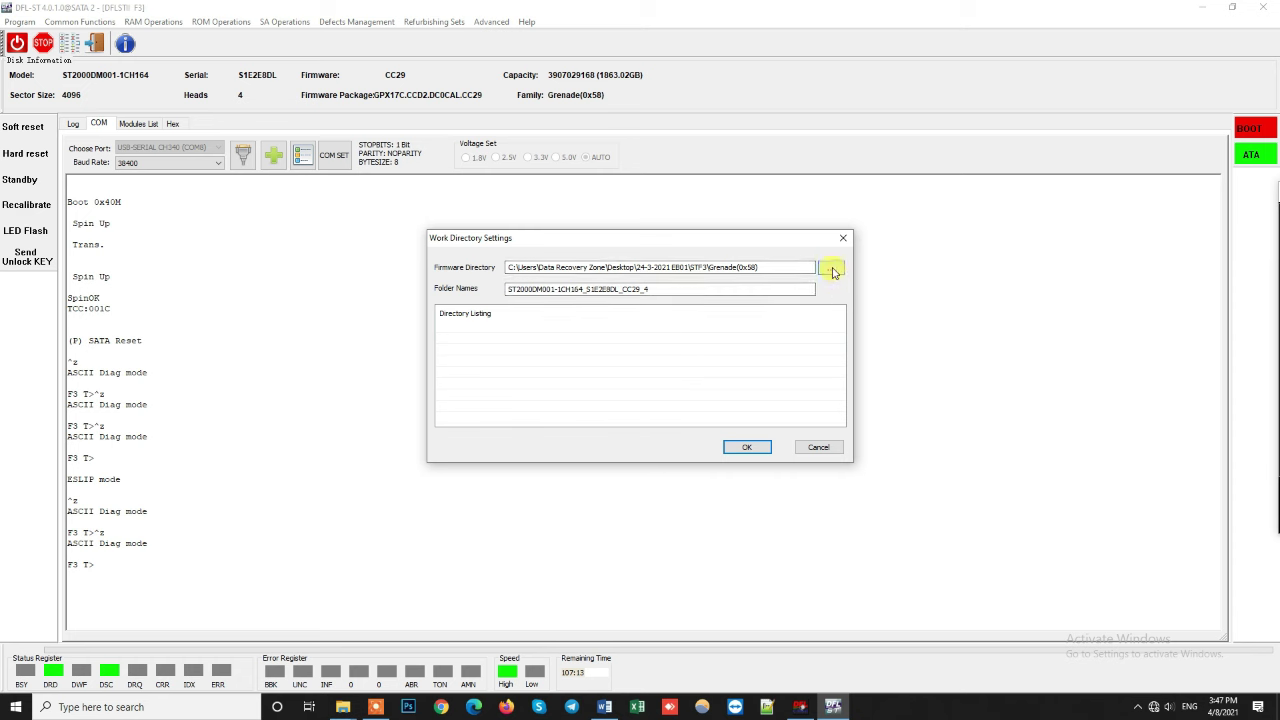
click(747, 448)
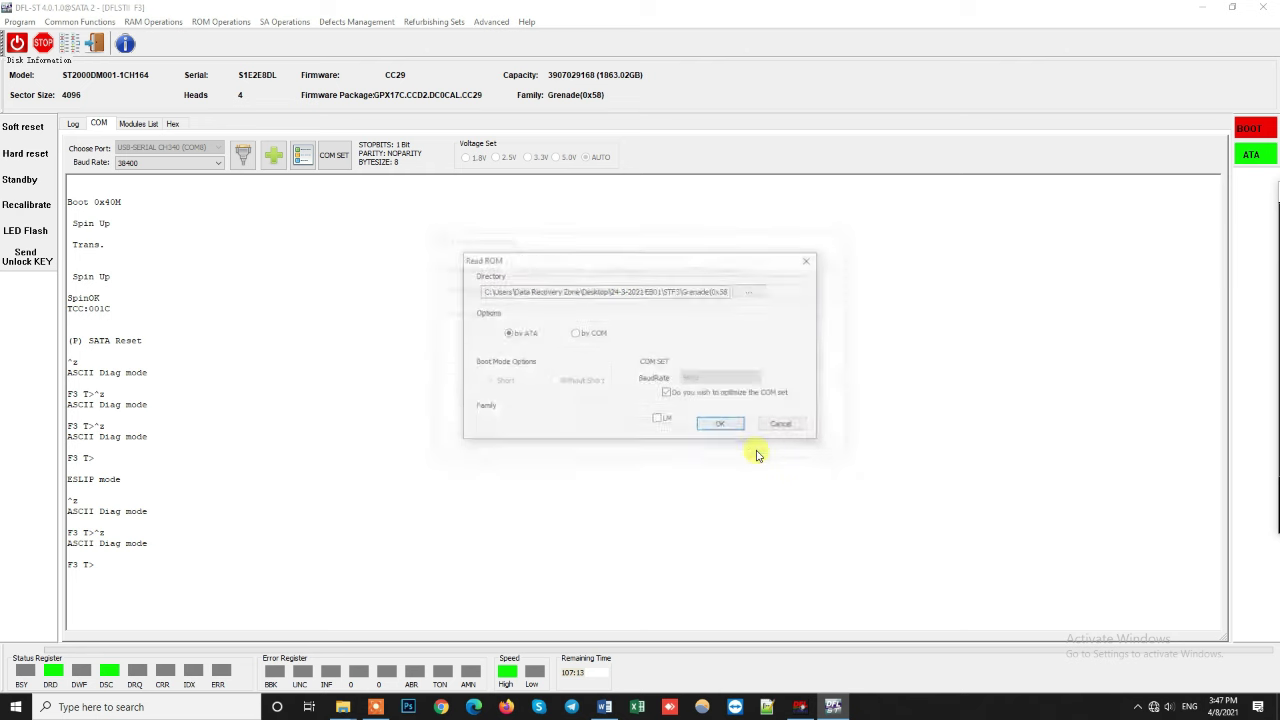
click(591, 339)
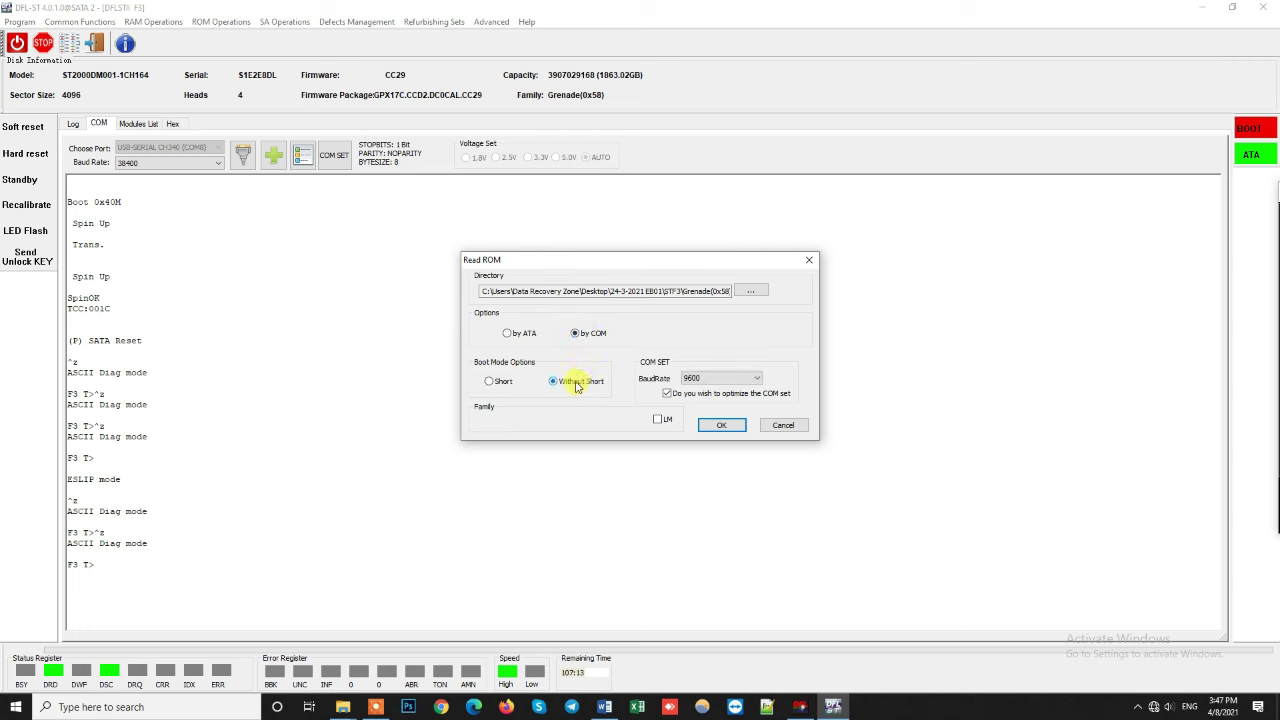
click(722, 378)
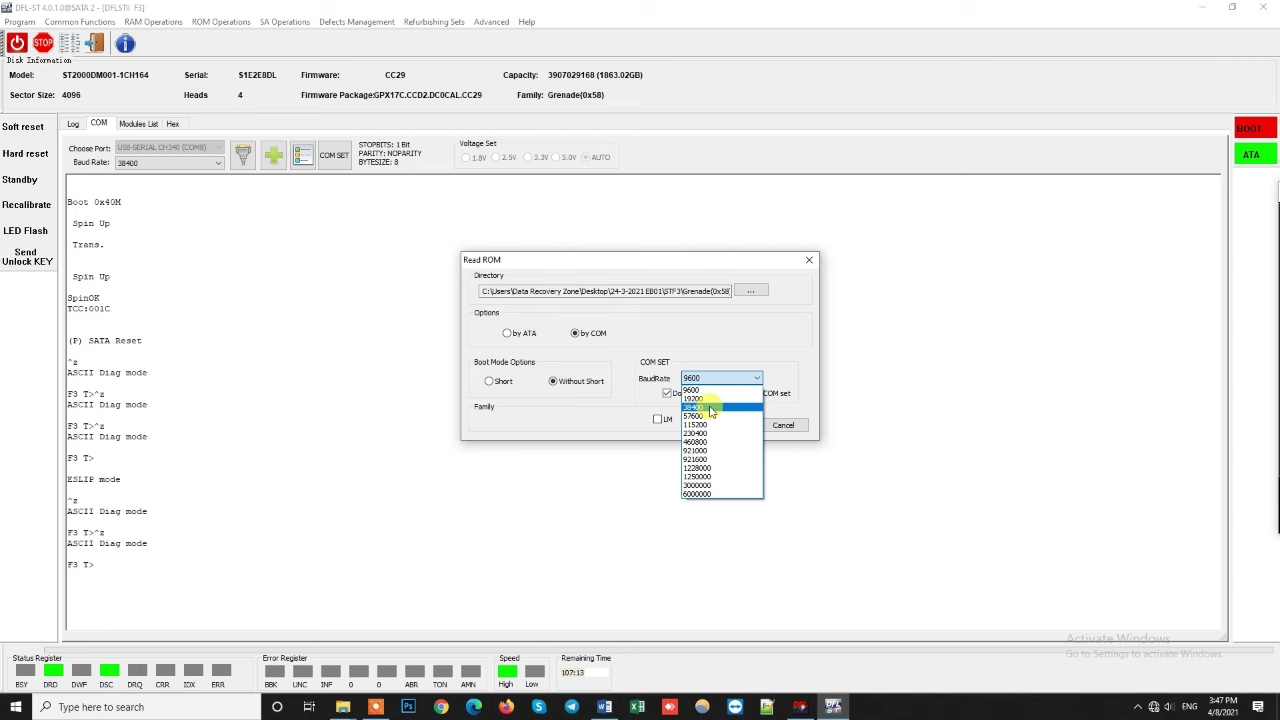
click(711, 408)
click(712, 428)
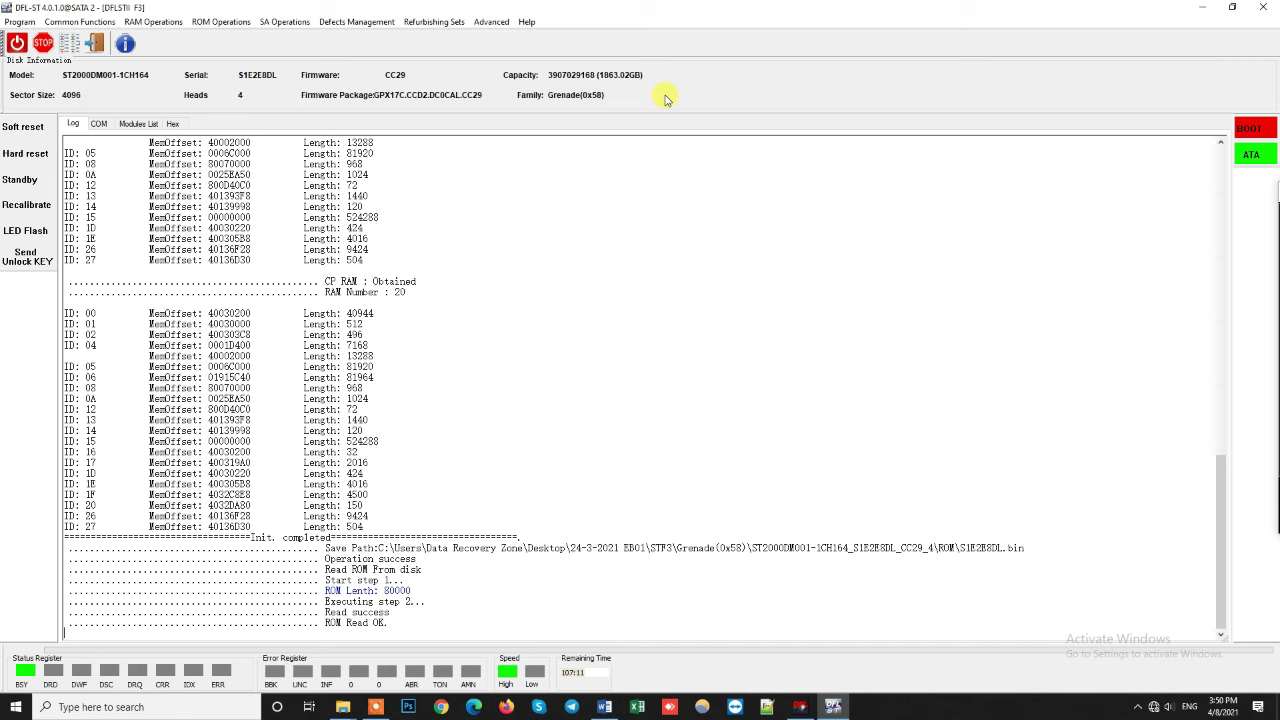
- Open the saved S1E2E8DL.bin ROM dump from the working directory's ROM folder in HxD
click(18, 22)
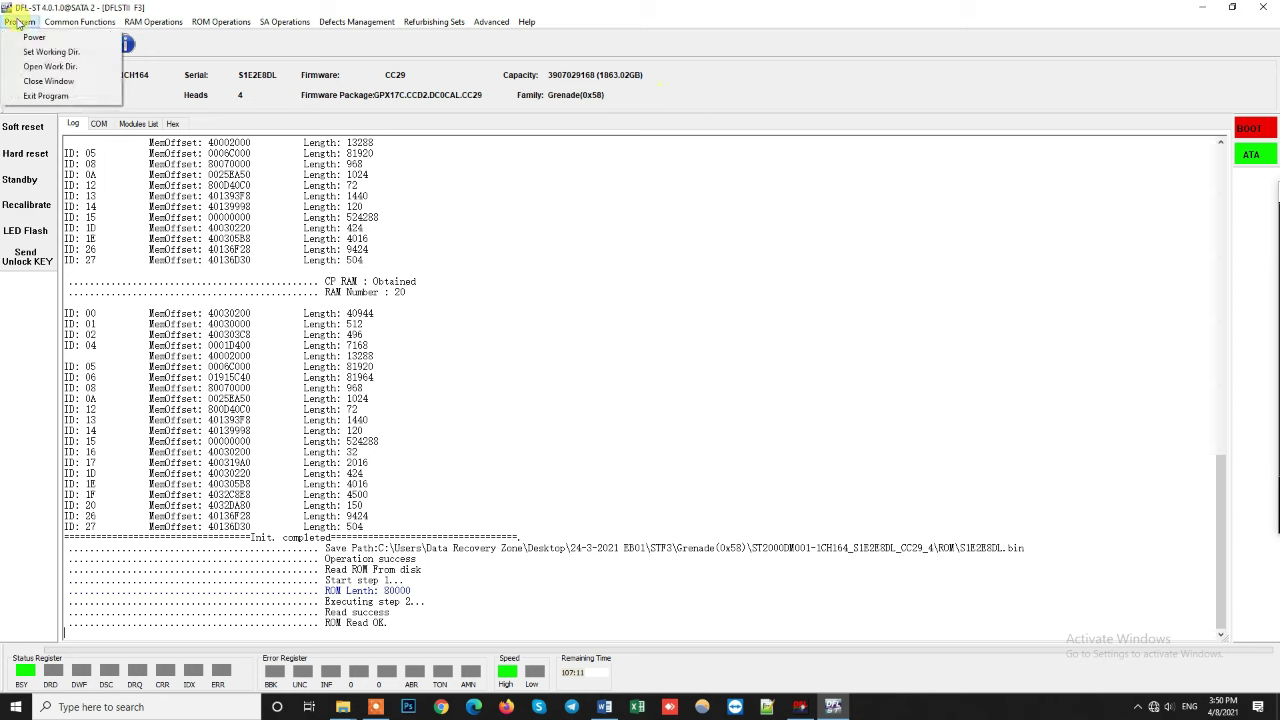
click(52, 66)
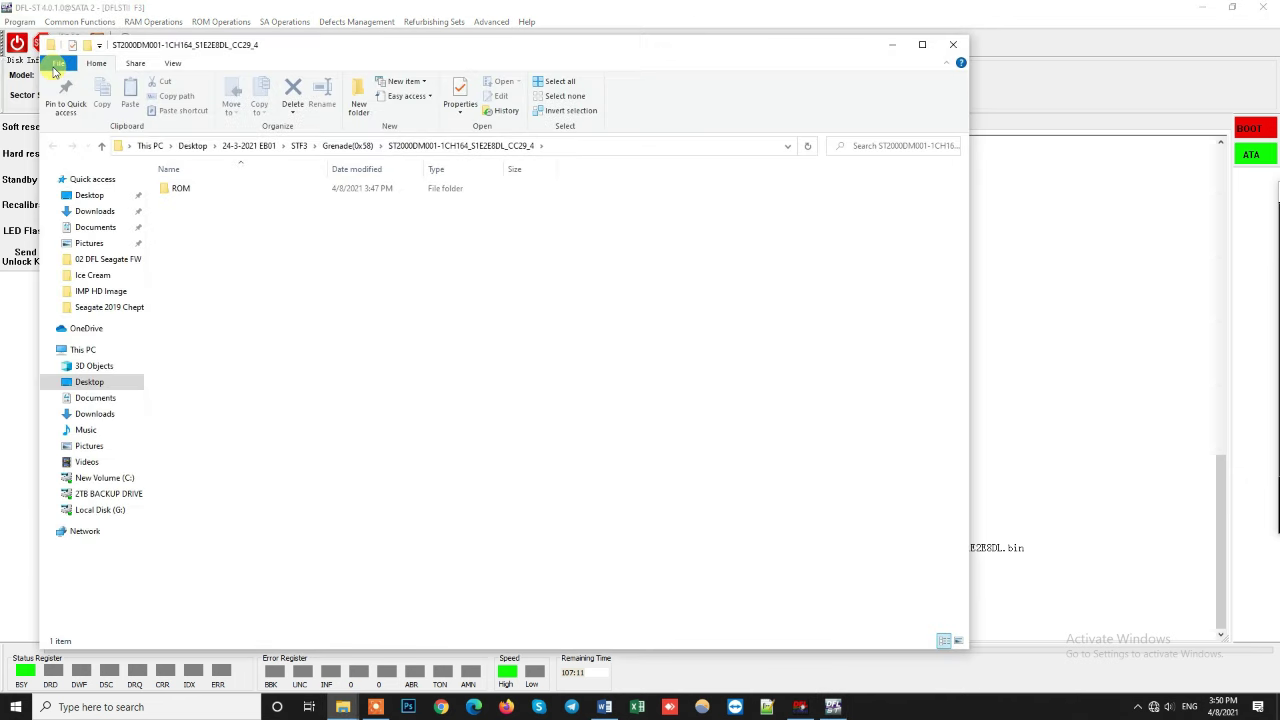
double_click(190, 188)
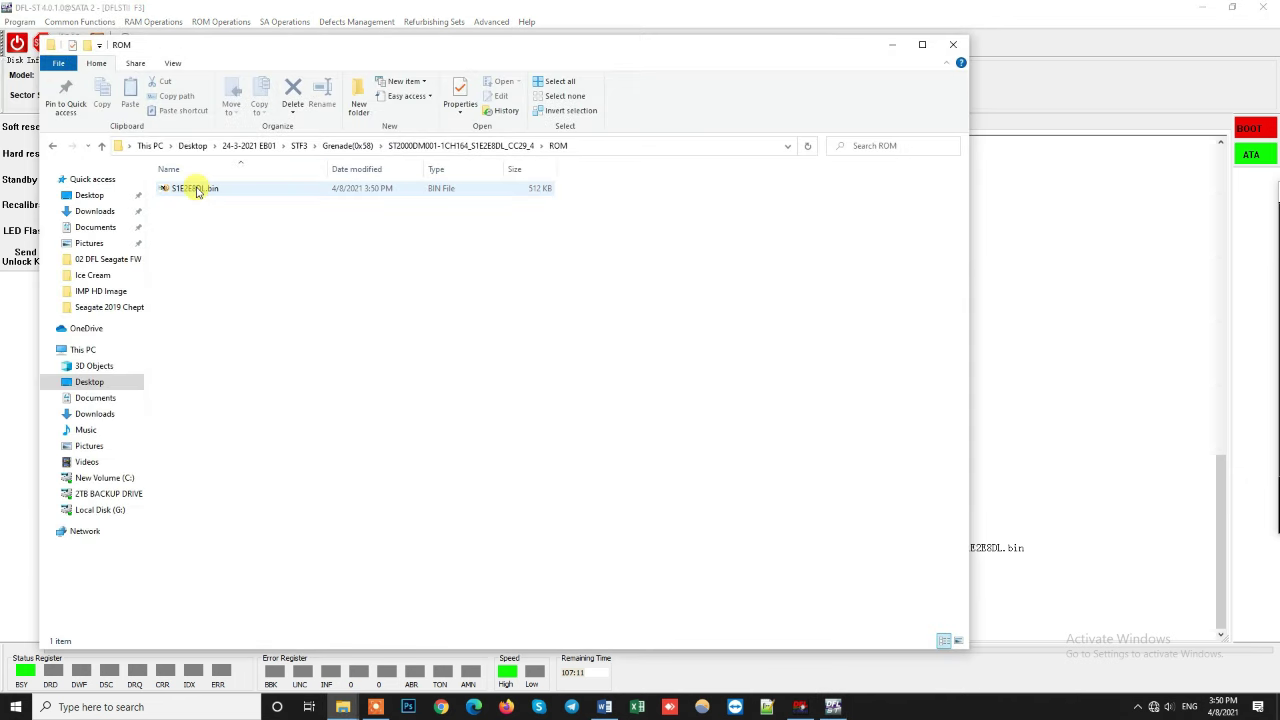
click(196, 189)
double_click(195, 189)
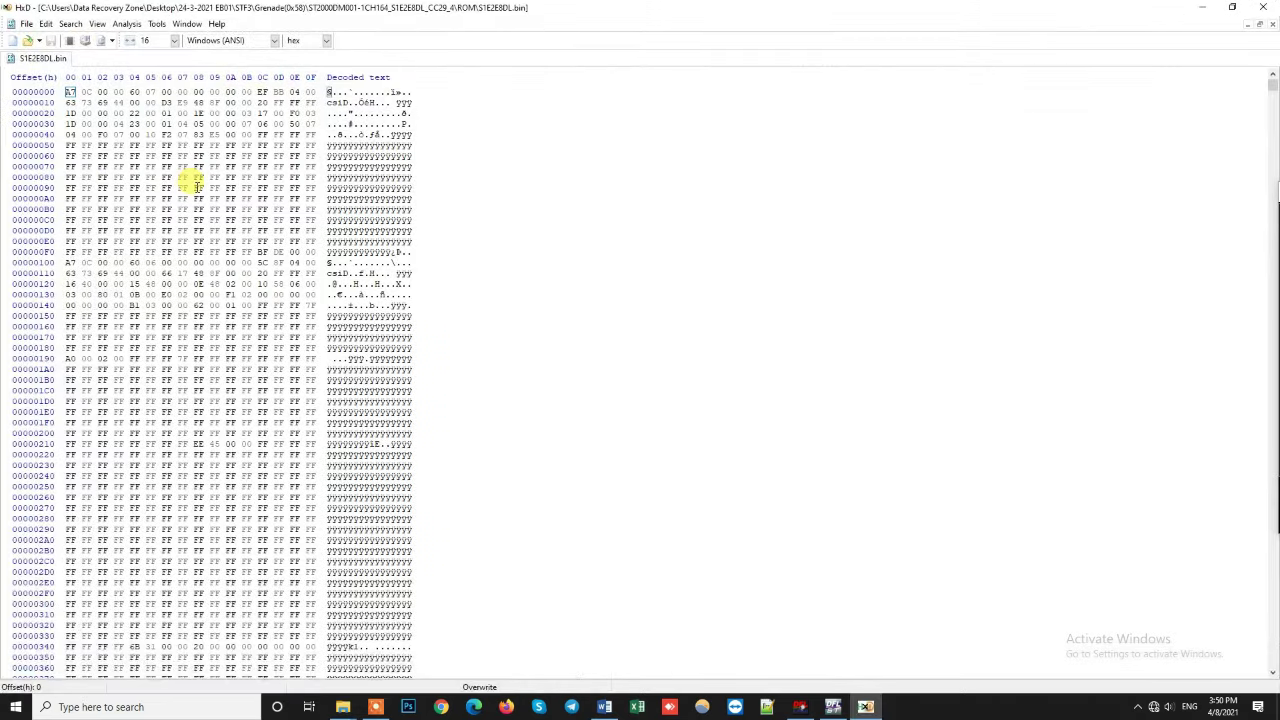
- Examine the hex contents of the ROM dump, then close HxD and the ROM folder window
scroll(265, 272, down, 20)
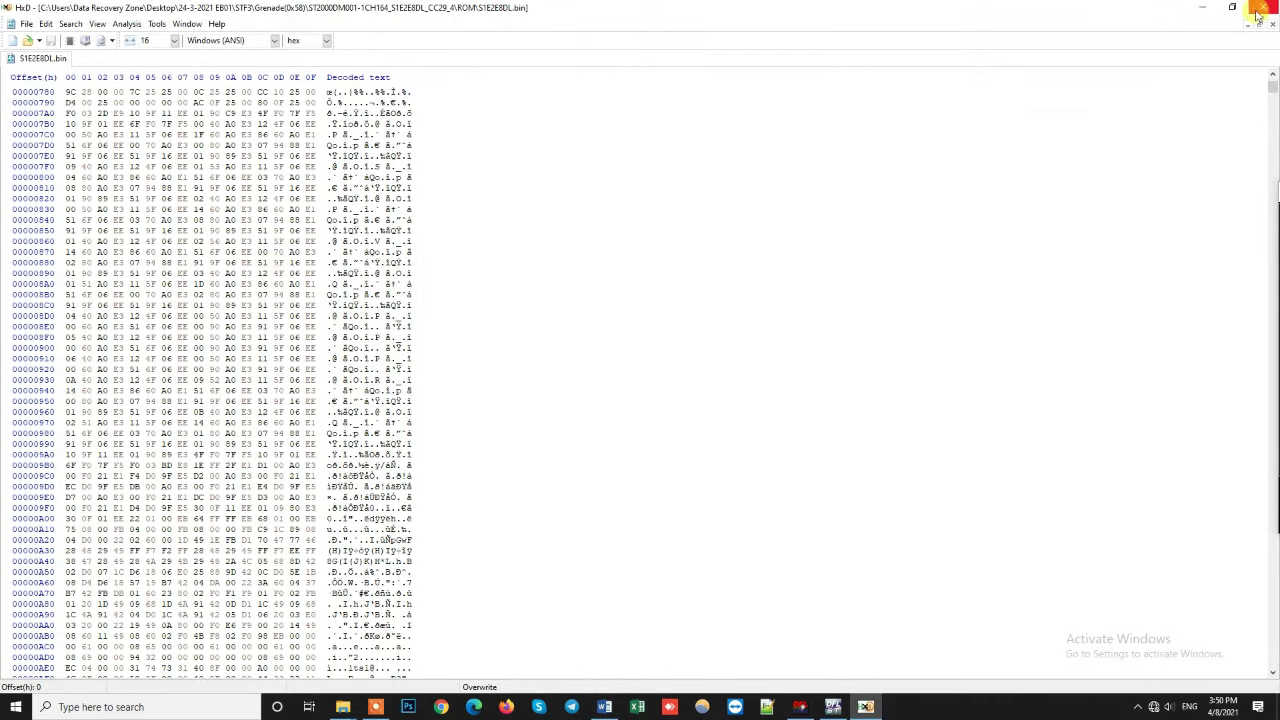
scroll(576, 405, up, 20)
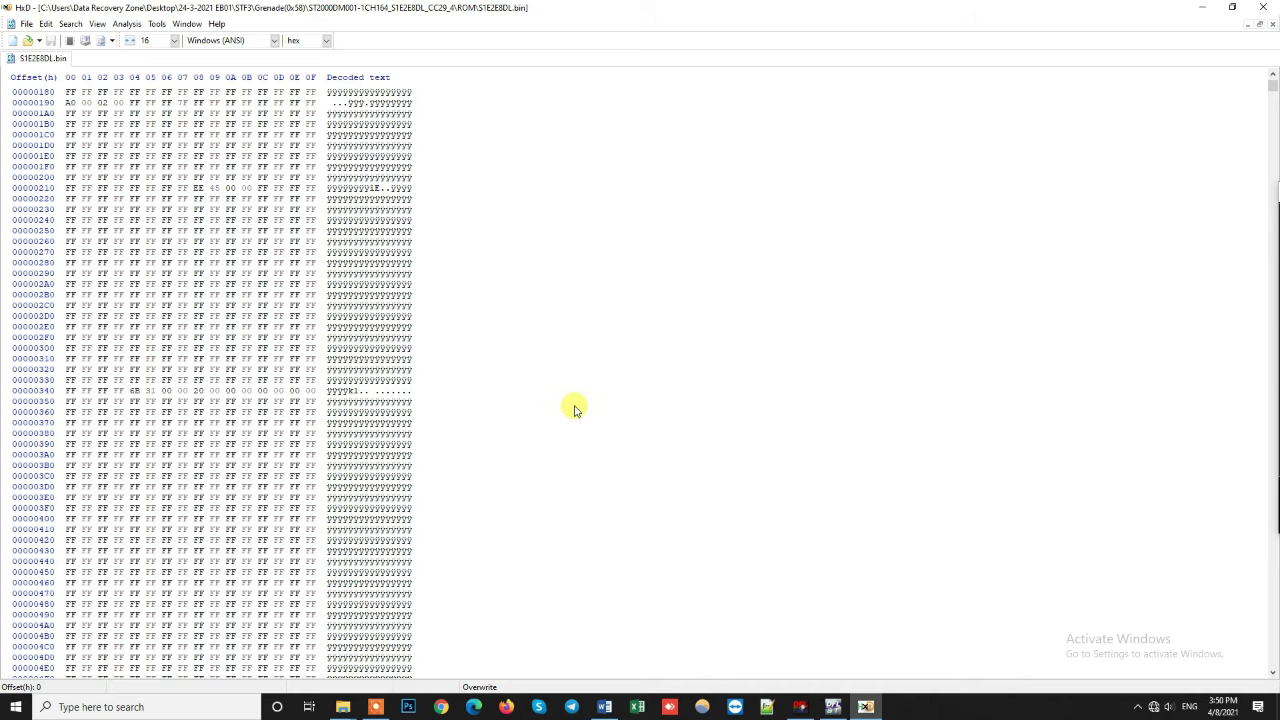
scroll(576, 405, up, 1)
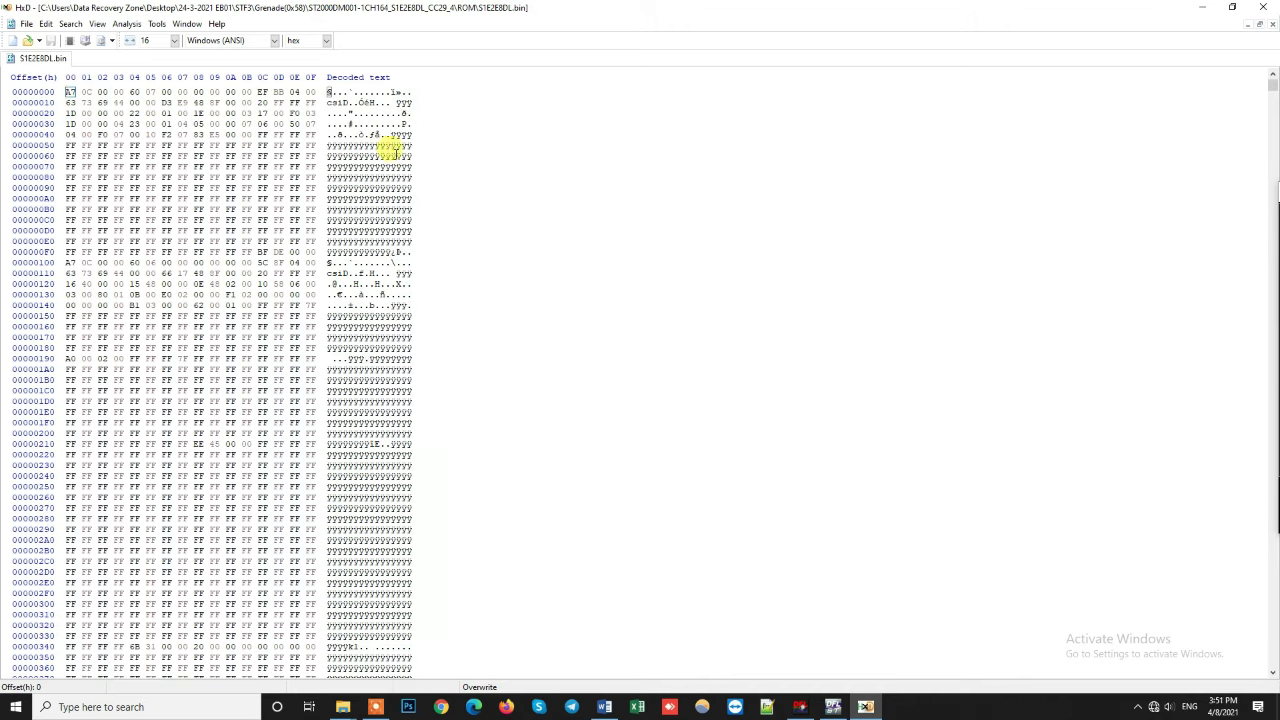
scroll(383, 205, down, 19)
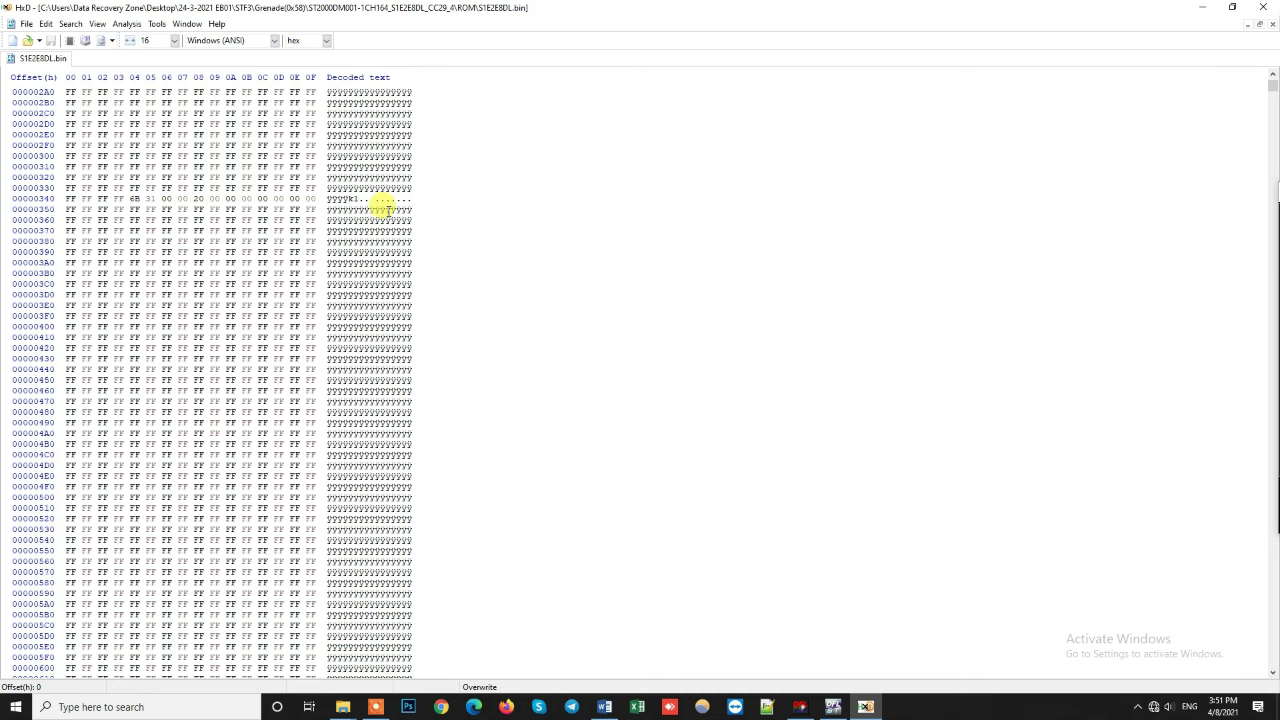
scroll(383, 205, down, 20)
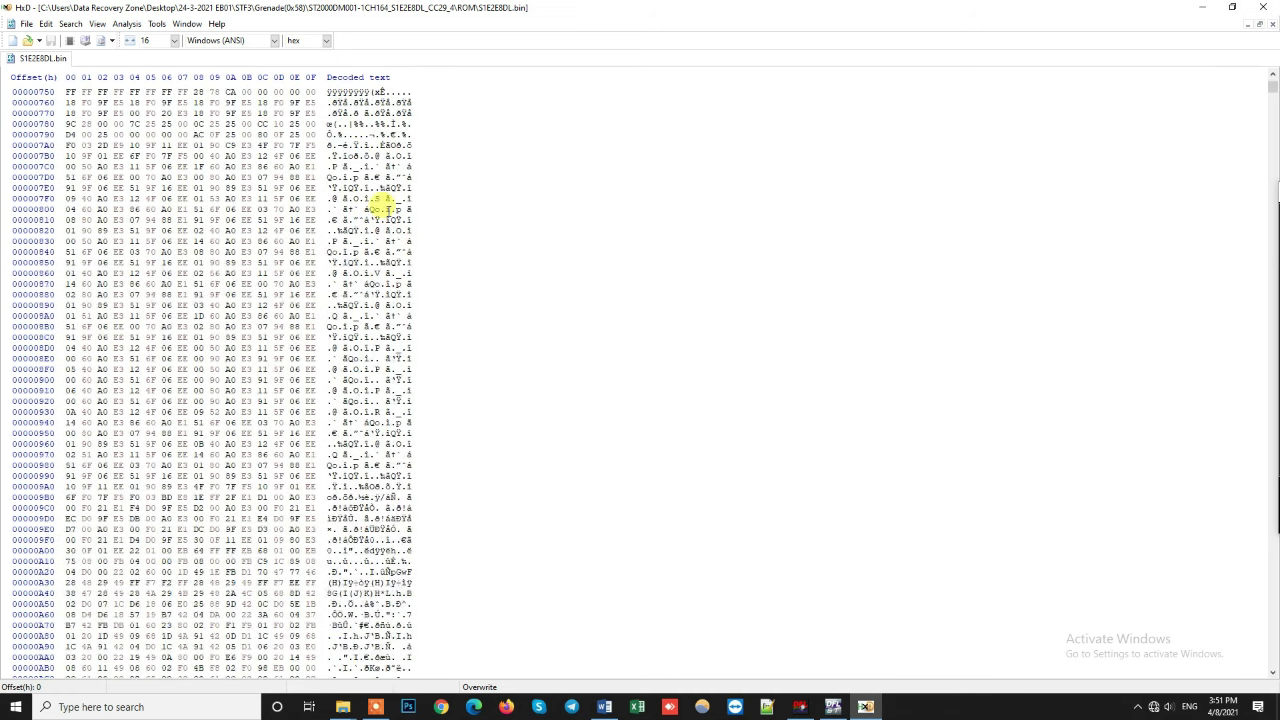
scroll(383, 205, down, 20)
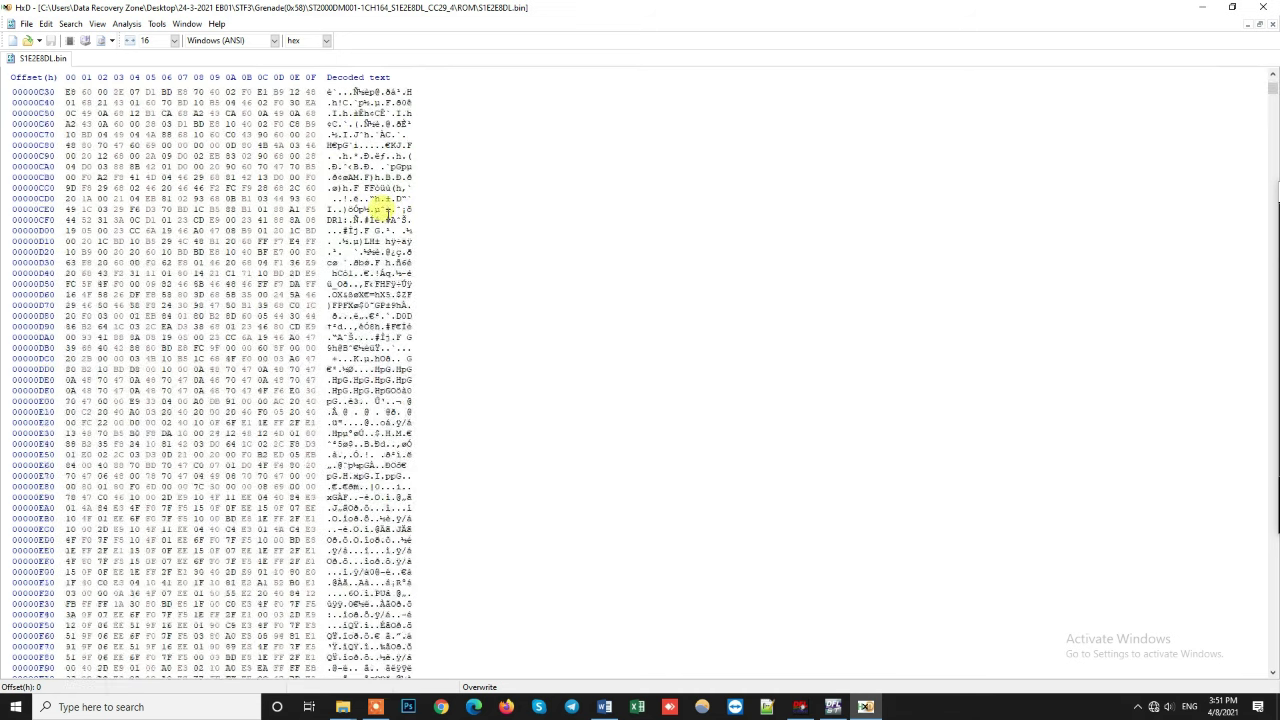
scroll(383, 205, down, 20)
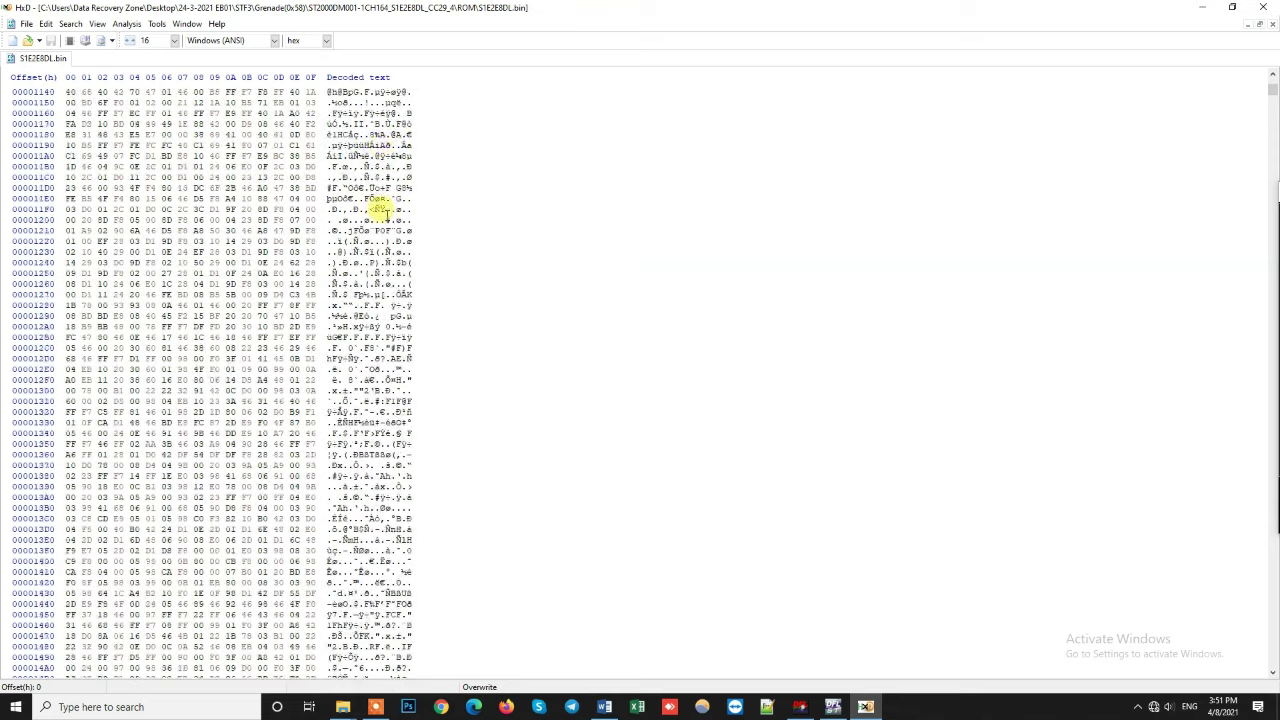
scroll(383, 205, down, 14)
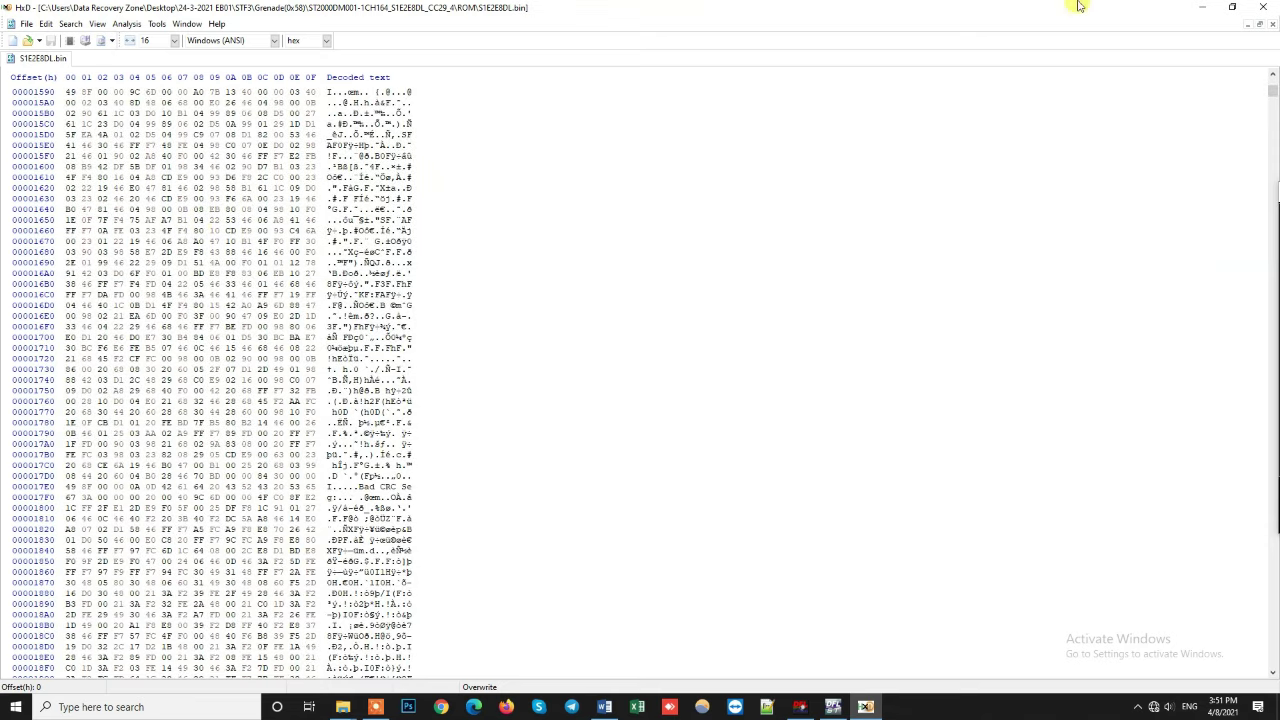
click(1260, 6)
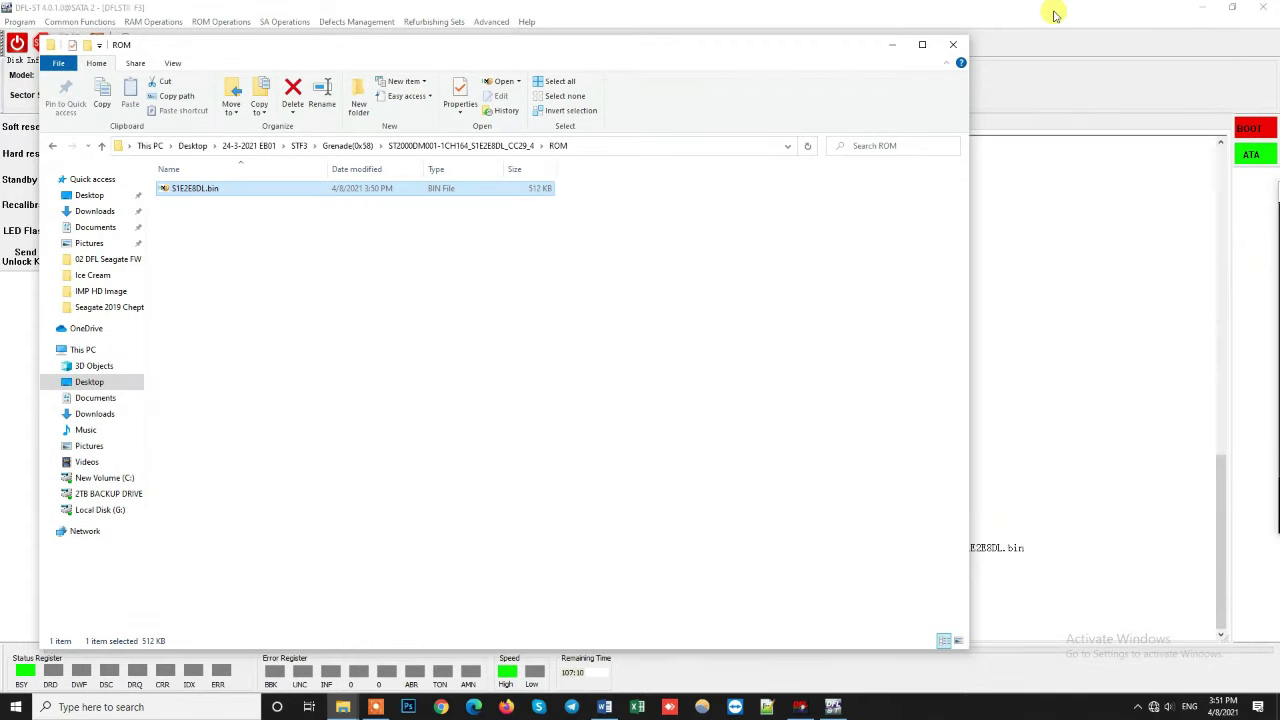
click(958, 47)
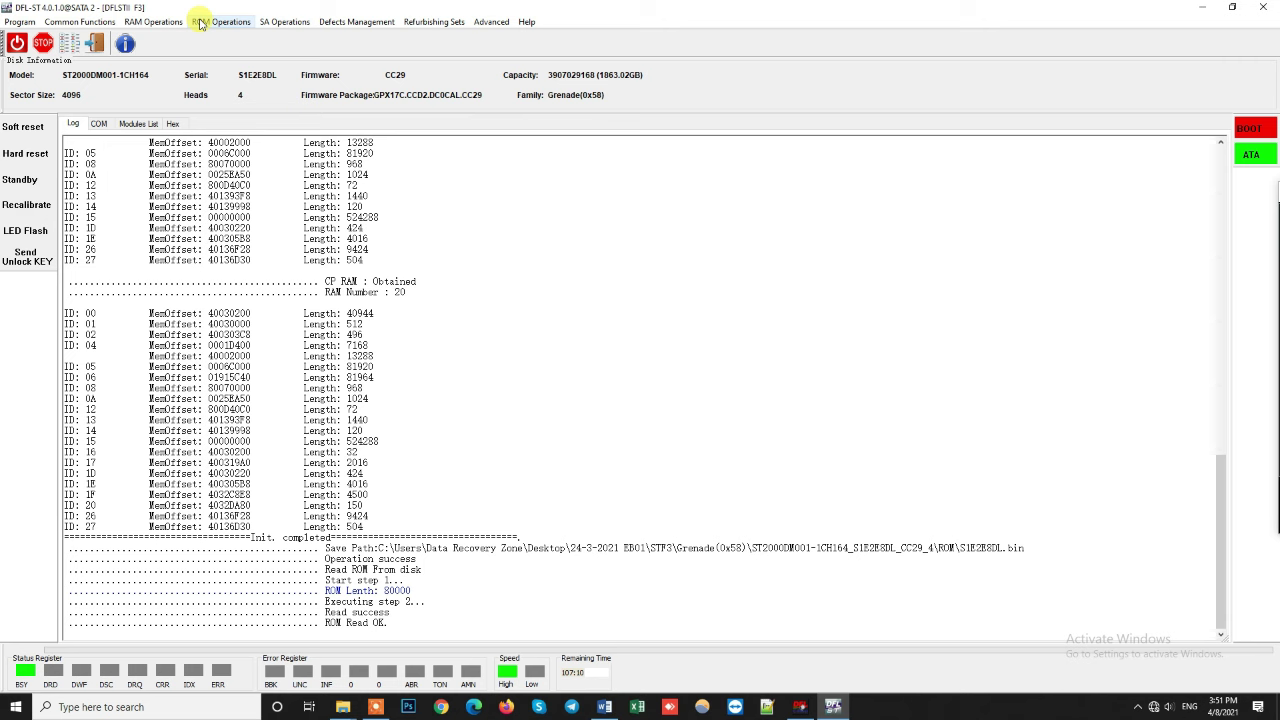
- Open the ROM Edit workspace and cancel its prompt for choosing a ROM file
click(200, 22)
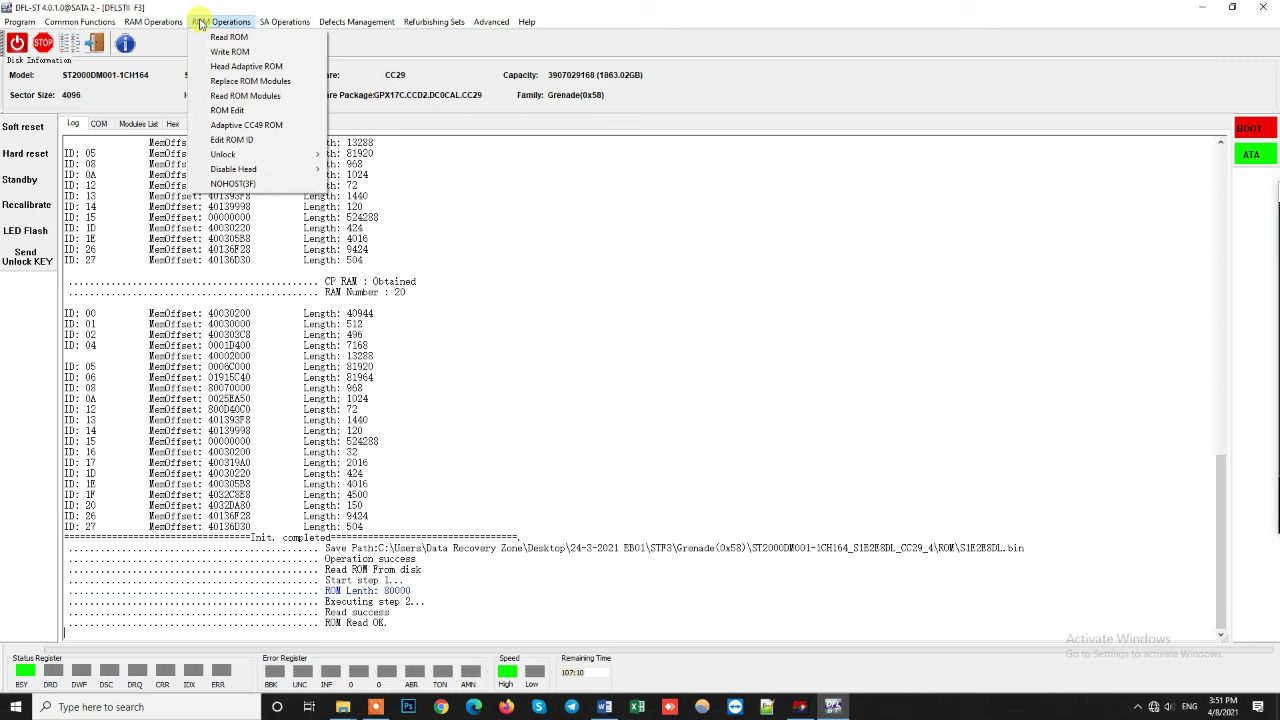
click(233, 110)
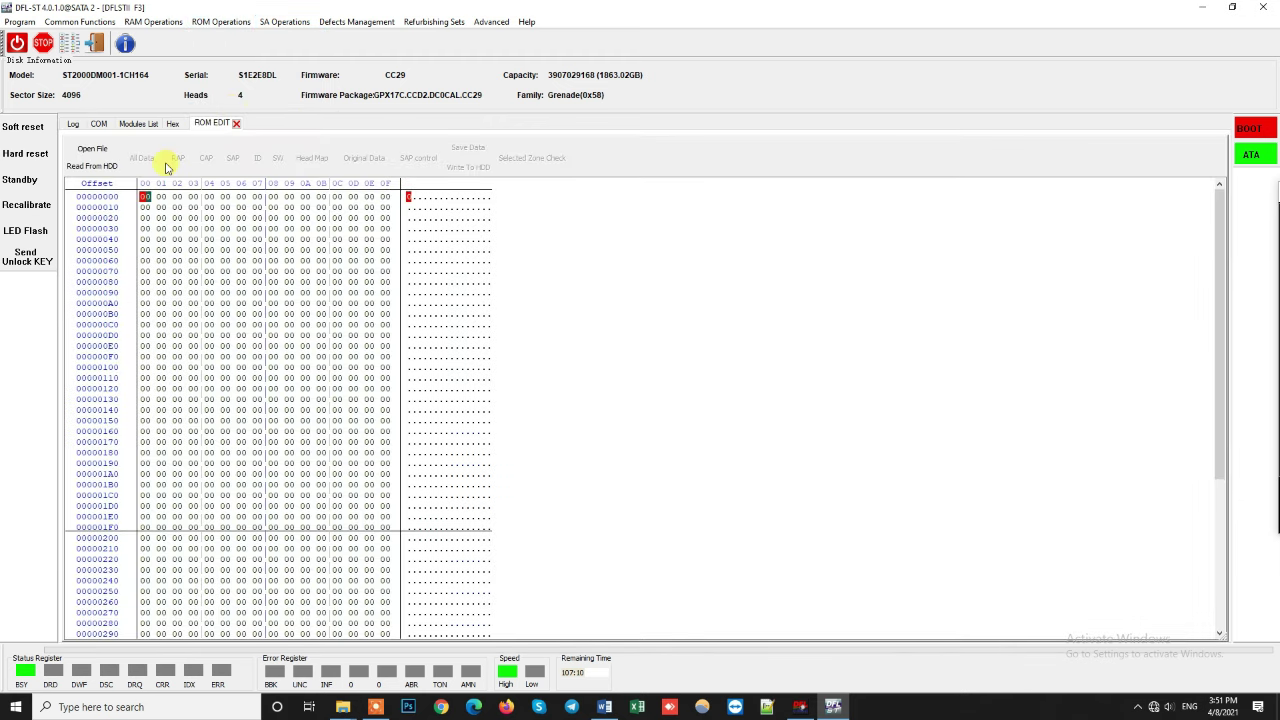
click(92, 149)
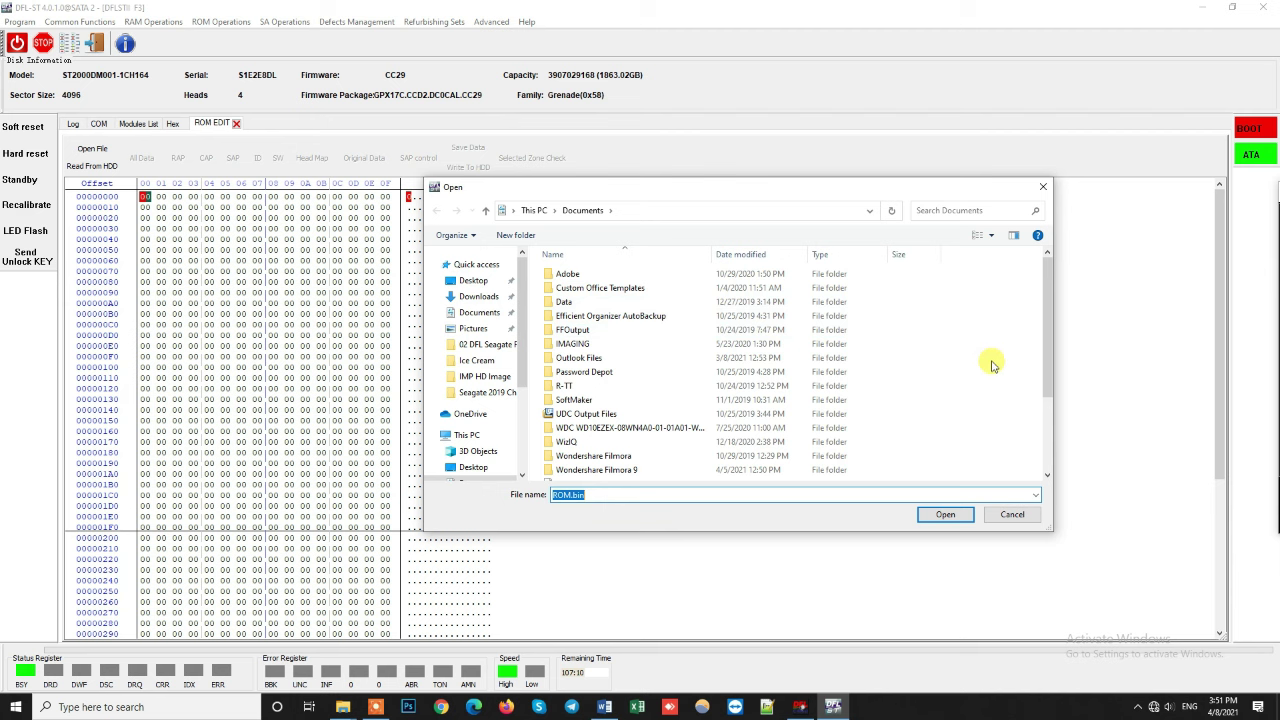
click(1010, 514)
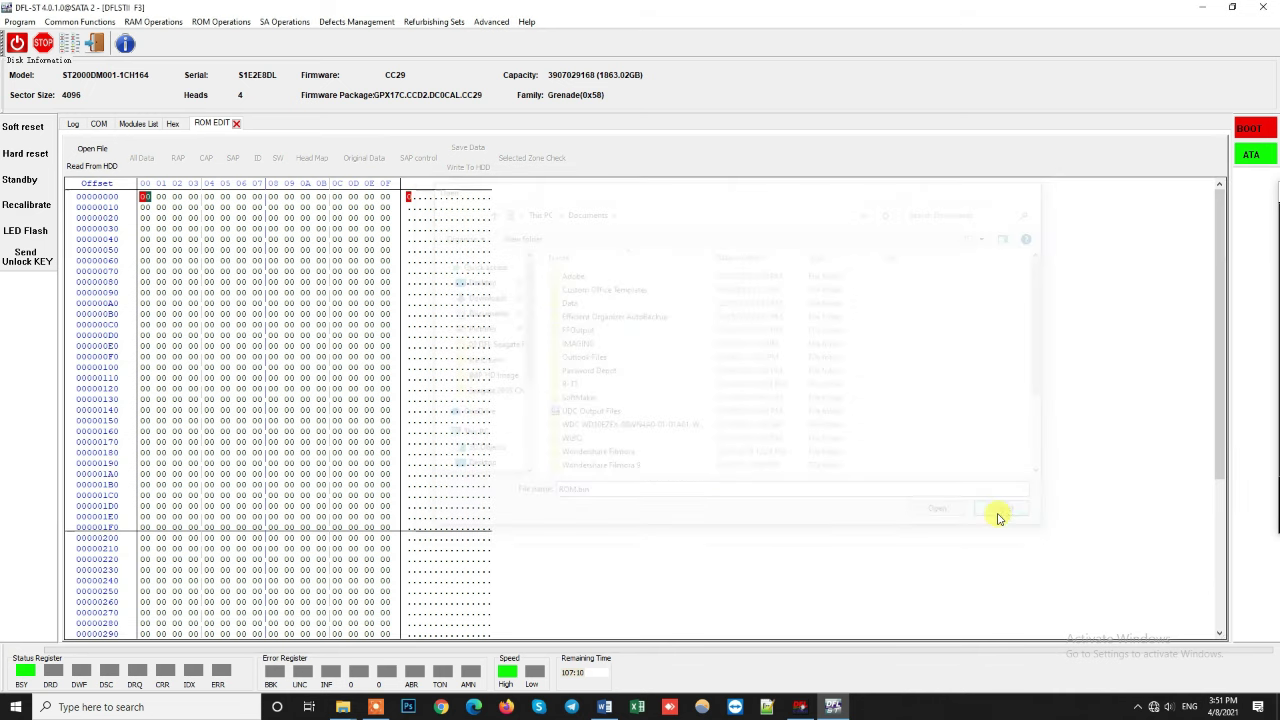
- Copy S1E2E8DL.bin from the ROM folder inside the drive's working directory
click(18, 20)
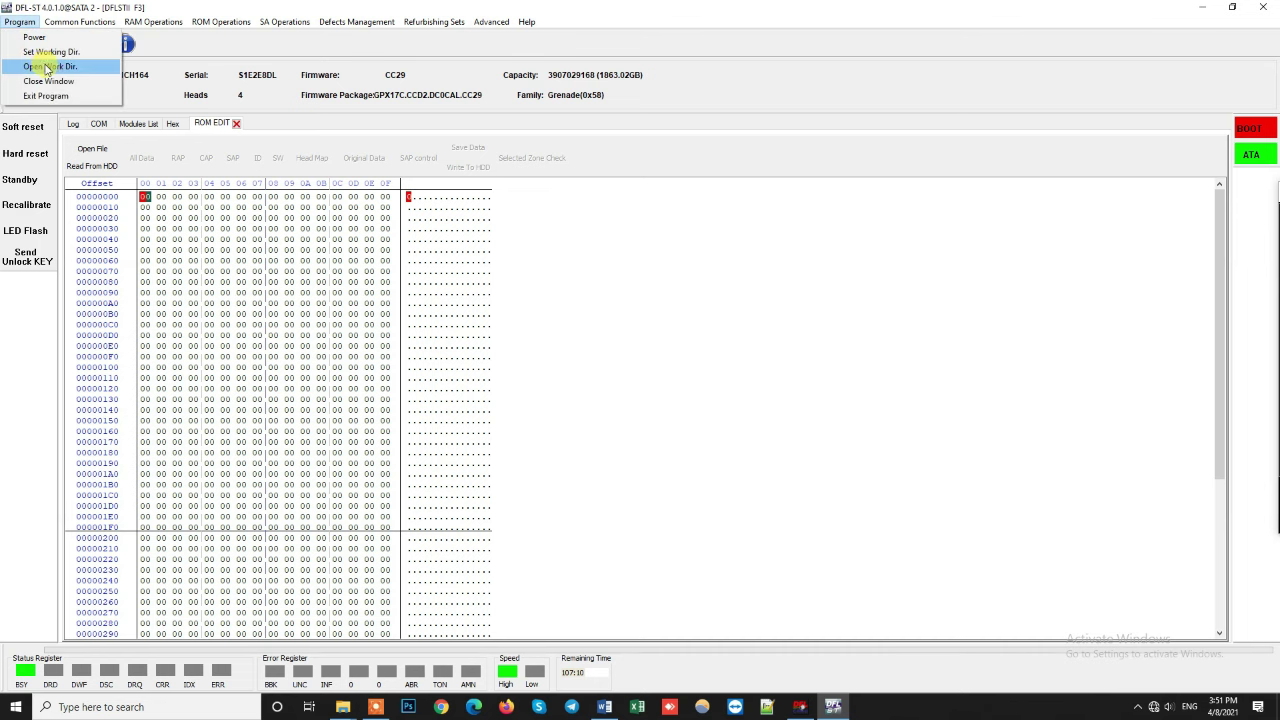
click(45, 68)
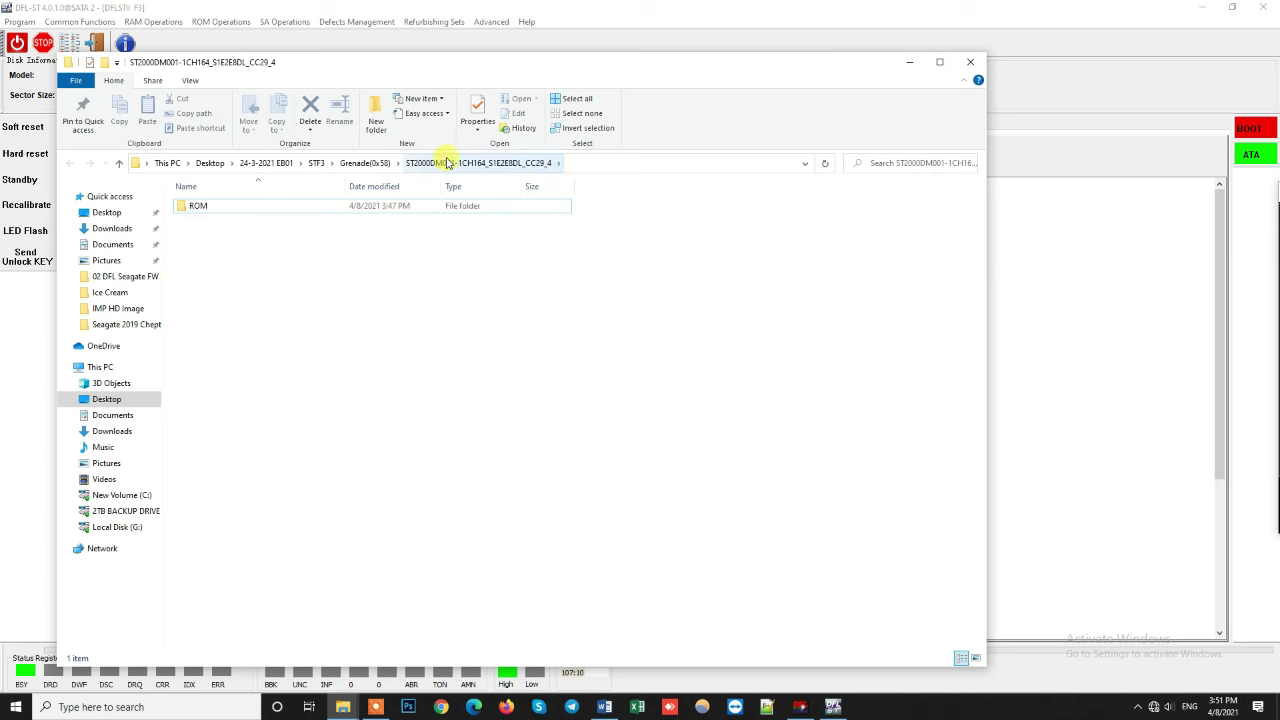
double_click(246, 205)
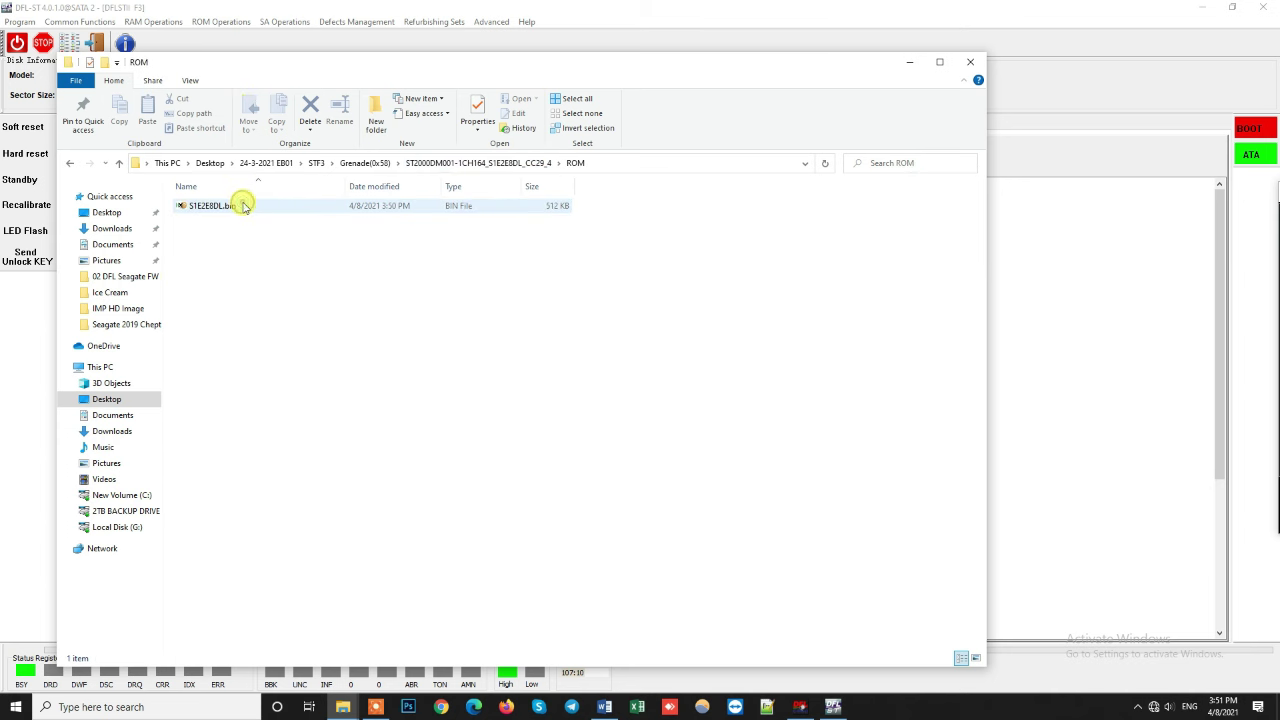
click(234, 206)
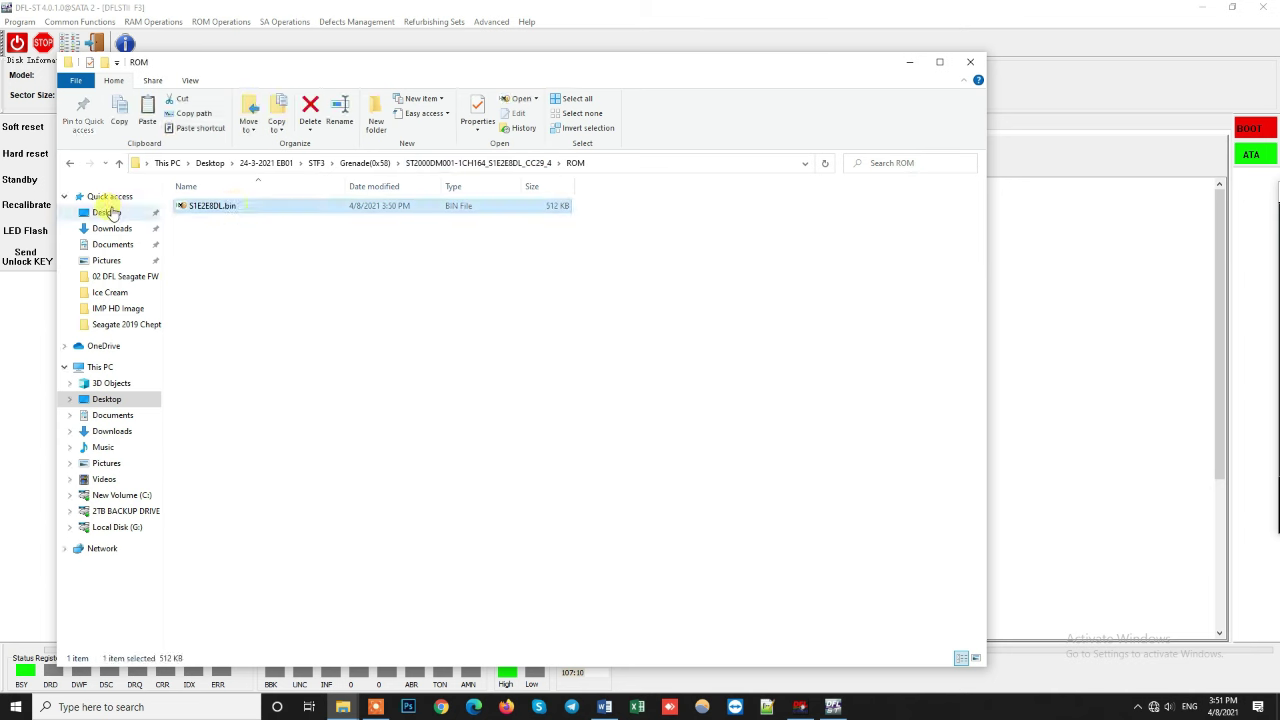
- Create a new folder named Test ROM on the Desktop
click(105, 212)
click(709, 261)
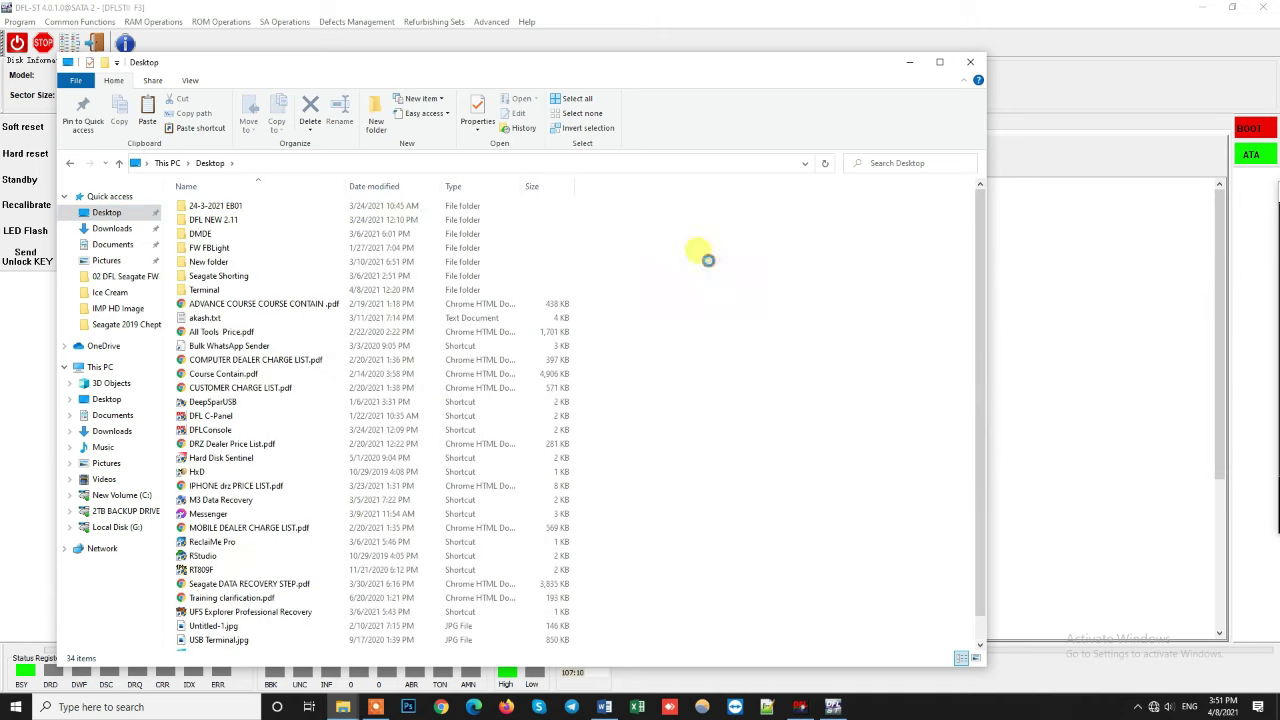
right_click(709, 262)
mouse_move(770, 388)
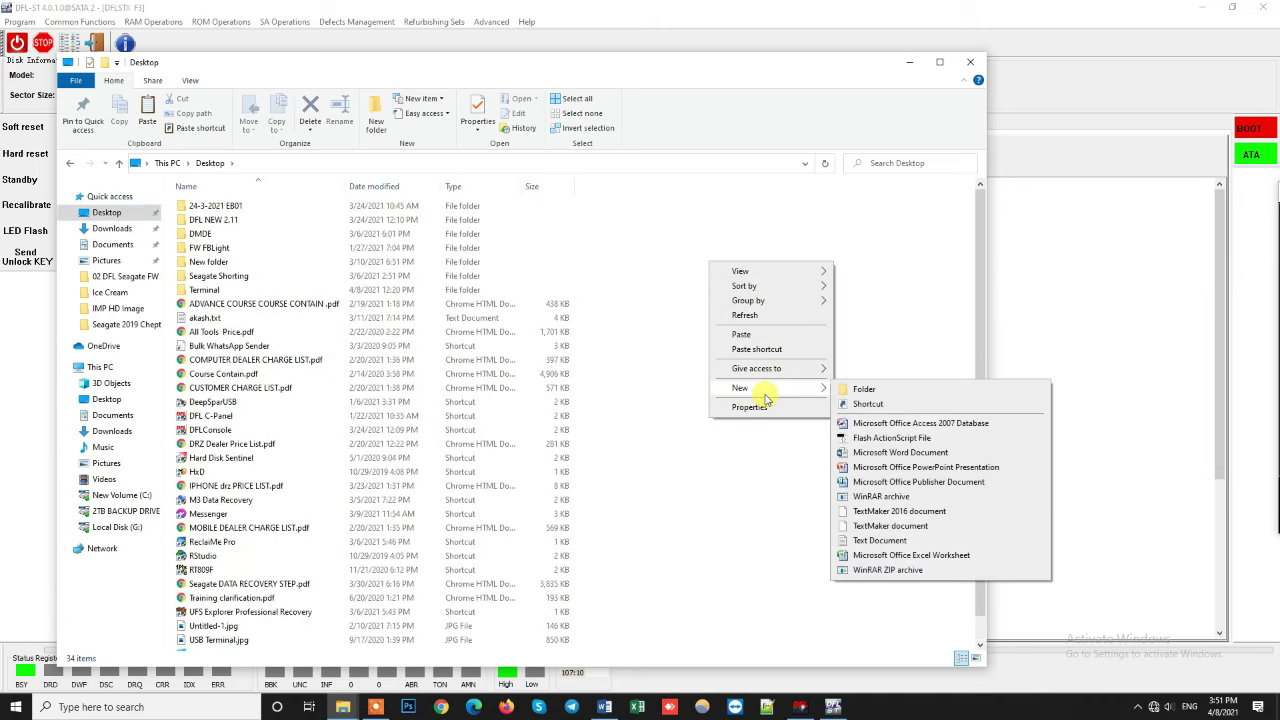
click(880, 391)
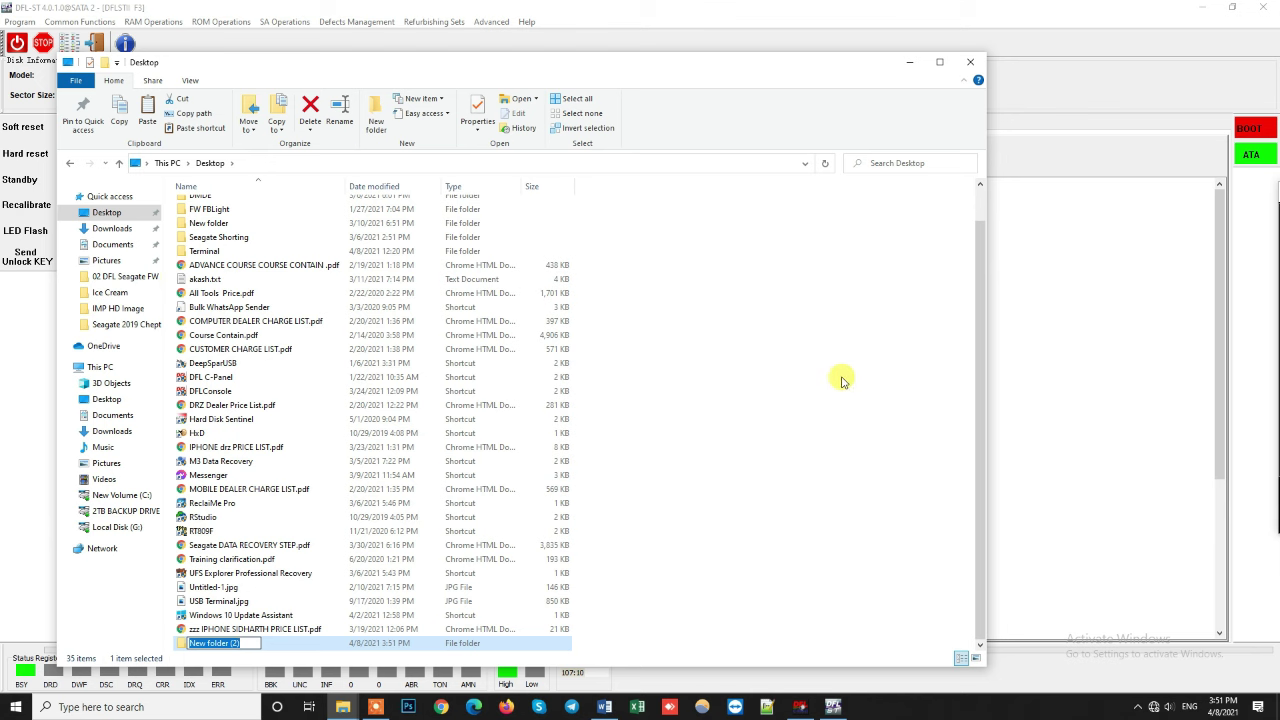
text(Test ROM)
key(Return)
- Paste the copied S1E2E8DL.bin into the Test ROM folder and close the folder window
key(Return)
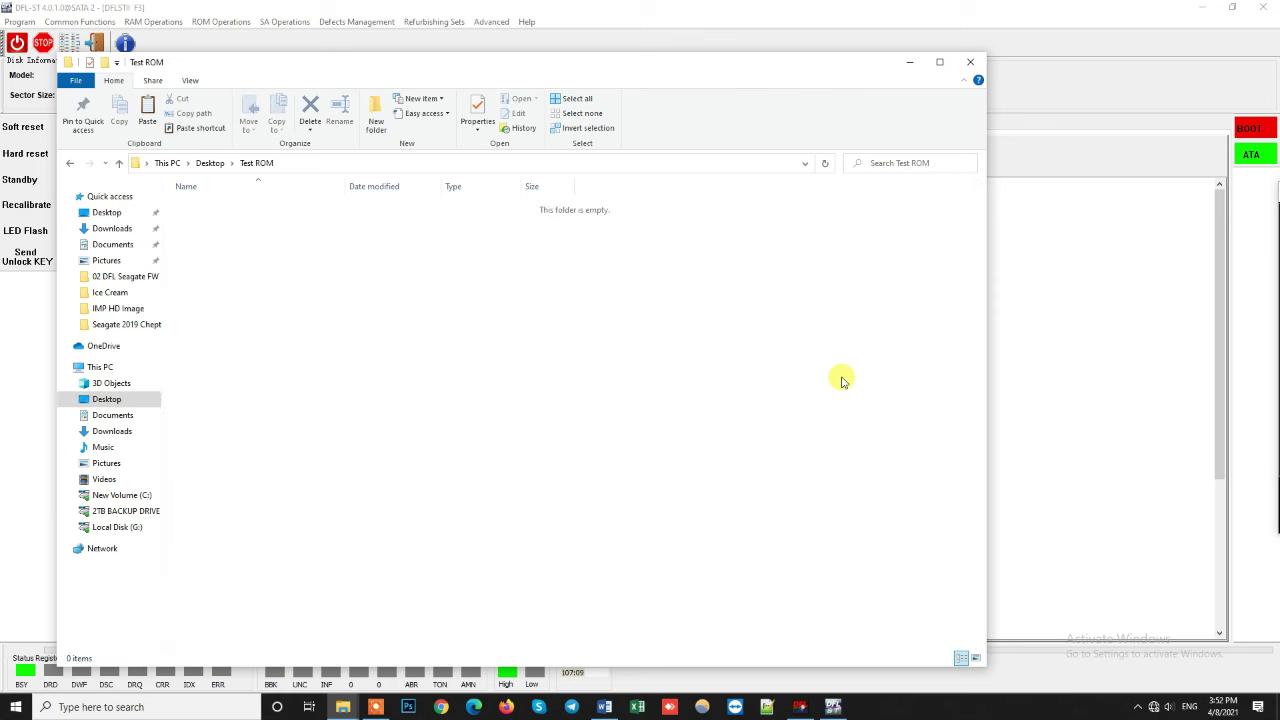
key(ctrl+v)
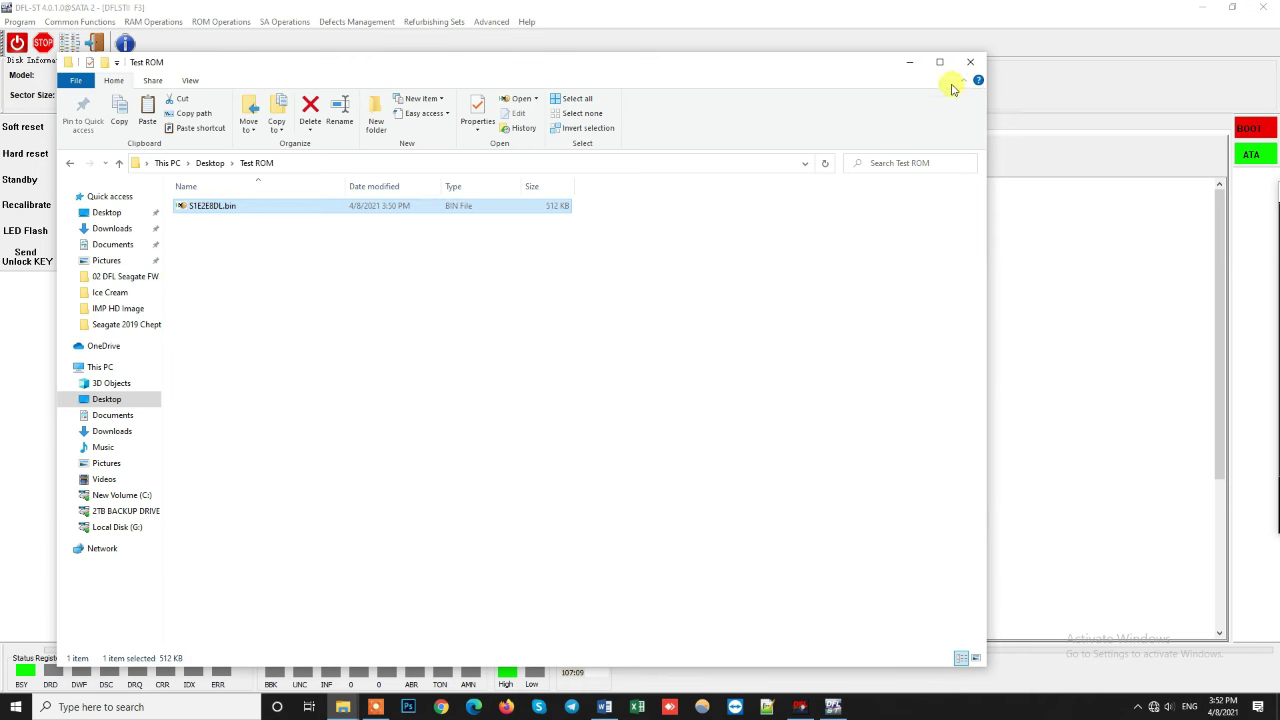
click(970, 62)
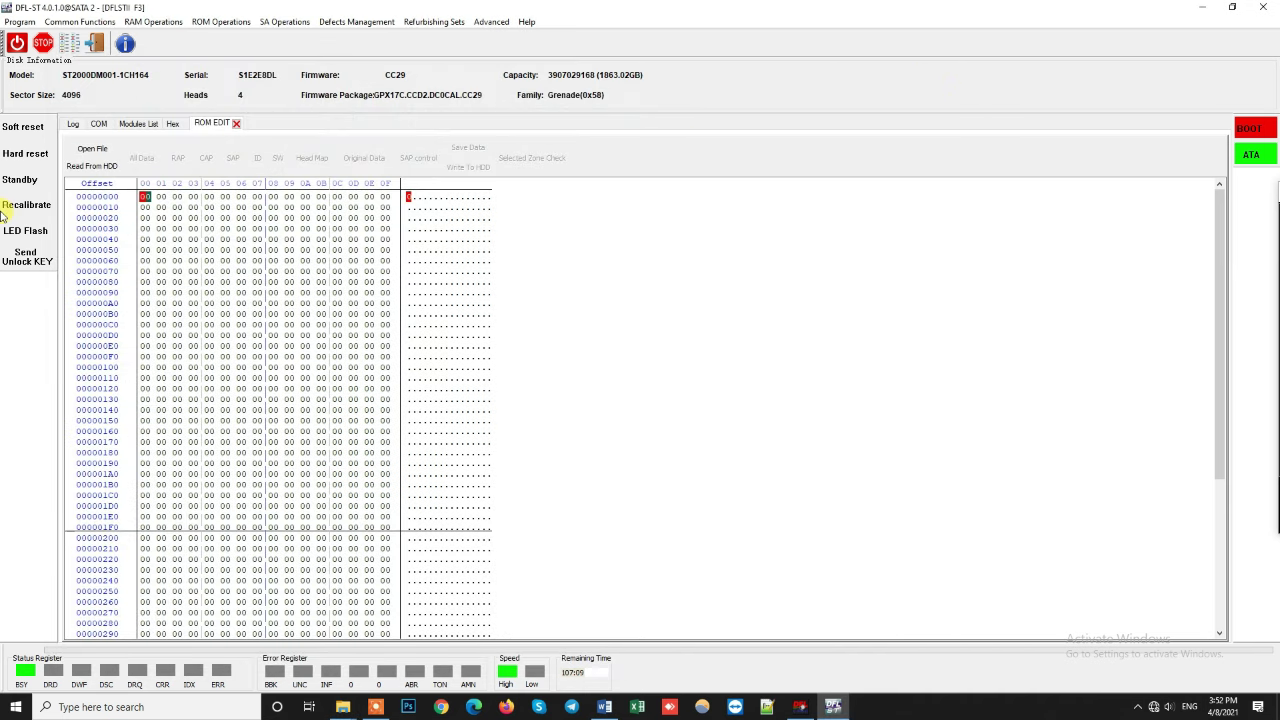
- Load S1E2E8DL.bin from the Desktop's Test ROM folder into the ROM Edit workspace
click(80, 152)
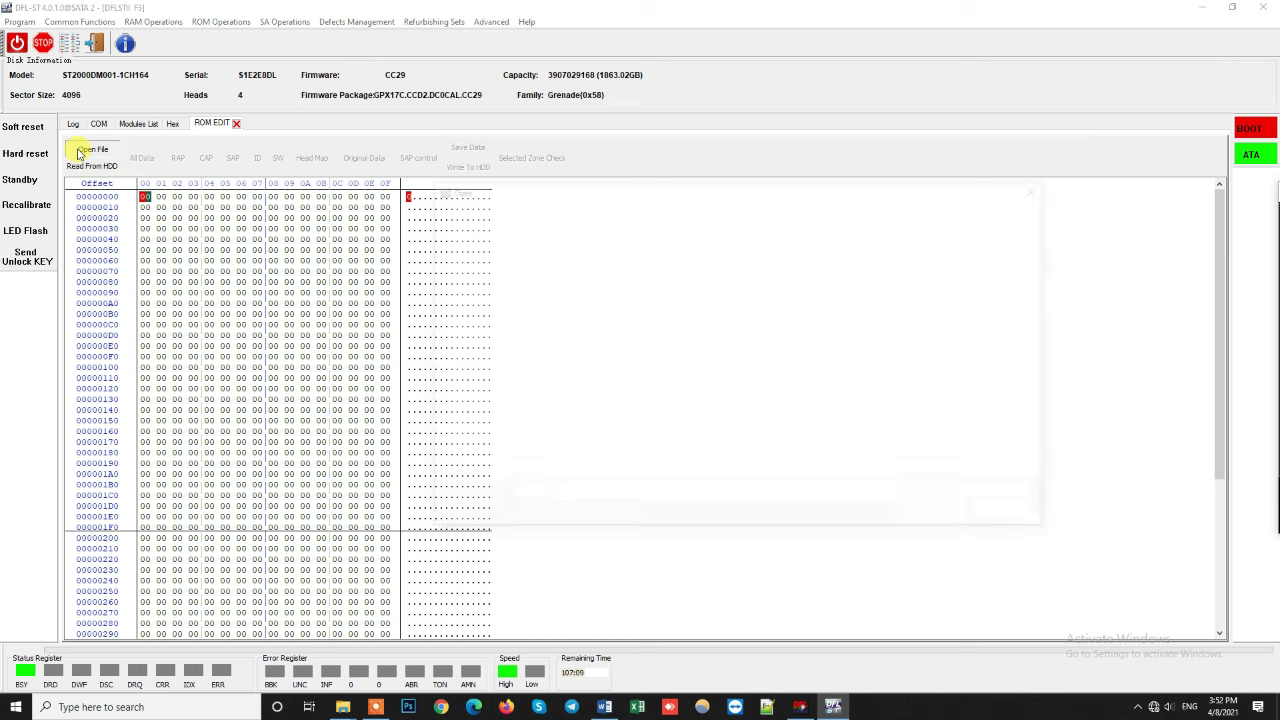
click(462, 283)
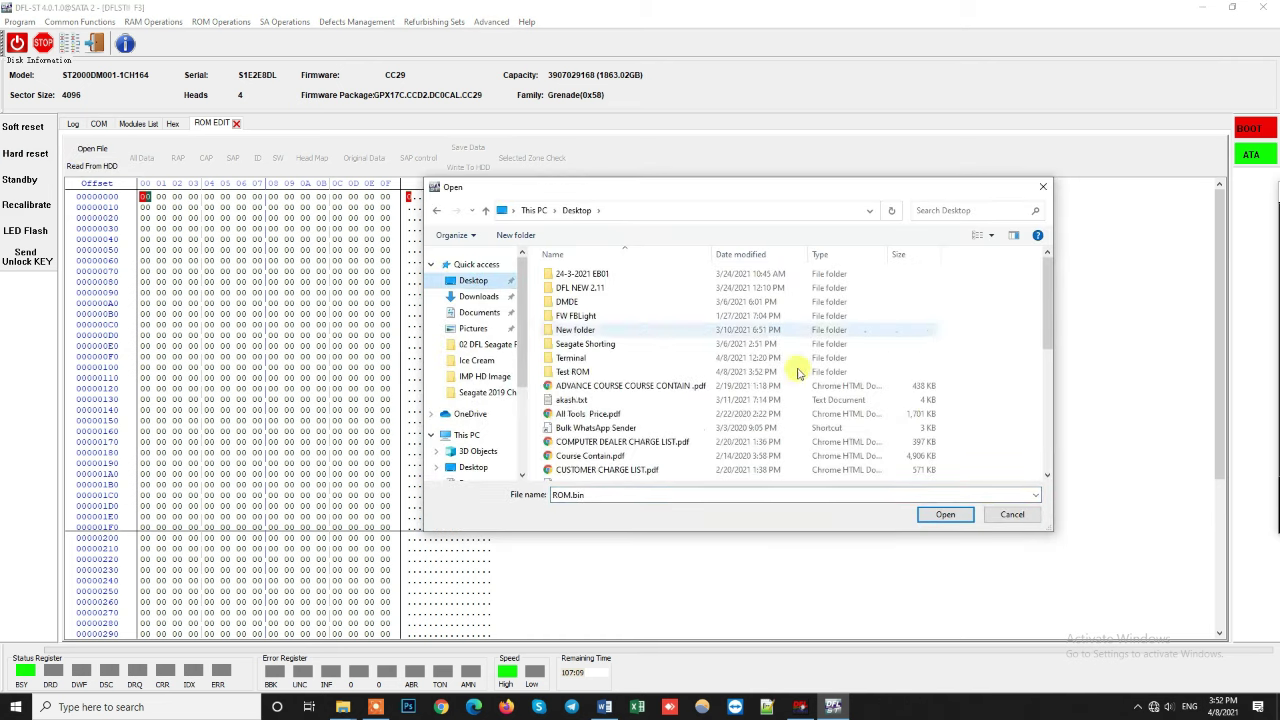
double_click(598, 372)
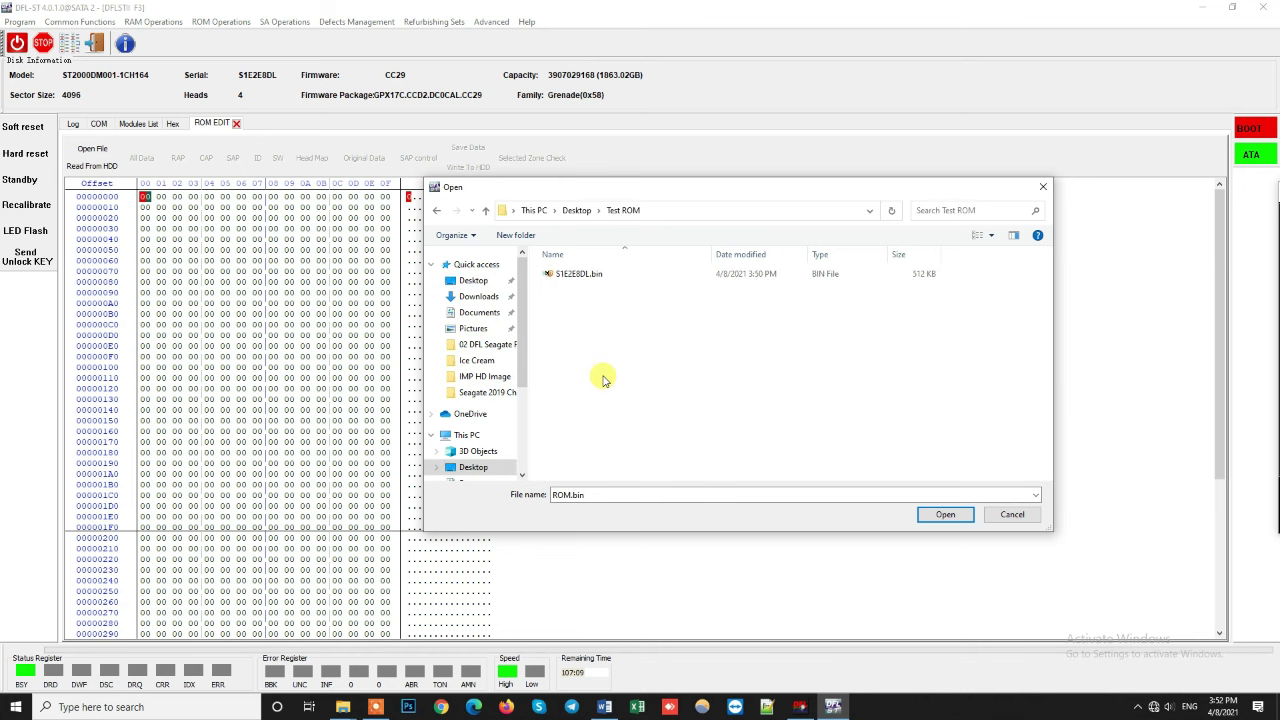
click(598, 275)
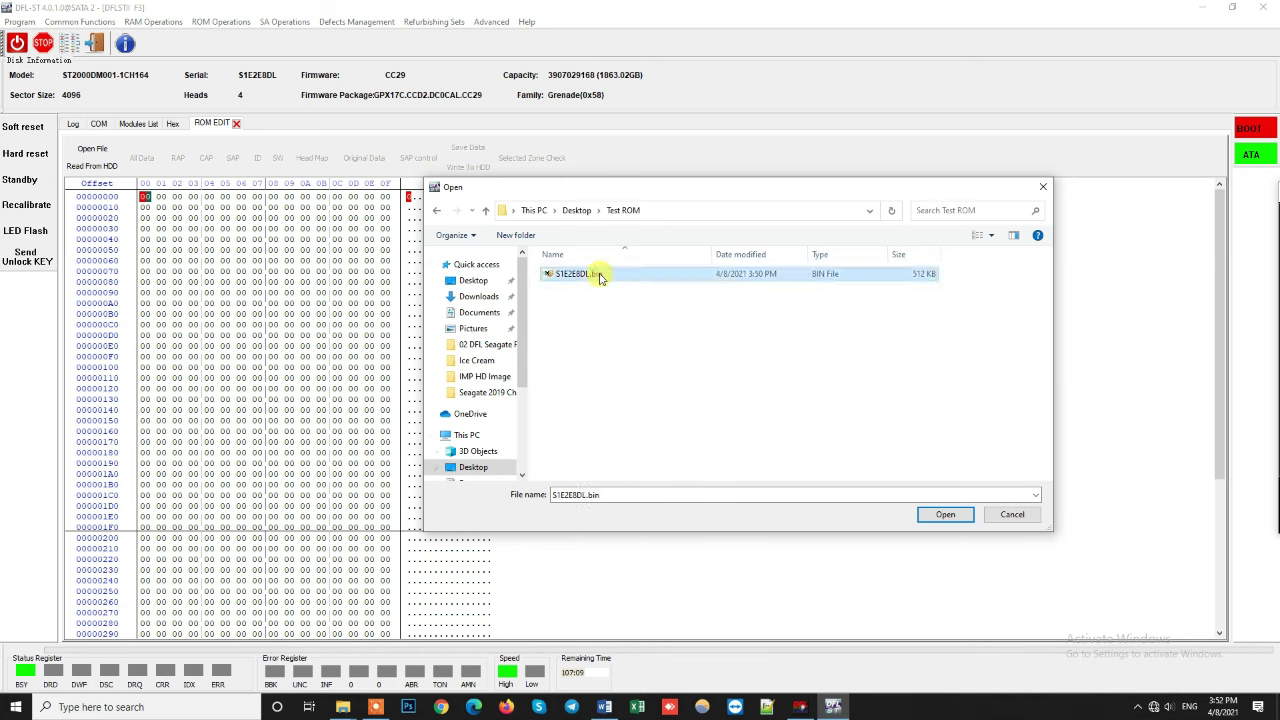
click(946, 514)
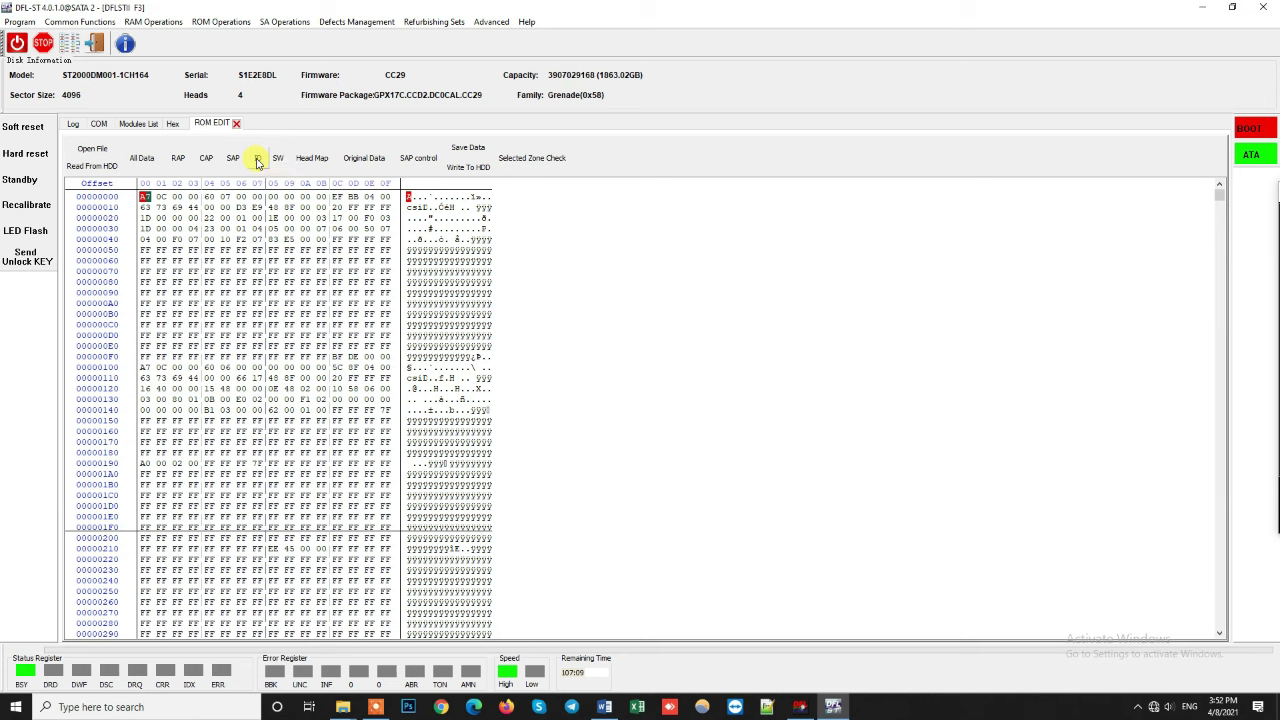
- View the loaded ROM's ID data and highlight the PCBA serial number
click(257, 163)
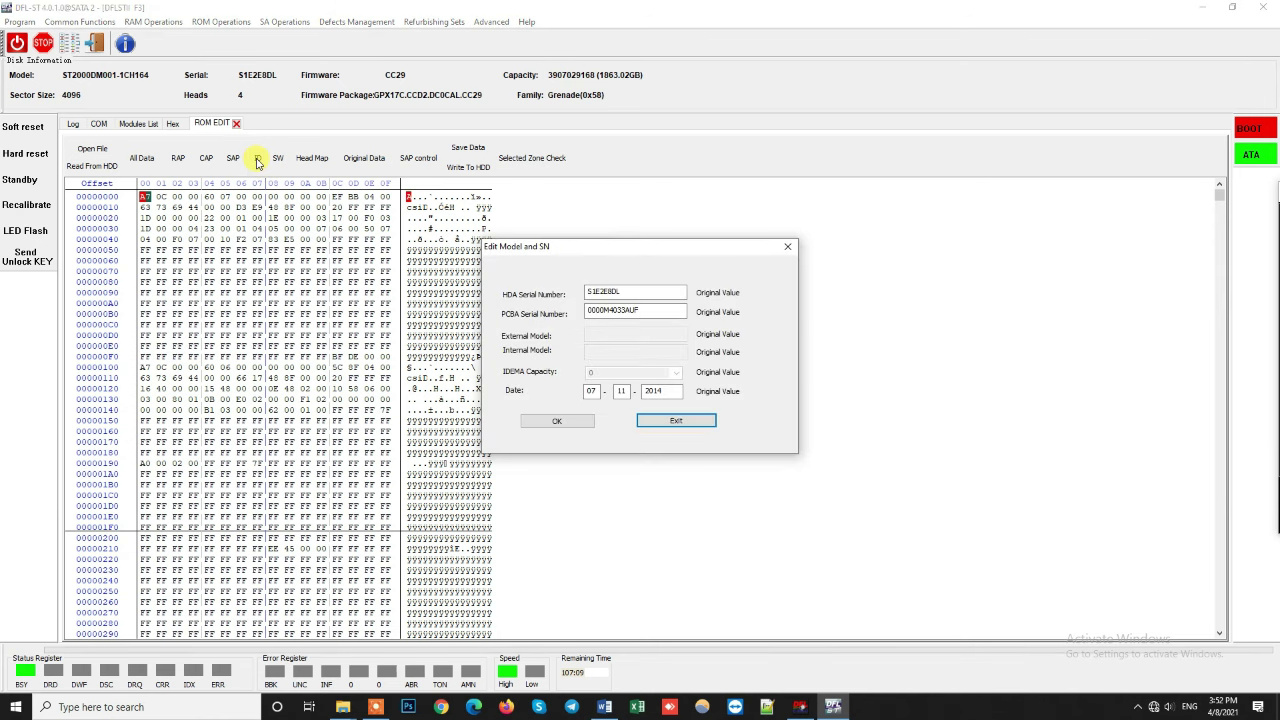
click(641, 311)
drag(641, 311, 587, 309)
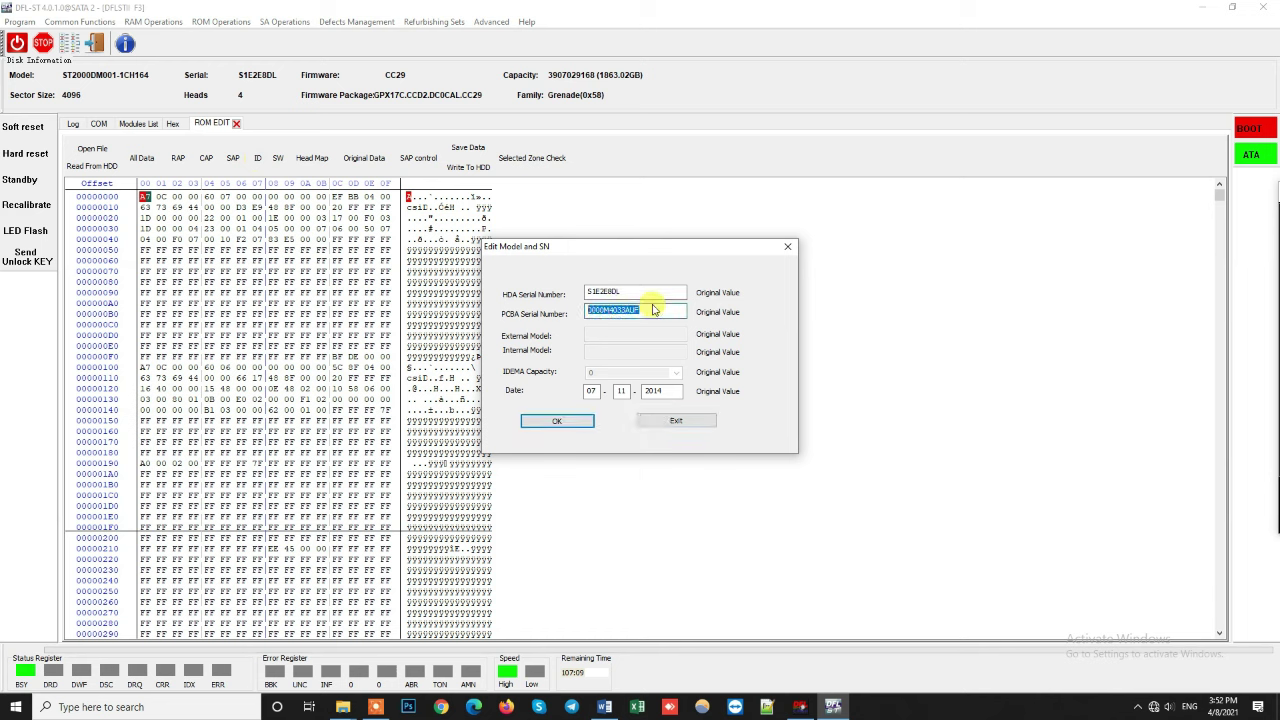
- Look at the Seagate HDD label example in the Word document, then return to DFL and exit the ID editor without changes
click(604, 707)
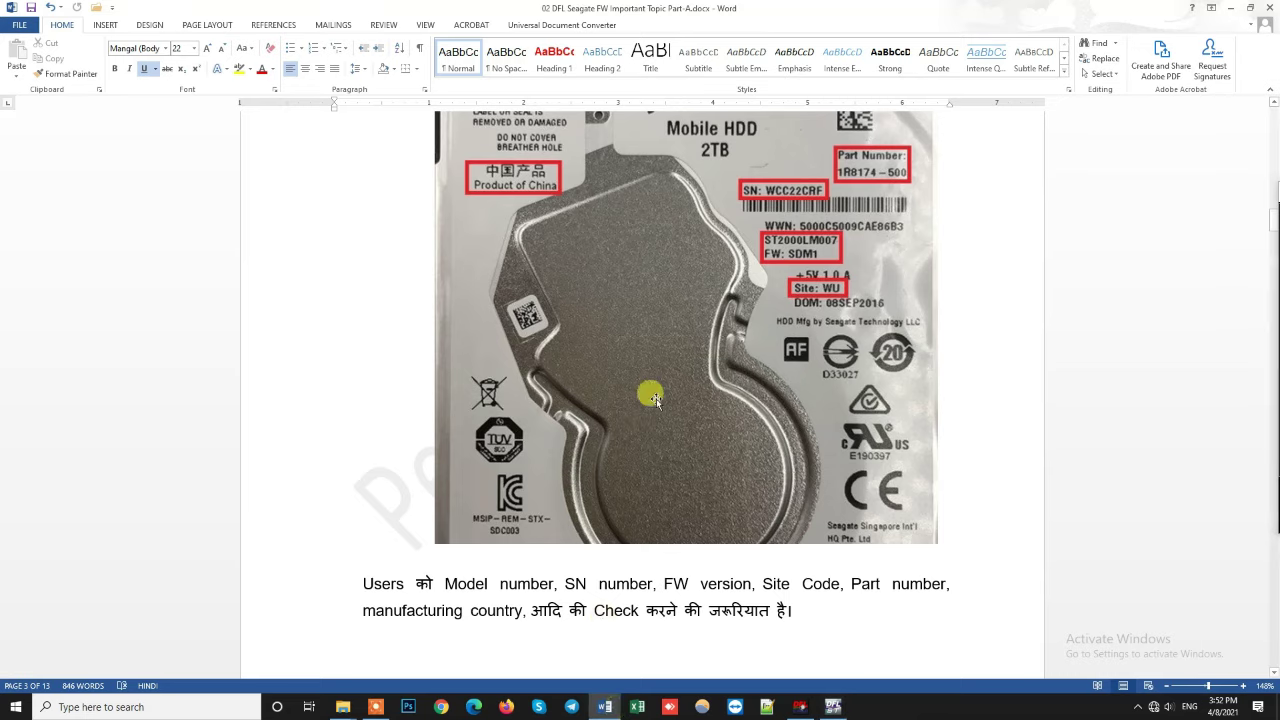
scroll(652, 399, up, 3)
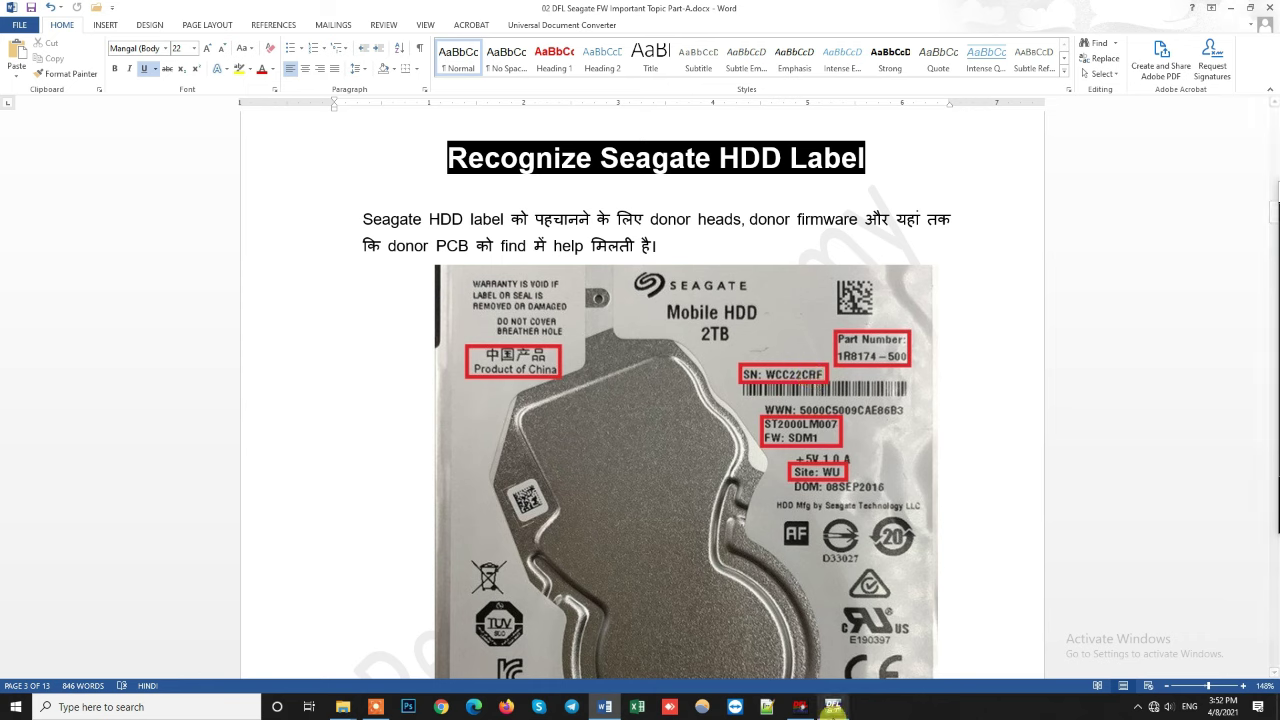
click(828, 696)
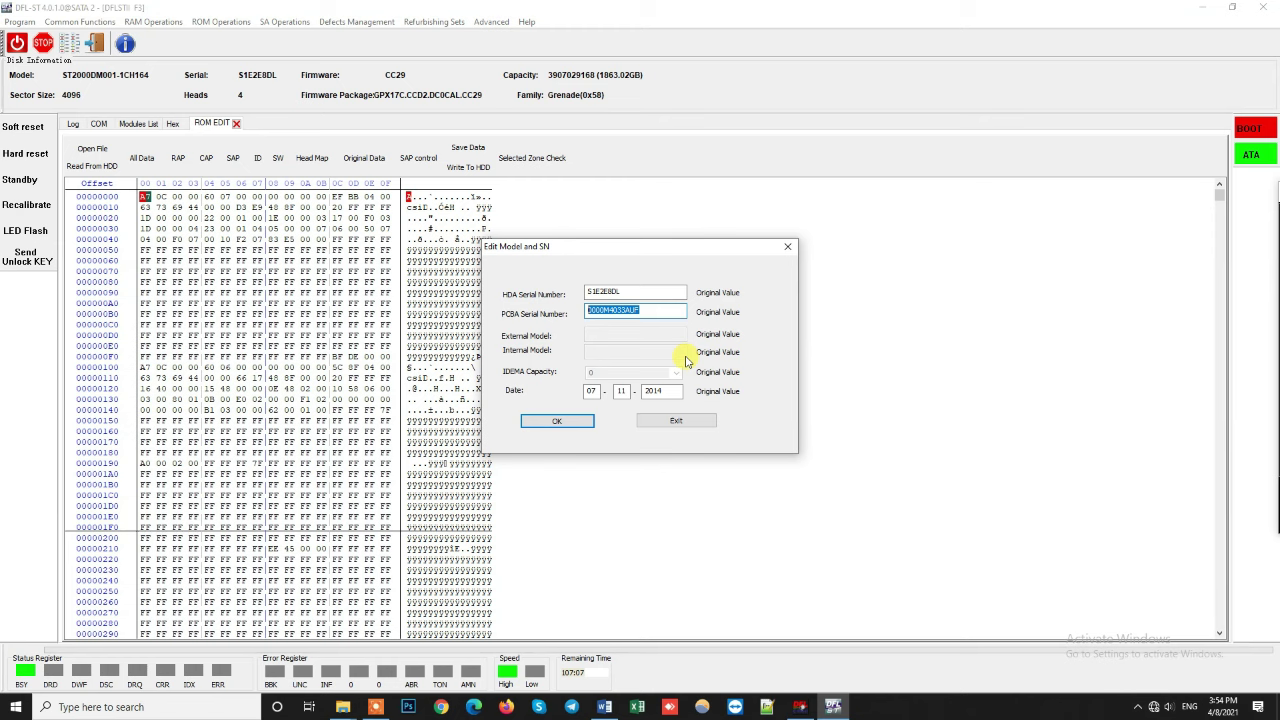
click(690, 420)
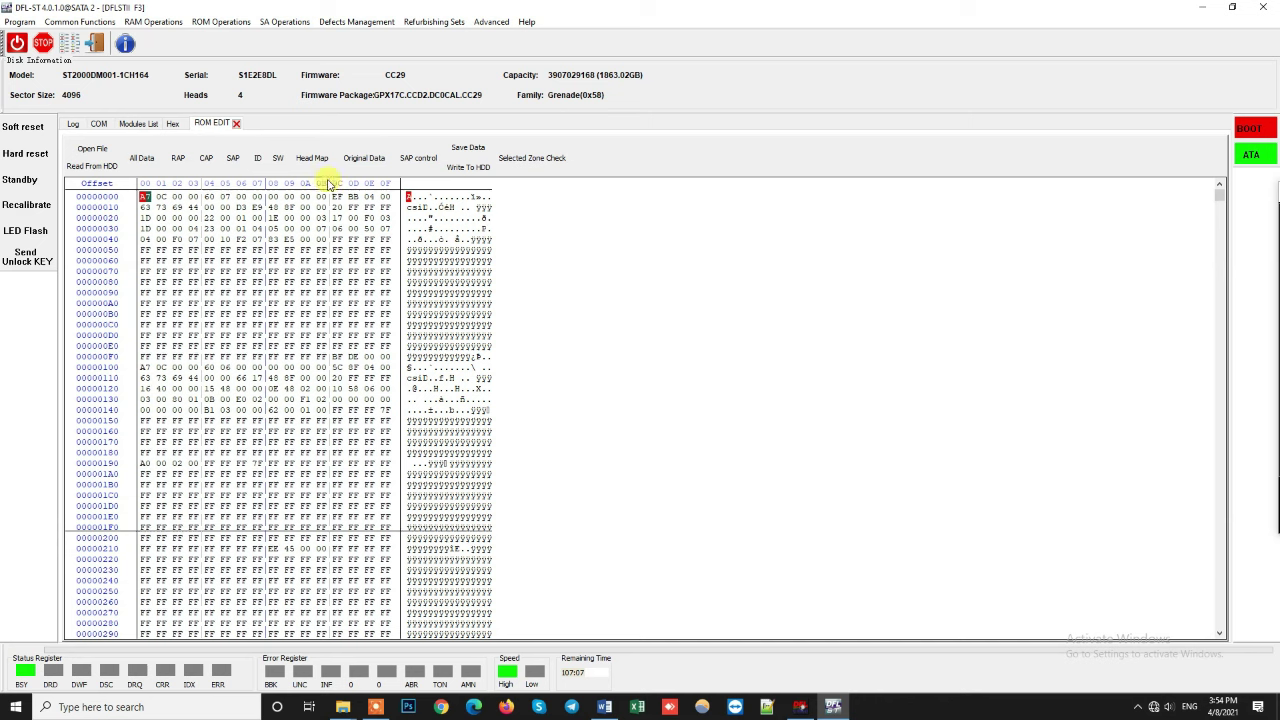
- Close the ROM Edit workspace and bring up the log of the ROM data
click(236, 123)
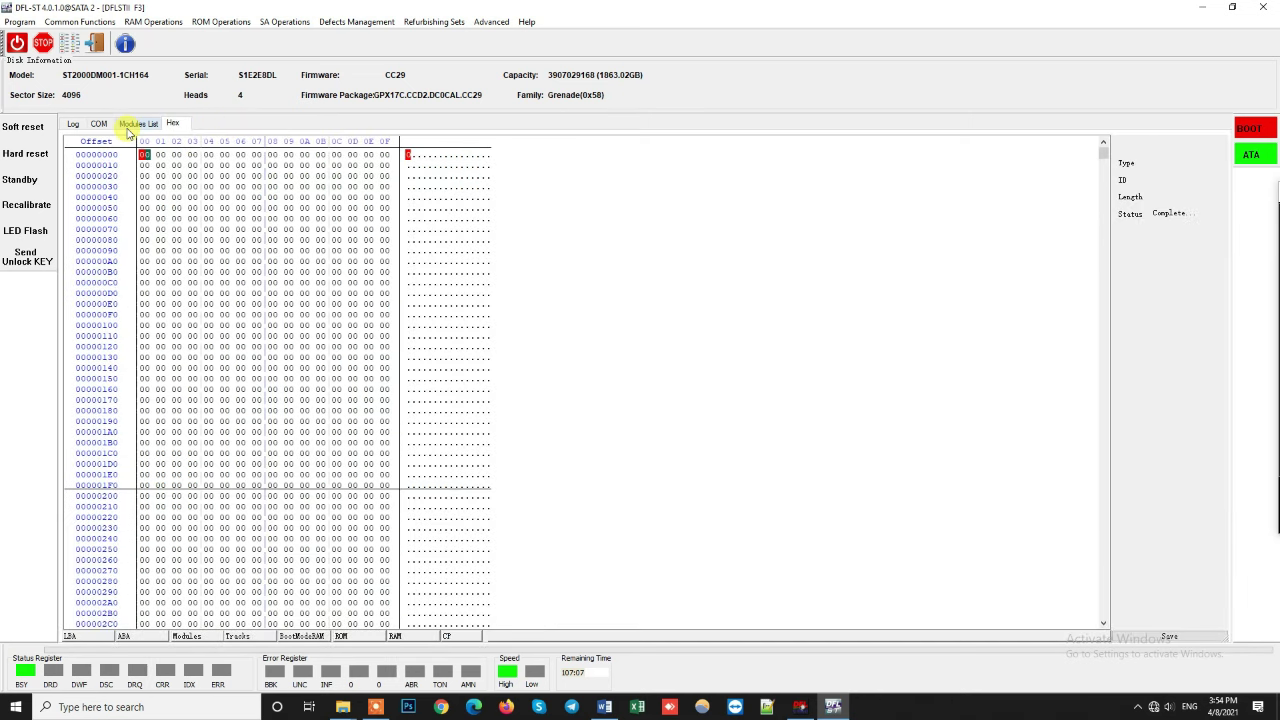
click(134, 124)
click(99, 124)
click(73, 124)
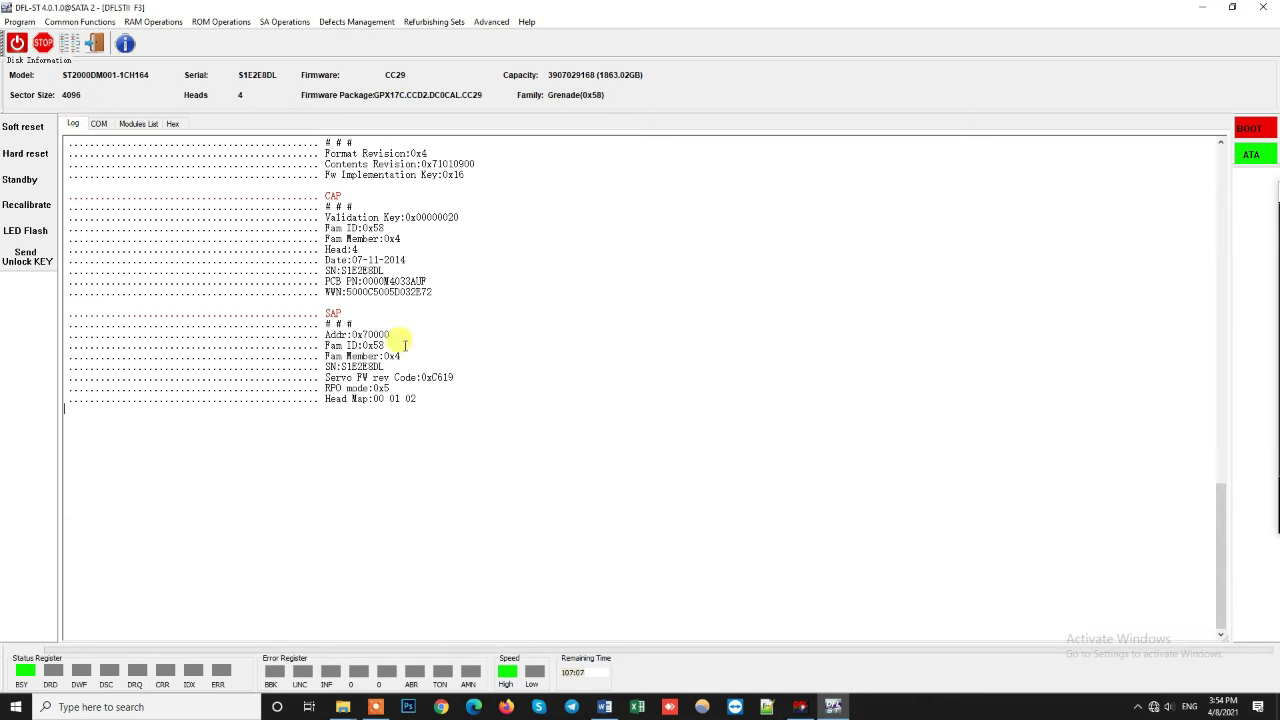
- Empty the entire log and power off the drive
right_click(690, 361)
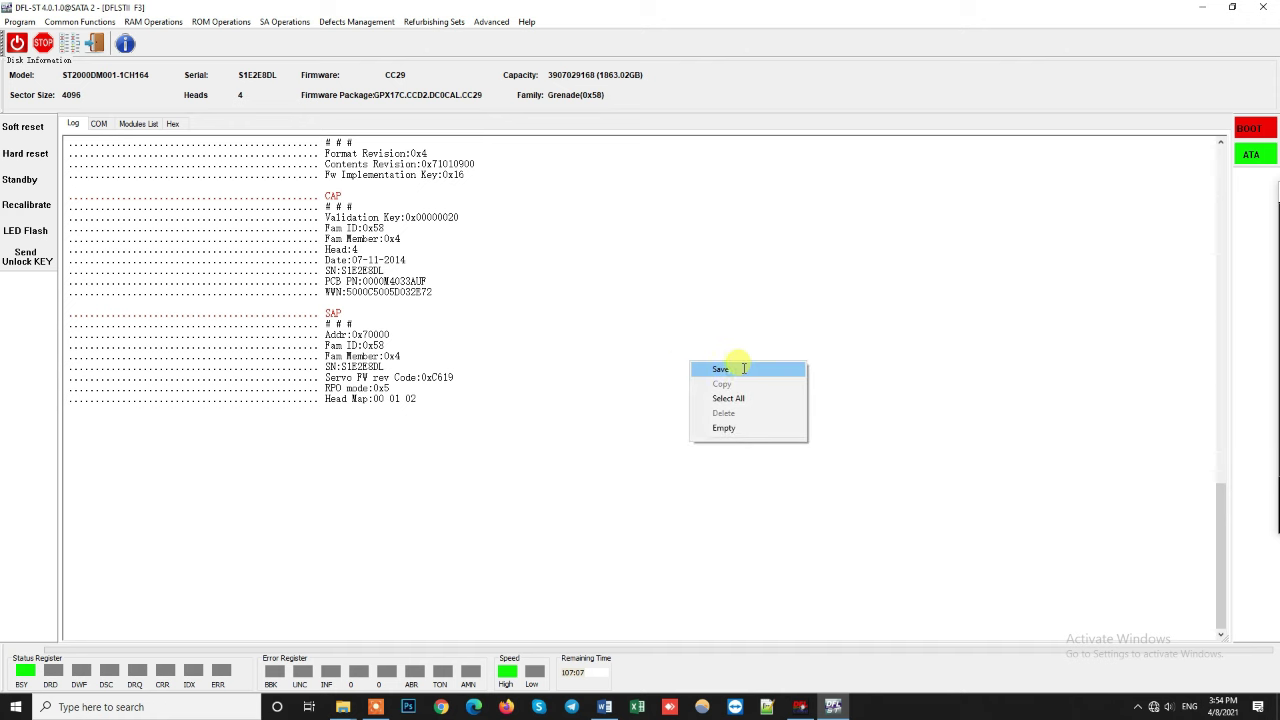
click(765, 427)
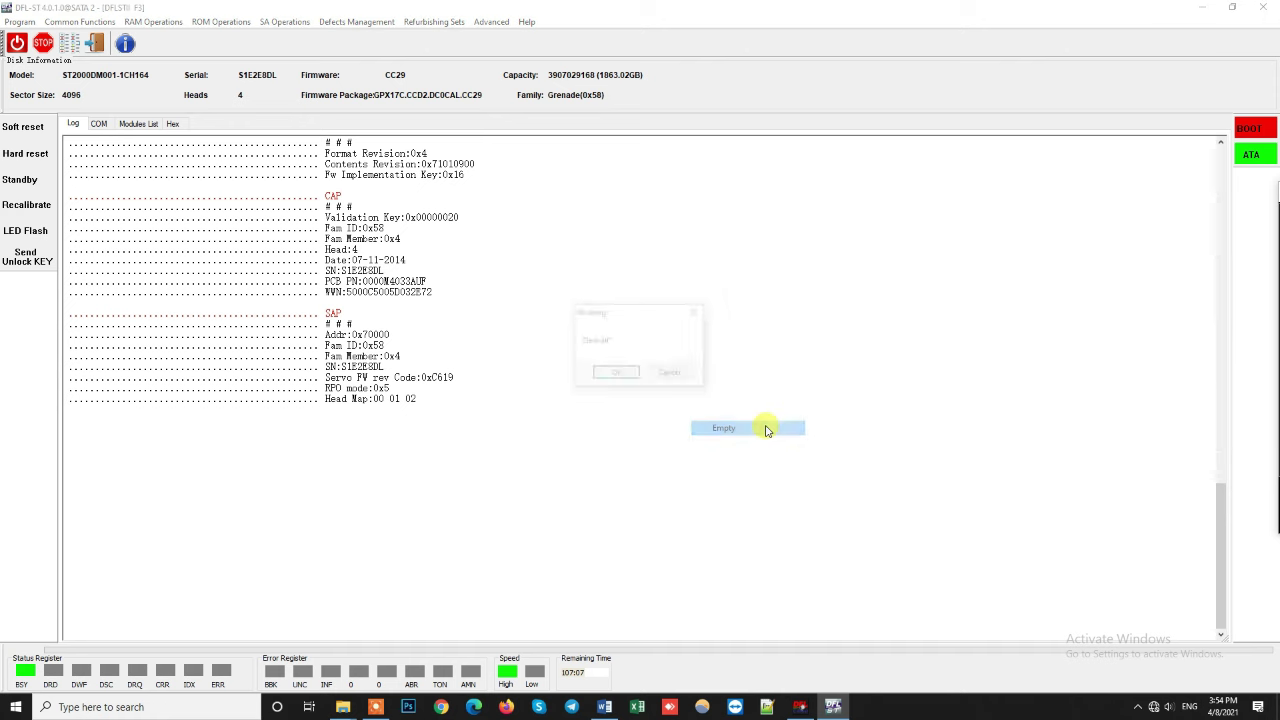
click(630, 372)
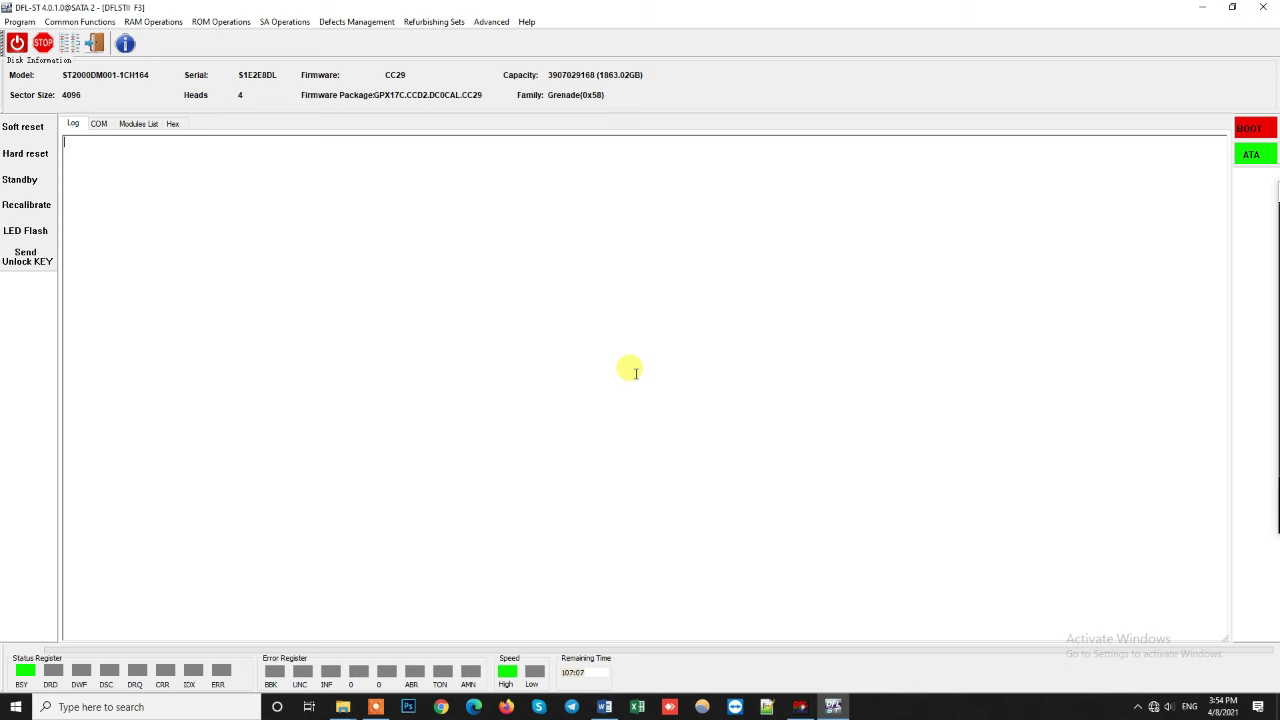
click(18, 43)
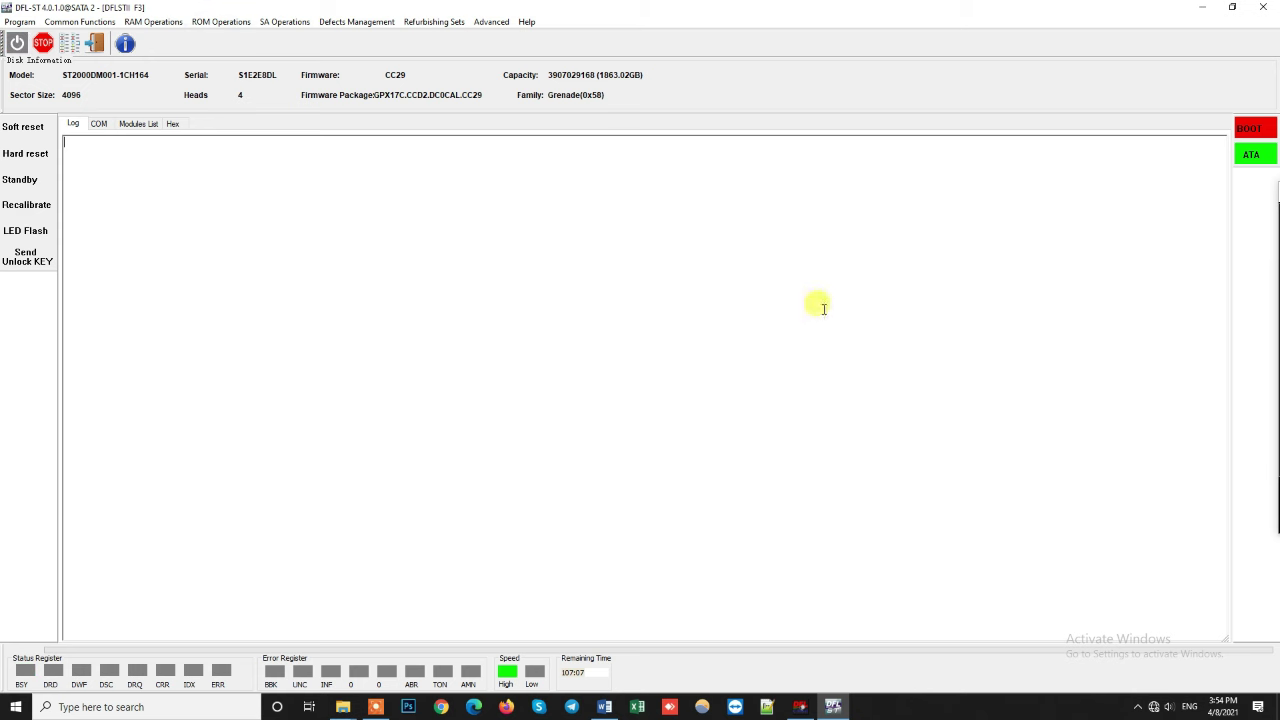
- Switch to the Word document and review the Recognize Seagate HDD Label section with its list of label details to check
click(1201, 7)
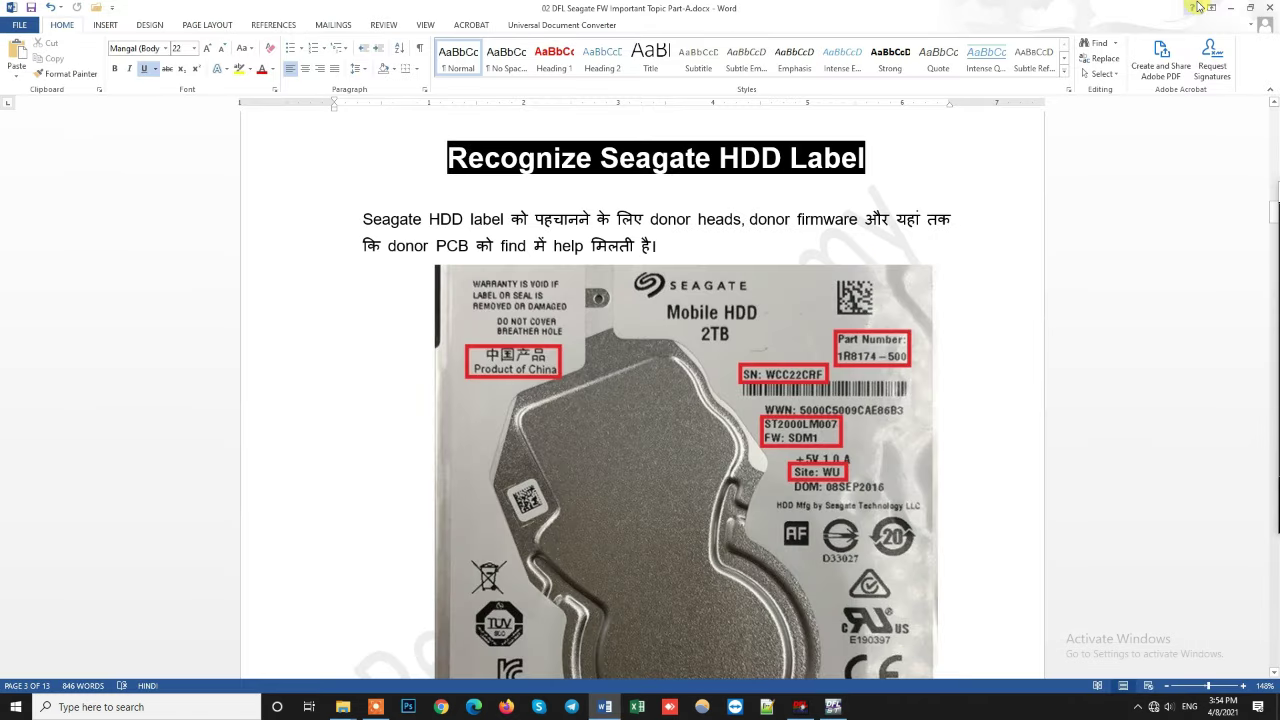
click(967, 281)
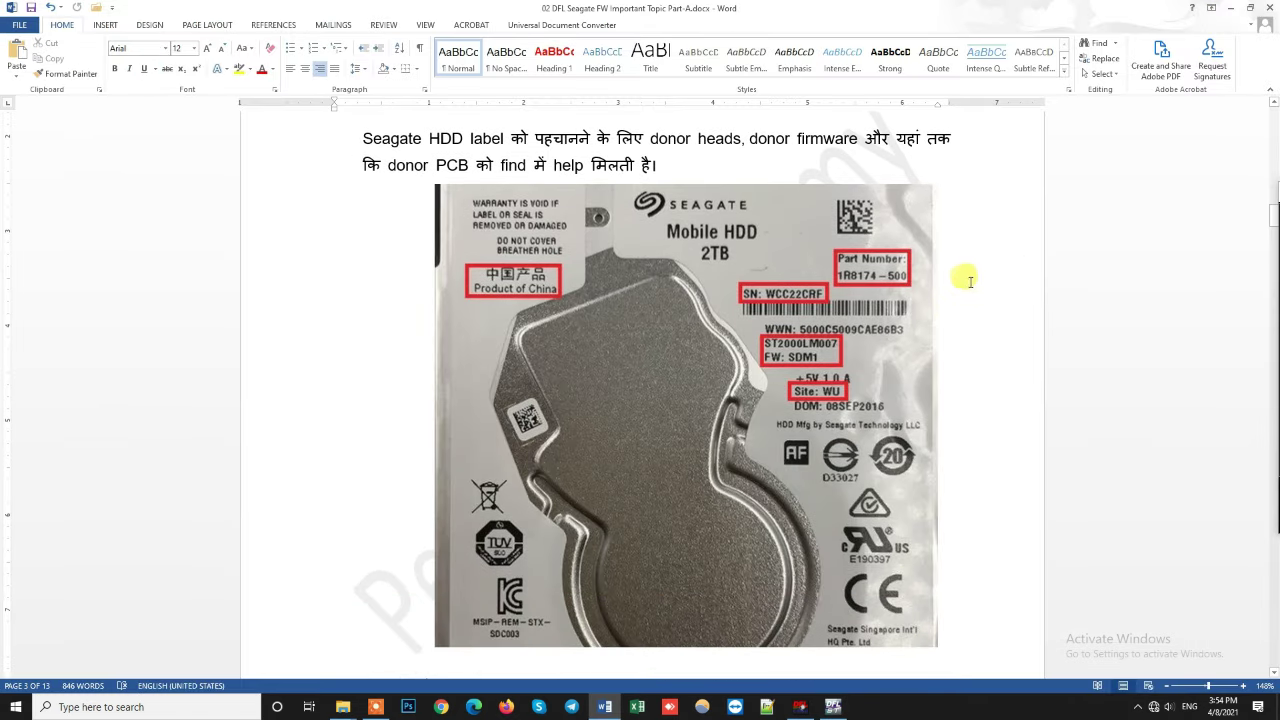
scroll(968, 281, up, 3)
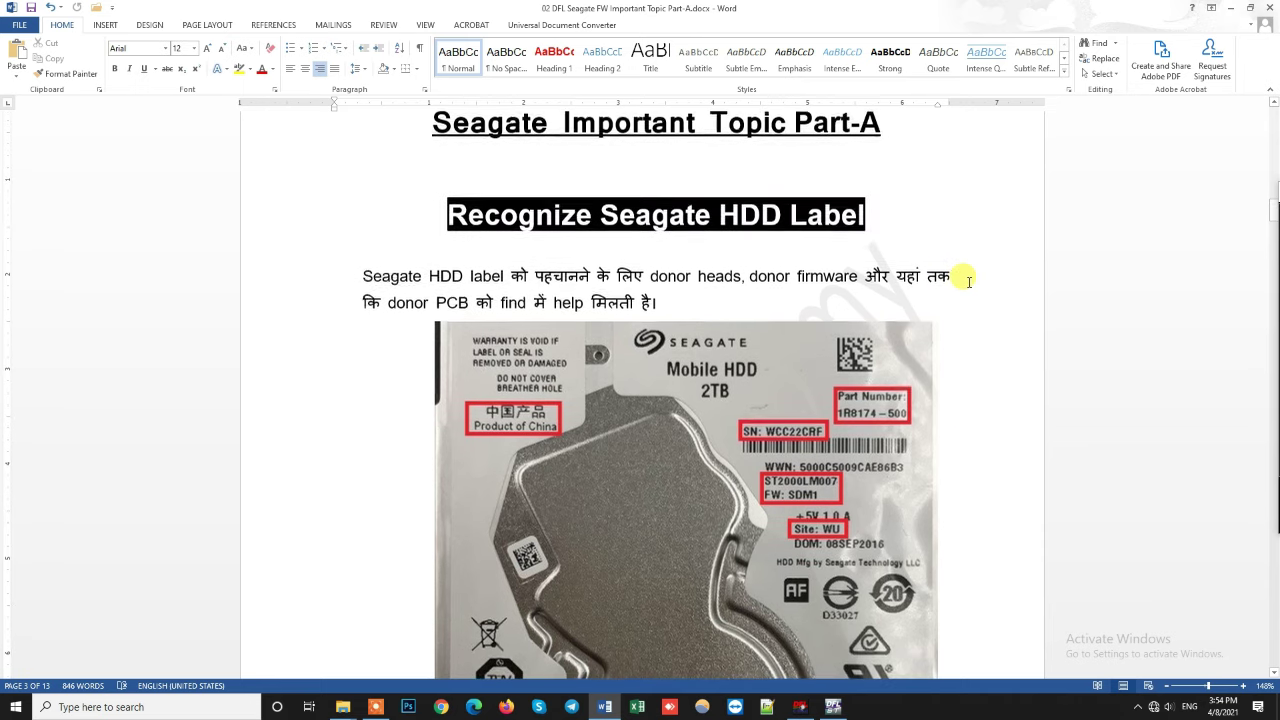
scroll(968, 281, down, 5)
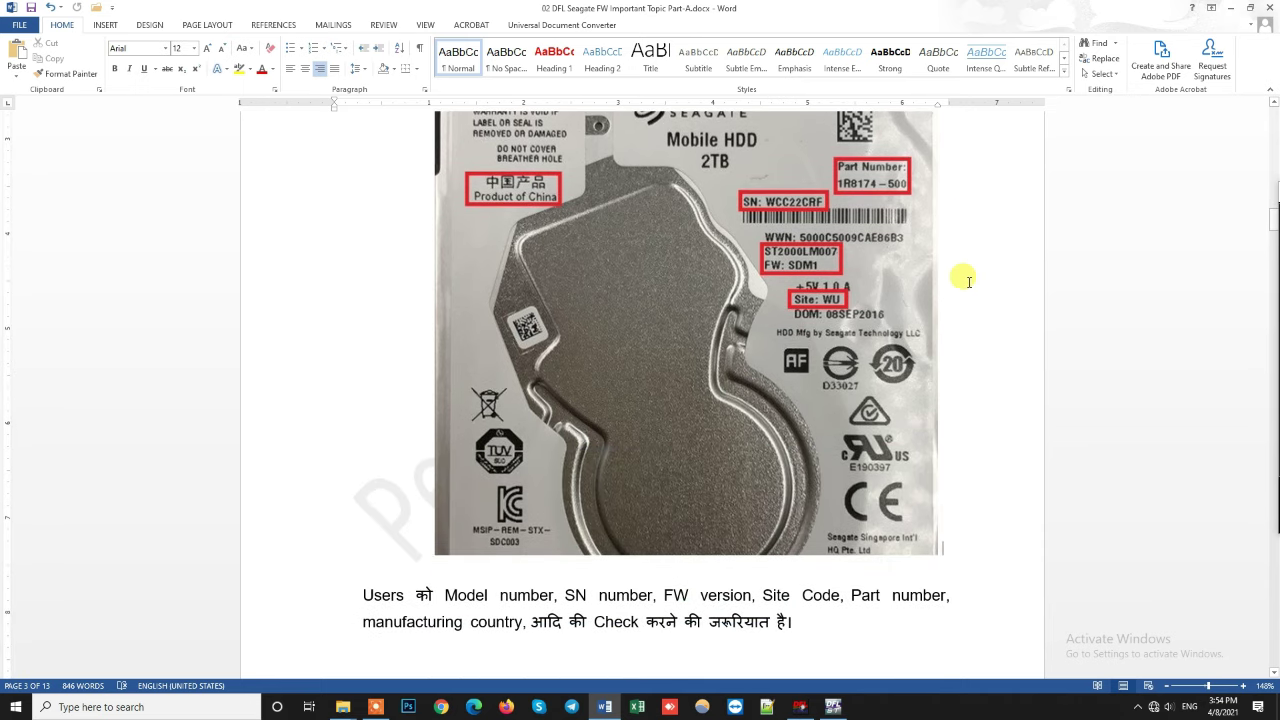
scroll(966, 278, down, 3)
click(800, 438)
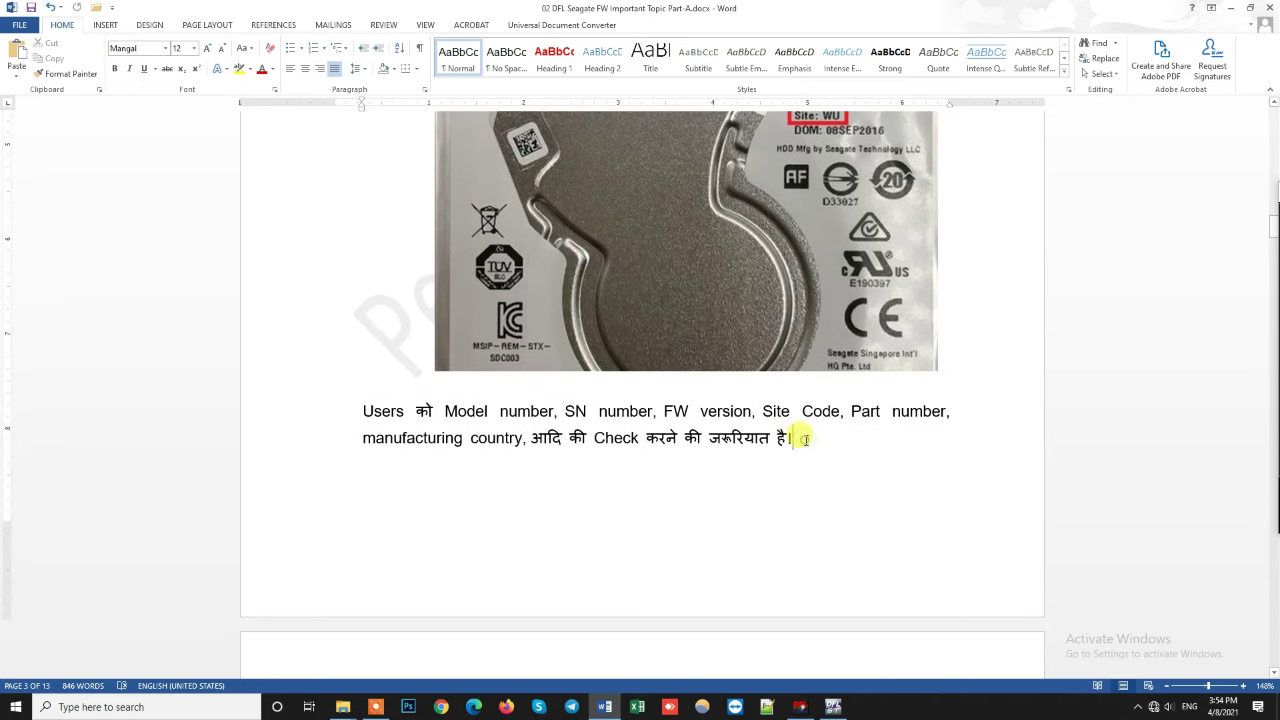
scroll(804, 440, up, 8)
scroll(804, 440, down, 6)
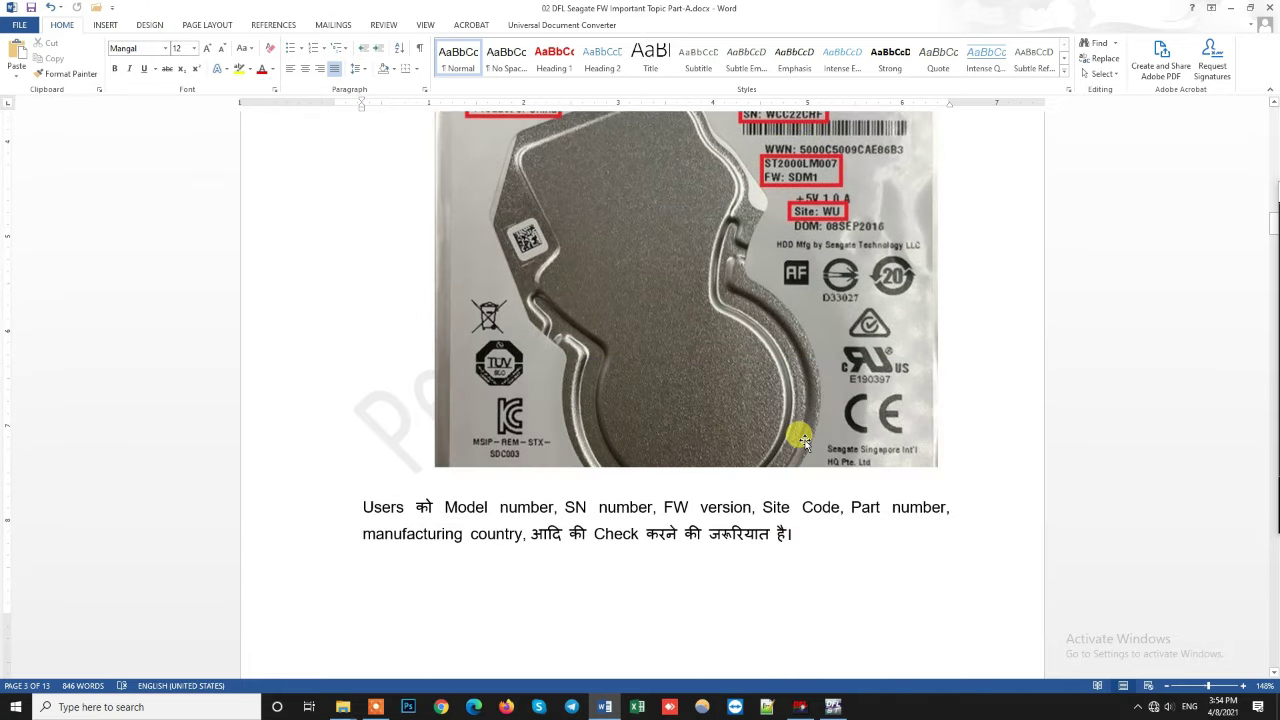
- Read the page on comparing the ROM's serial number with the label, highlighting the note about matching model numbers and head structure
scroll(804, 440, down, 8)
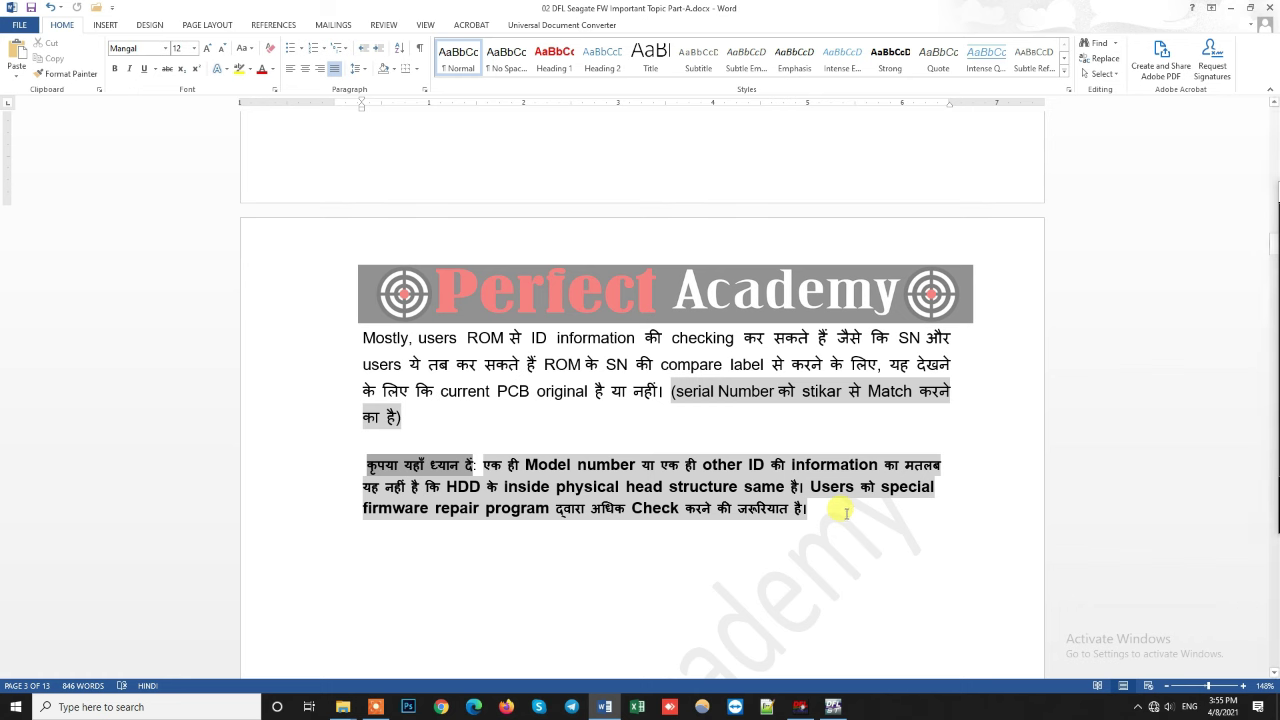
drag(822, 512, 351, 469)
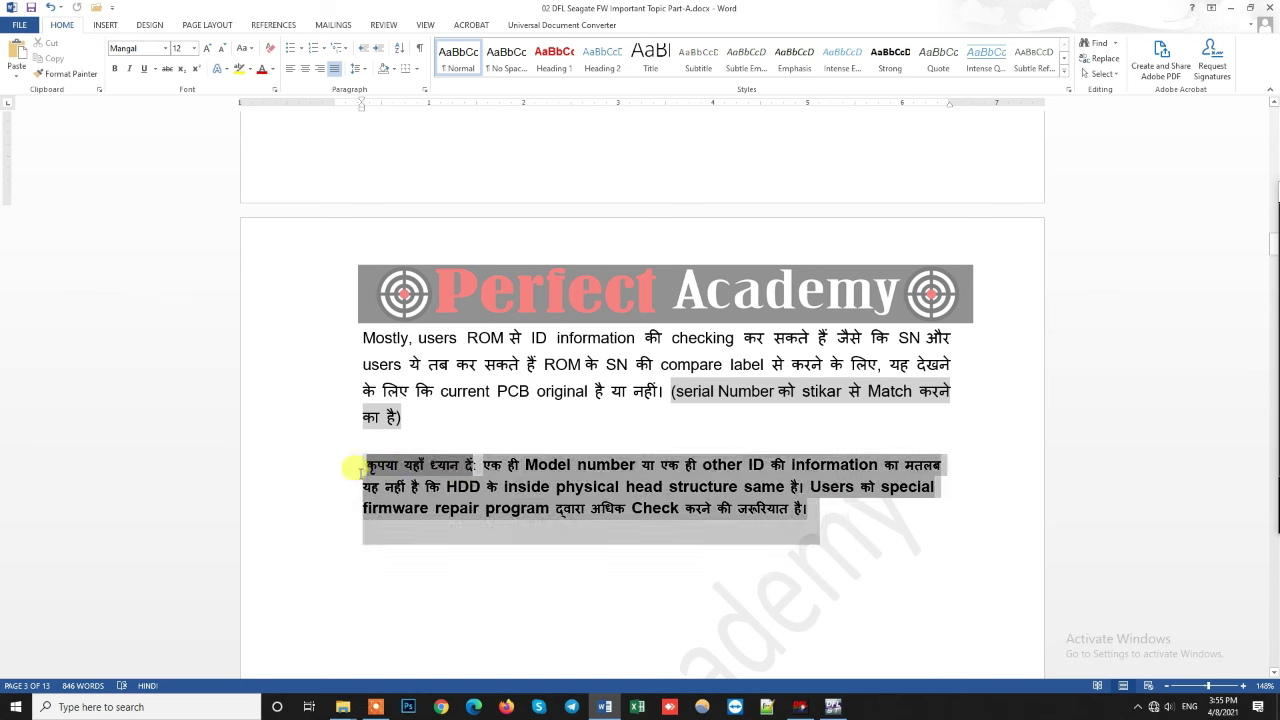
click(848, 518)
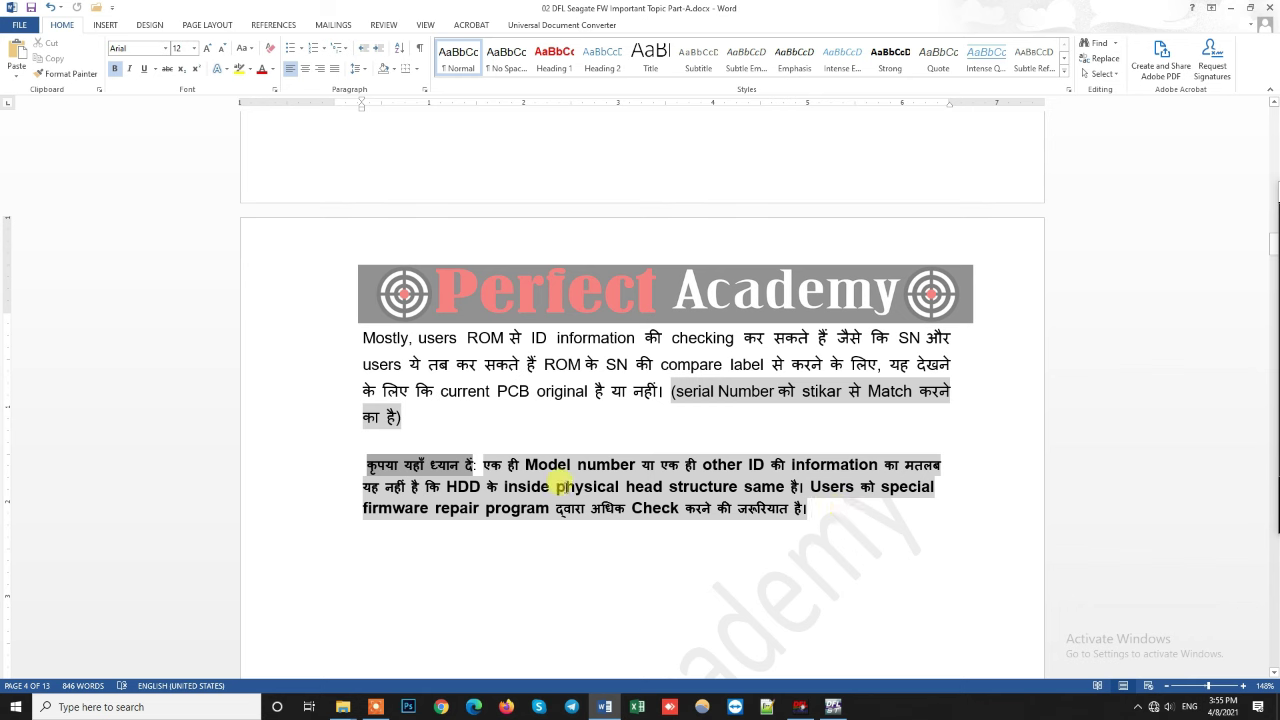
drag(527, 465, 628, 466)
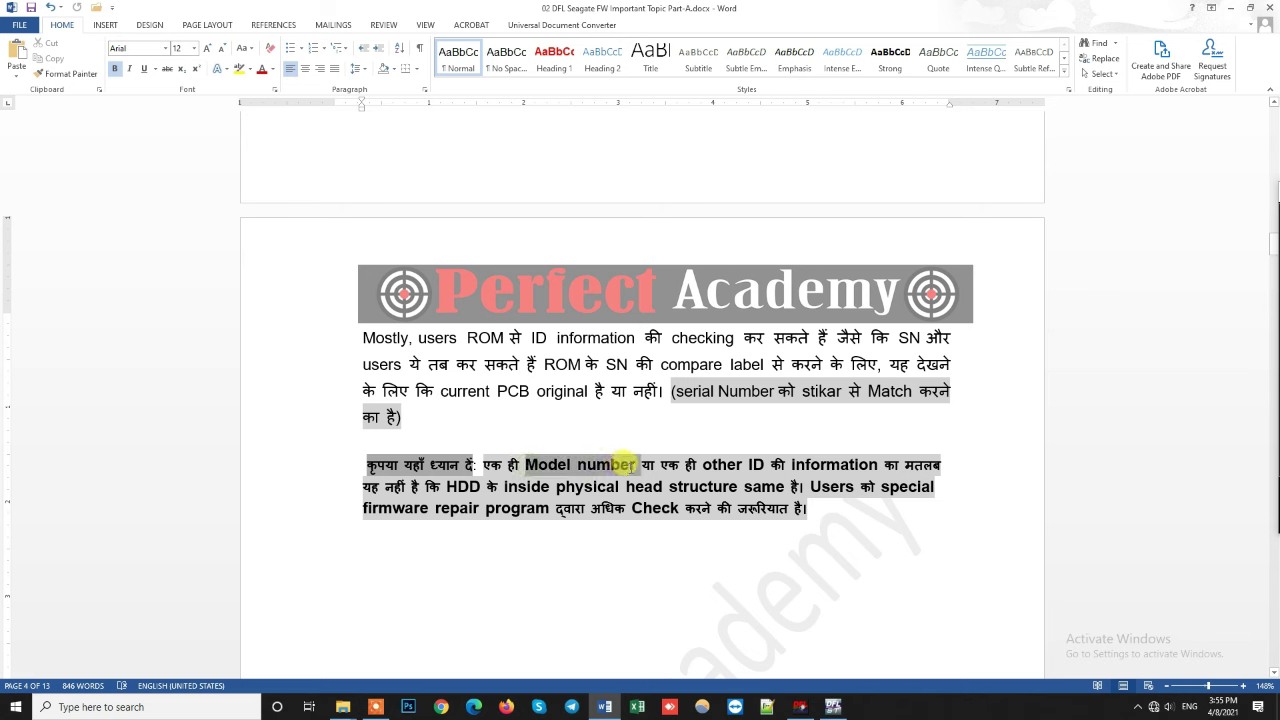
click(840, 529)
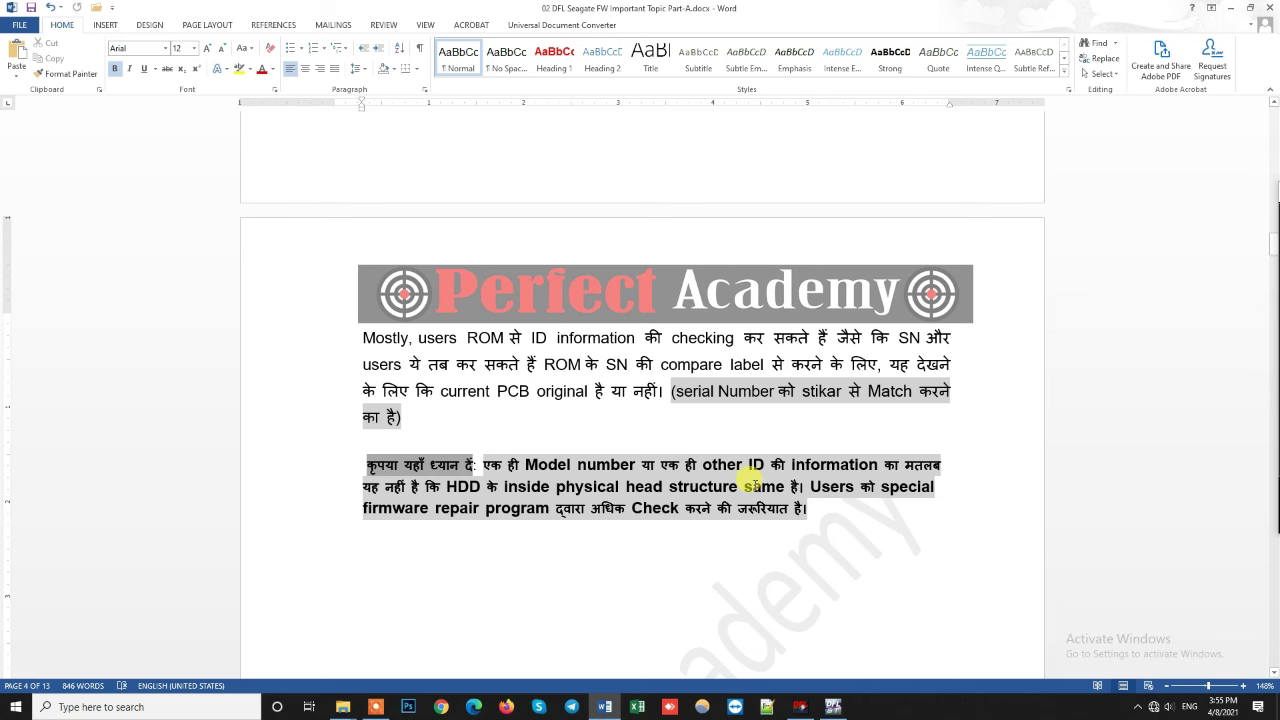
scroll(752, 484, down, 3)
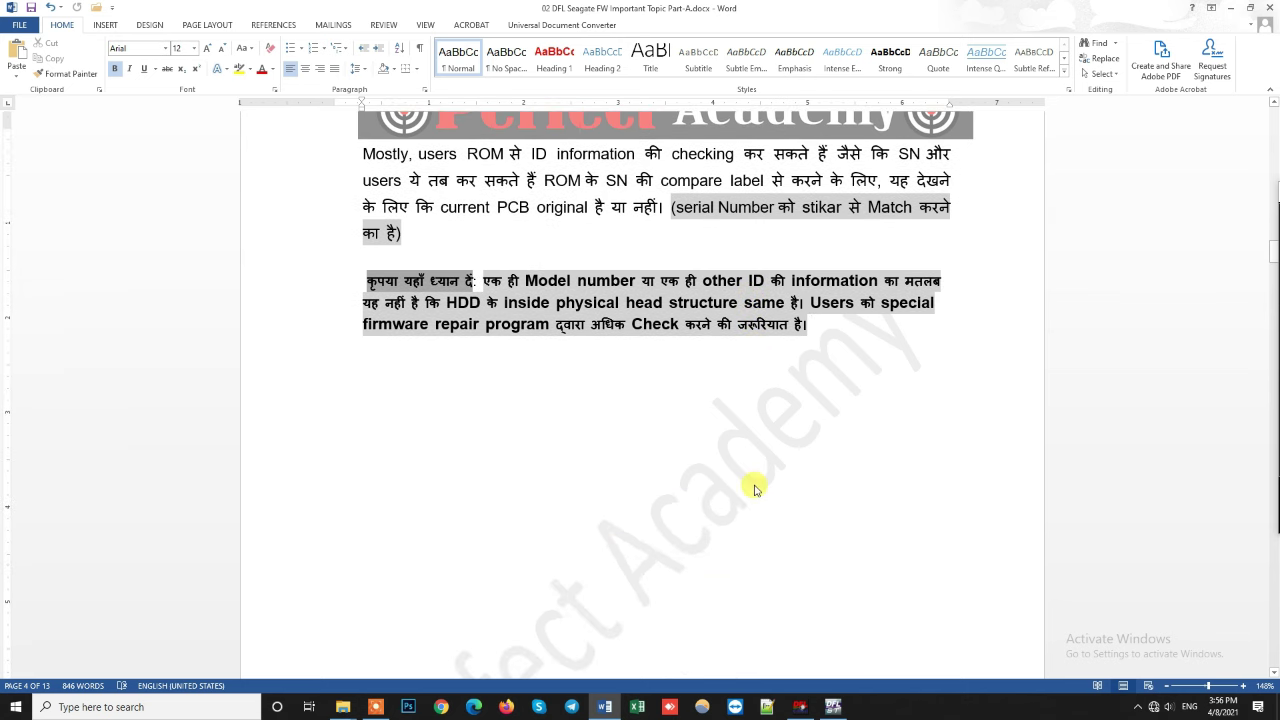
- Read the Seagate HDD Working Modes section of the document, covering ATA mode, COM mode and the note on the COM terminal
scroll(755, 489, down, 10)
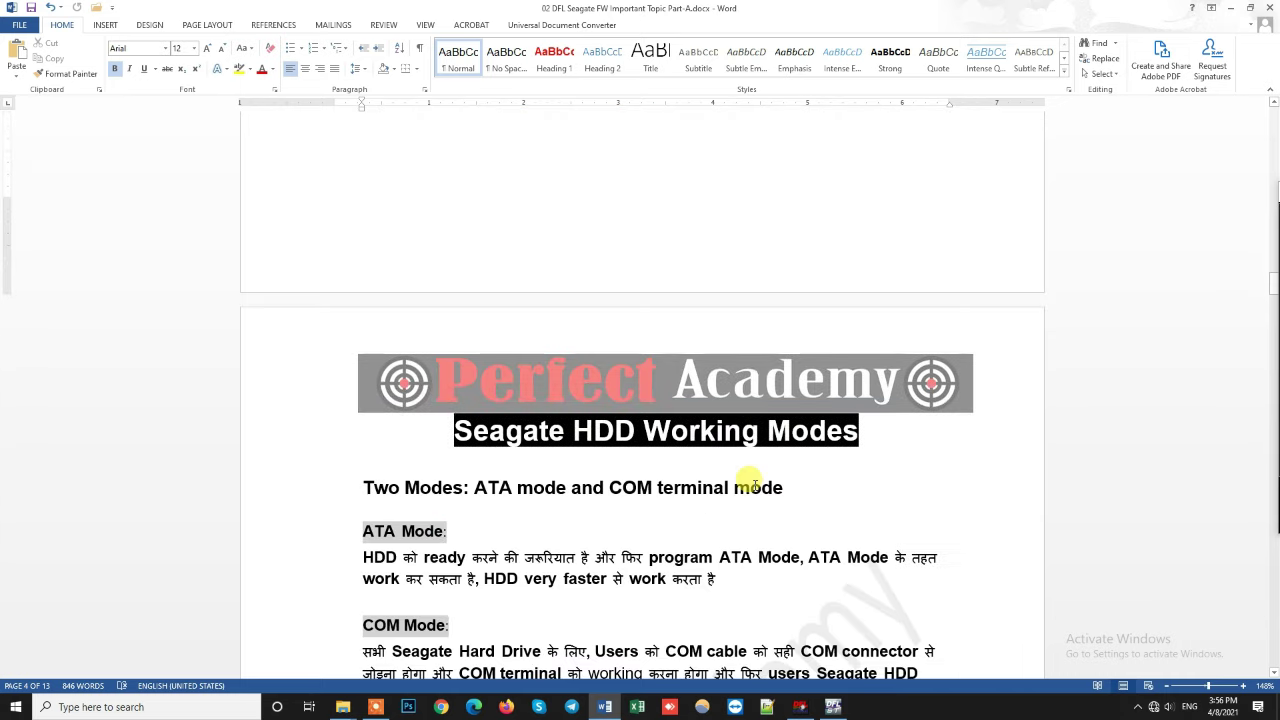
scroll(752, 484, down, 5)
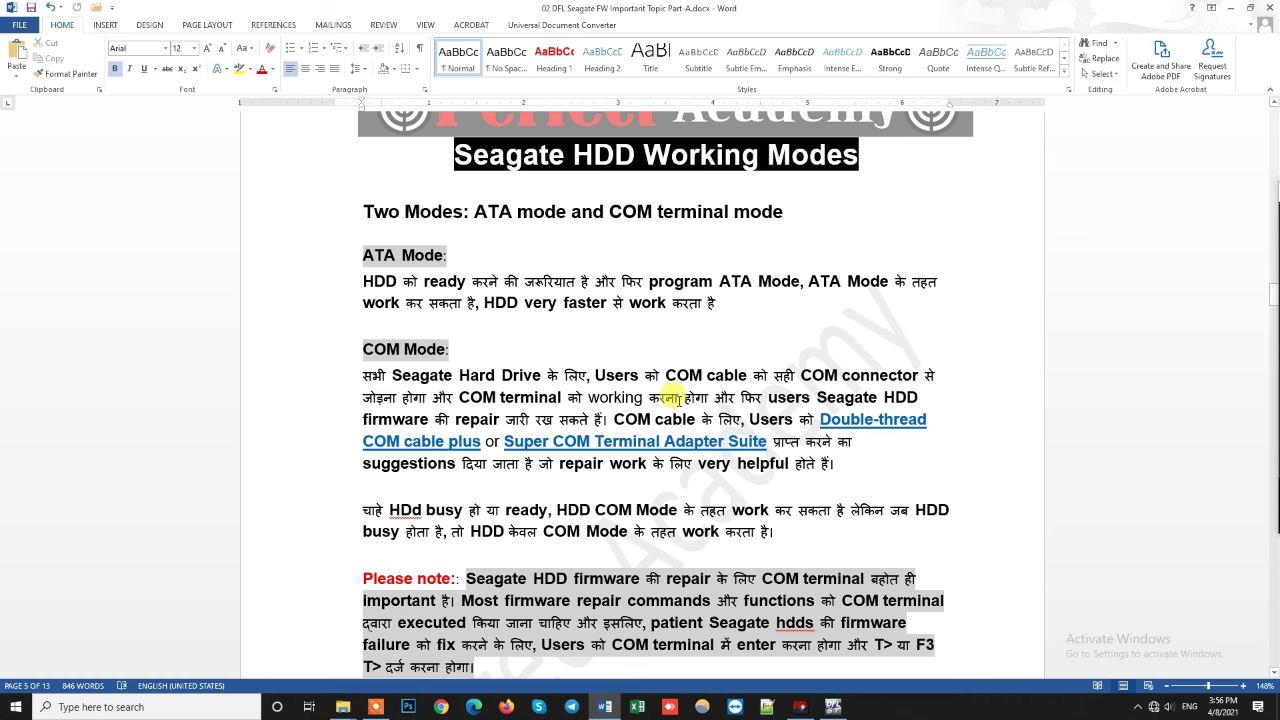
scroll(680, 402, down, 1)
scroll(680, 402, up, 1)
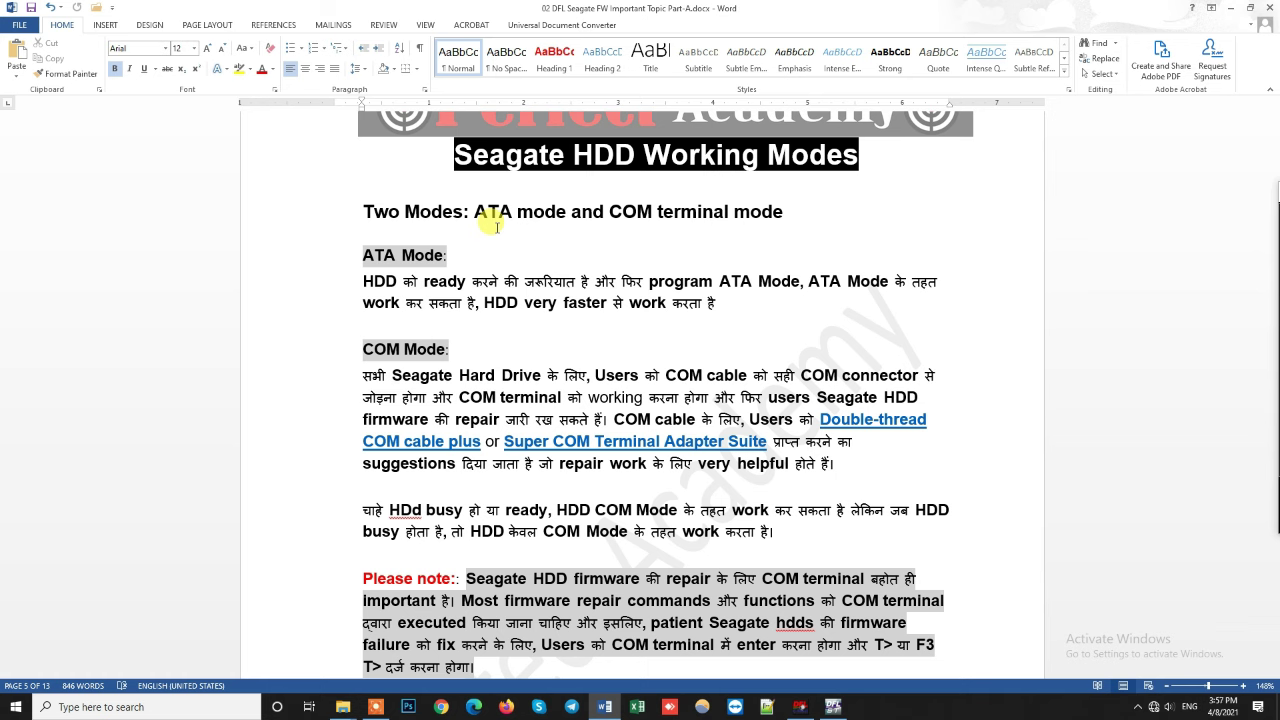
- Minimize the document, close the course folder window and open picture 03.jpg from the Terminal folder on the desktop
click(1229, 12)
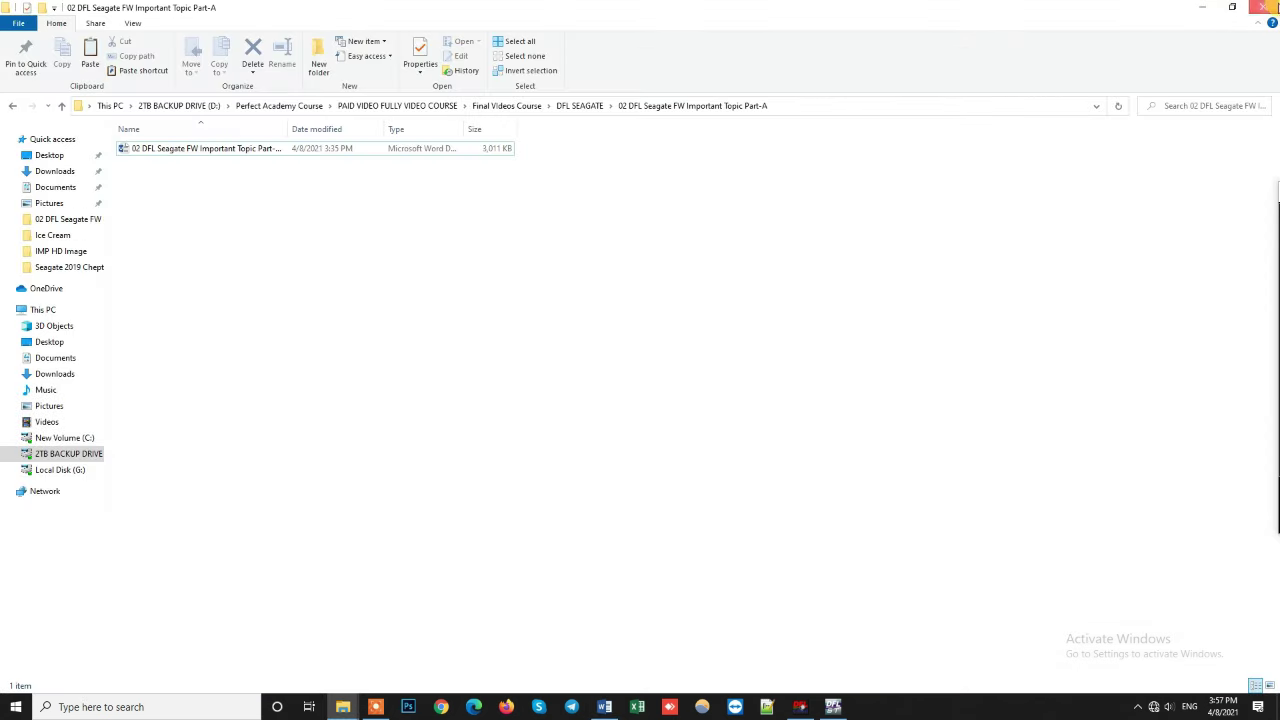
click(1266, 7)
click(1275, 8)
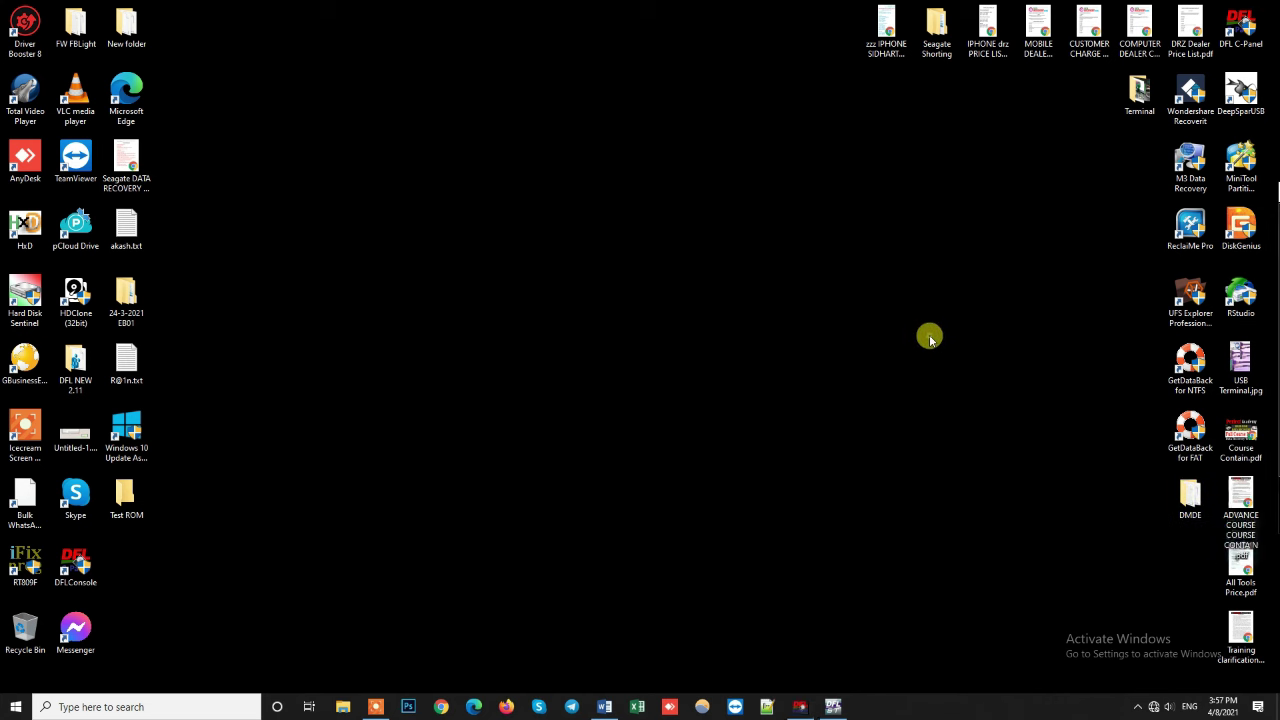
click(1136, 110)
double_click(1136, 110)
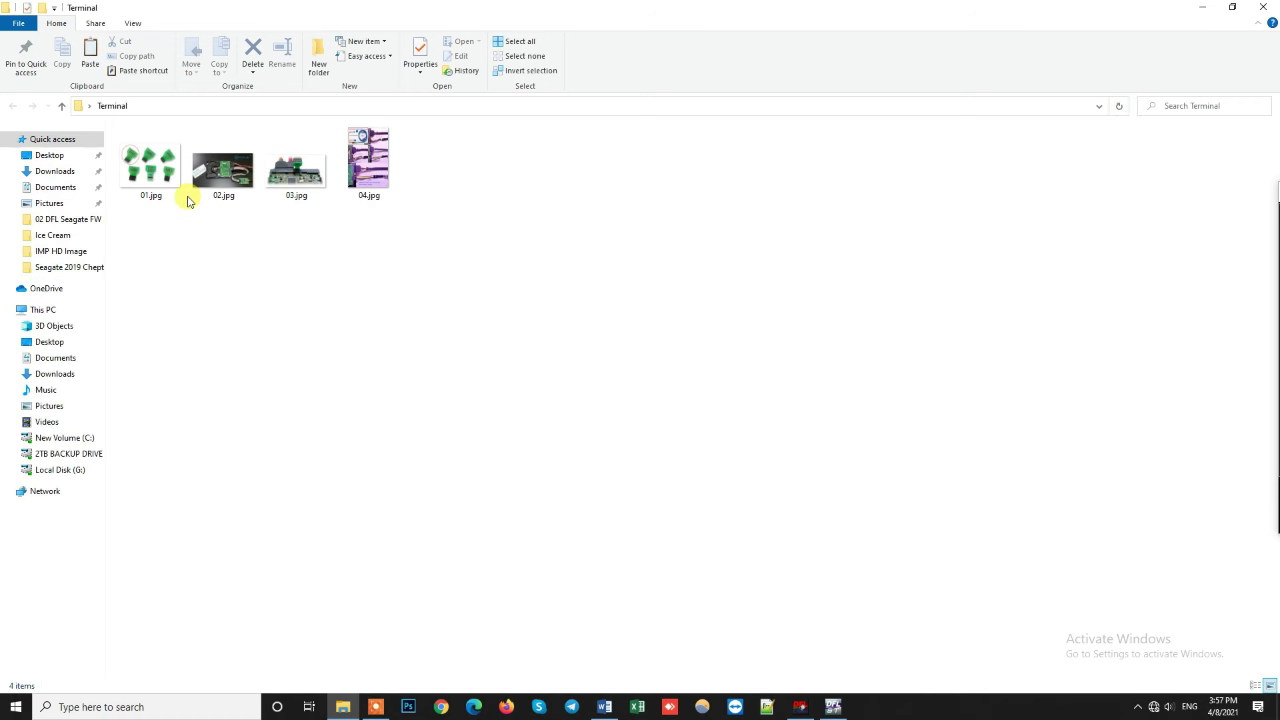
double_click(285, 176)
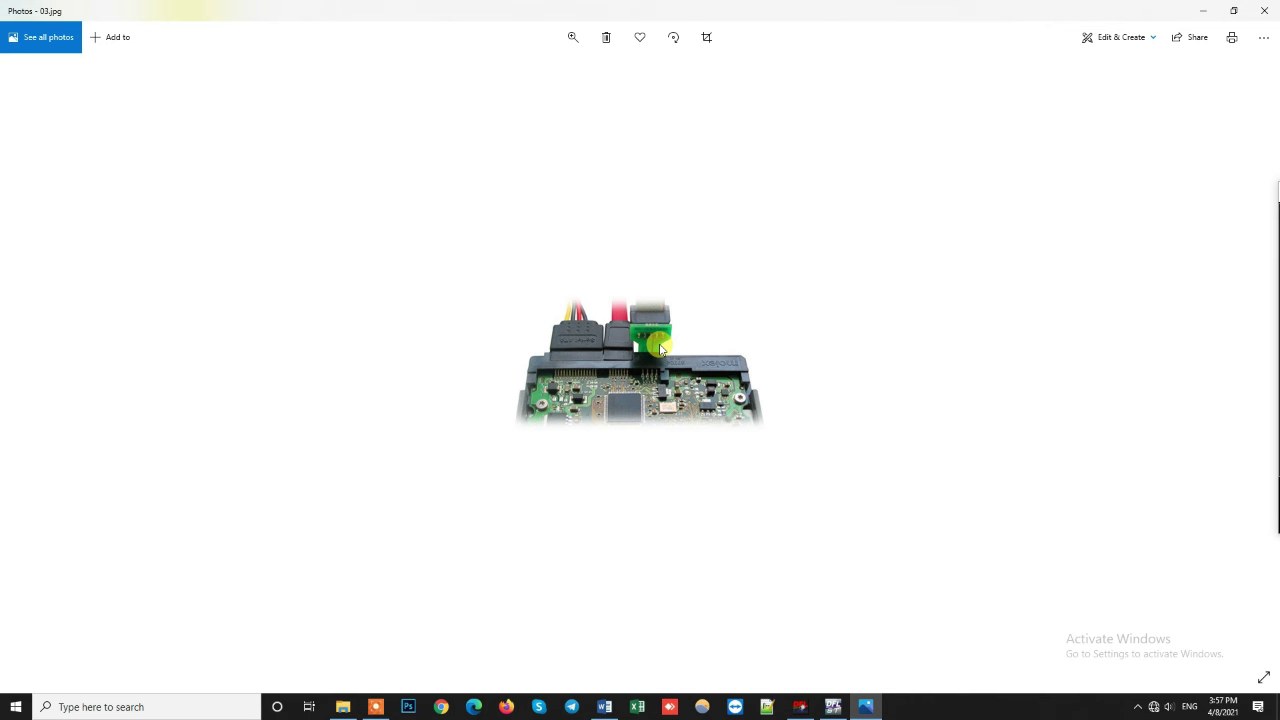
- View the adapter pictures 02.jpg and 01.jpg, and bring up the COM terminal in the DFL tool
key(Left)
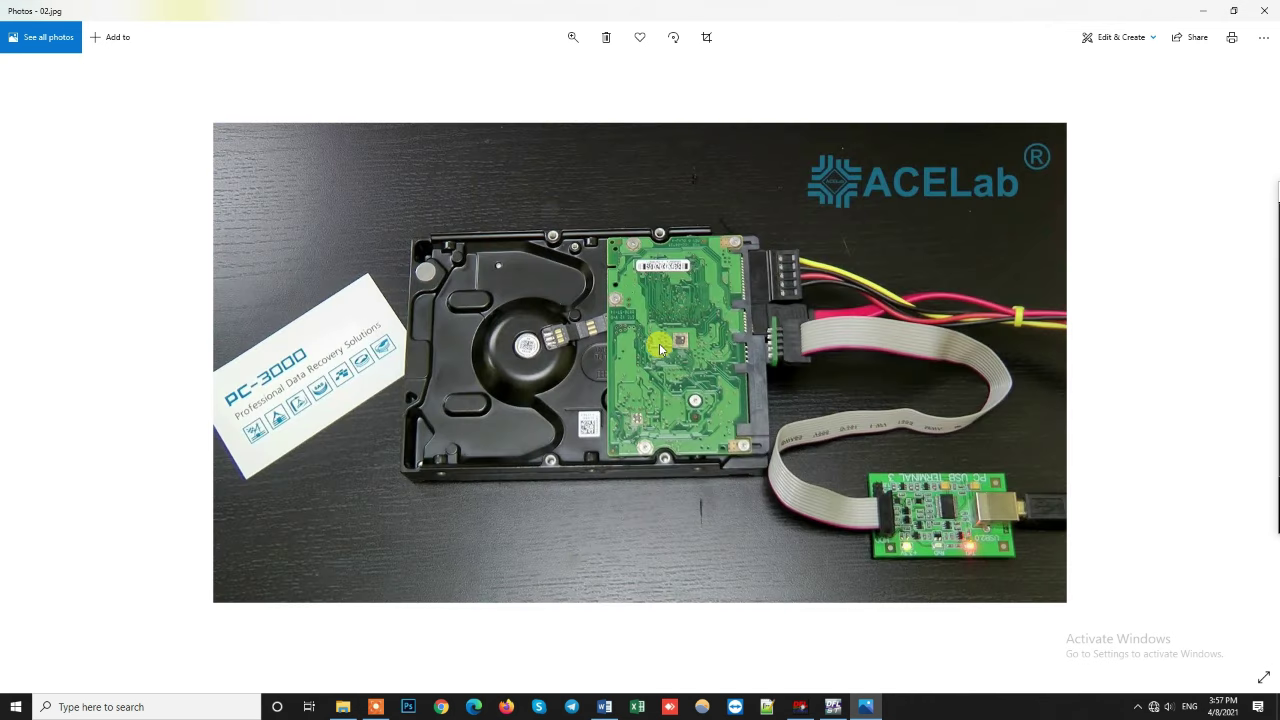
key(Left)
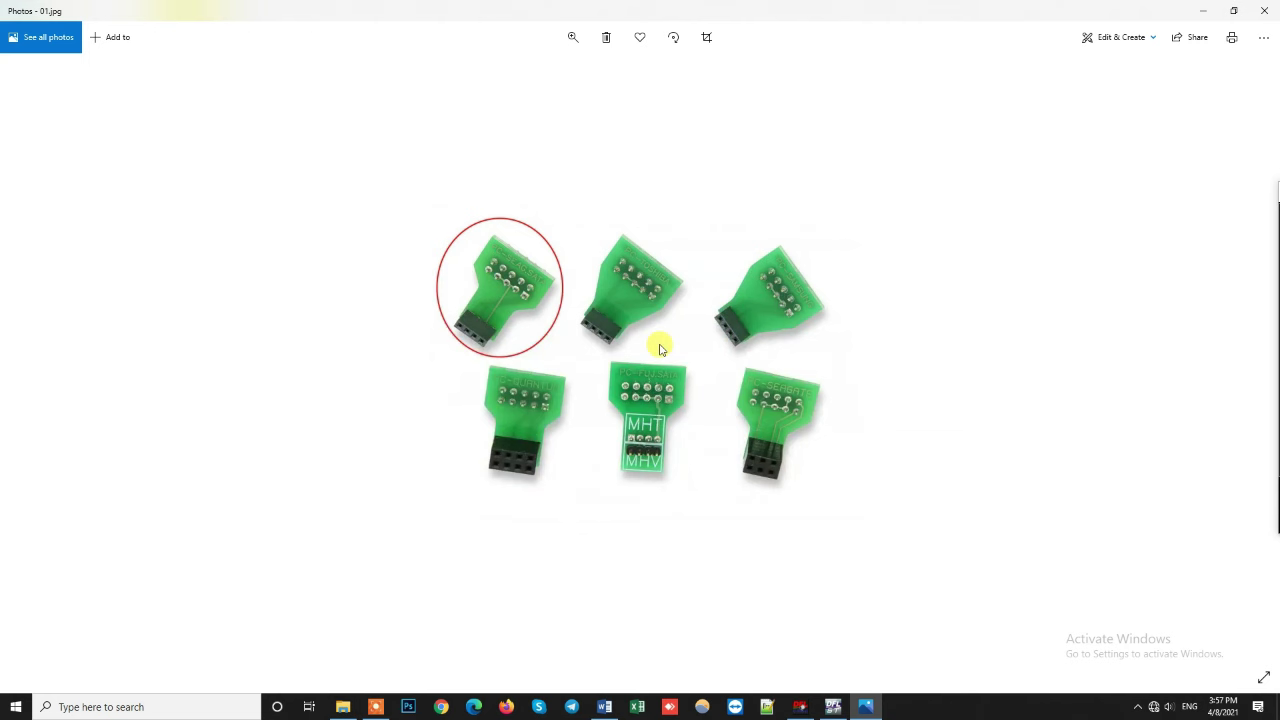
click(835, 705)
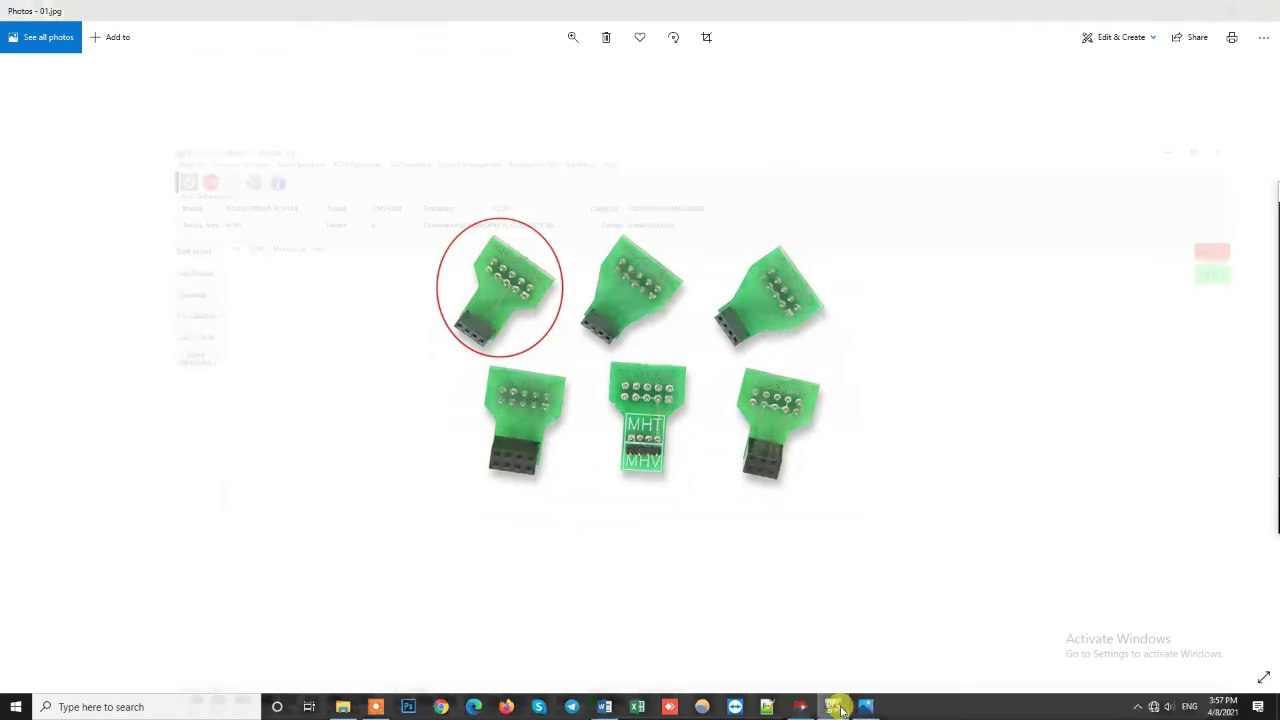
click(99, 124)
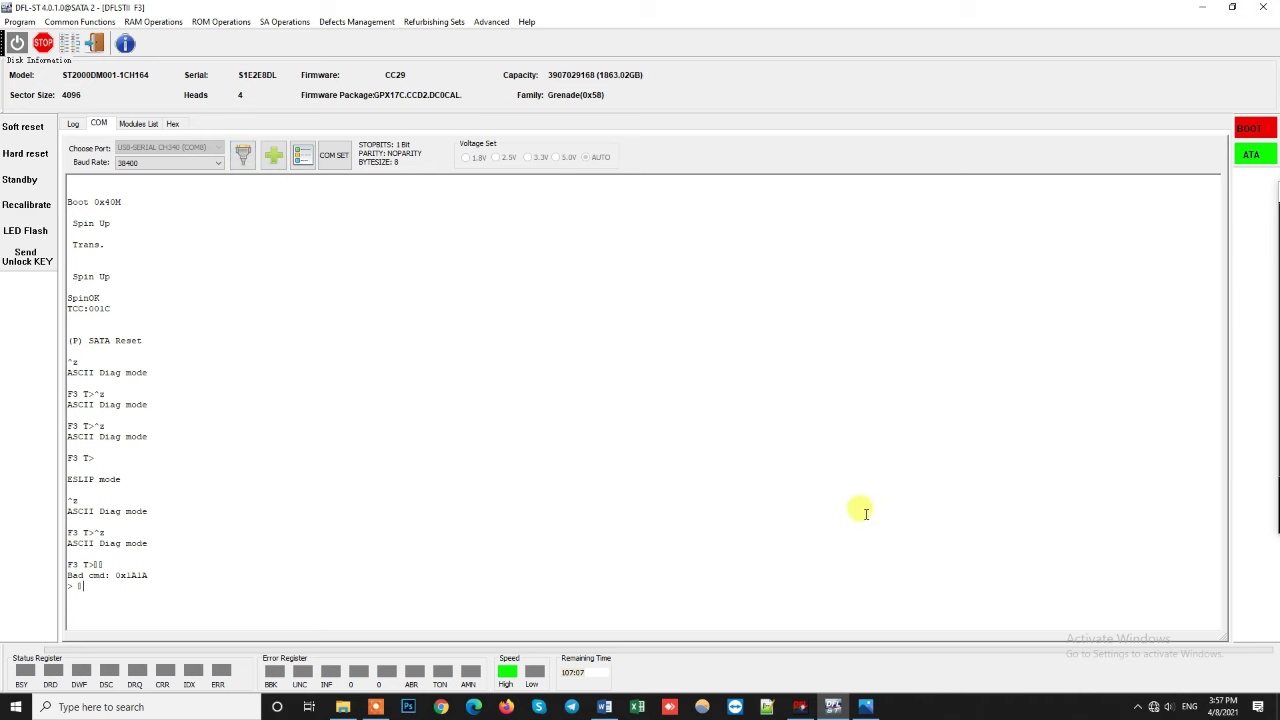
- Switch back to Photos and compare the terminal adapter pictures 01.jpg to 03.jpg with the COM cable picture 04.jpg
click(865, 706)
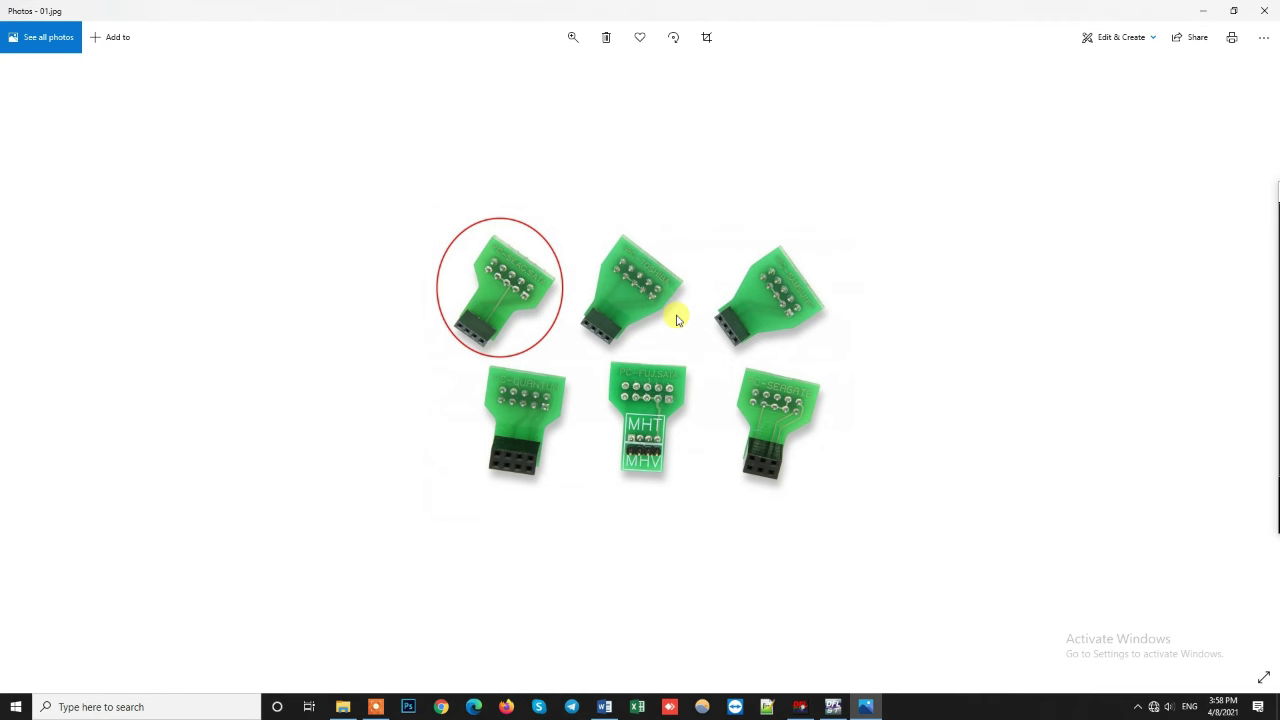
key(Right)
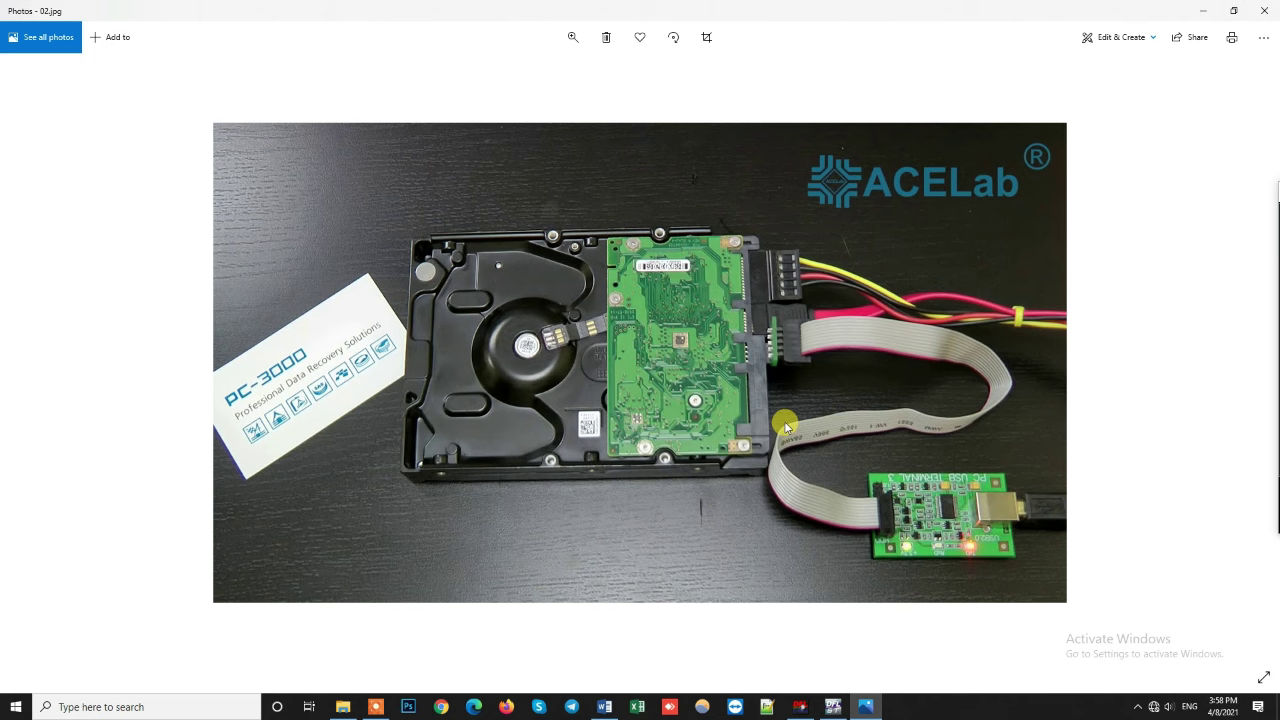
key(Left)
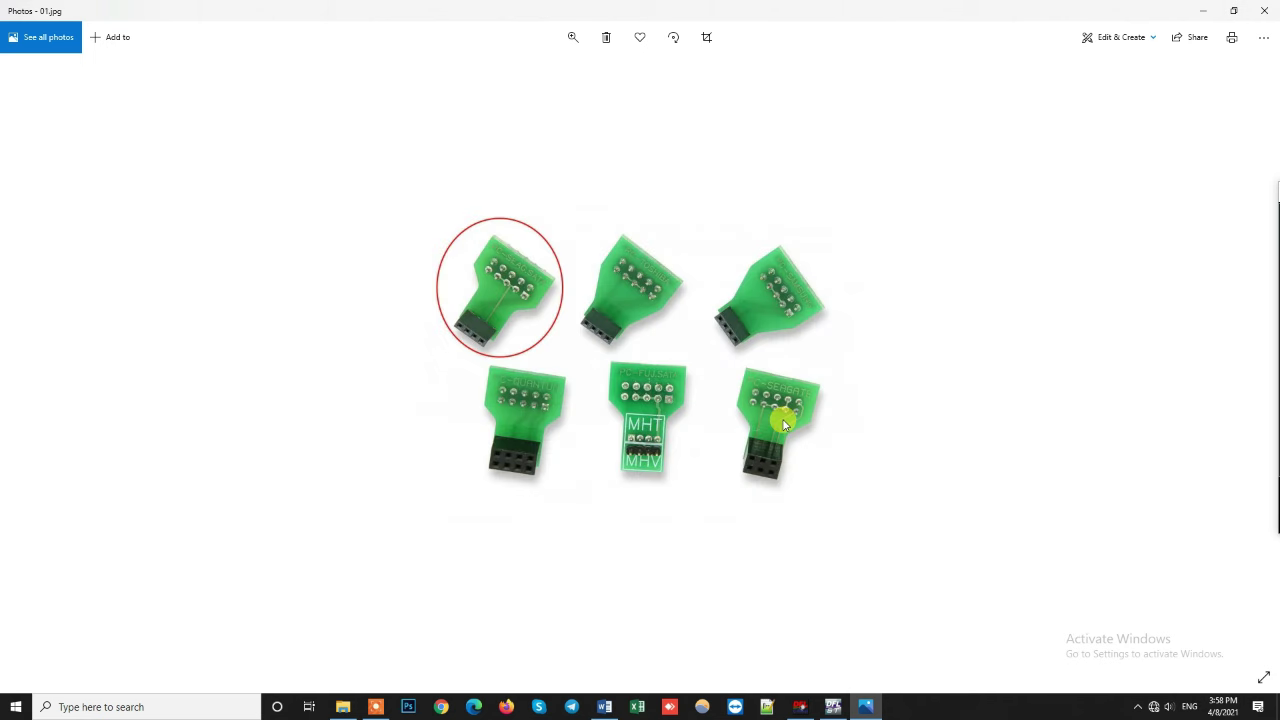
key(Right)
key(Right)
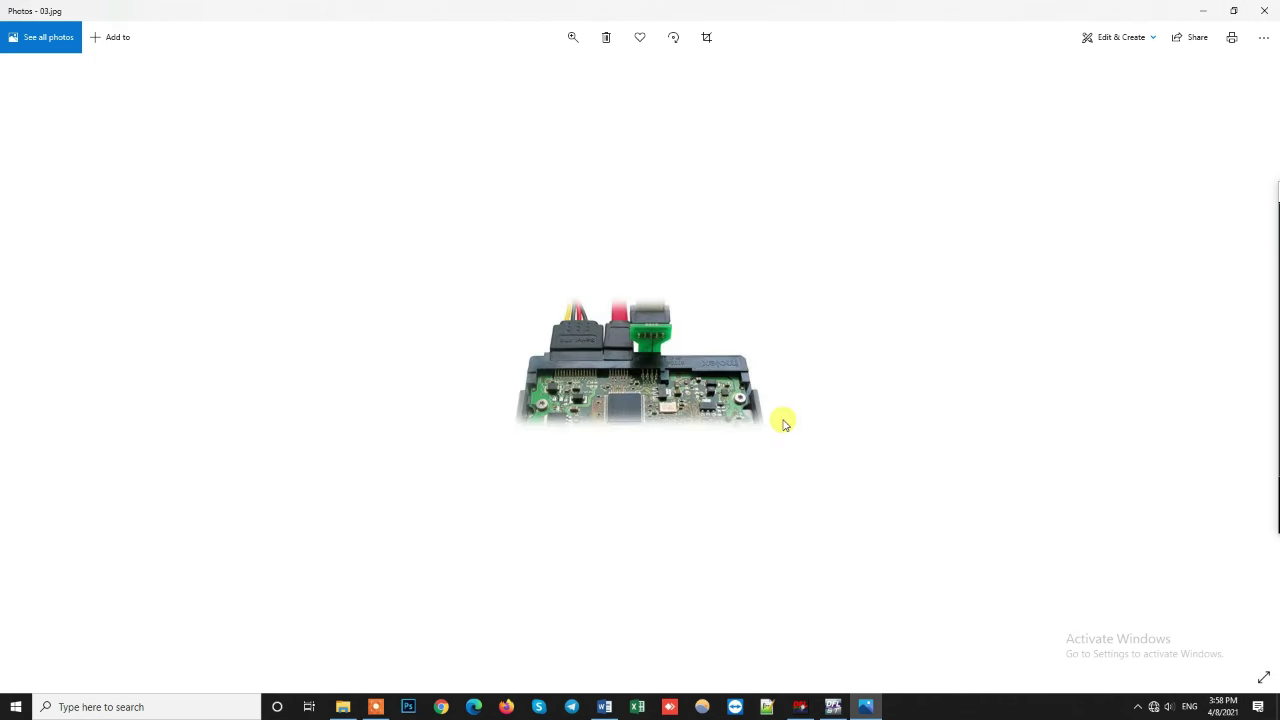
key(Right)
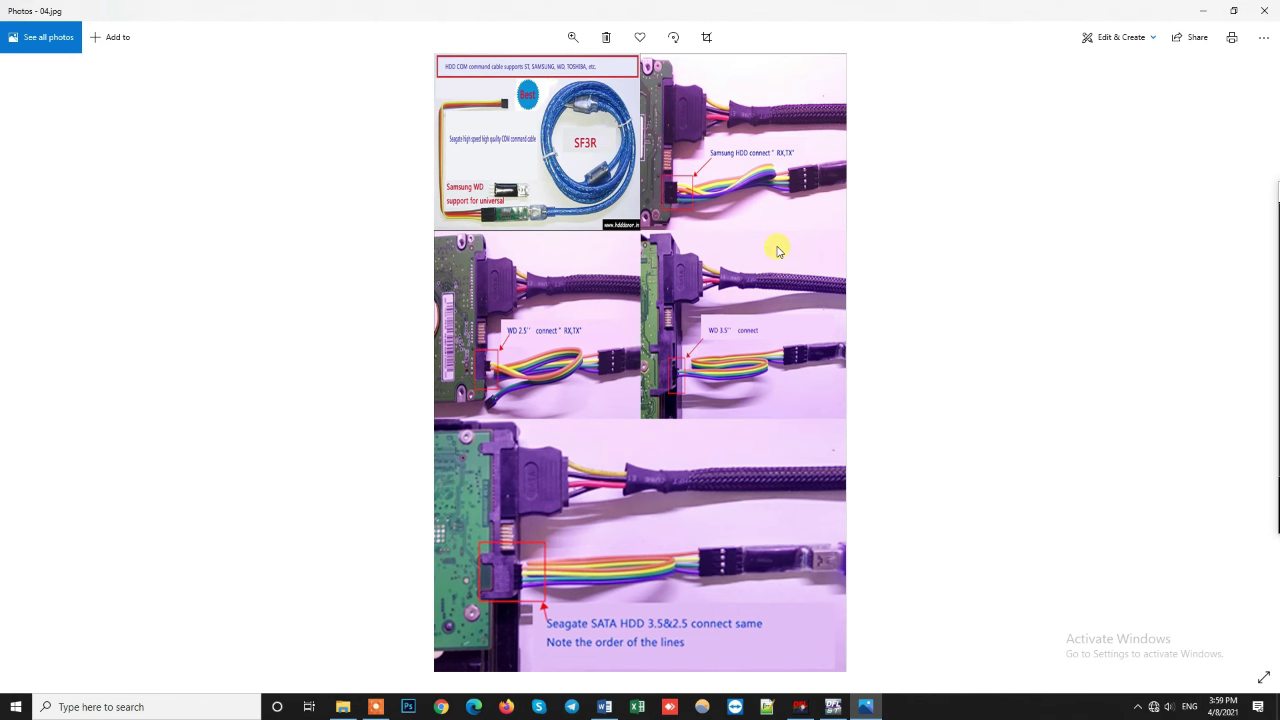
key(Left)
key(Left)
key(Left)
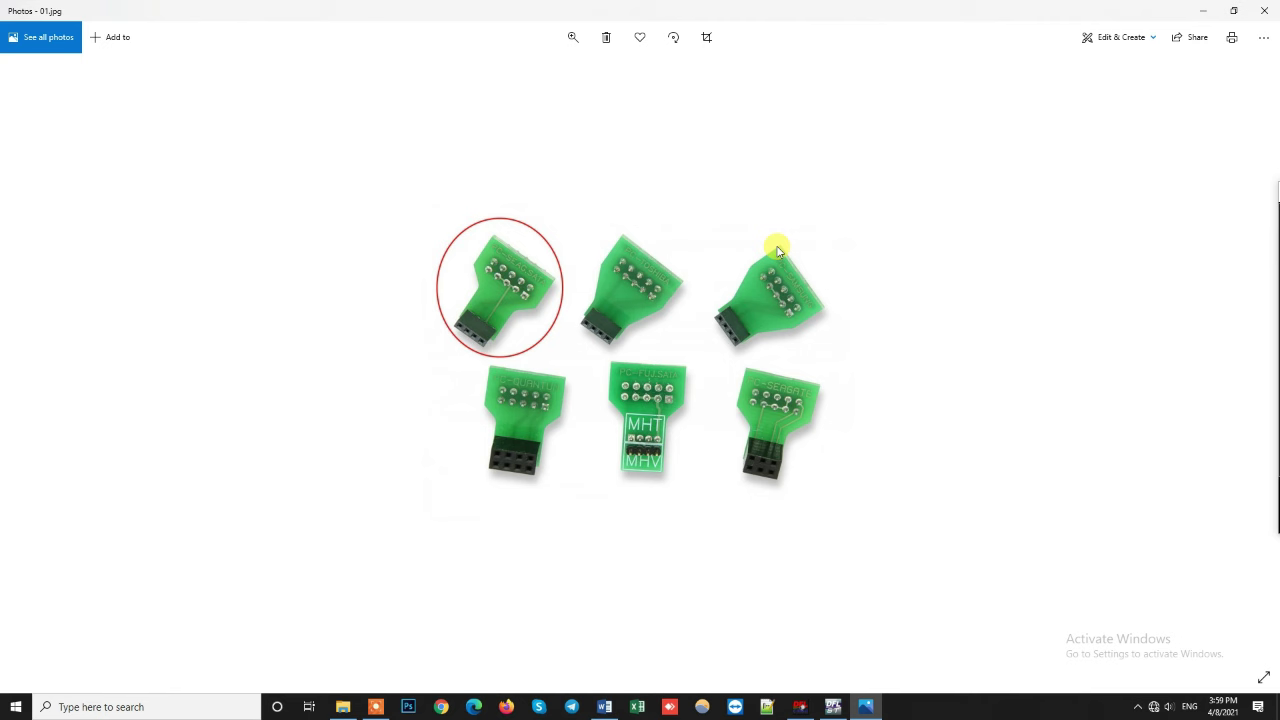
key(Right)
key(Right)
key(Right)
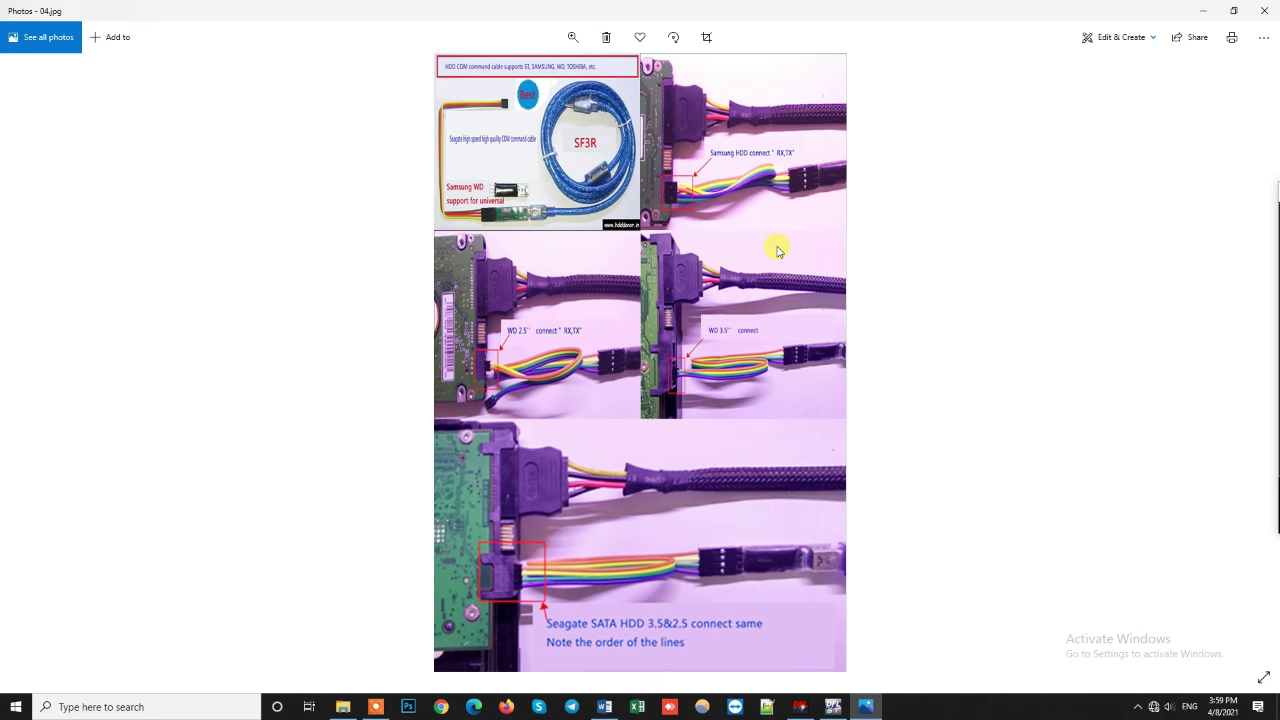
- Examine the Samsung, WD 2.5'', WD 3.5'' and Seagate cable connections in picture 04.jpg close up
scroll(779, 250, up, 3)
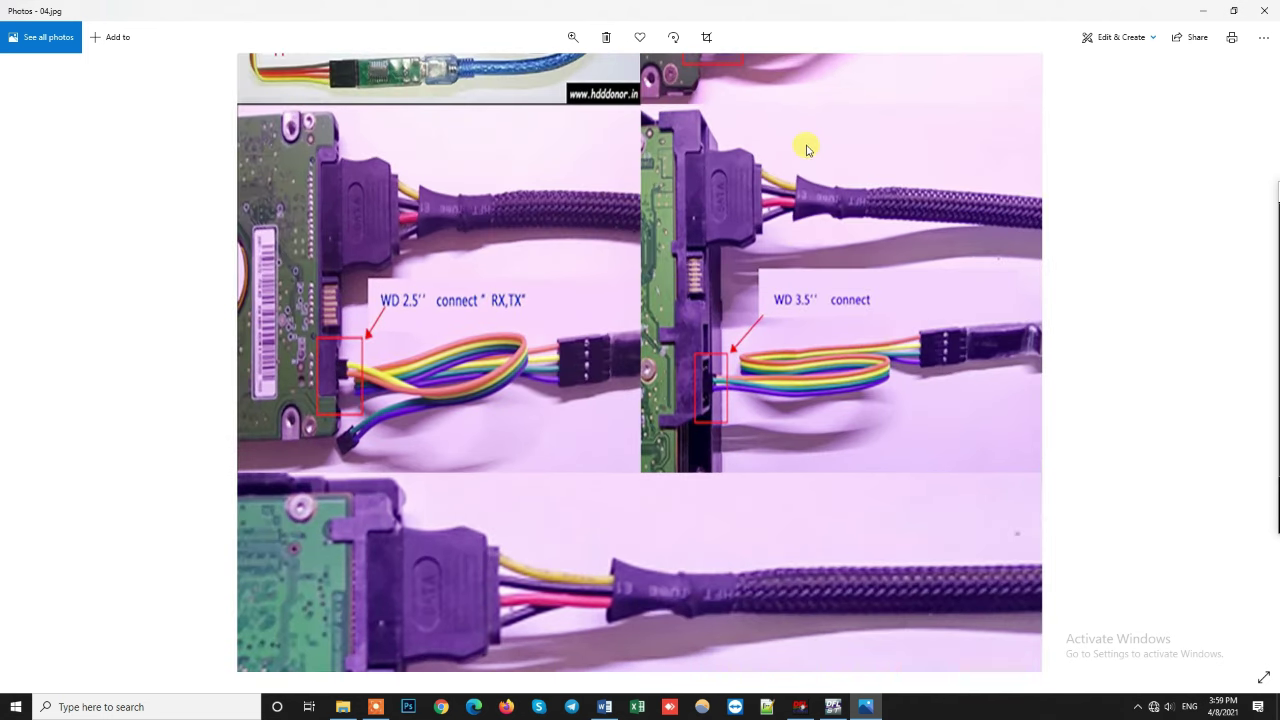
drag(808, 149, 794, 443)
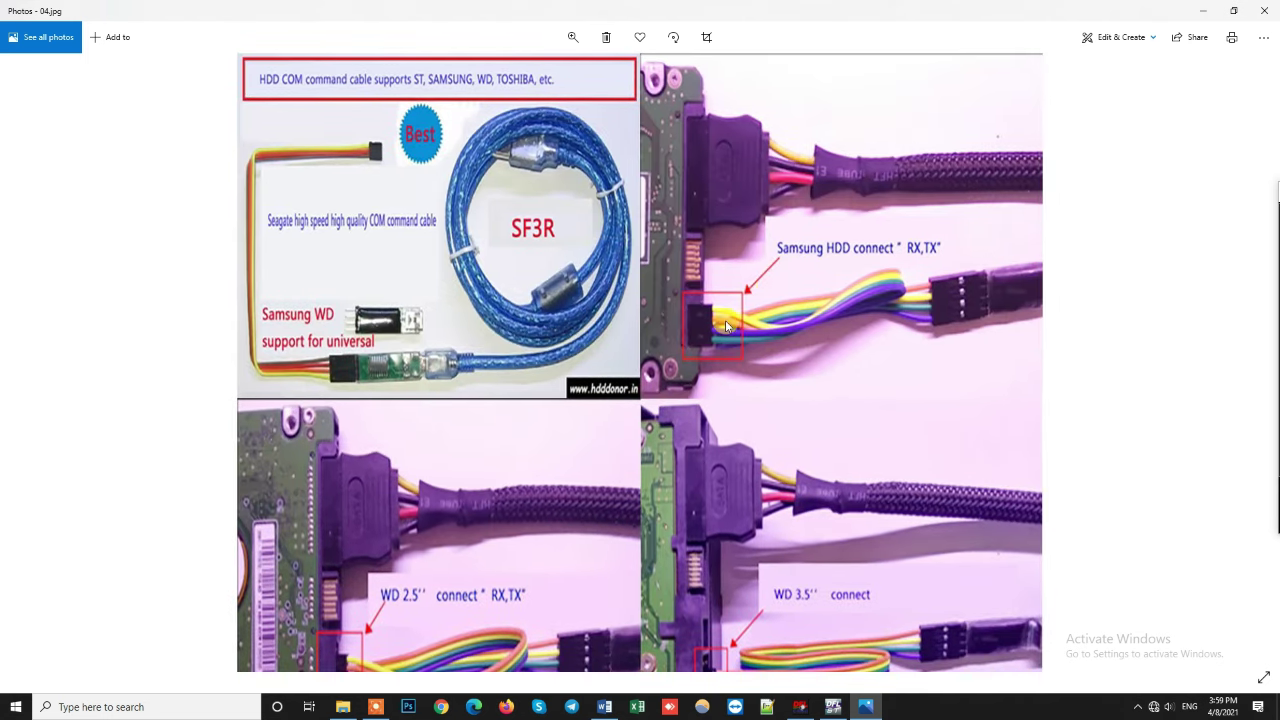
drag(715, 429, 723, 239)
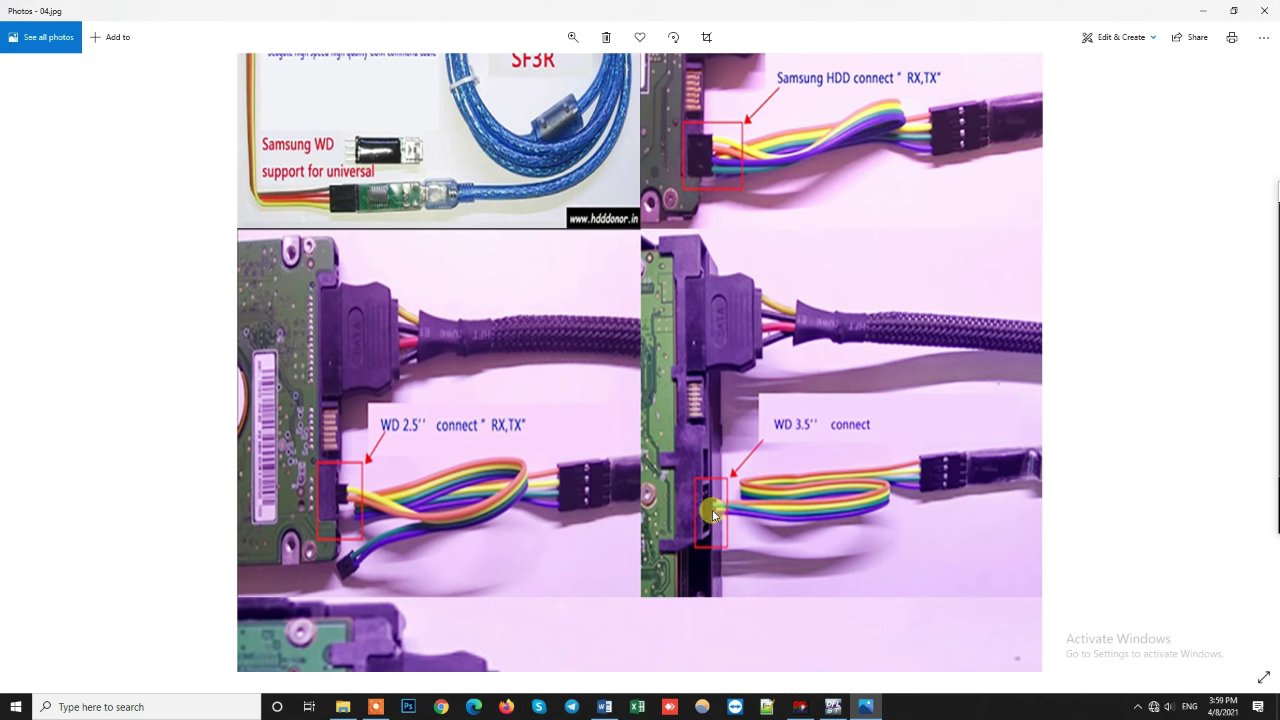
drag(539, 457, 554, 171)
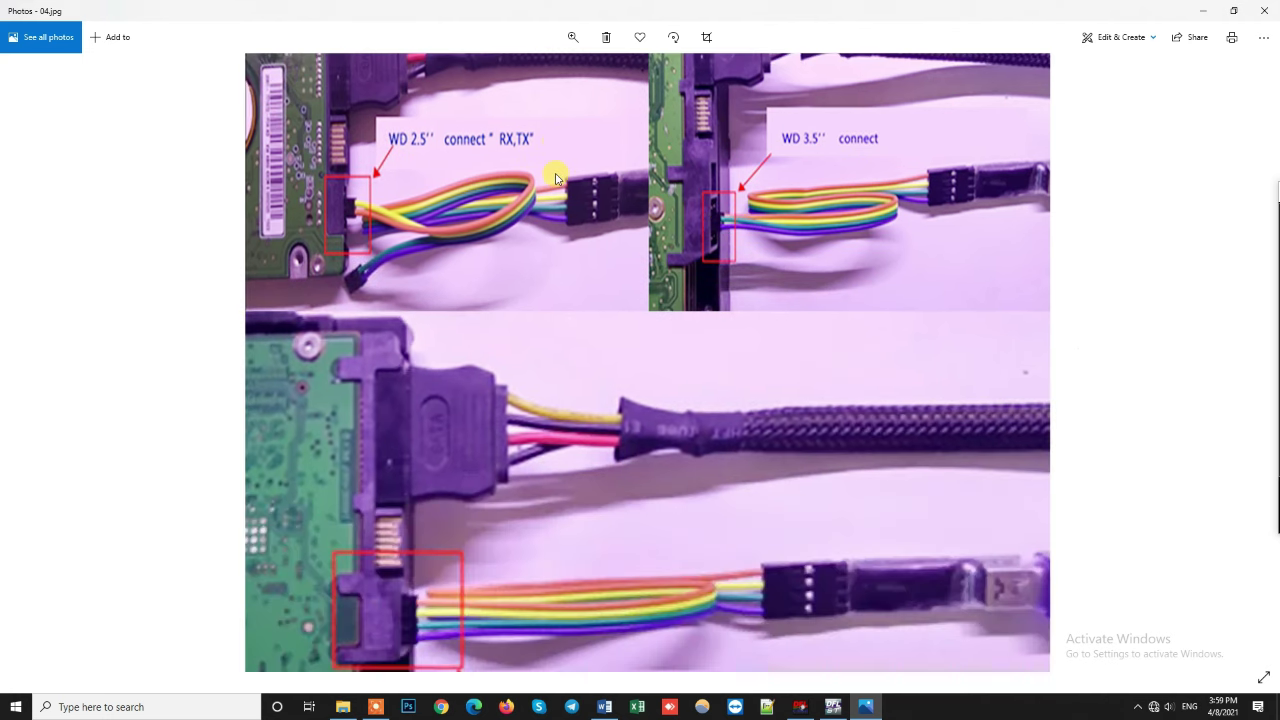
drag(539, 416, 519, 391)
drag(571, 221, 585, 581)
scroll(585, 550, up, 3)
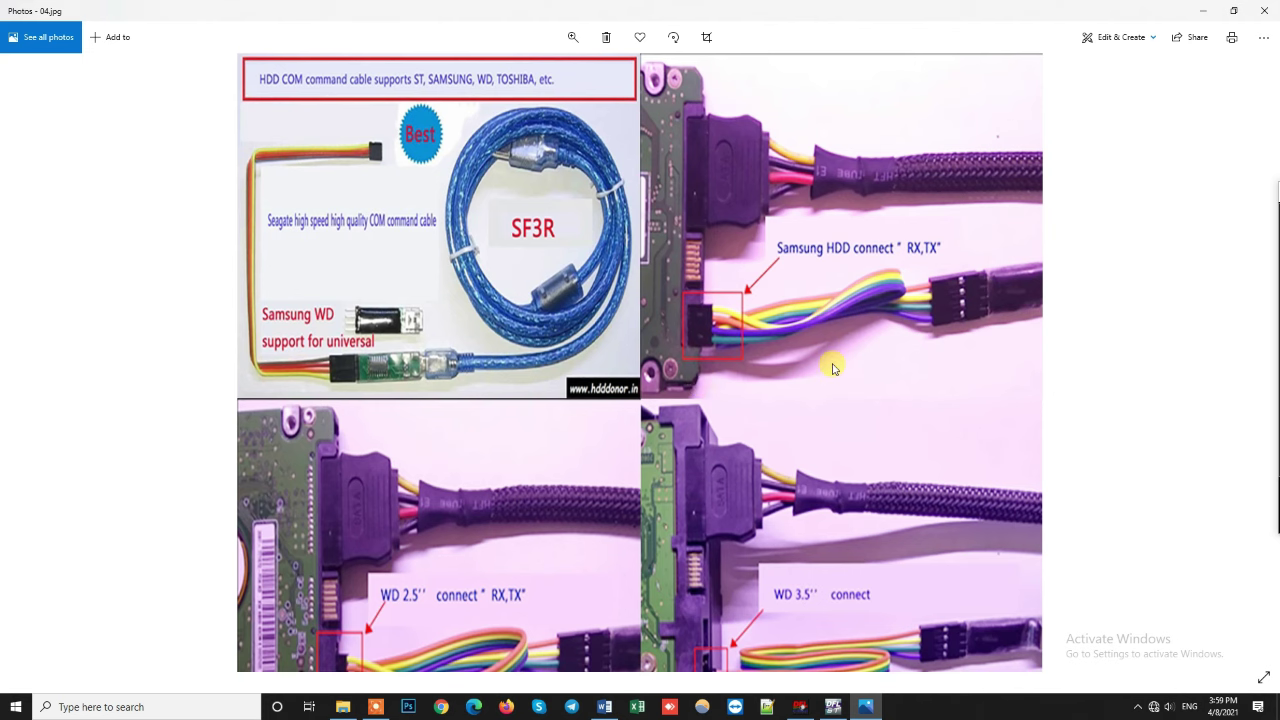
scroll(833, 368, down, 3)
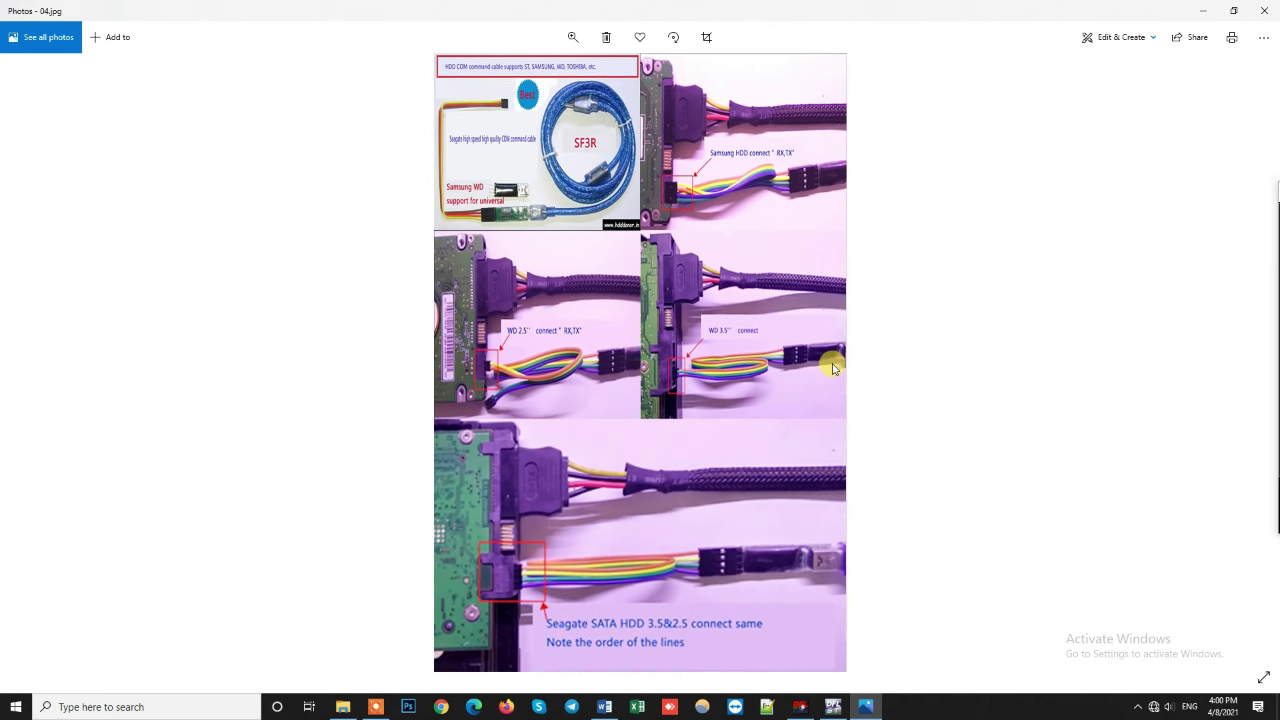
- Review pictures 03.jpg, 02.jpg and 01.jpg again, ending on 02.jpg with the adapter connected to the drive
key(Left)
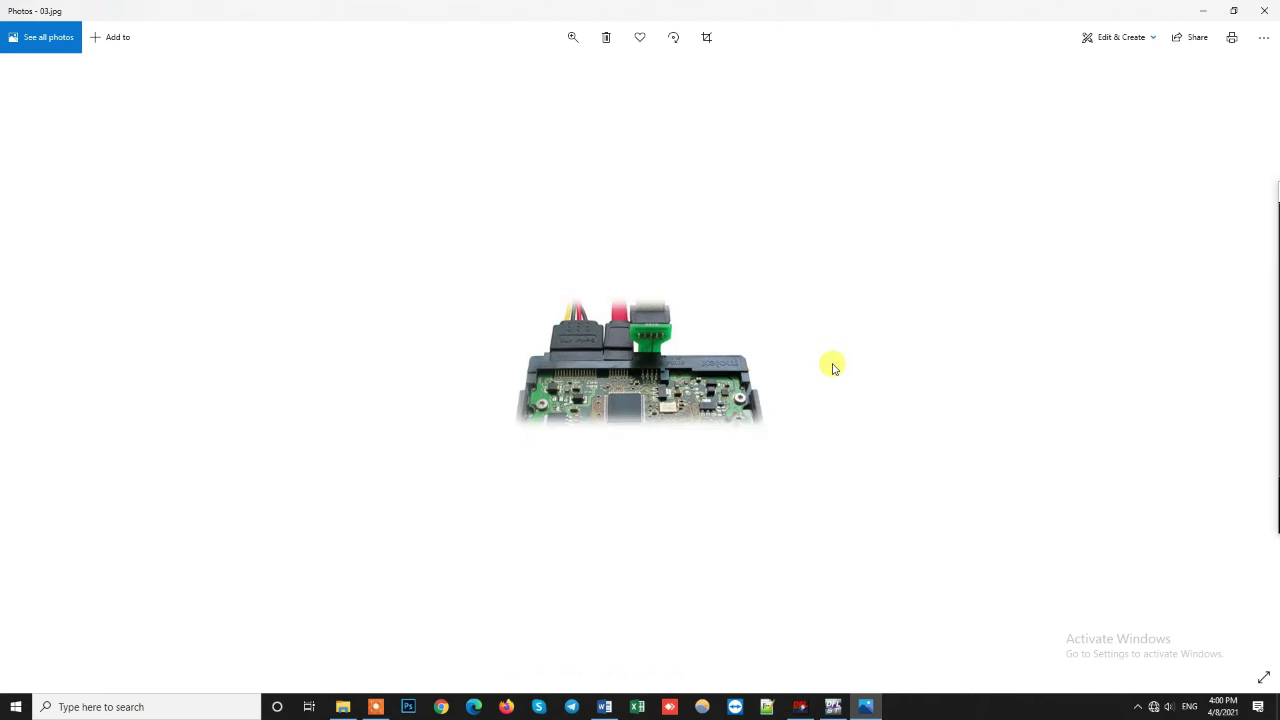
key(Left)
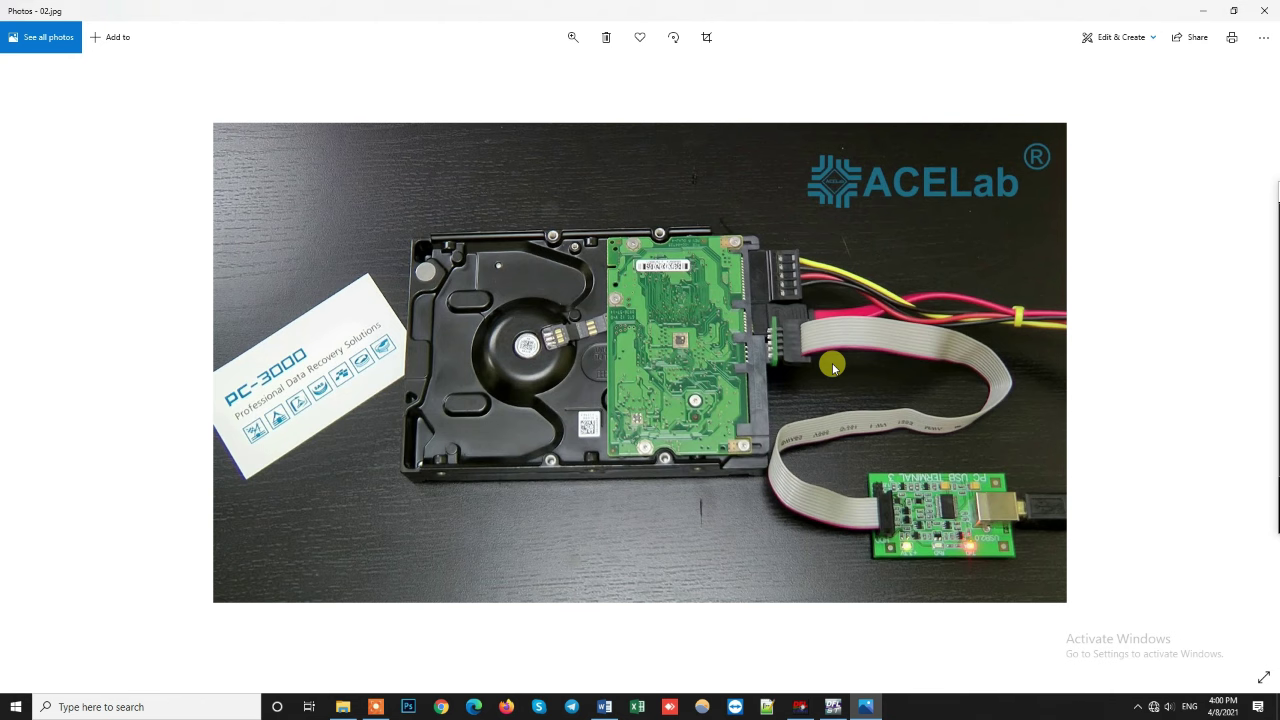
key(Left)
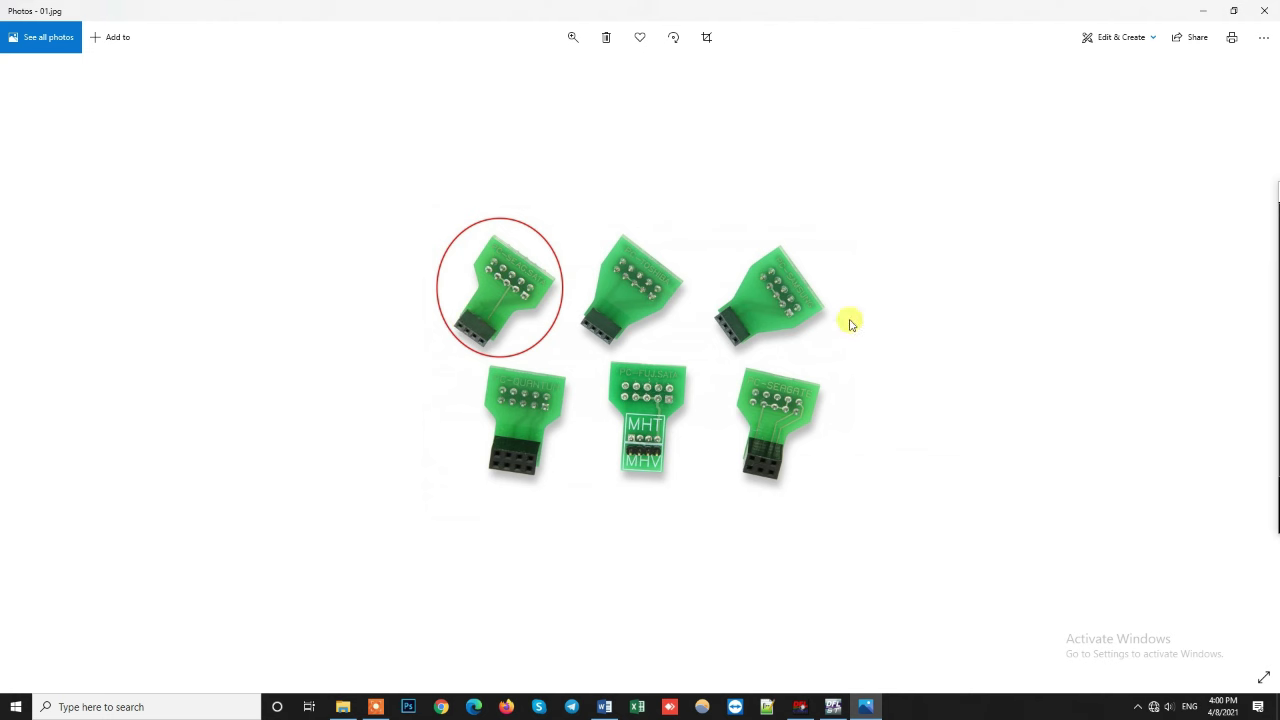
key(Right)
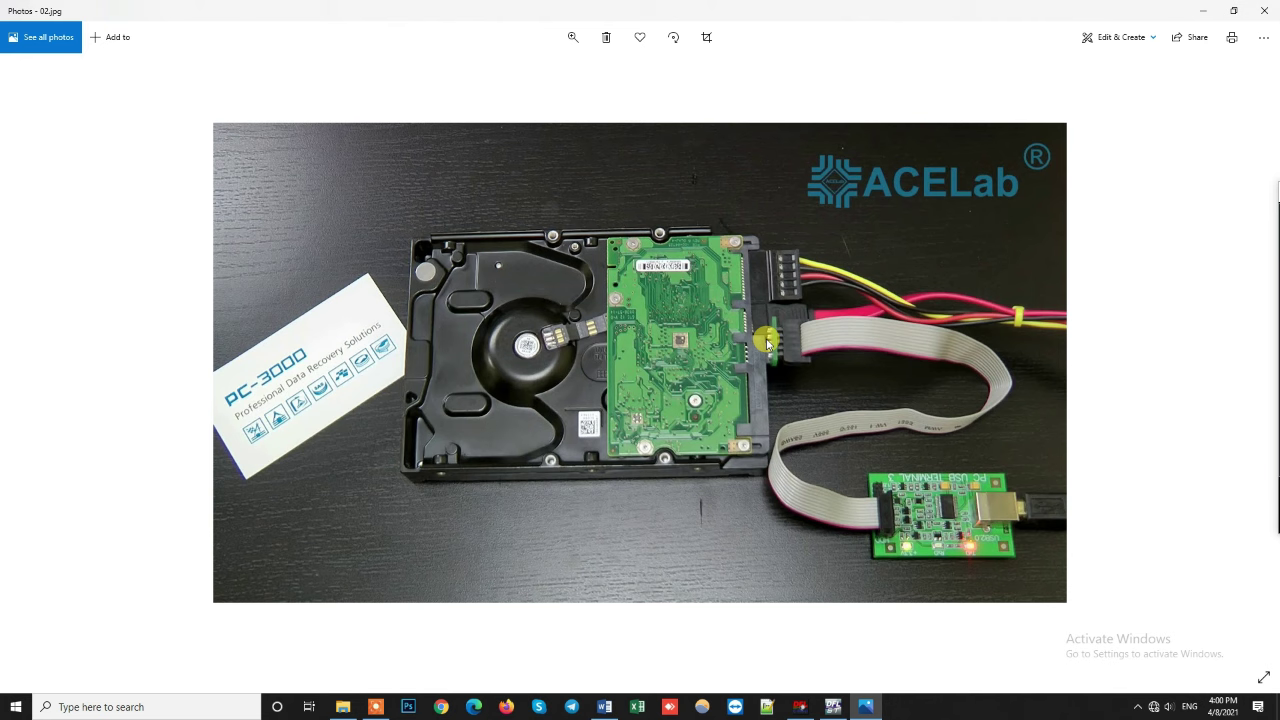
- Switch to the DFL tool and exit the F3 drive workspace to the command menu
click(607, 708)
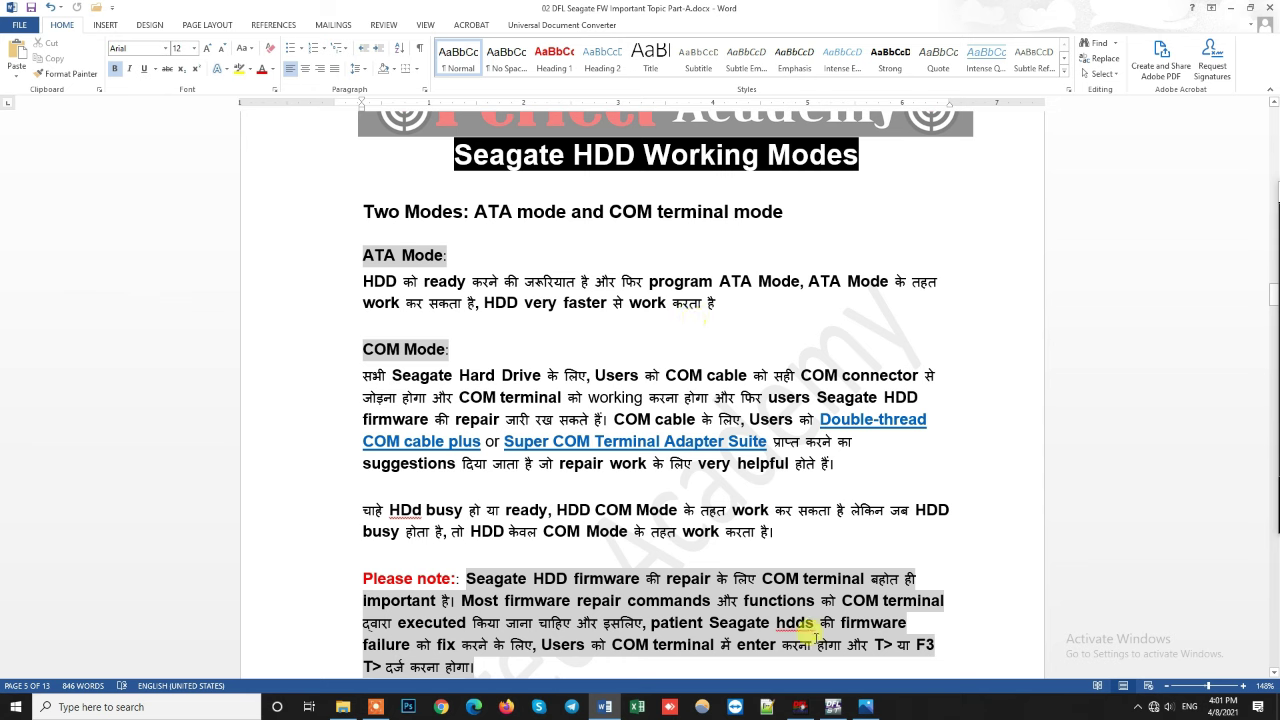
click(833, 707)
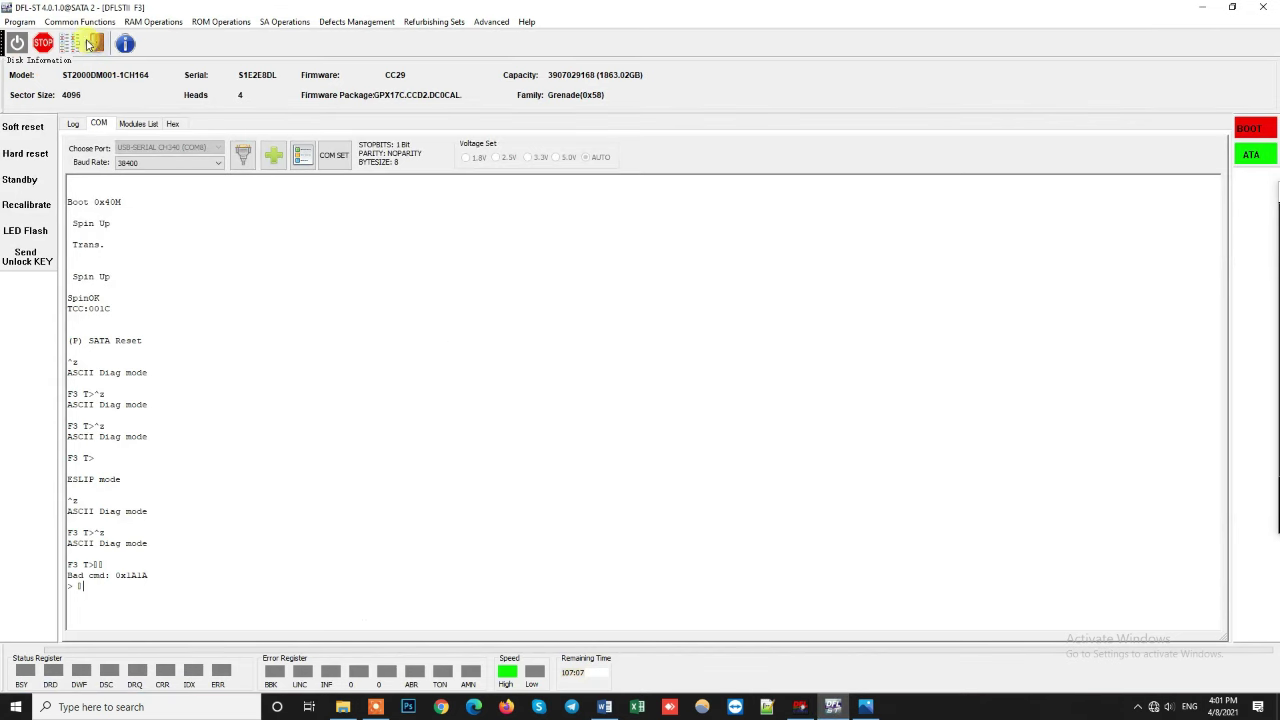
click(95, 43)
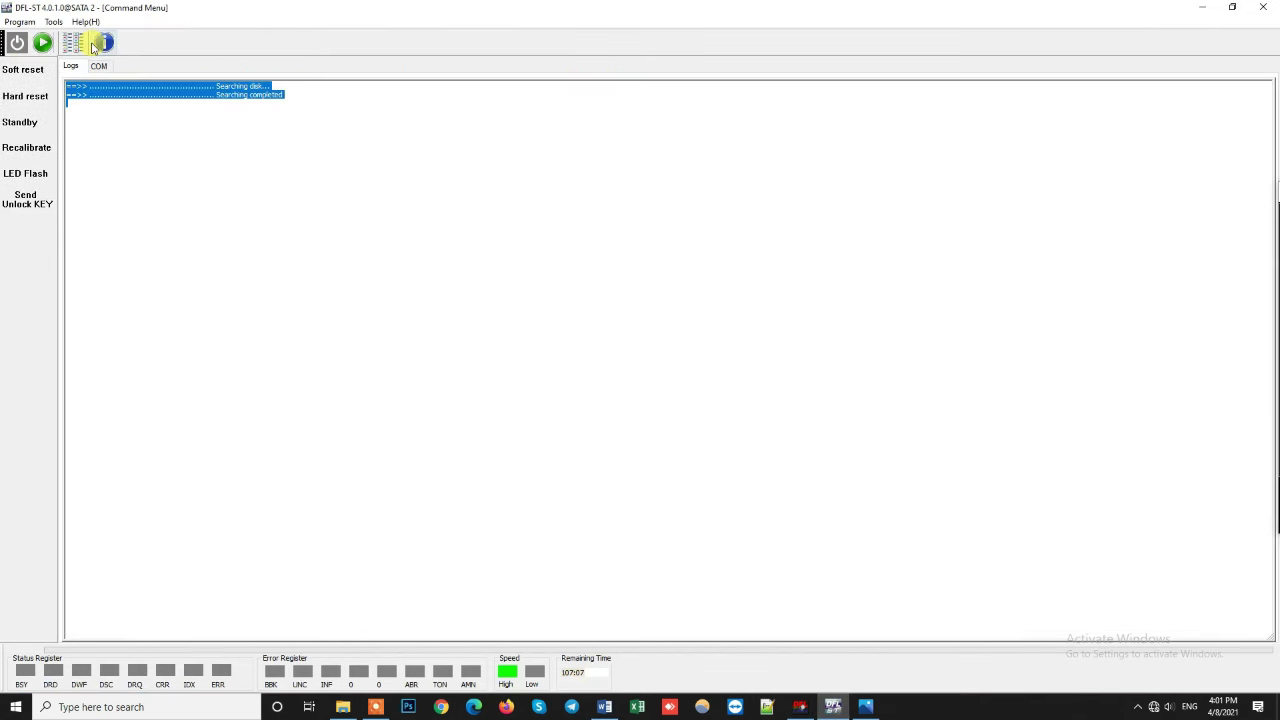
- Power on the drive and open it as a Barracuda F3 type, reading its basic info and accepting it
click(16, 44)
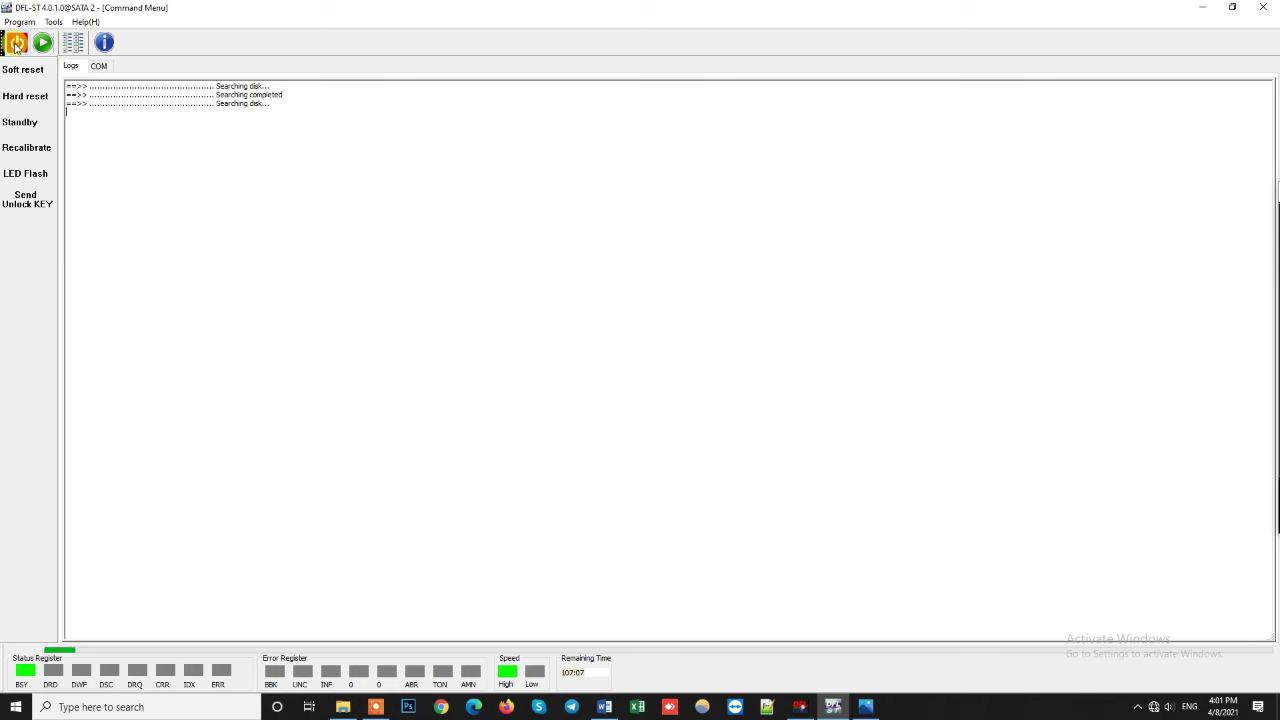
click(43, 46)
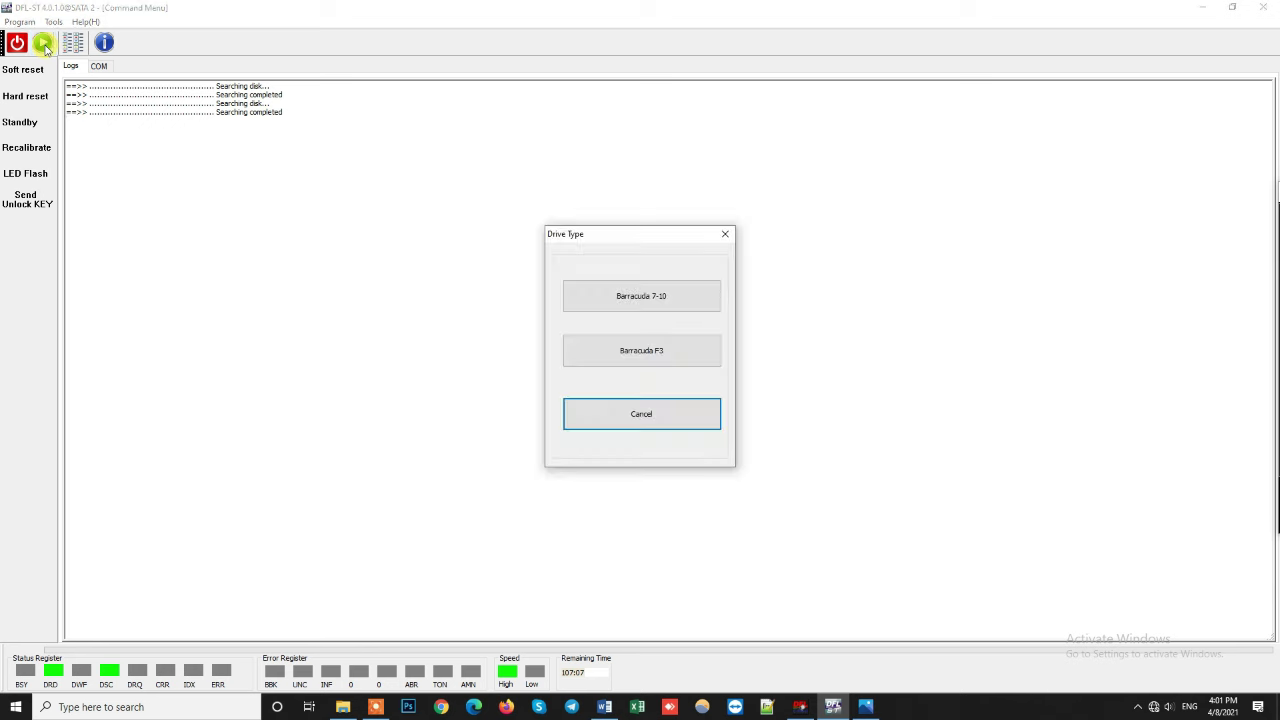
click(648, 346)
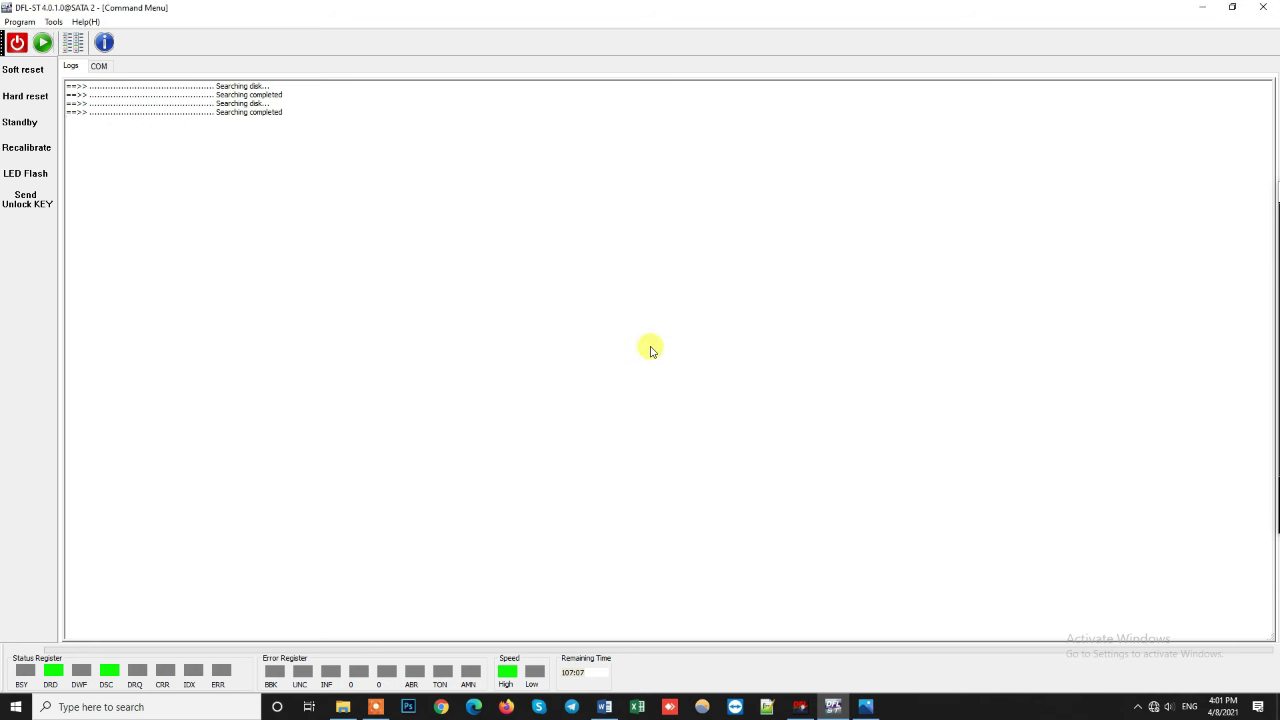
click(610, 534)
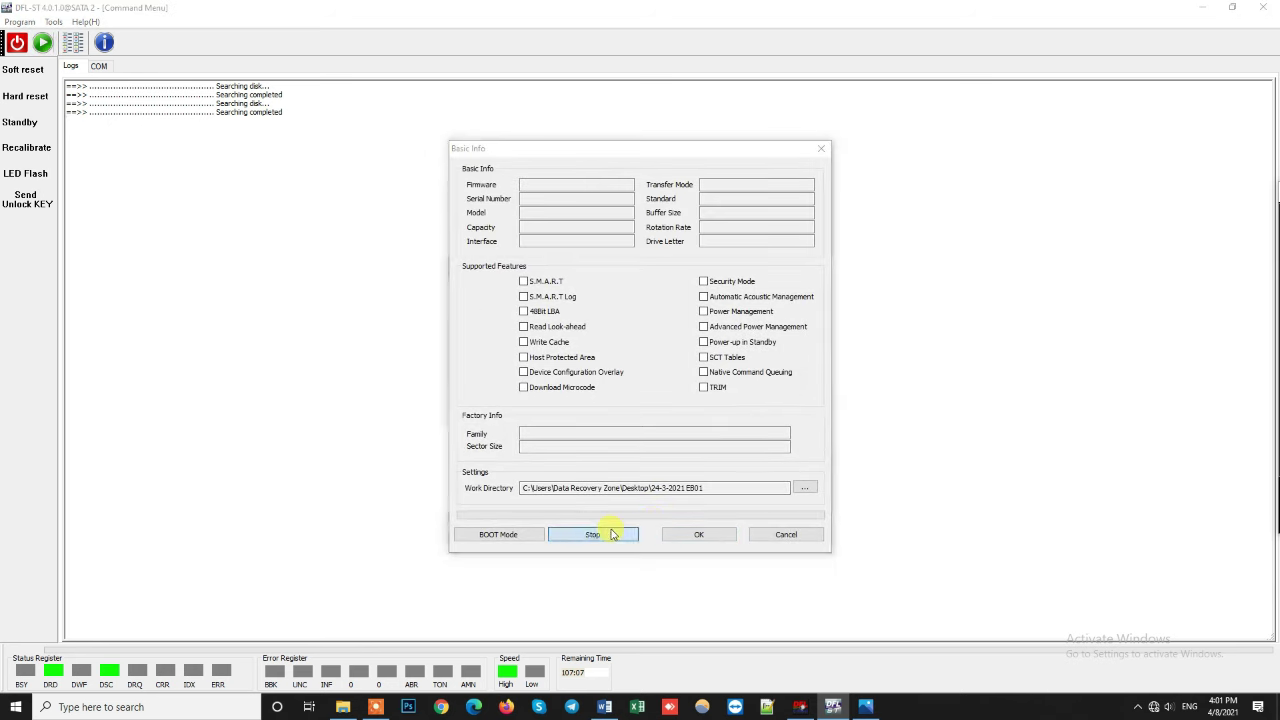
click(690, 534)
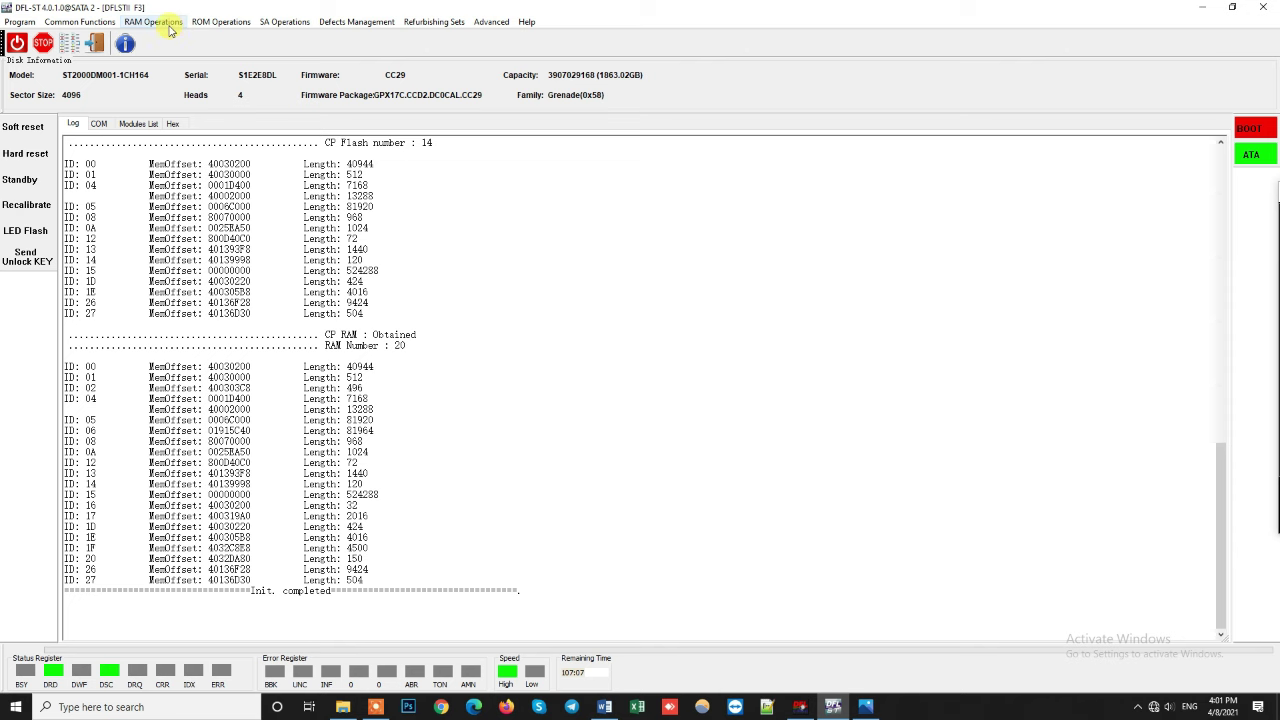
- Read the drive's ROM by ATA into the existing Grenade(0x58) work directory, accepting that the folder is not empty
click(218, 22)
click(210, 36)
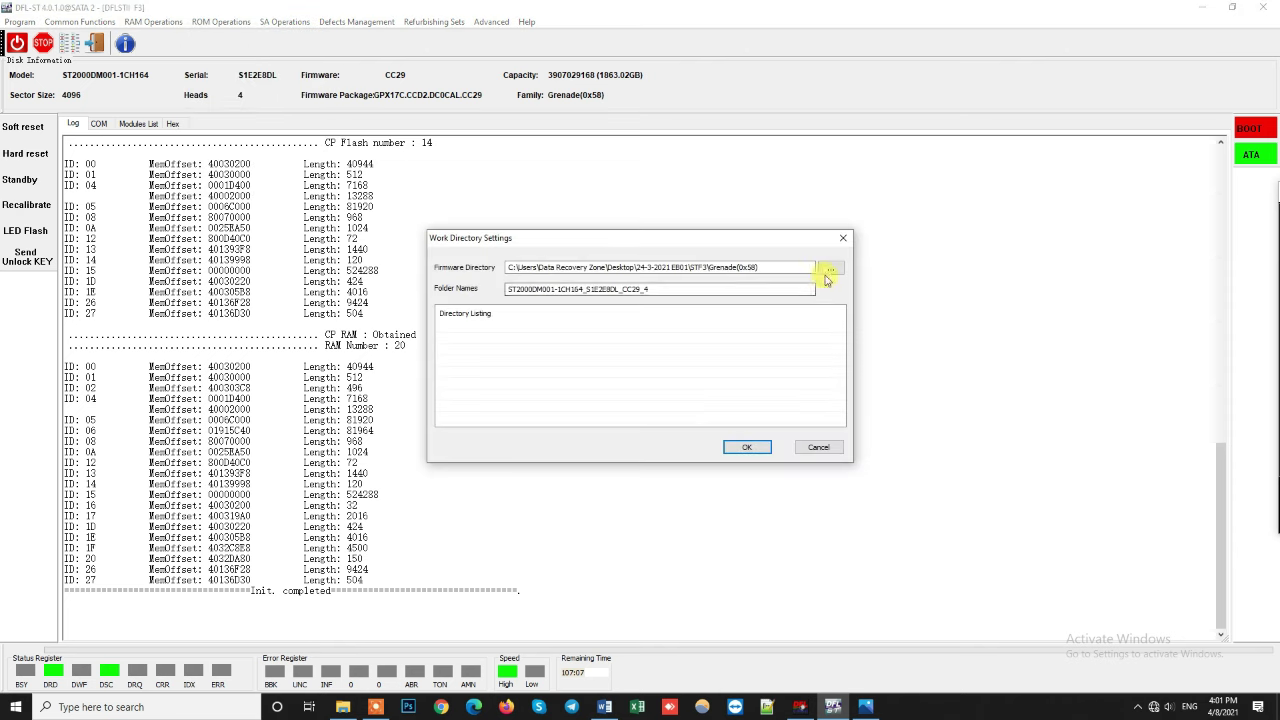
click(748, 445)
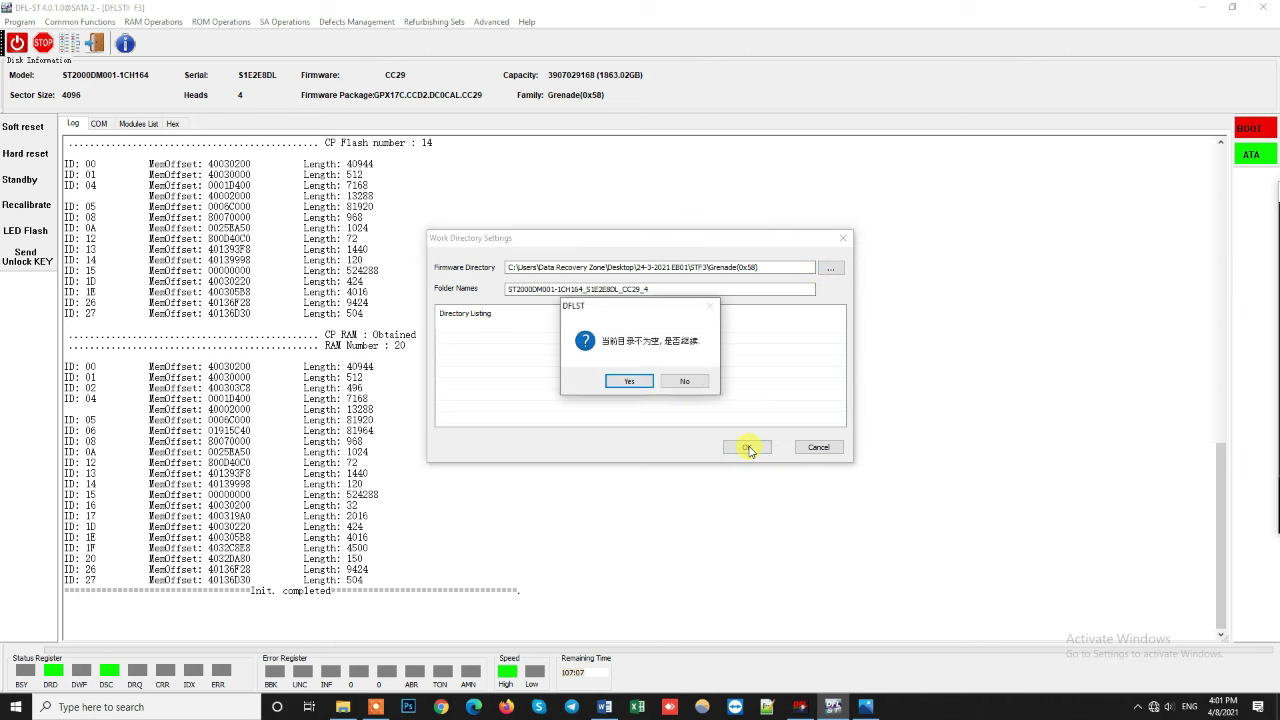
click(629, 381)
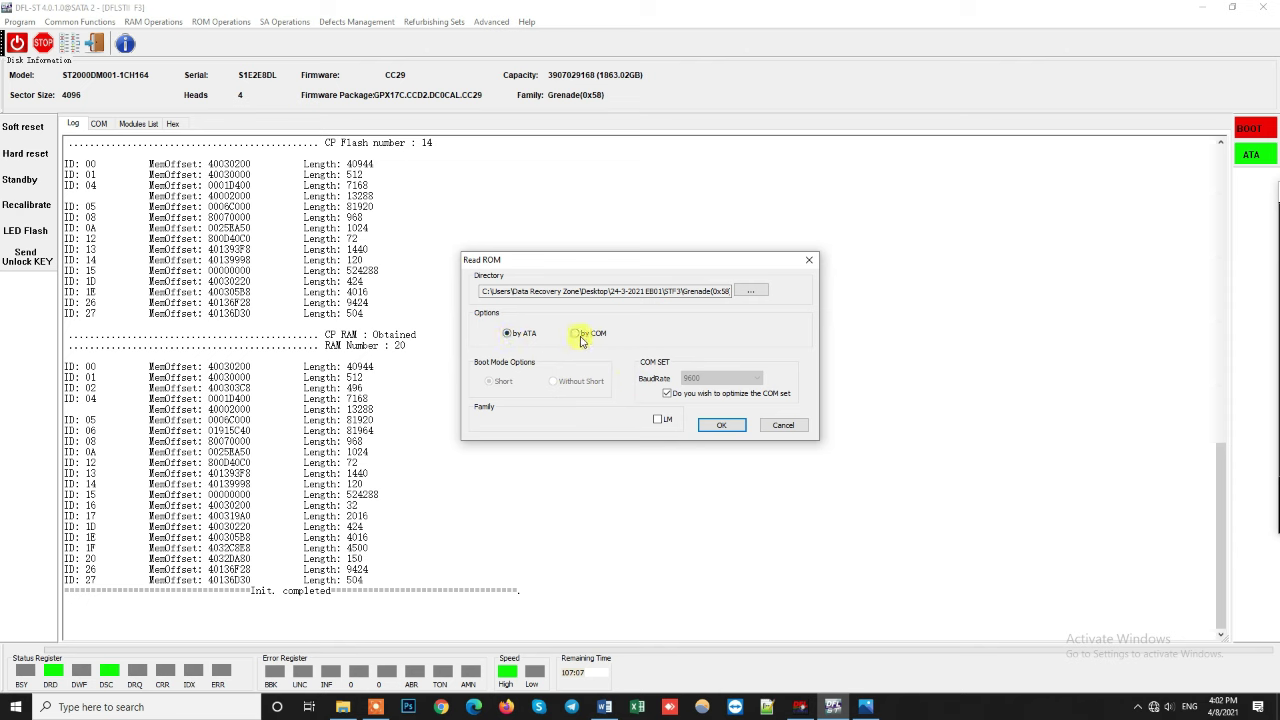
click(720, 424)
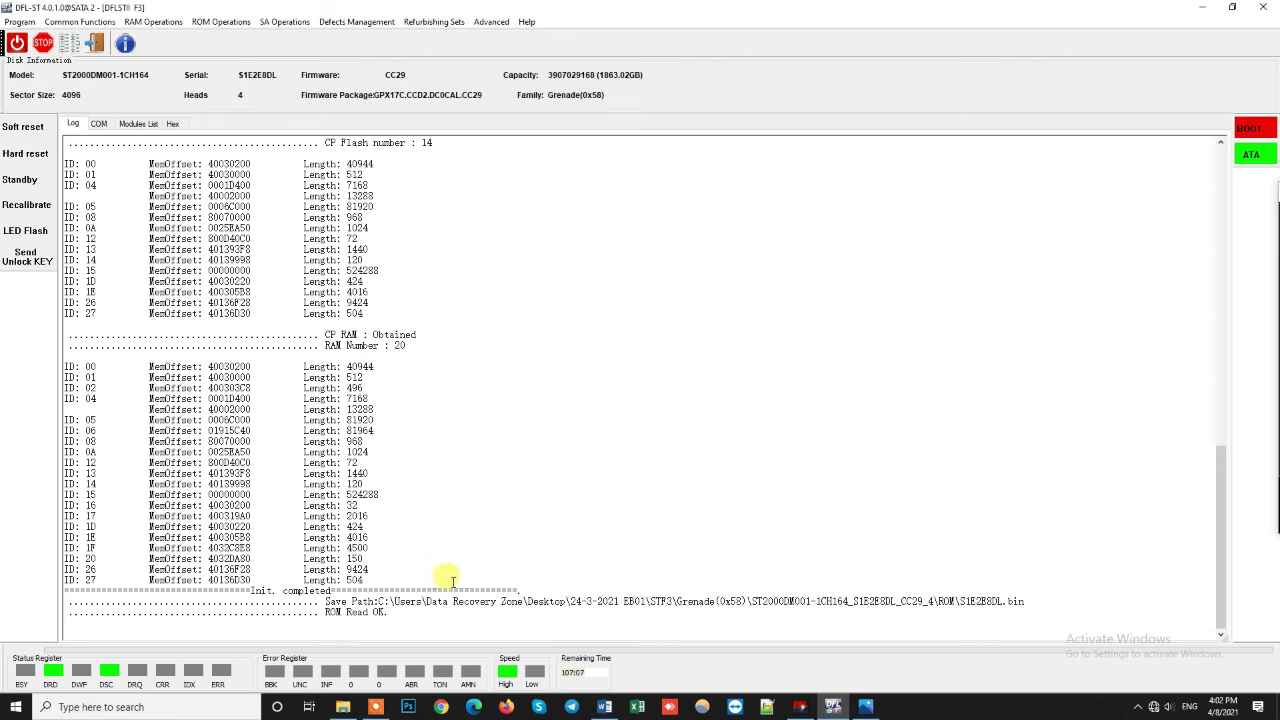
- Power off the drive from the F3 workspace
click(20, 21)
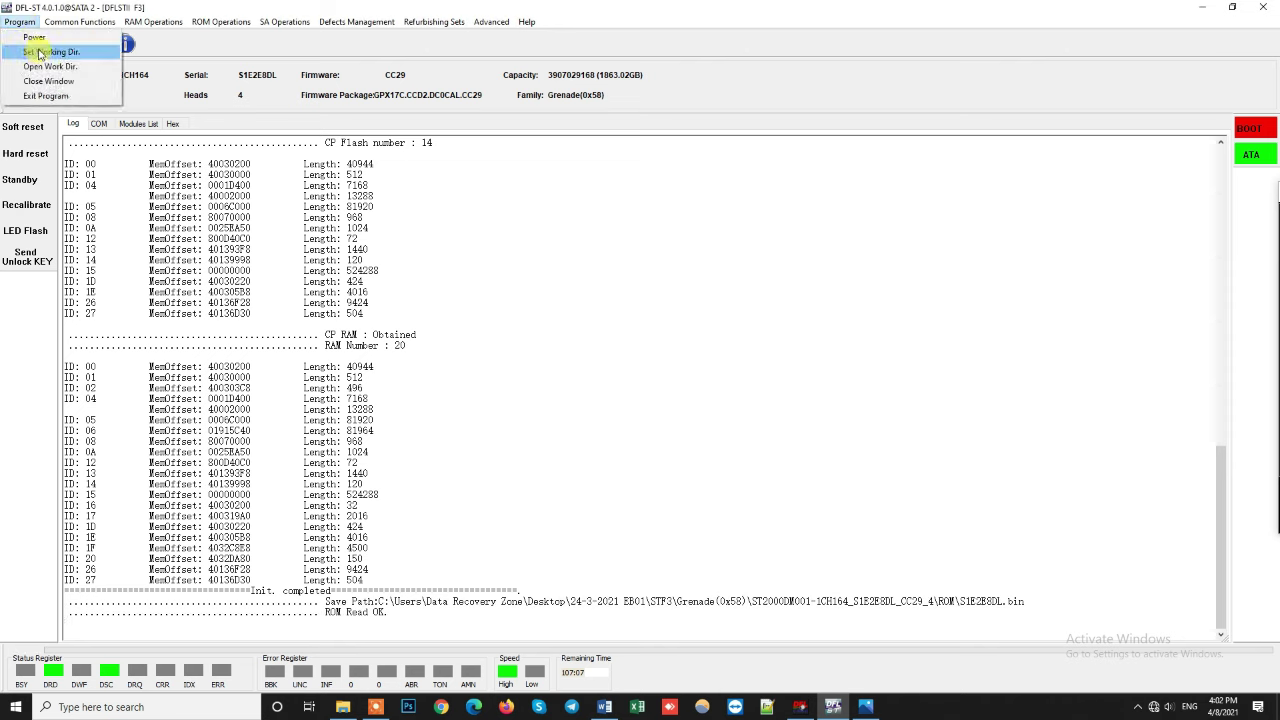
click(789, 313)
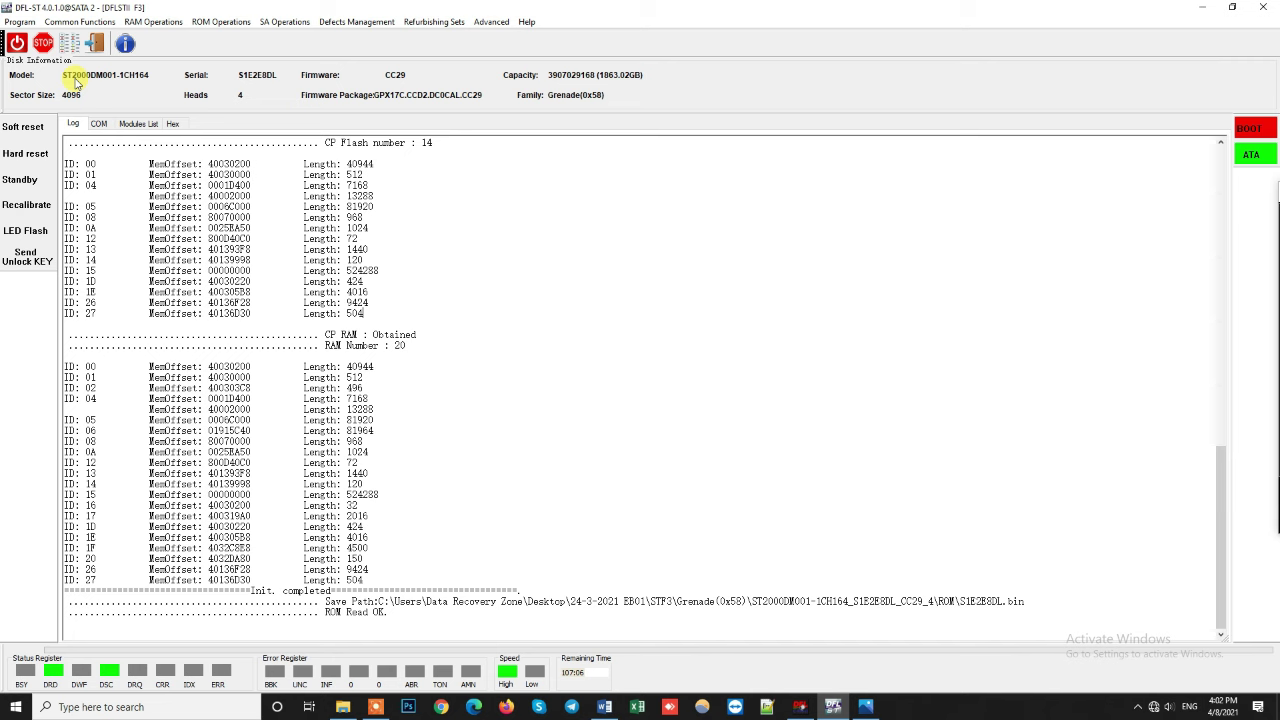
click(17, 43)
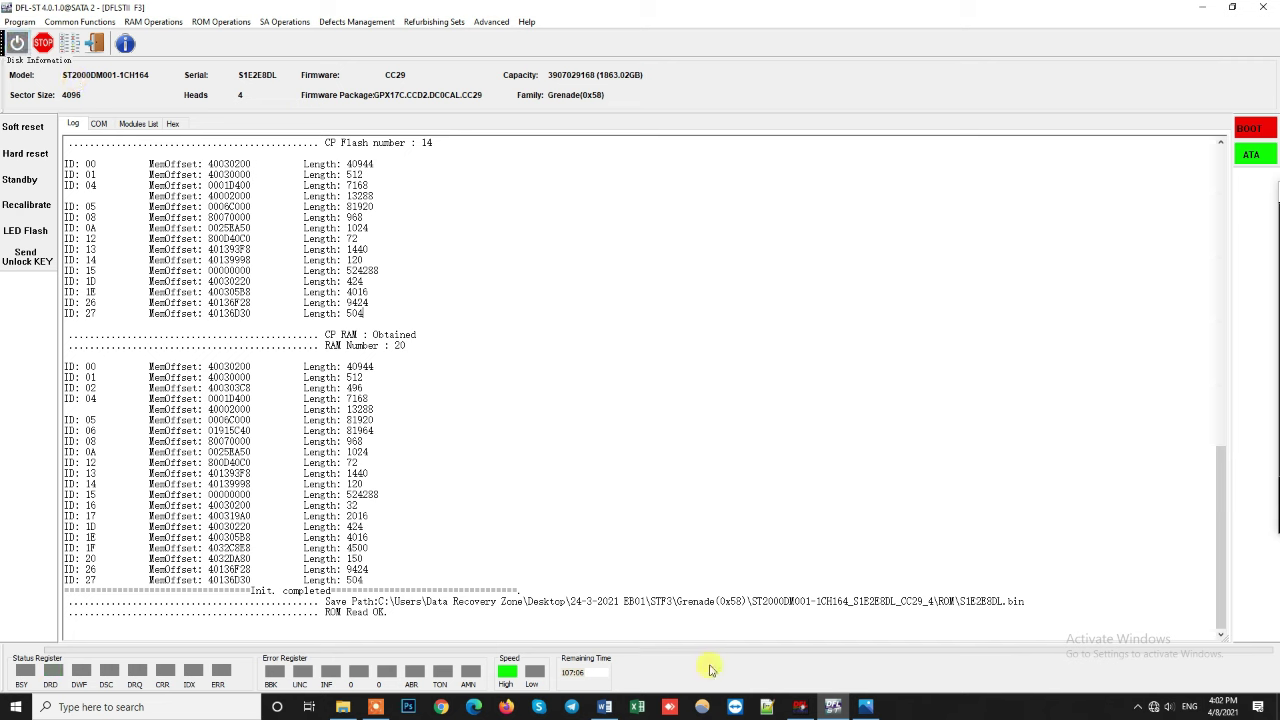
- Check the Seagate HDD Working Modes page in Word, review terminal adapter pictures 02.jpg and 01.jpg in Photos, and close Photos
click(604, 707)
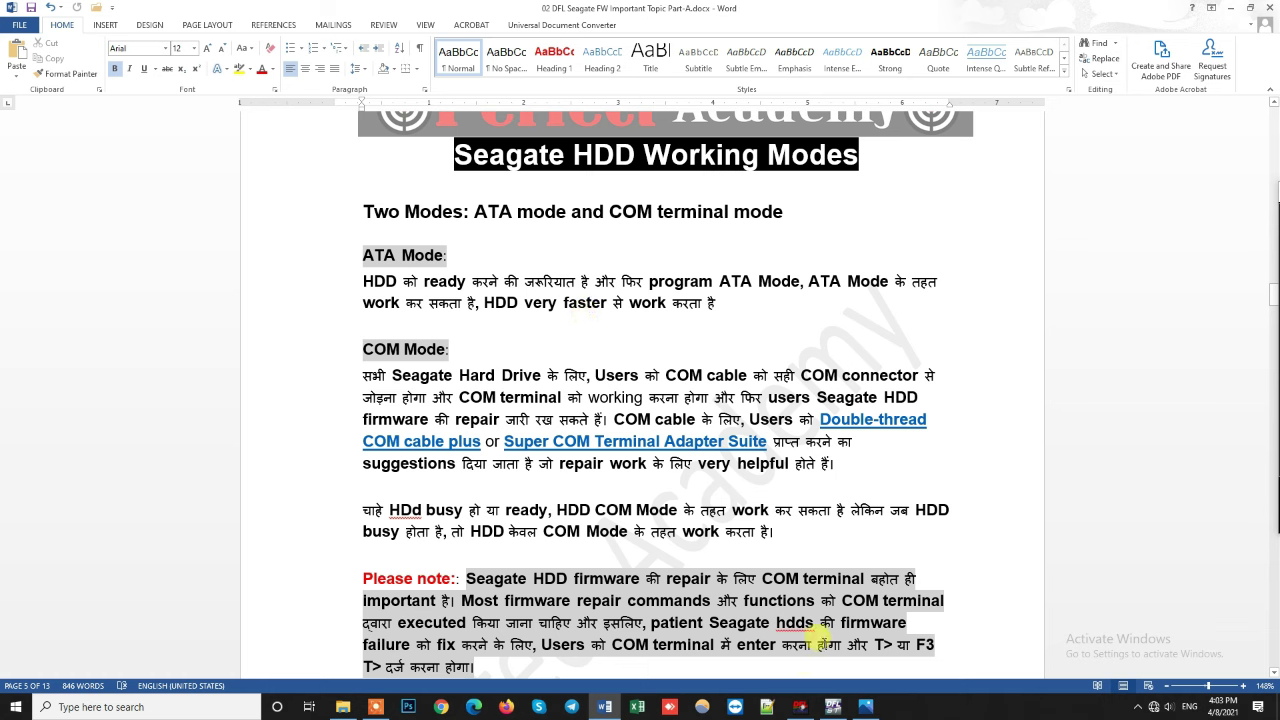
click(866, 707)
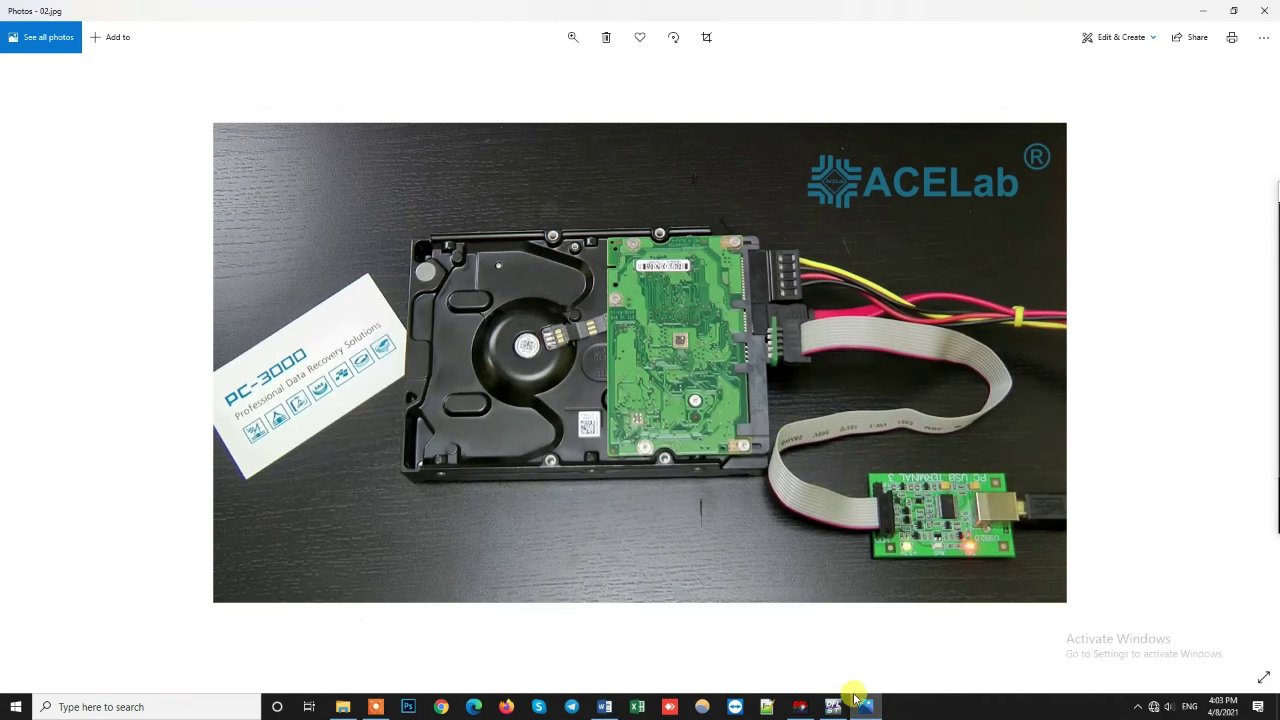
key(Left)
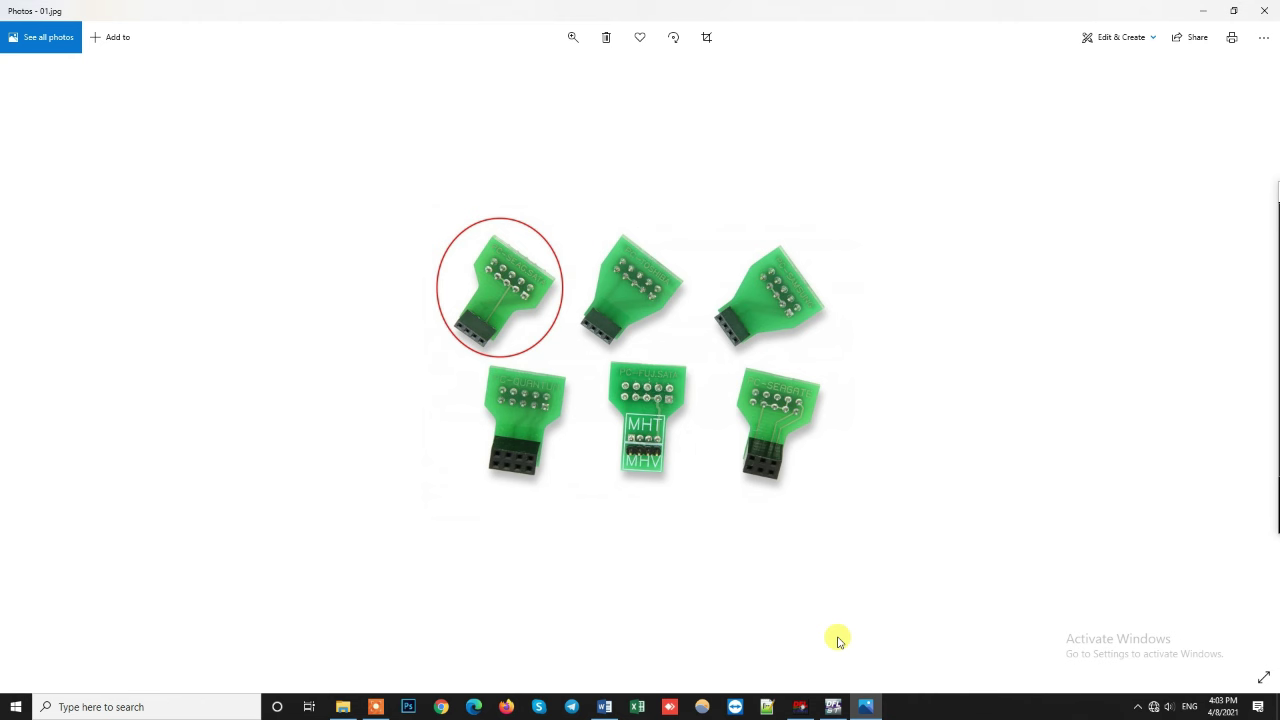
key(Right)
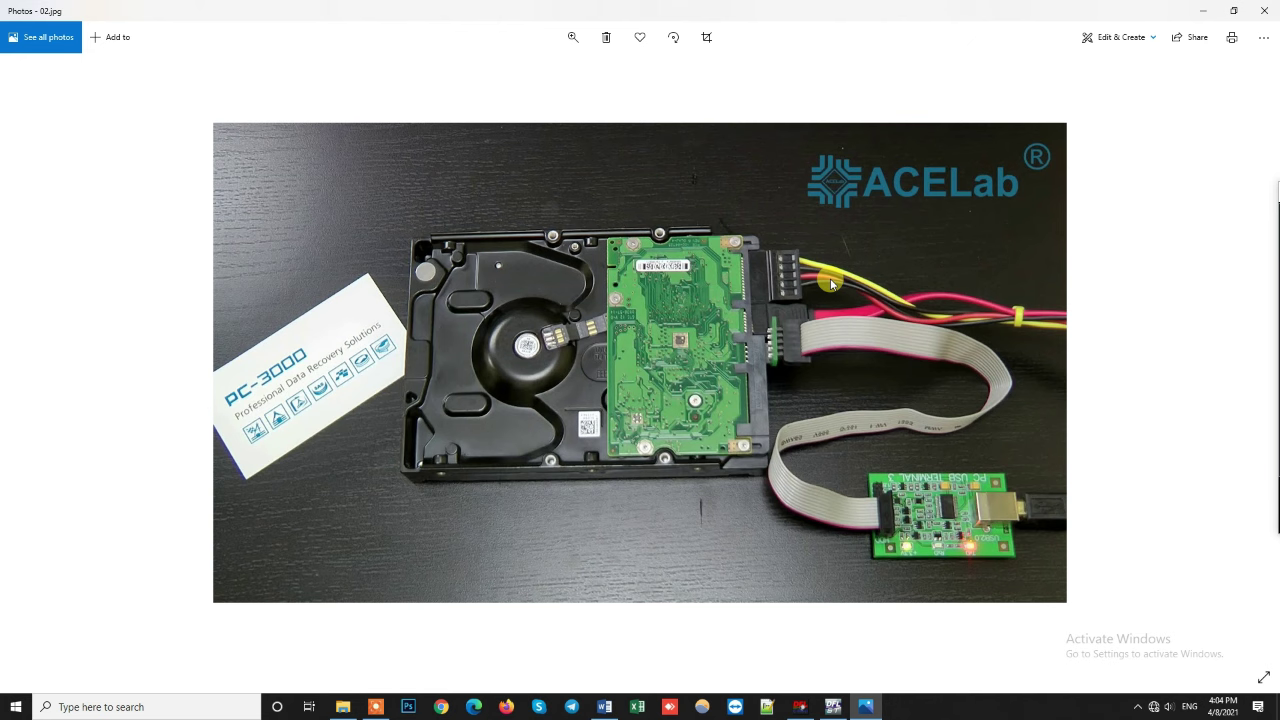
click(1264, 10)
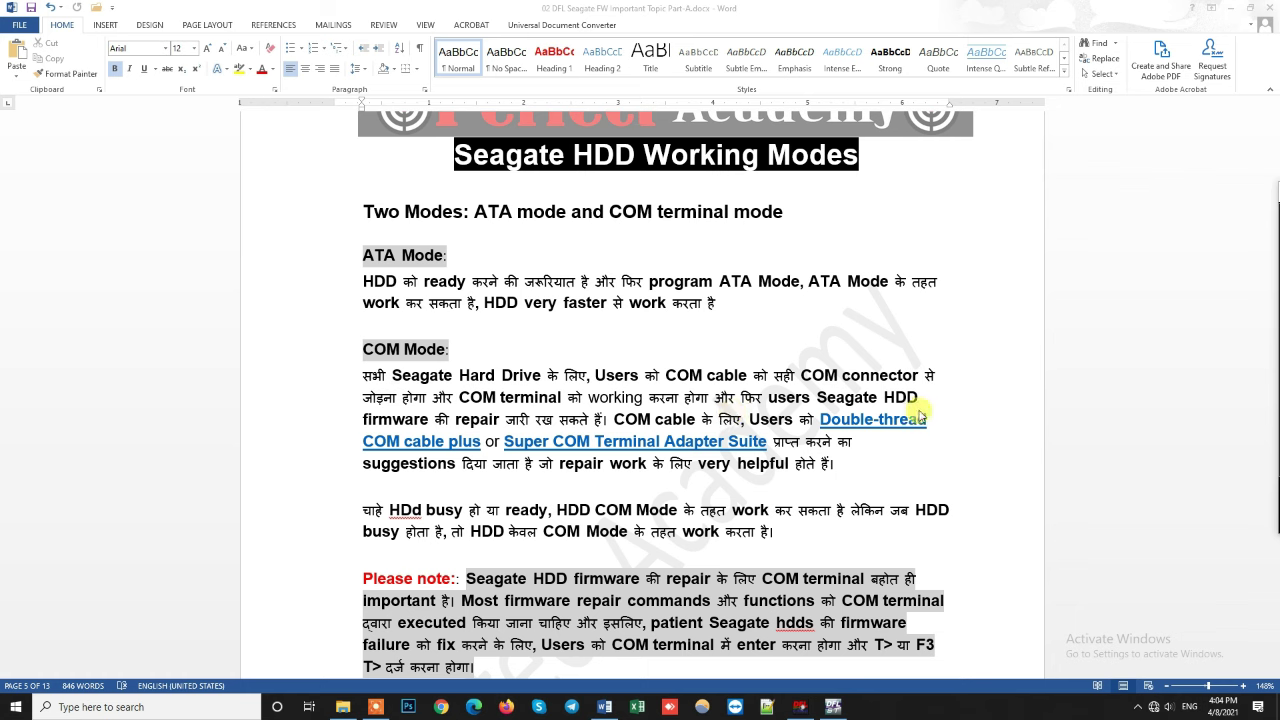
- Switch to the DFL tool, show the COM terminal and power on the drive with the terminal ready for input
click(834, 705)
click(100, 124)
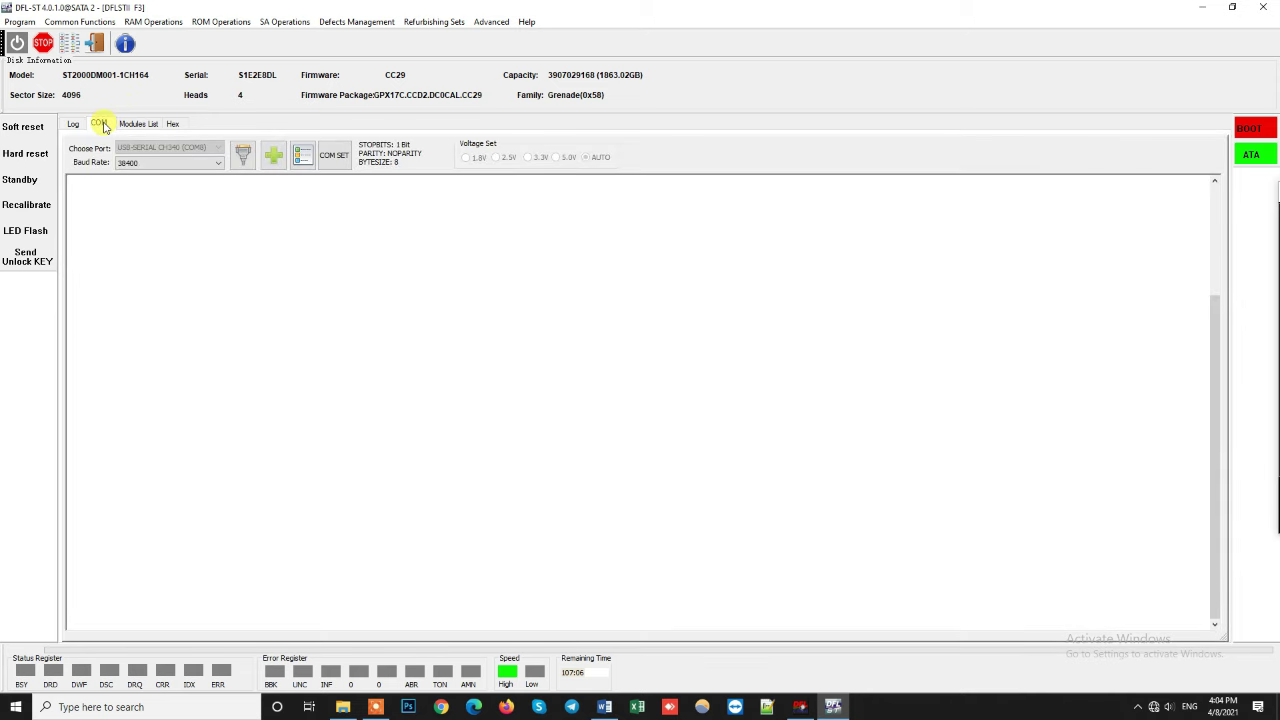
click(16, 44)
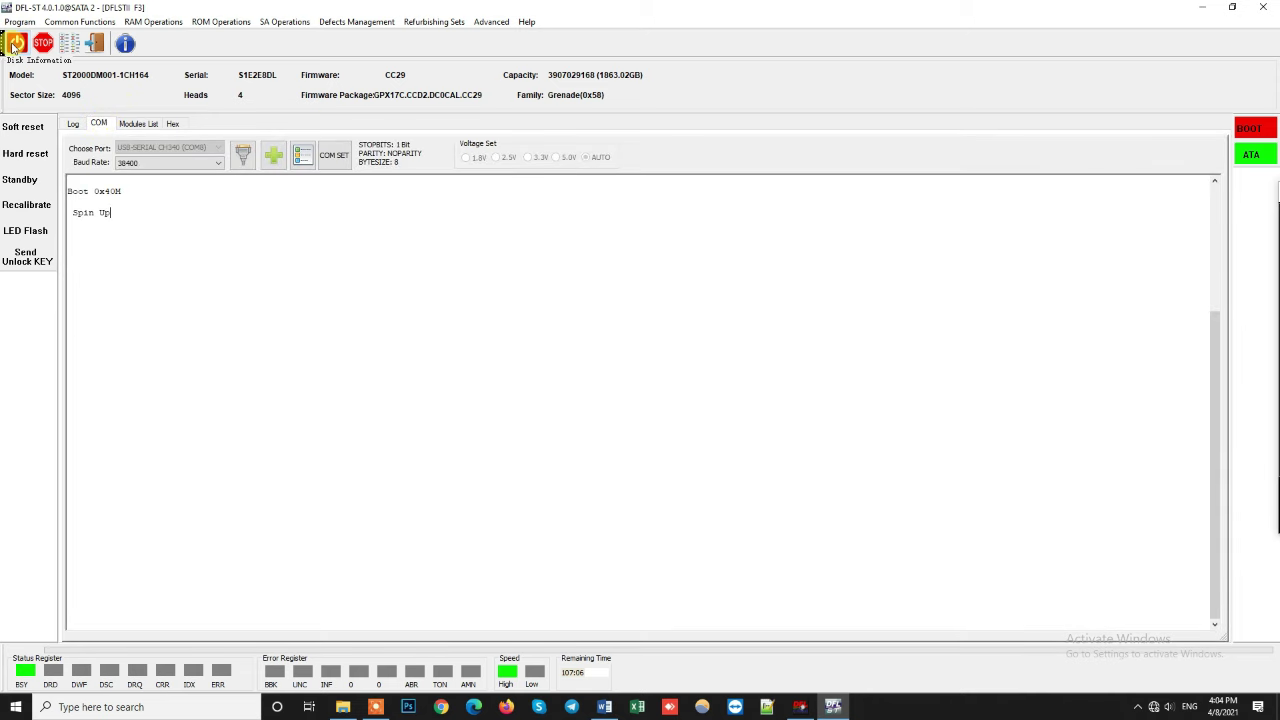
click(267, 213)
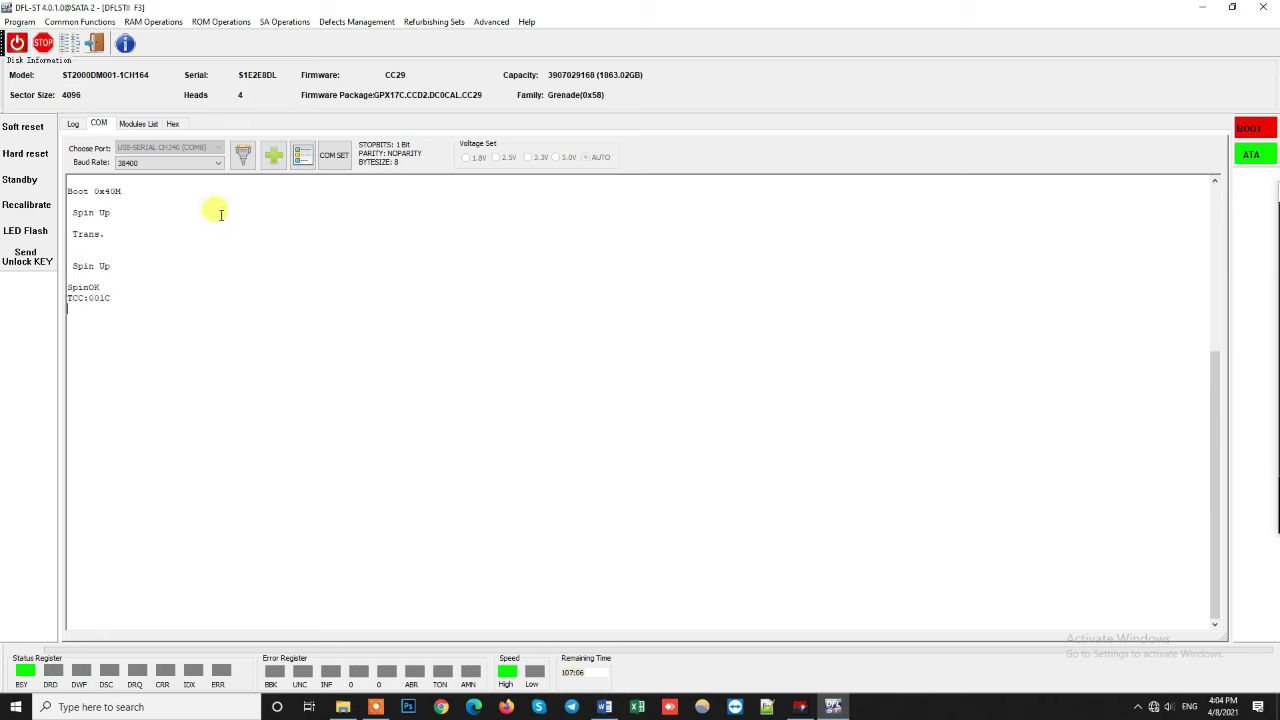
- Send the ^Z command four times in the COM terminal to enter ASCII Diag mode, and point out the F3 T> prompt
key(ctrl+z)
key(ctrl+z)
key(ctrl+z)
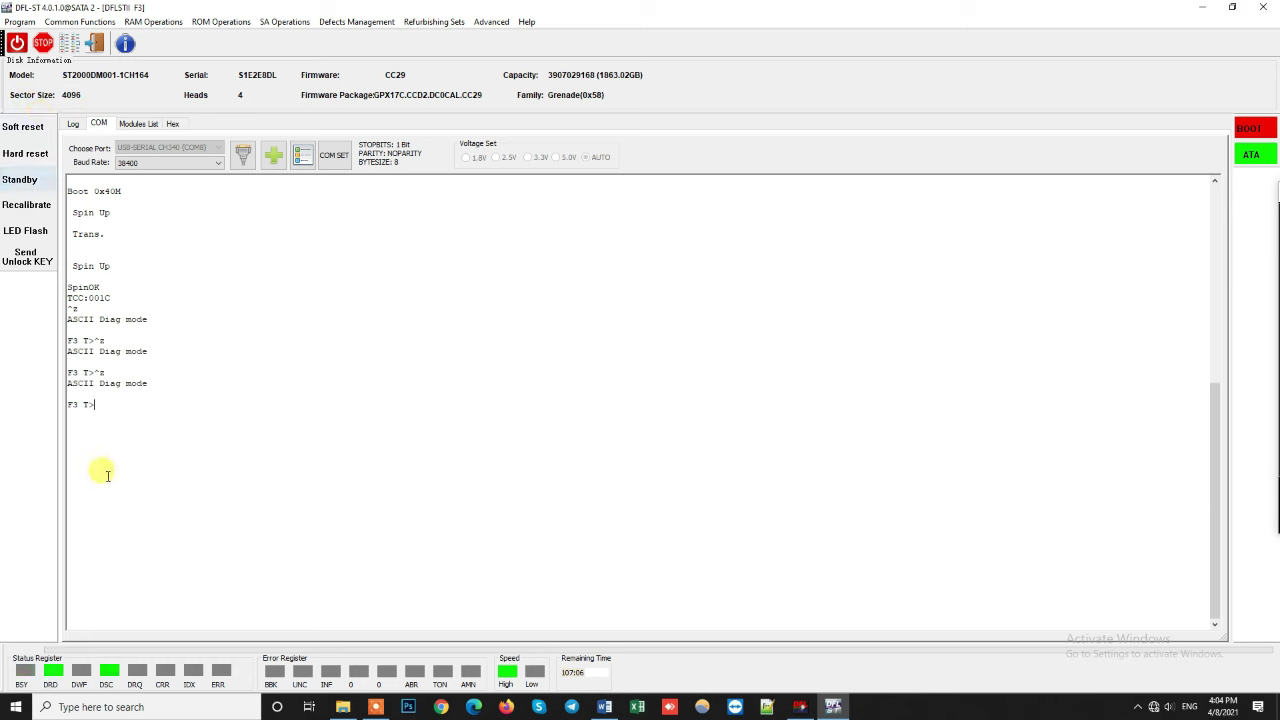
key(ctrl+z)
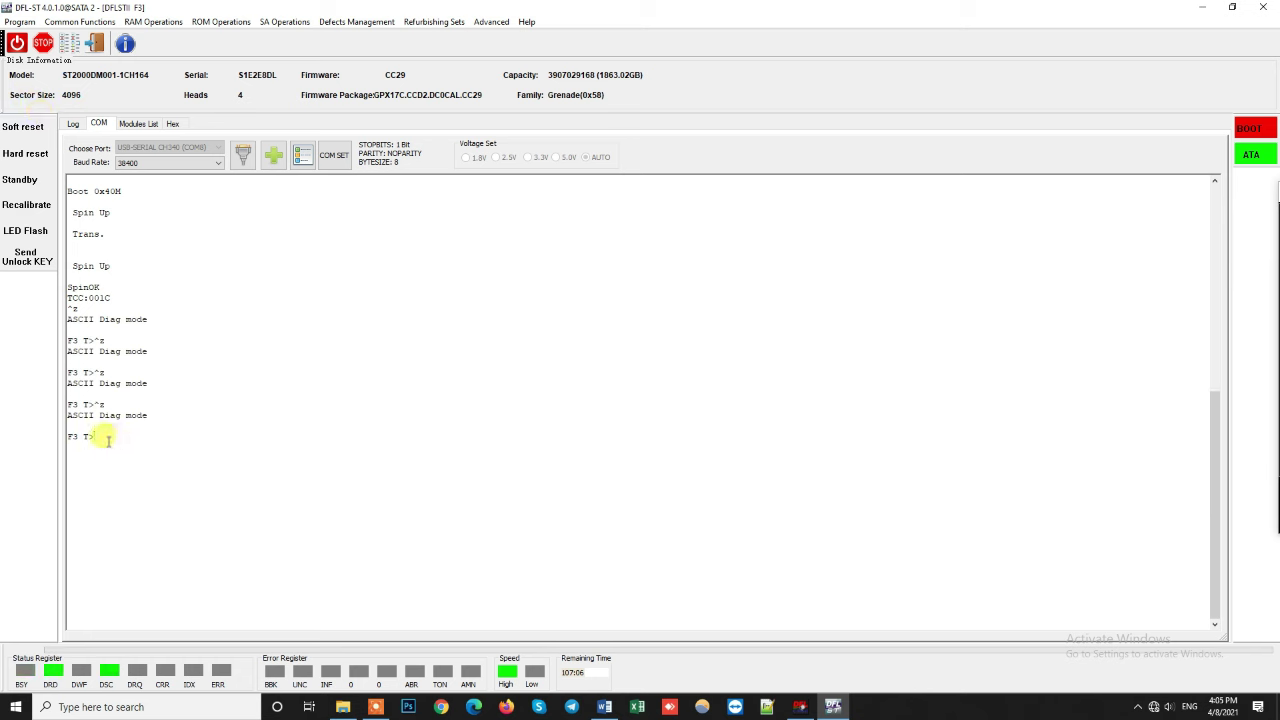
drag(103, 437, 78, 437)
click(150, 456)
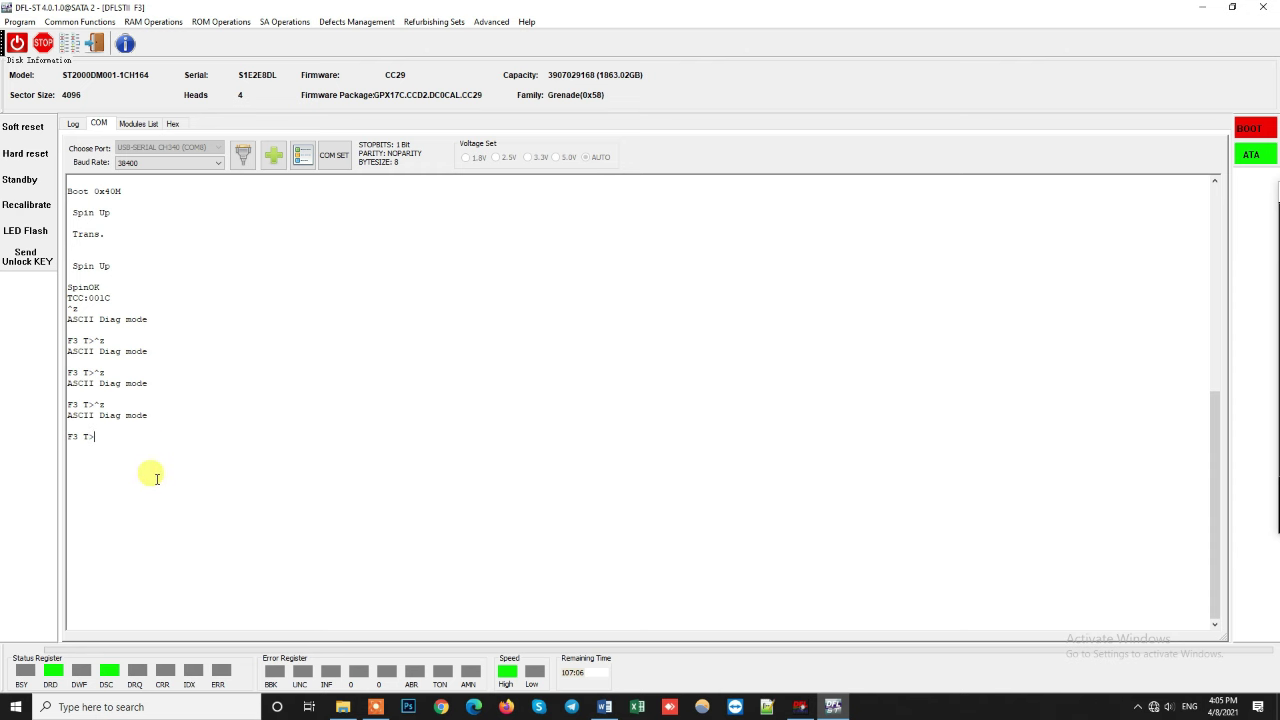
- Find Notepad with the Windows search and open a blank note
click(186, 700)
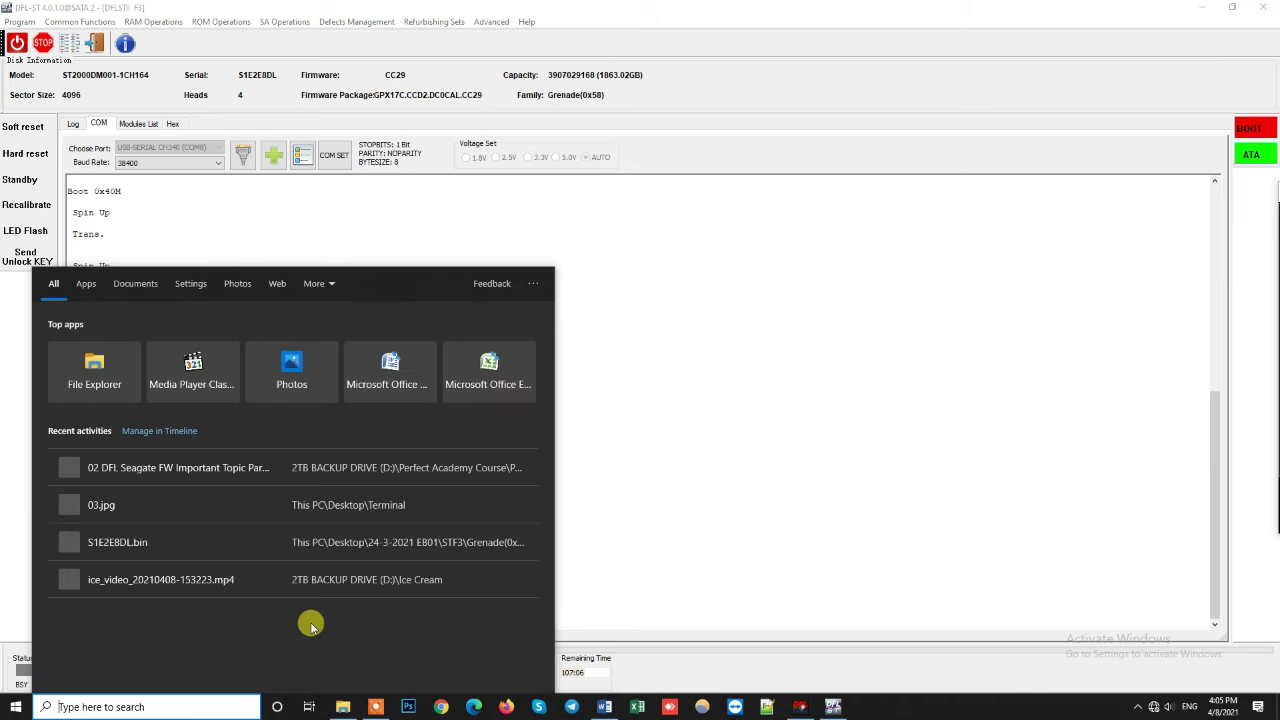
text(na)
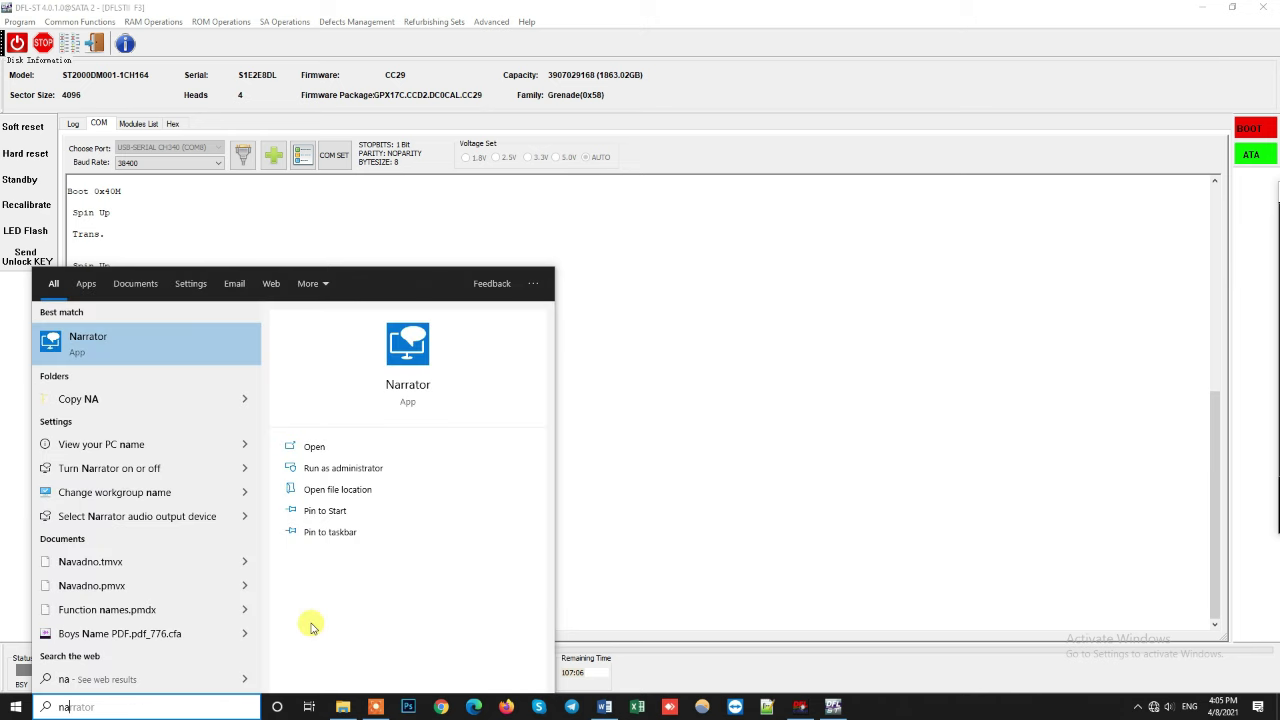
key(BackSpace)
text(ot)
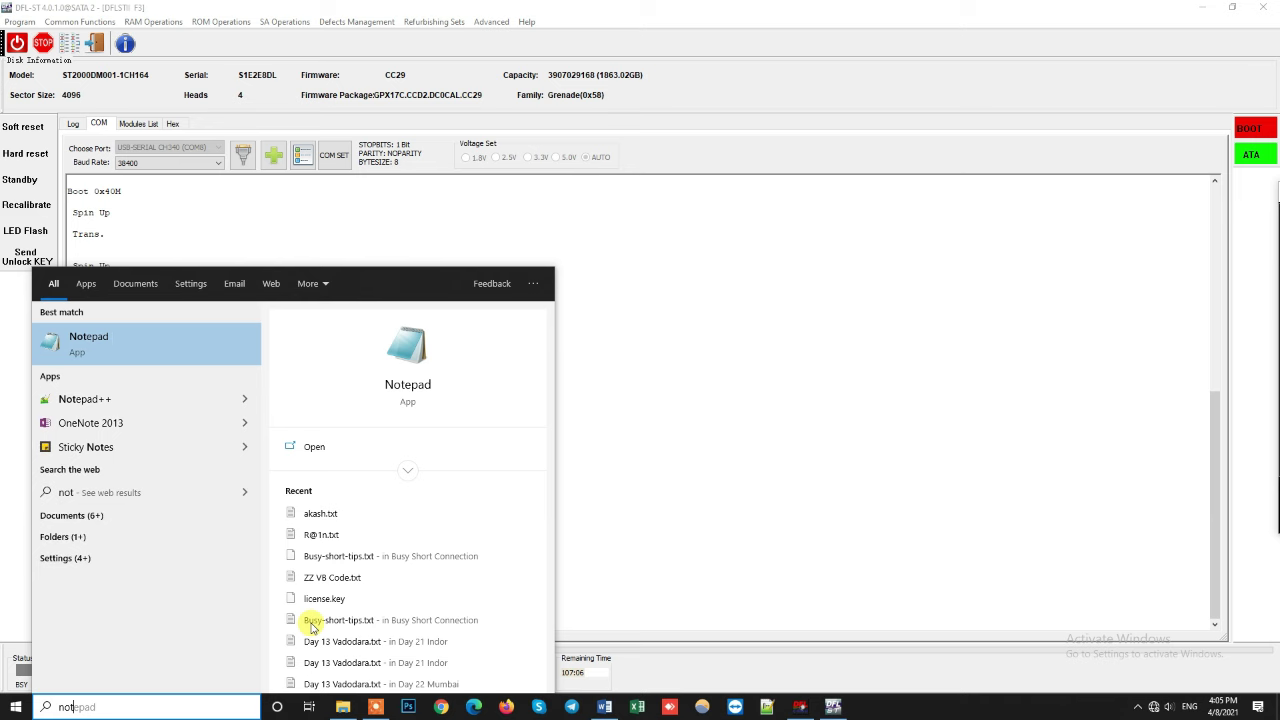
key(Return)
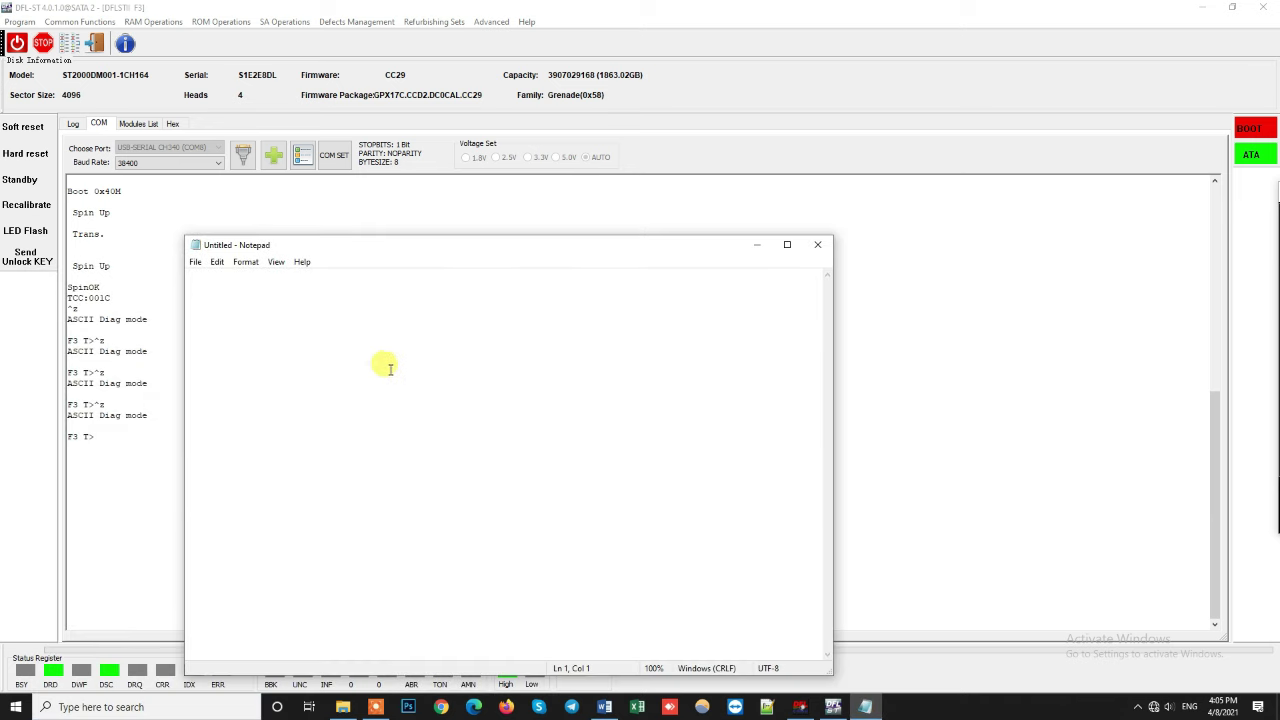
- Write "Control + Z (F3T)" in the note and move the Notepad window clear of the terminal output
text(con)
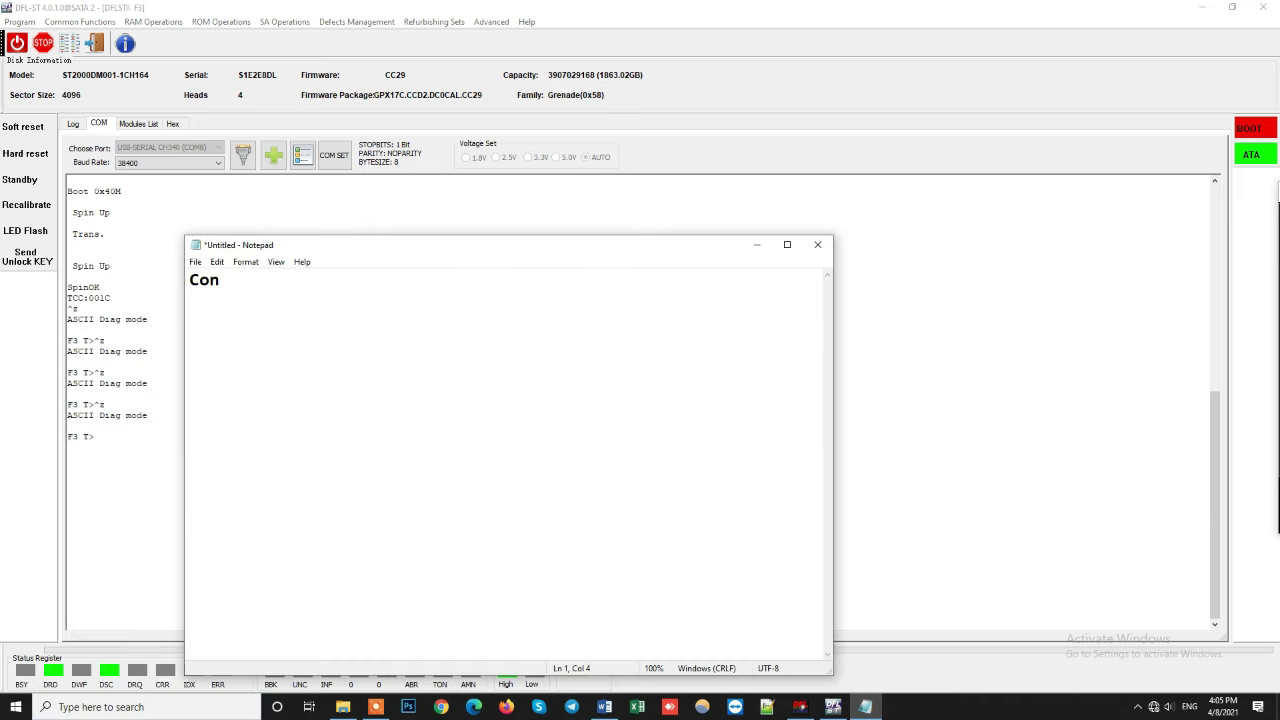
text(trol + Z (F)
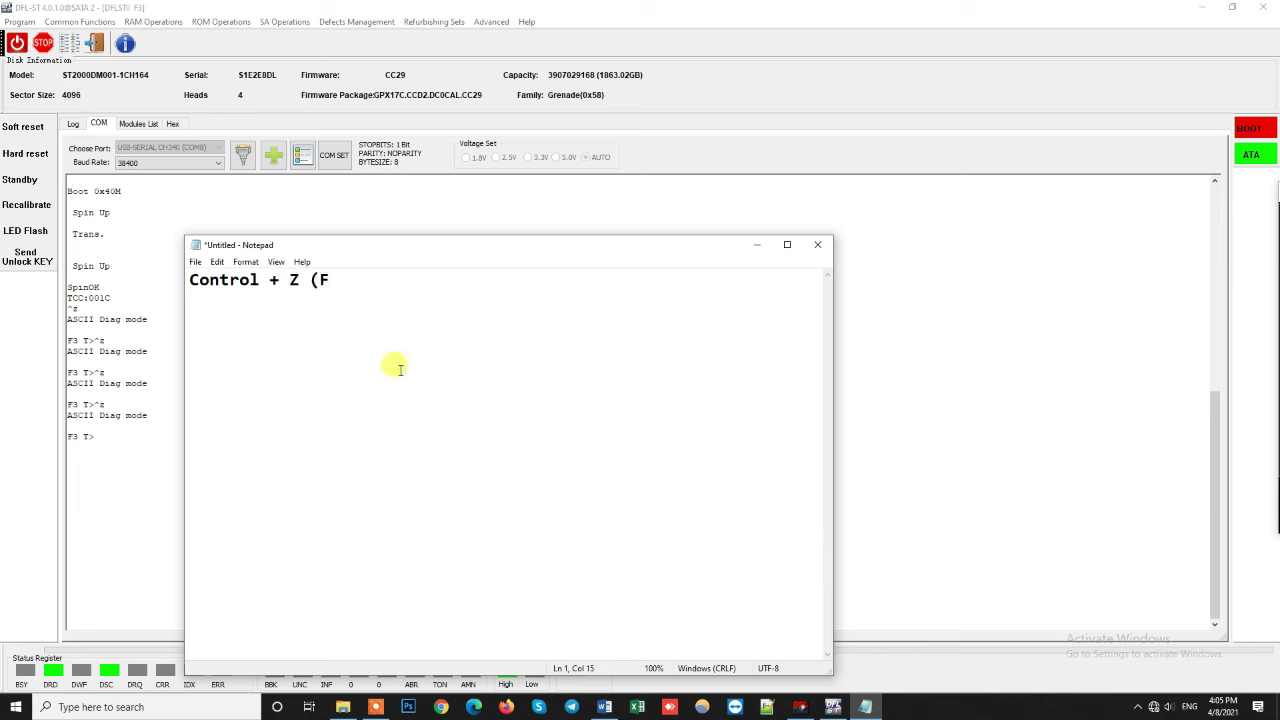
text(3T))
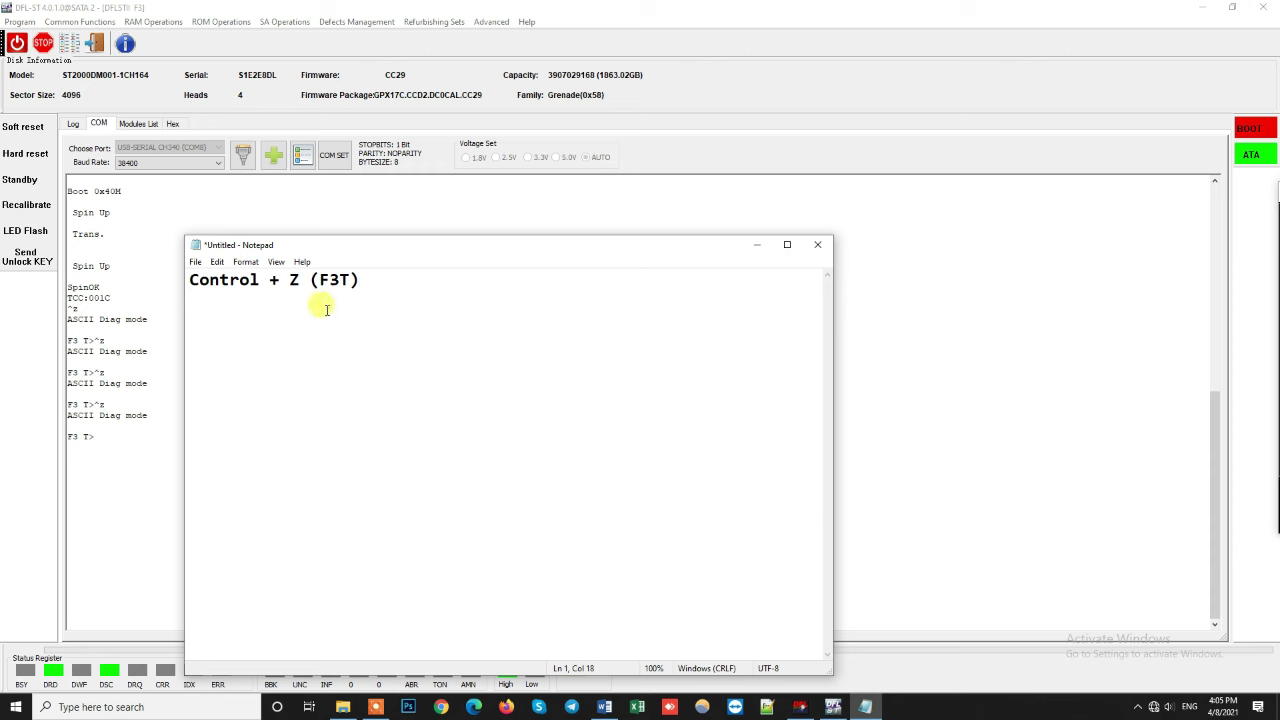
drag(408, 251, 840, 231)
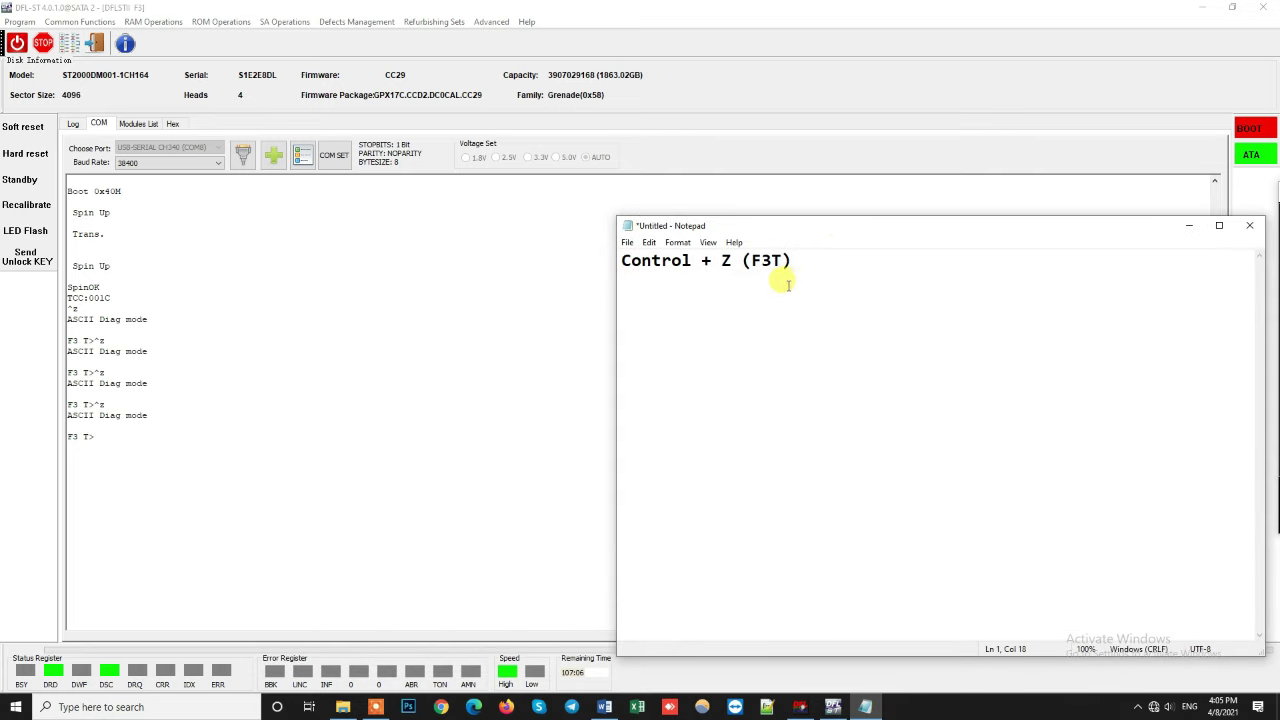
- Return to the COM terminal and send the ^Z command three more times at the F3 T> prompt
click(100, 450)
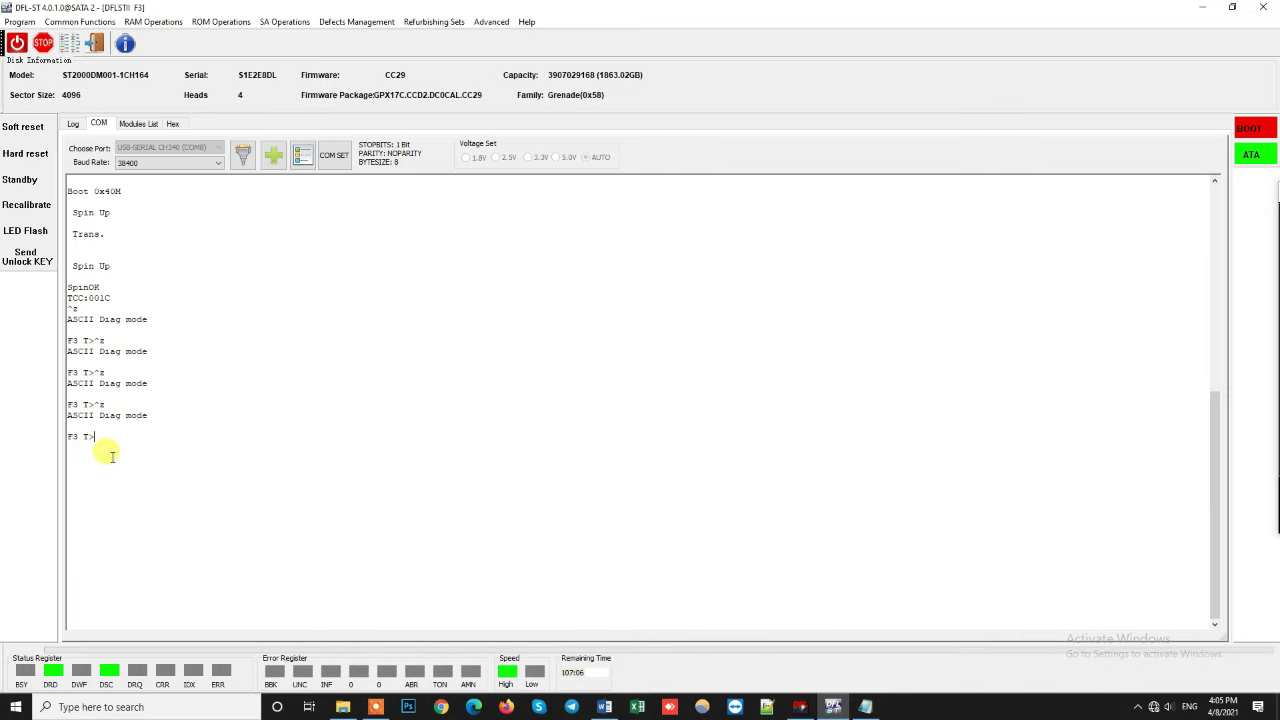
key(ctrl+z)
key(ctrl+z)
key(ctrl+z)
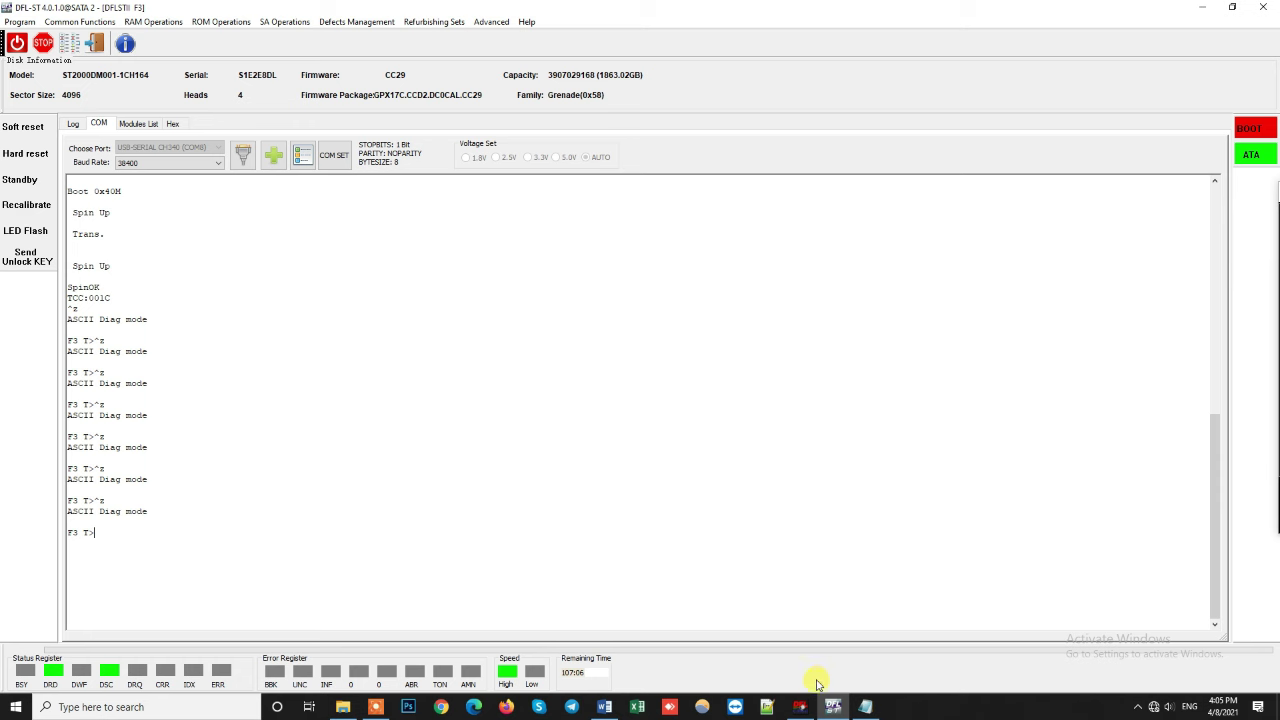
- Switch to the Word notes and highlight the COM Mode sentence recommending the Double-thread COM cable plus or Super COM Terminal Adapter Suite in light grey
click(604, 707)
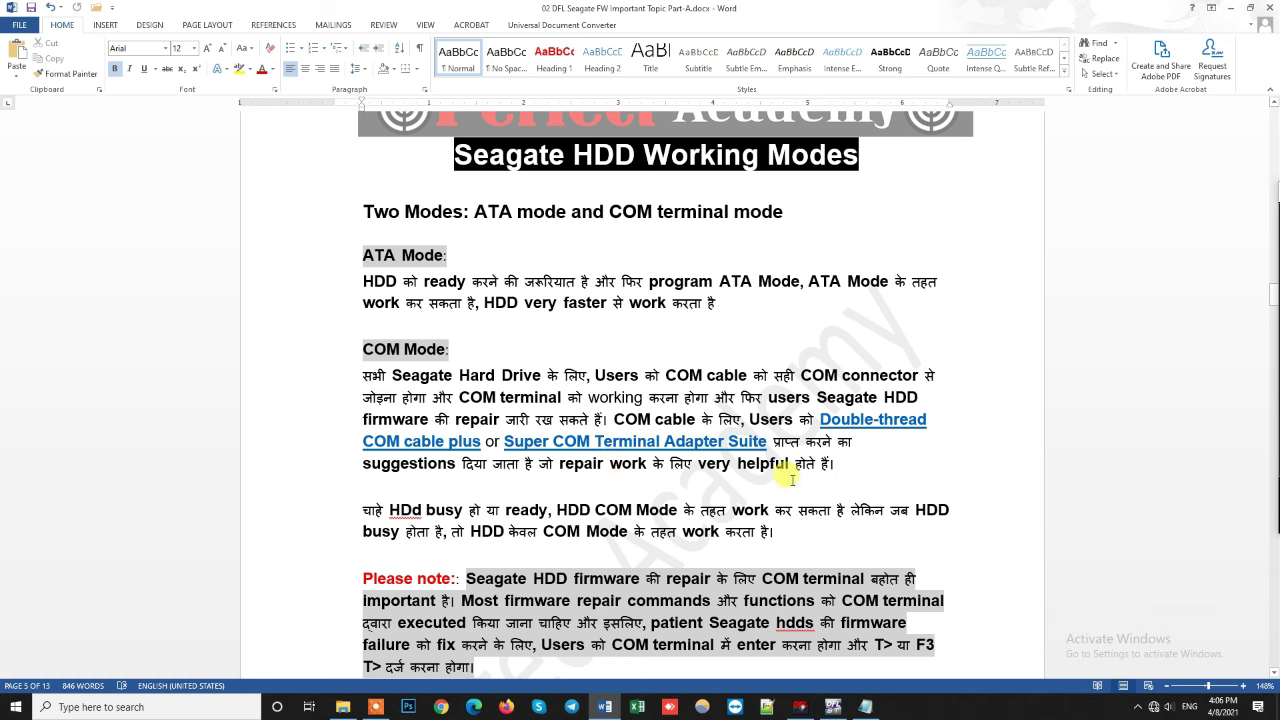
drag(848, 452, 757, 419)
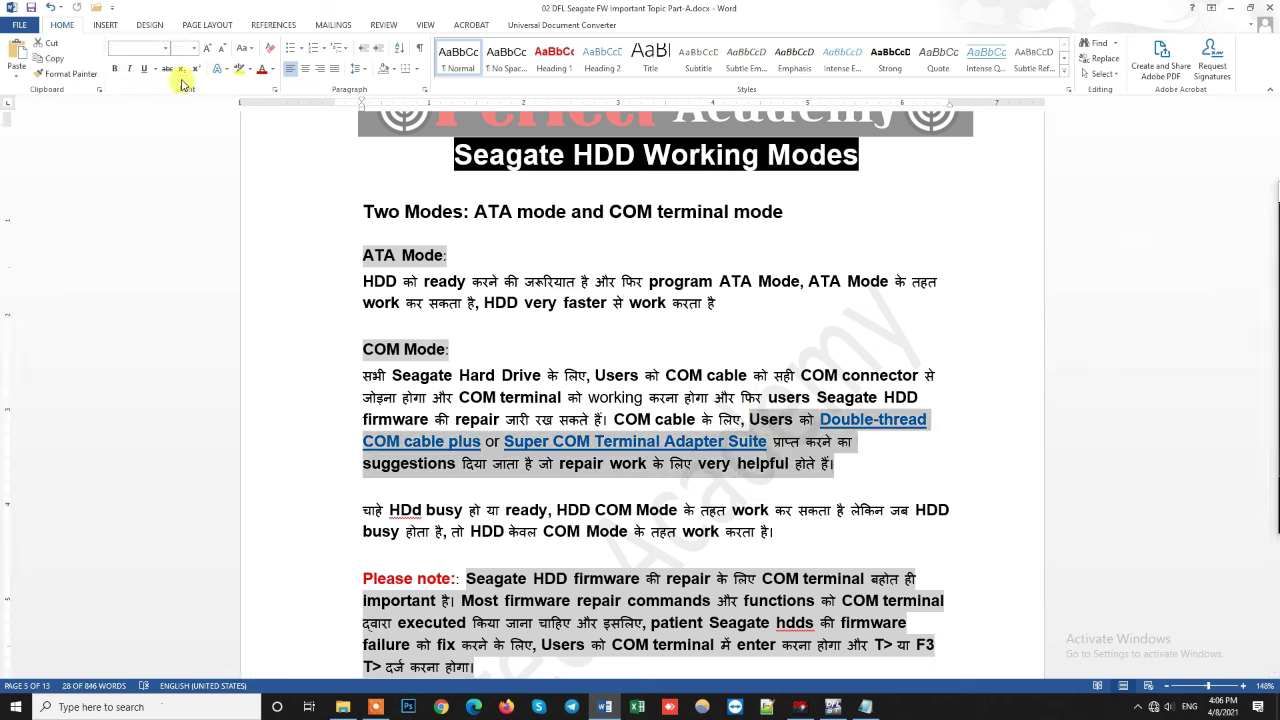
click(249, 69)
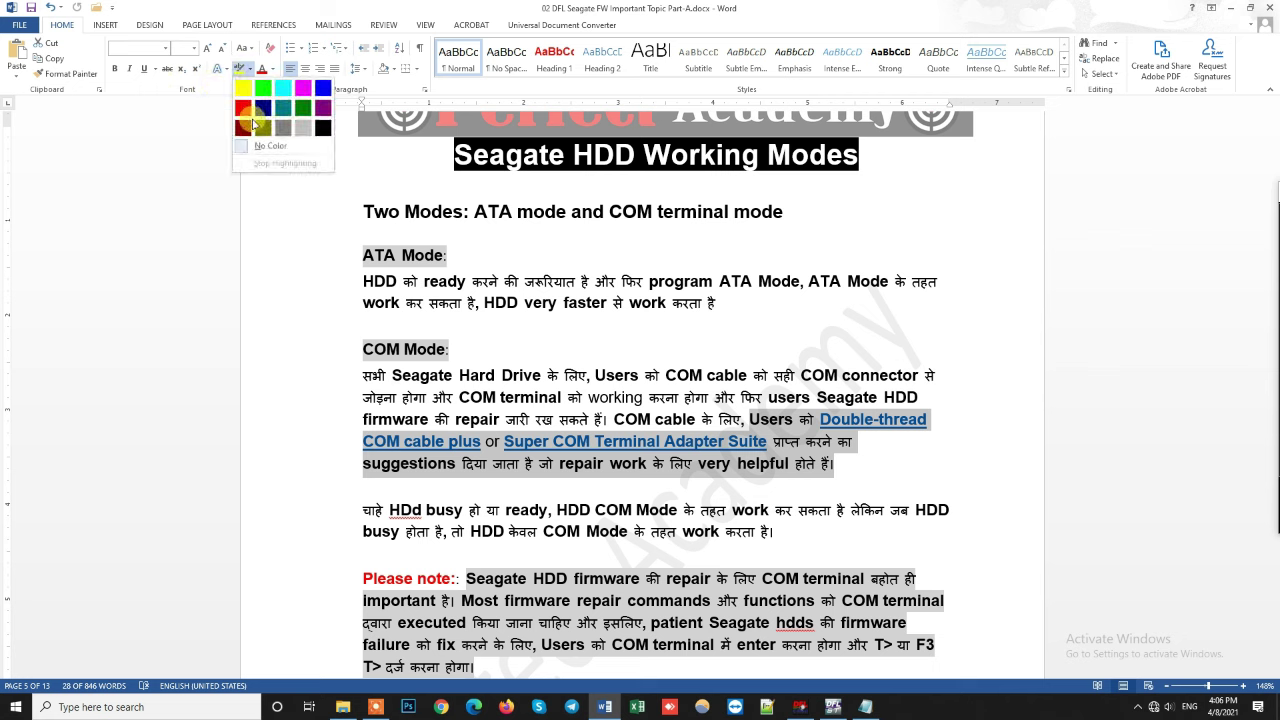
click(304, 130)
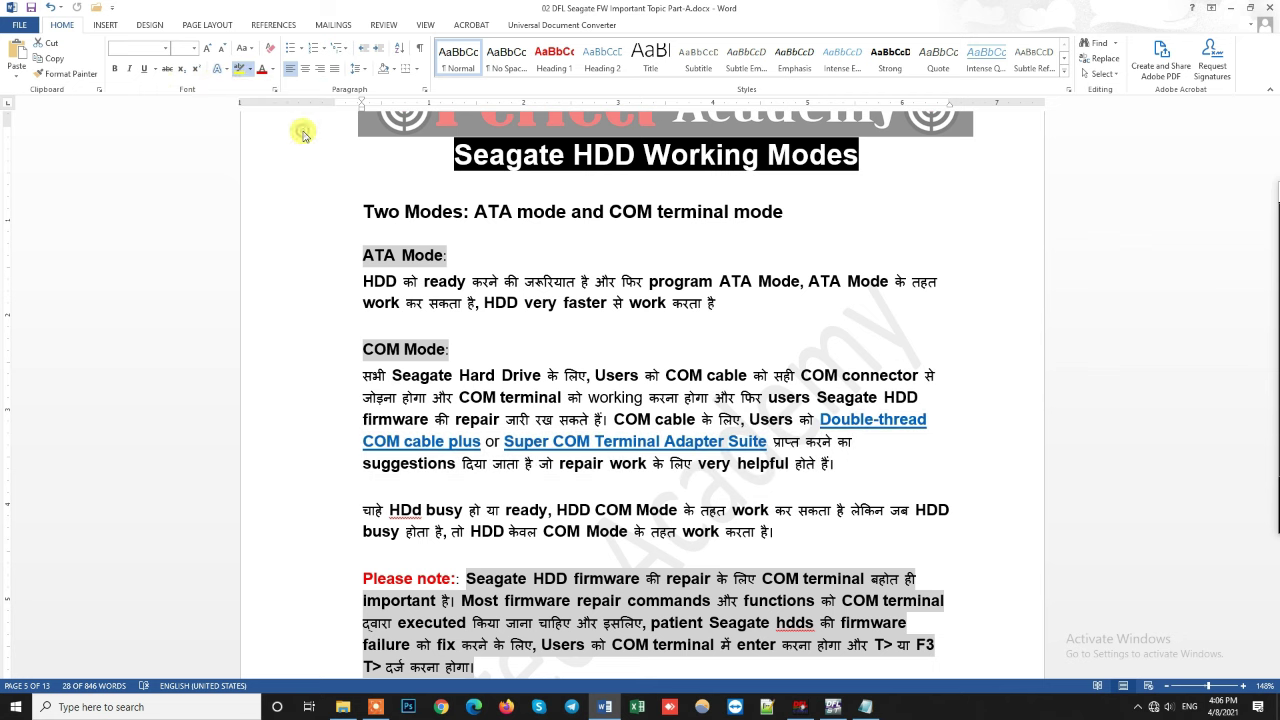
click(858, 463)
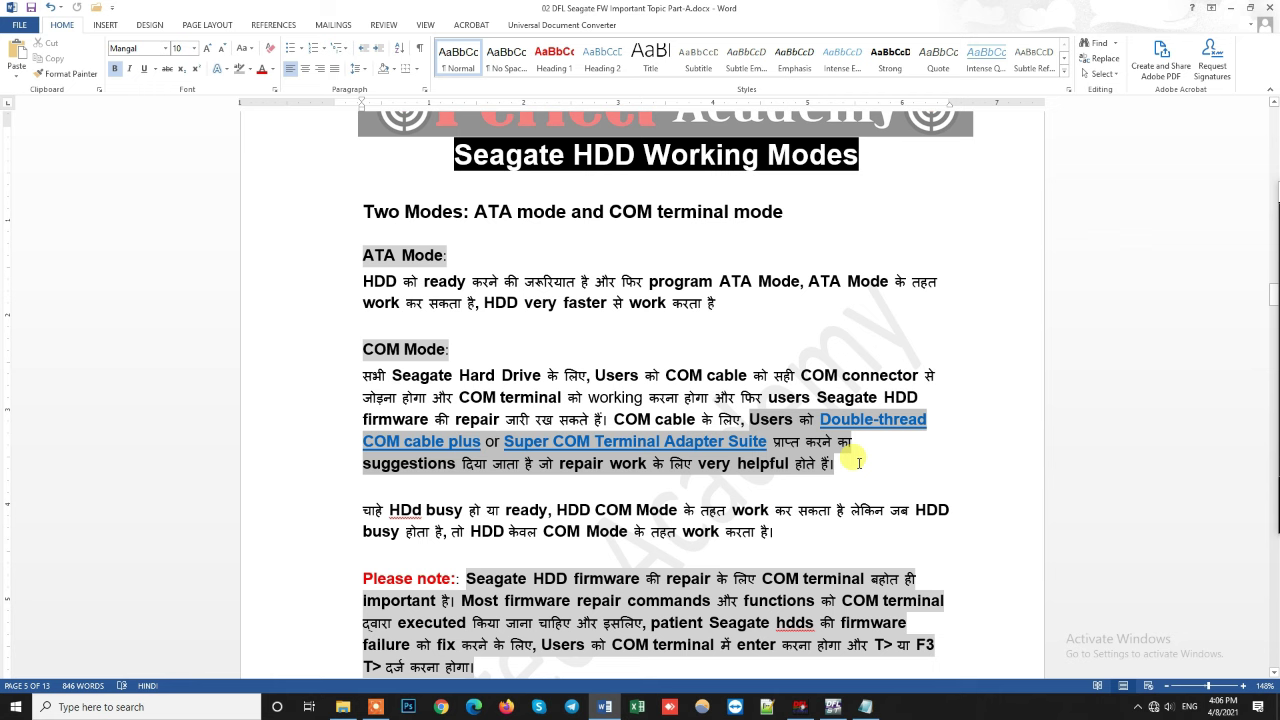
- Return to the DFL tool, send the ^Z command several more times at the F3 T> prompt, and power off the drive
scroll(858, 463, down, 2)
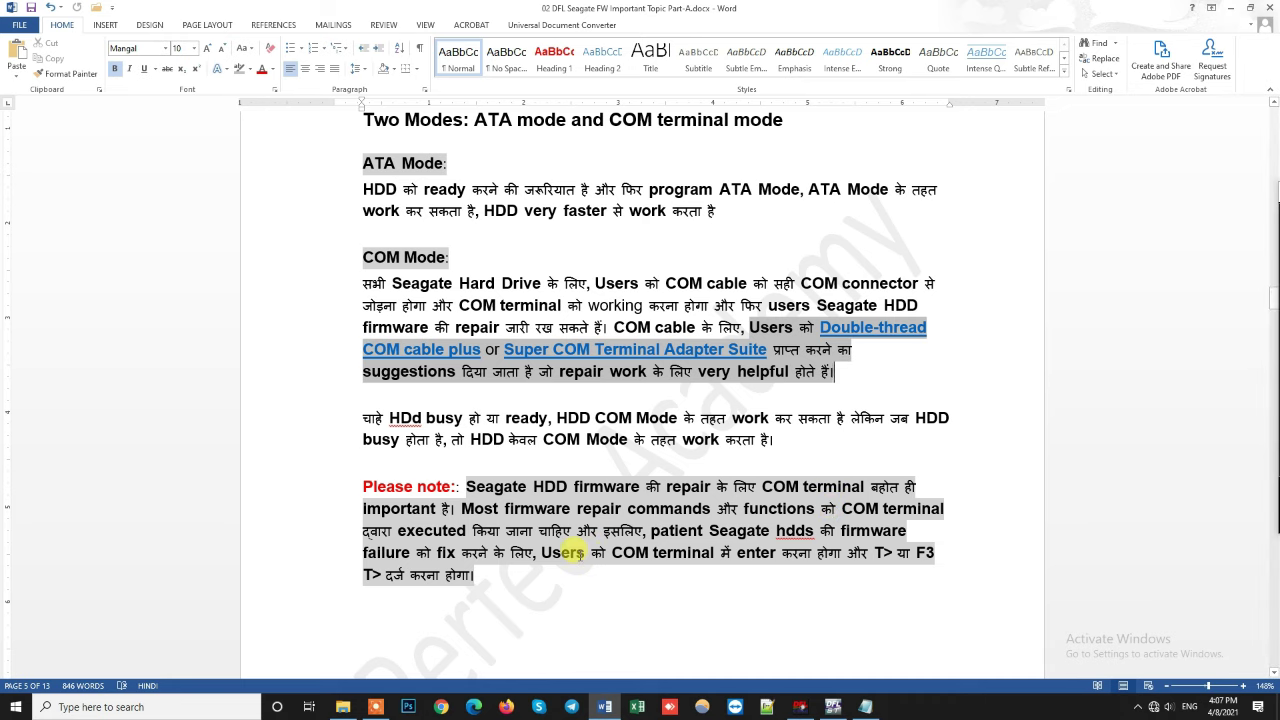
scroll(845, 663, down, 3)
click(833, 707)
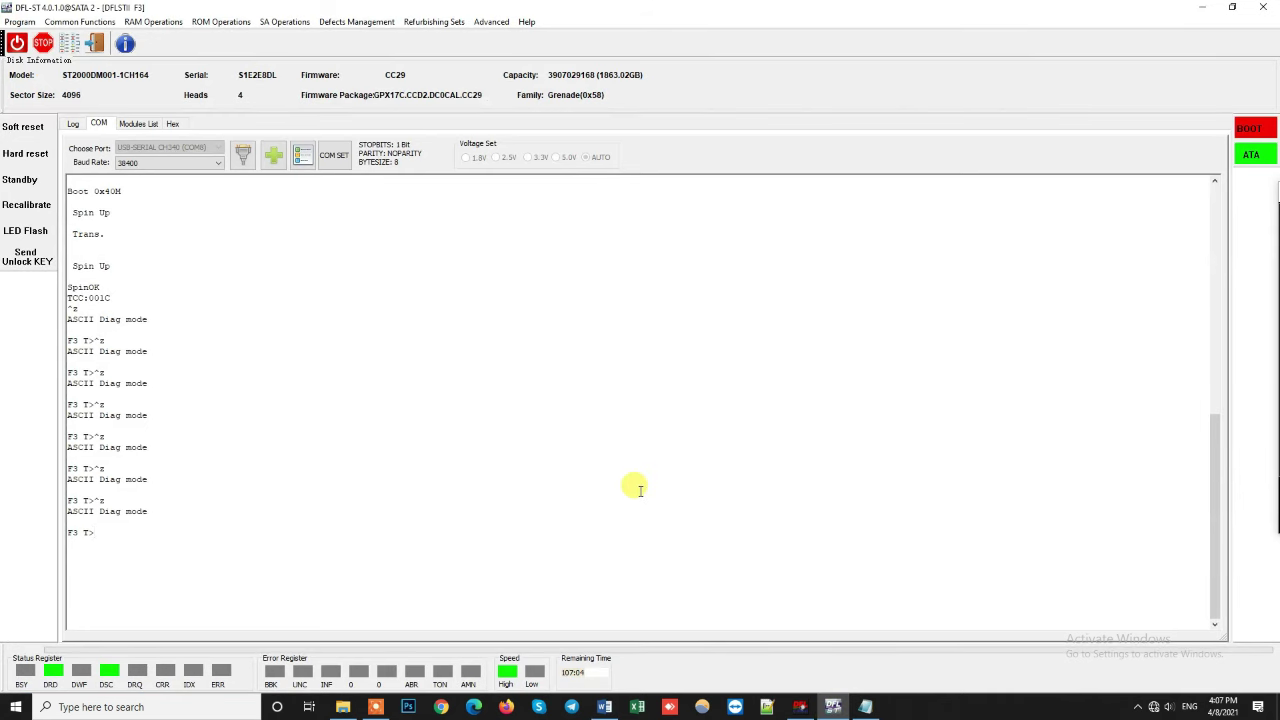
key(ctrl+z)
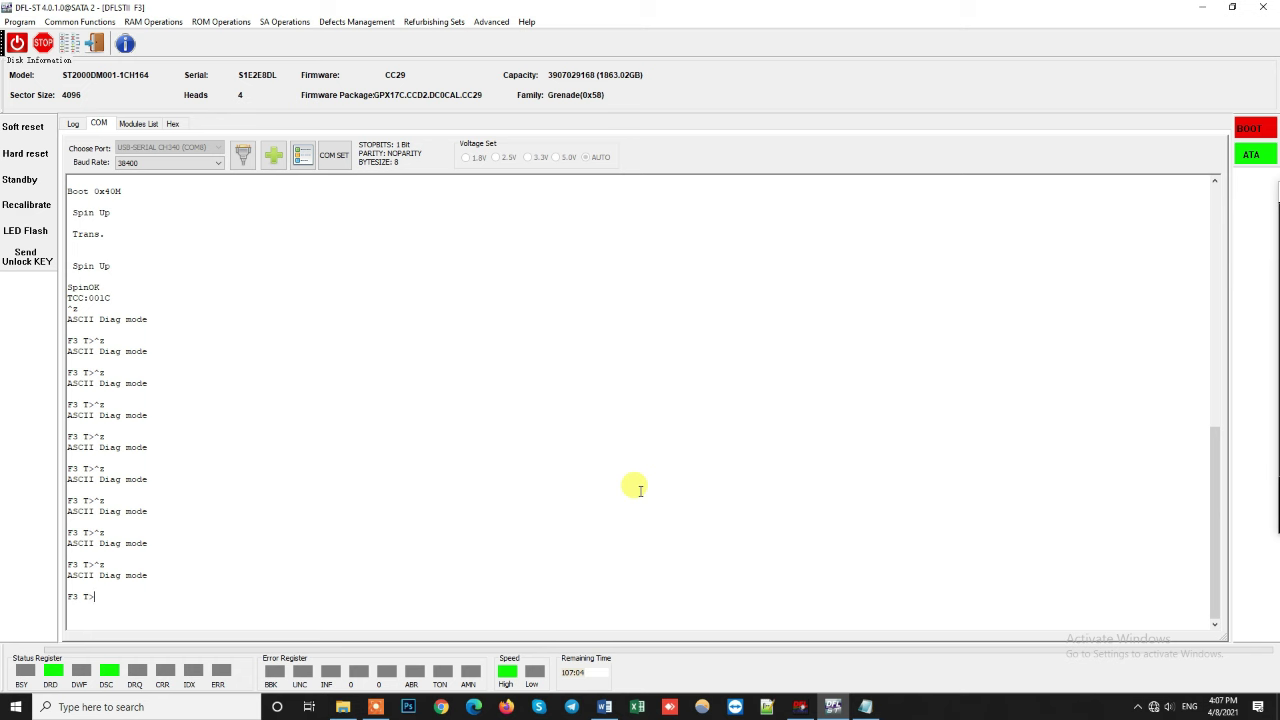
key(ctrl+z)
key(ctrl+z)
key(ctrl+z)
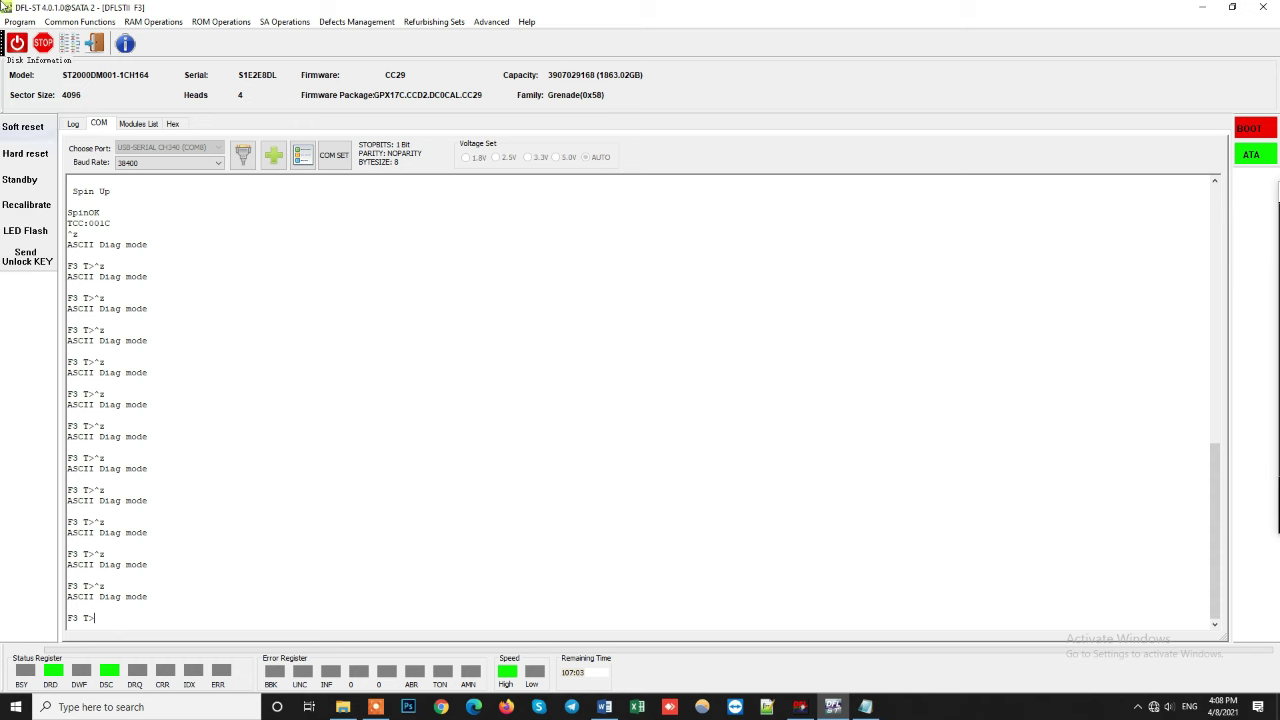
click(16, 43)
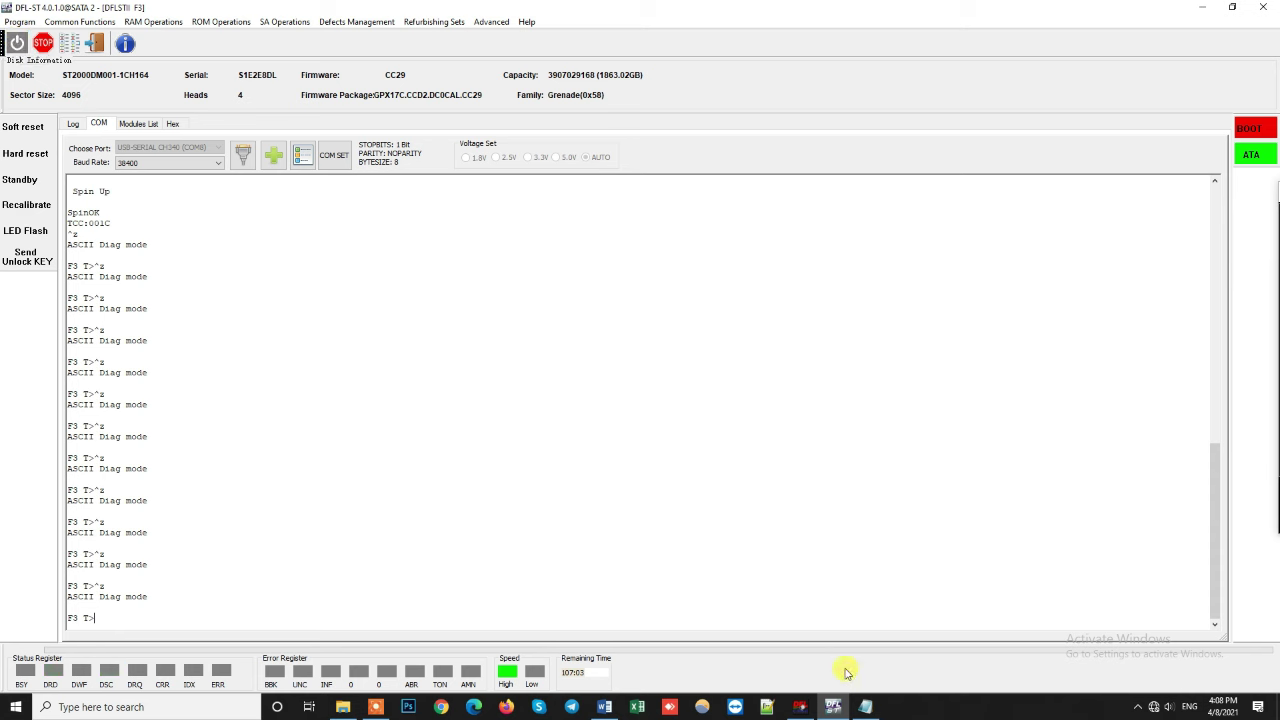
- In the Word notes' Recognize Seagate HDD Series And Femily section, replace the capital L in CTRL + L with lowercase l and save the document
click(607, 711)
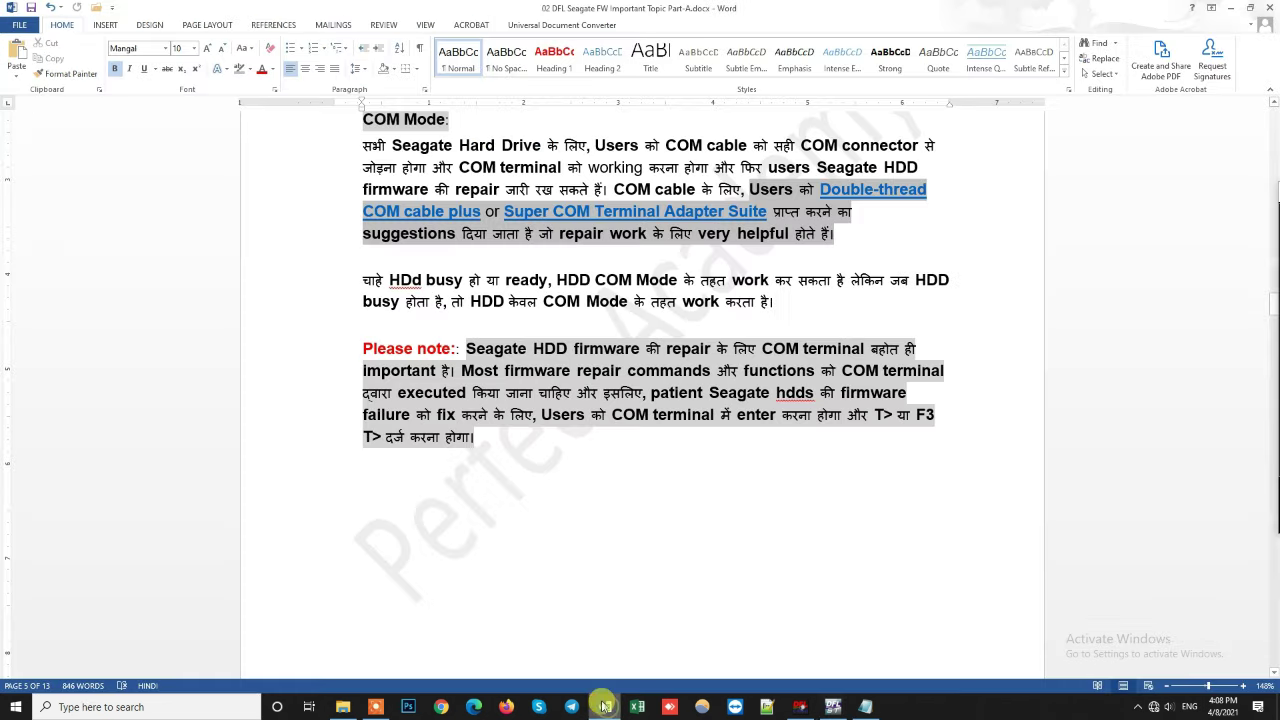
click(600, 460)
scroll(640, 448, down, 10)
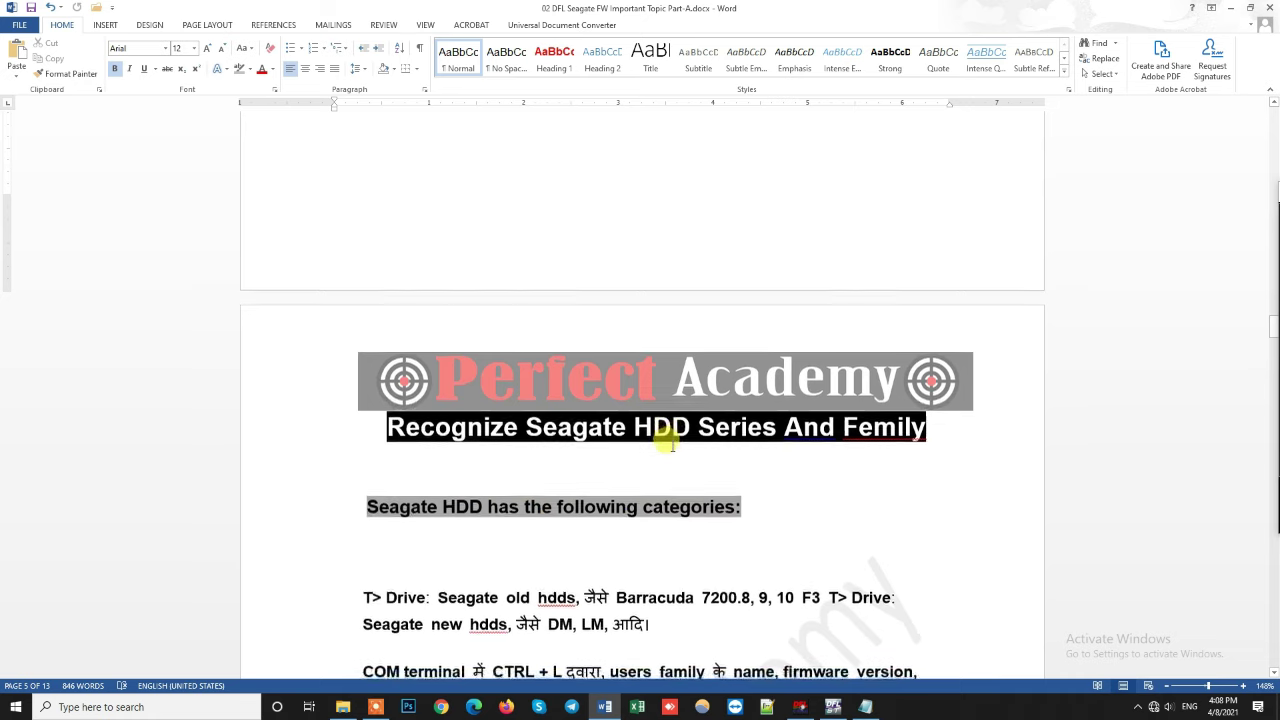
scroll(672, 445, down, 4)
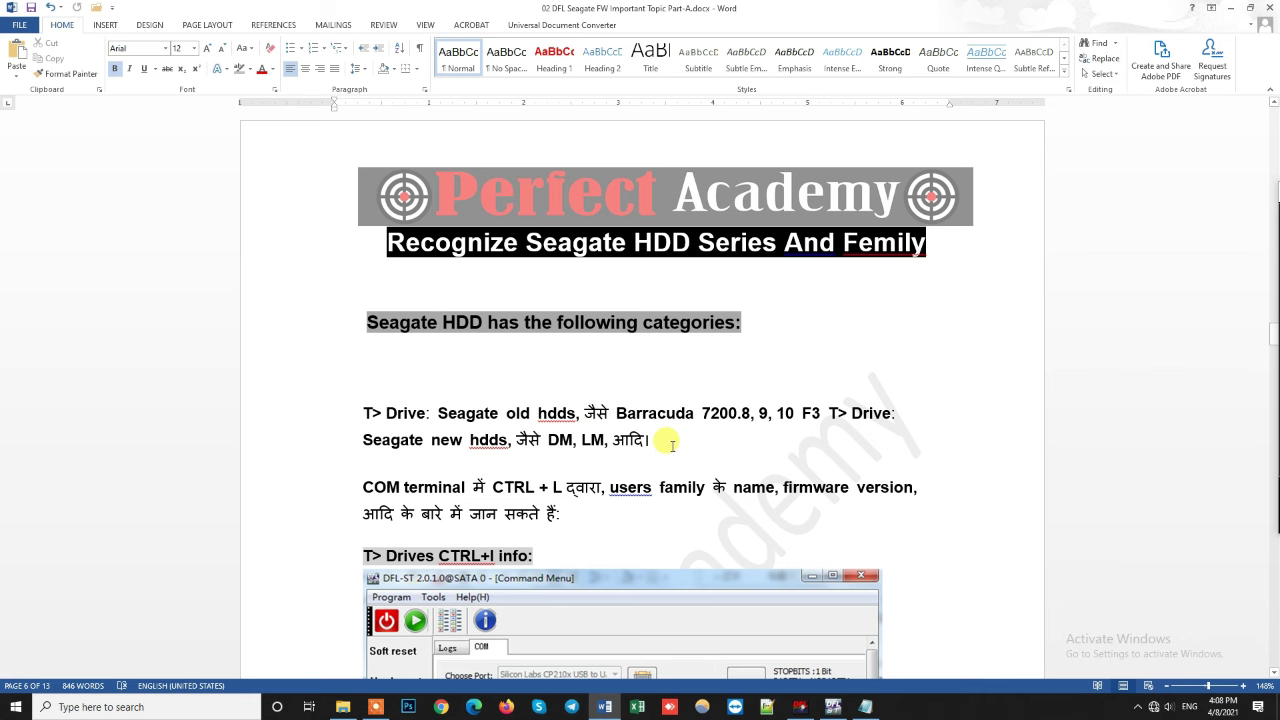
click(430, 366)
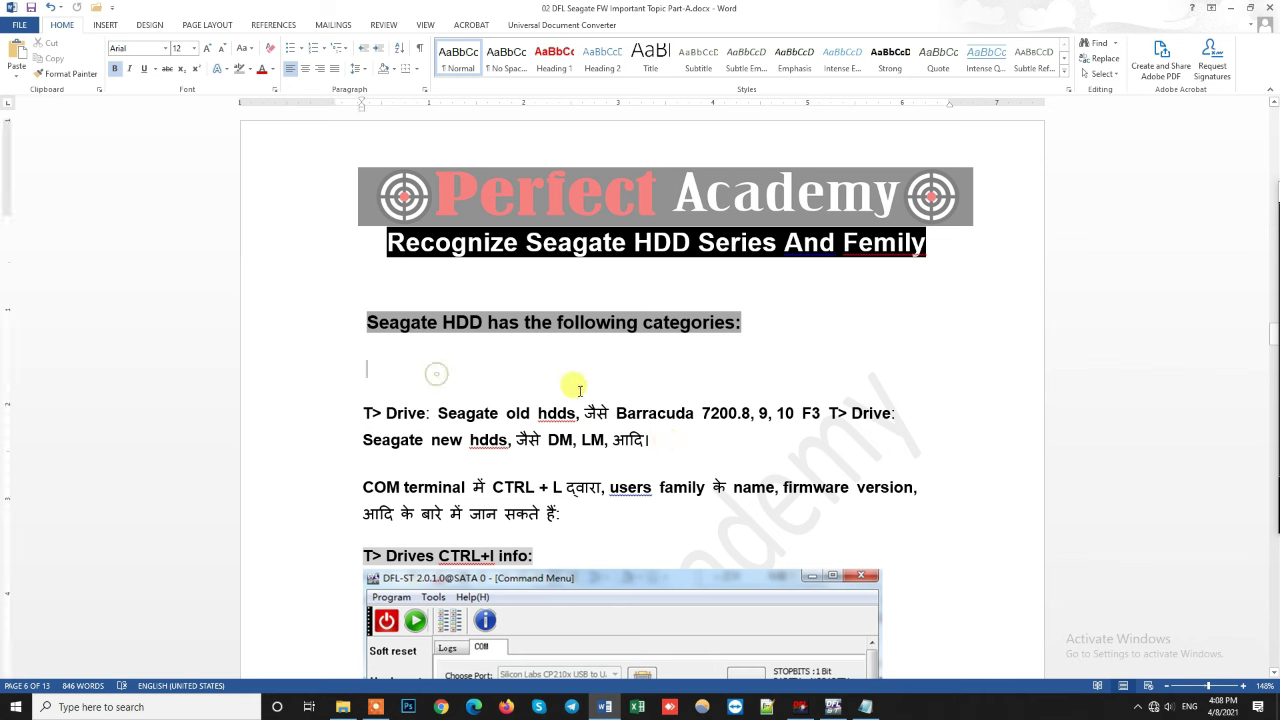
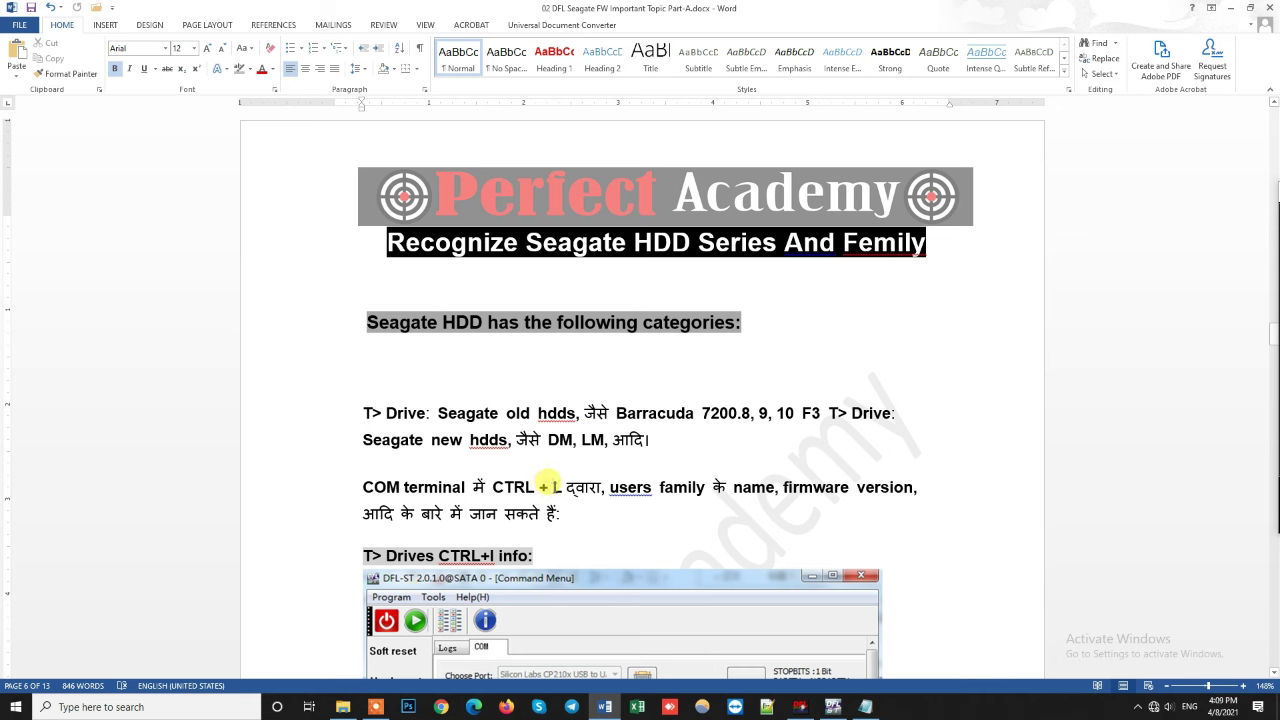
click(551, 487)
key(Delete)
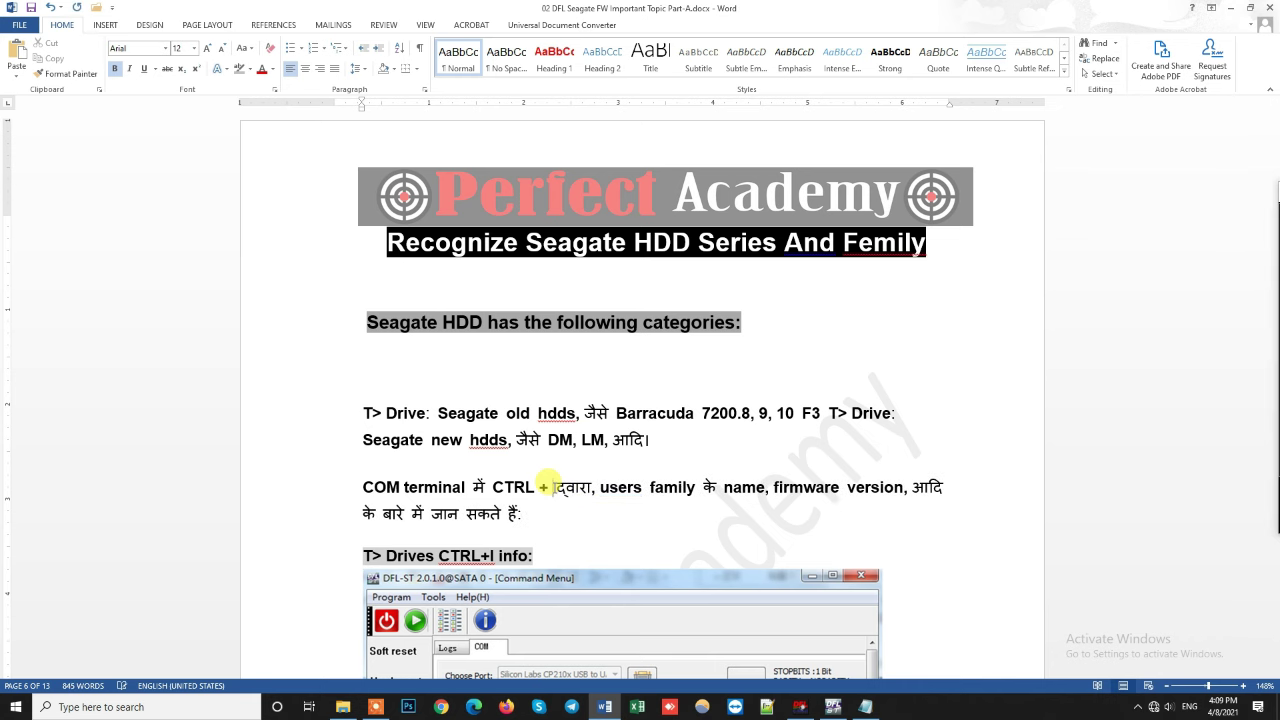
text(I)
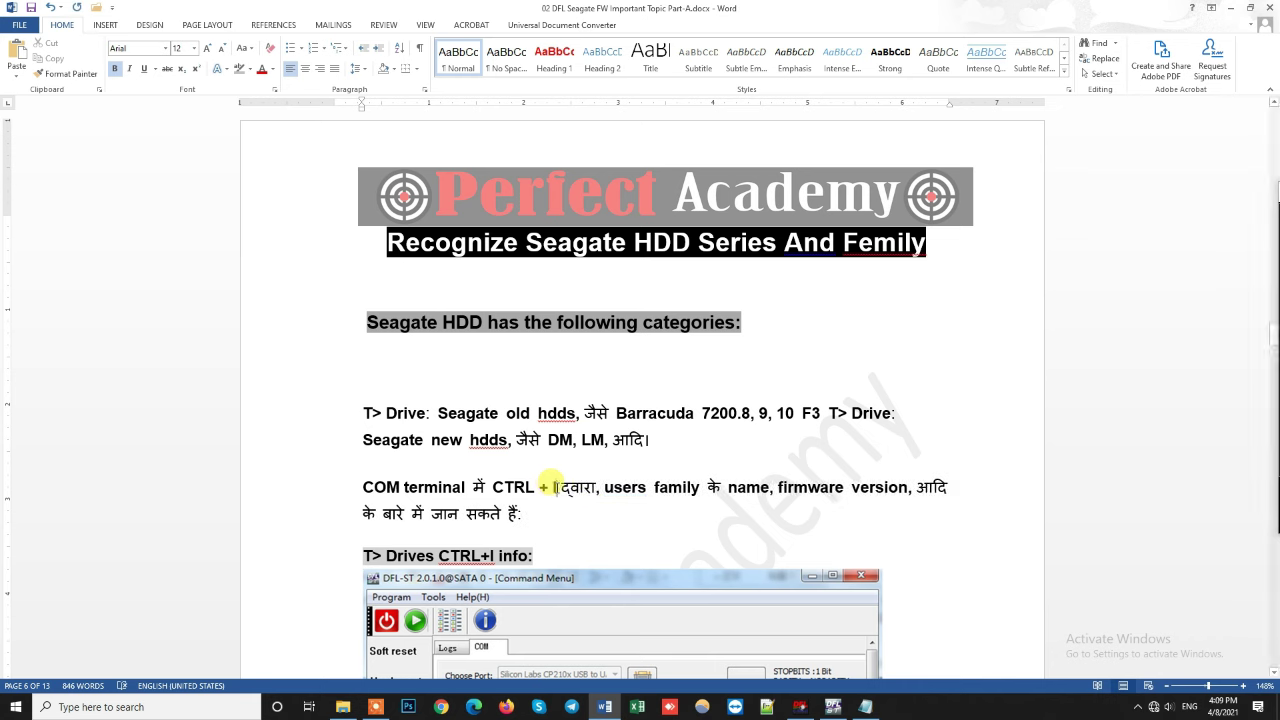
key(ctrl+s)
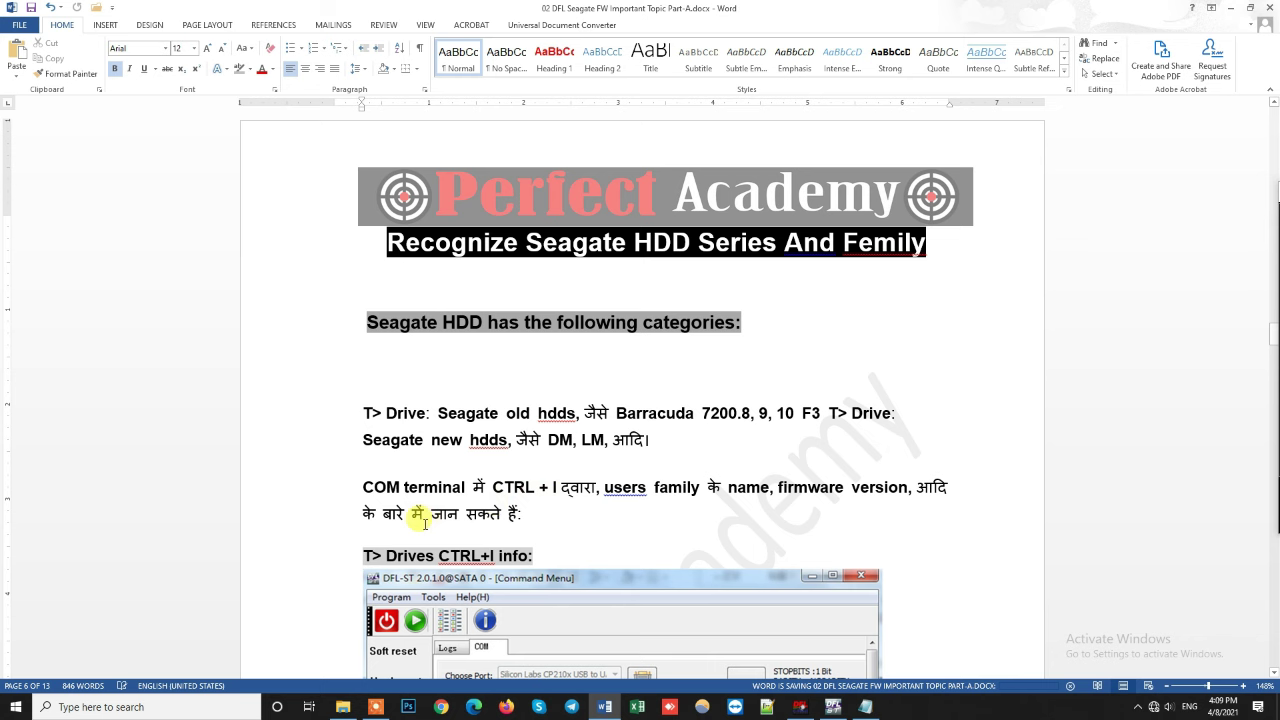
- Copy "CTRL + l" from the Word notes to the Notepad note's second line, append "(femily , preamp all )", and shift the Notepad window aside
drag(492, 487, 572, 482)
click(492, 487)
click(865, 707)
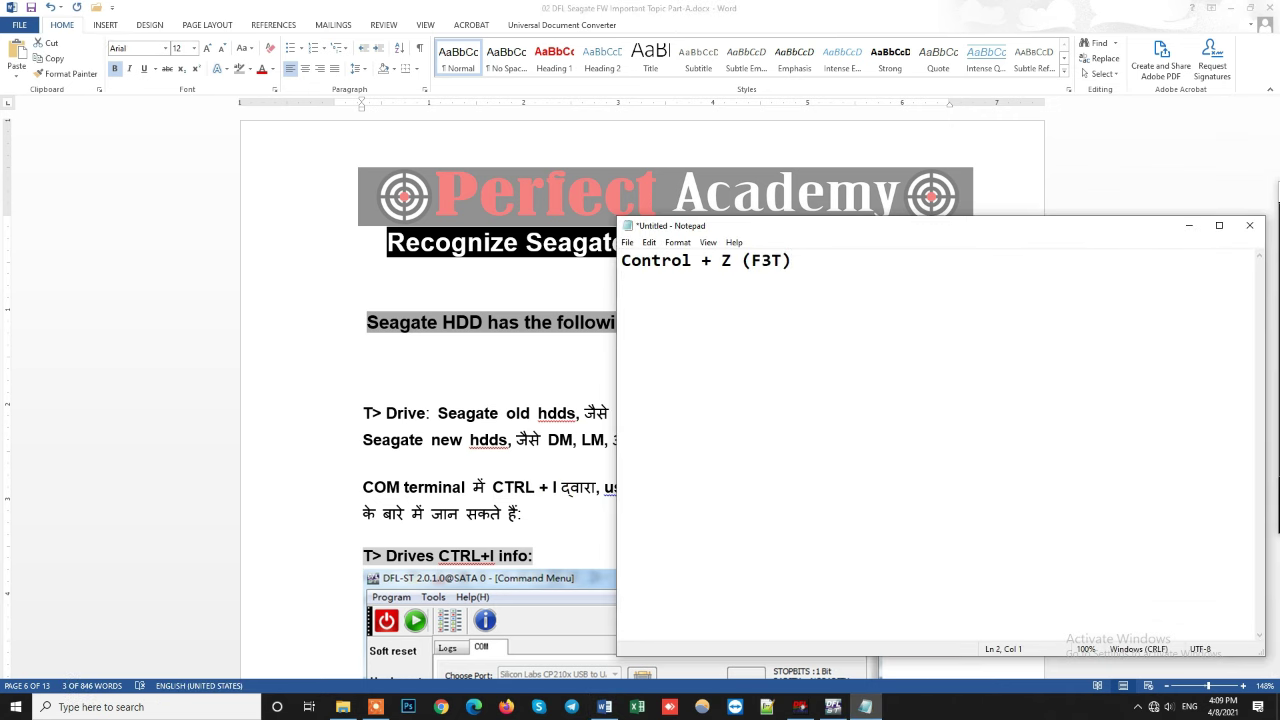
text(CTRL + l)
text((fem)
key(BackSpace)
text(femily)
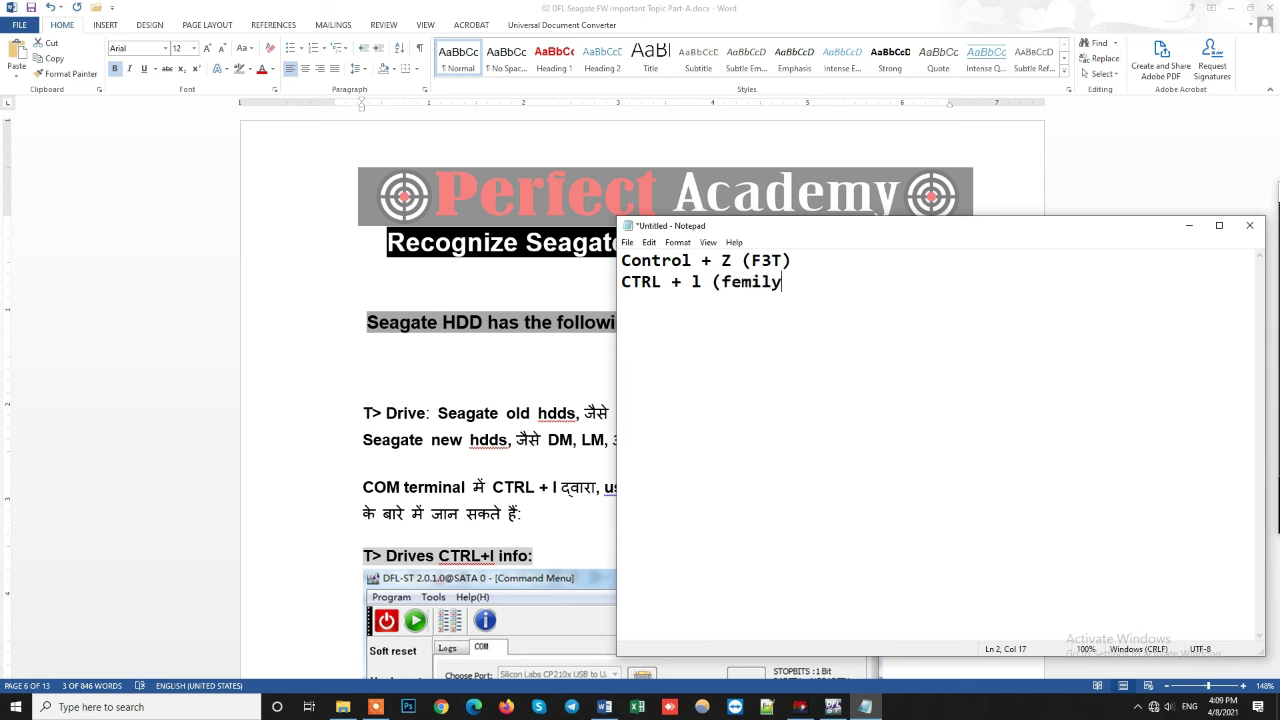
text( , )
text(preamp)
text(le)
key(BackSpace)
key(BackSpace)
text(all ))
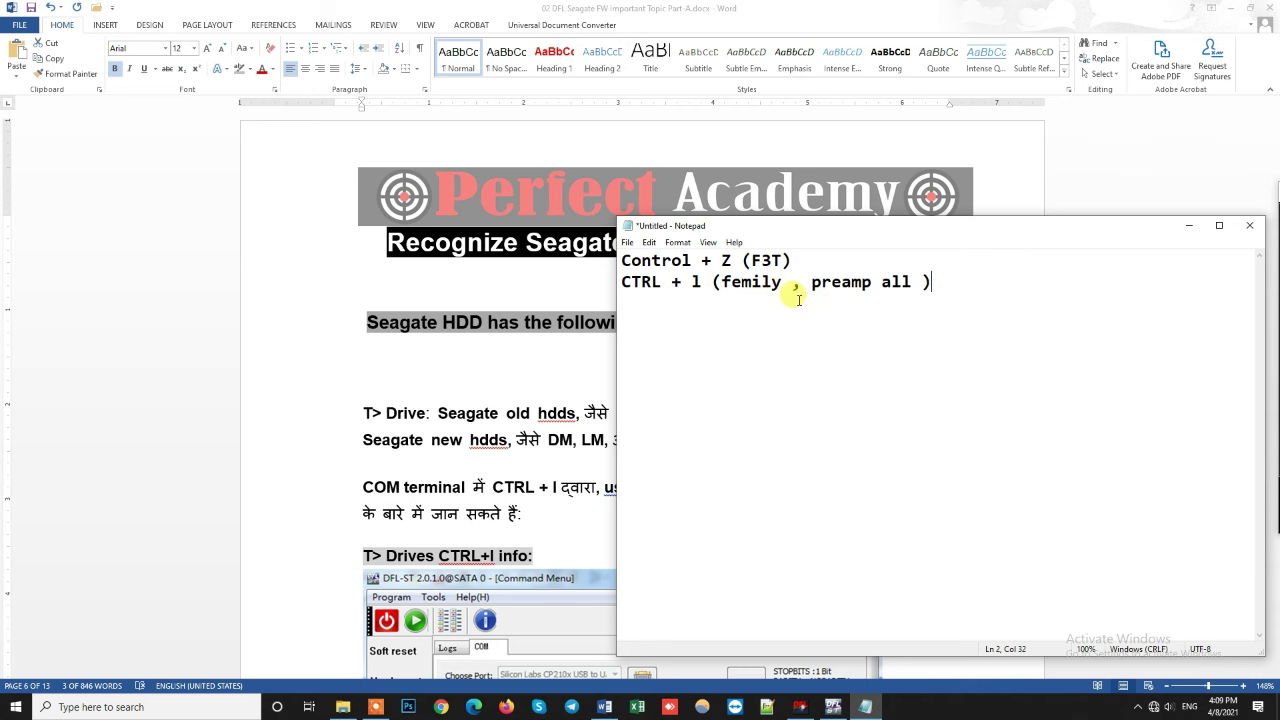
drag(963, 226, 1149, 246)
- View the T> Drives example in Word, return to the DFL tool, power on the drive and send ^Z repeatedly to enter ASCII Diag mode
click(763, 444)
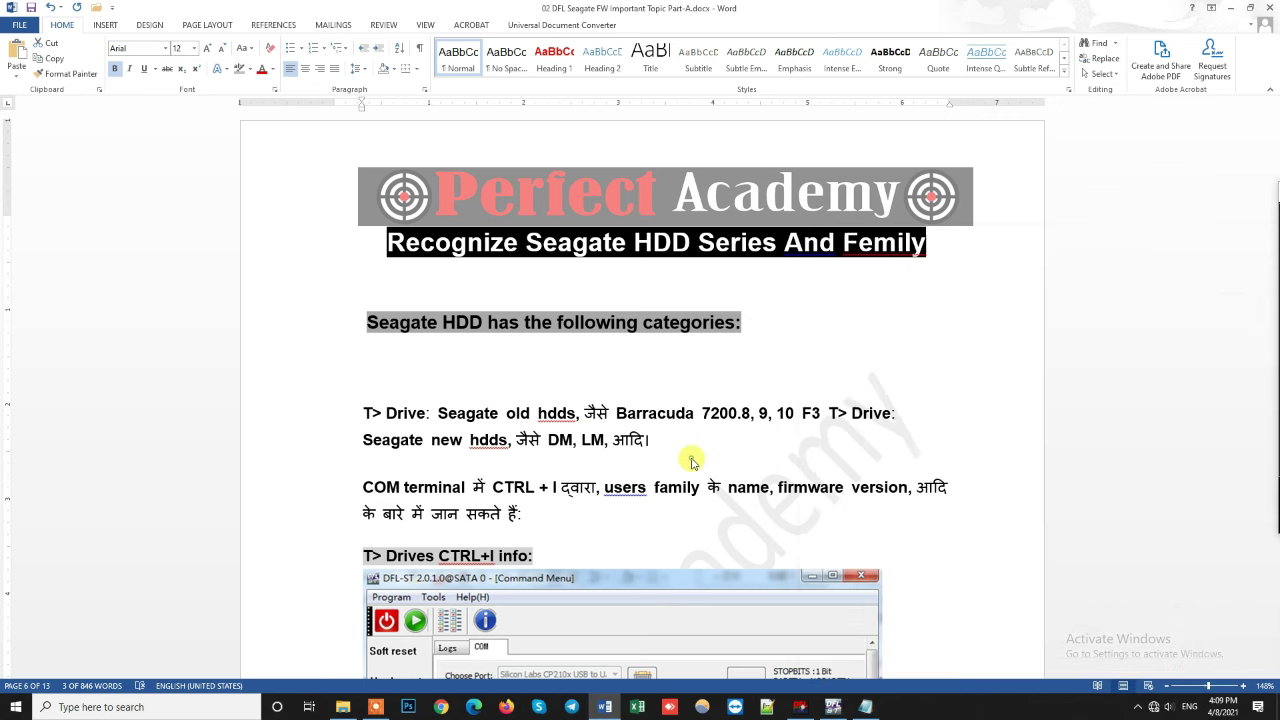
scroll(749, 486, down, 5)
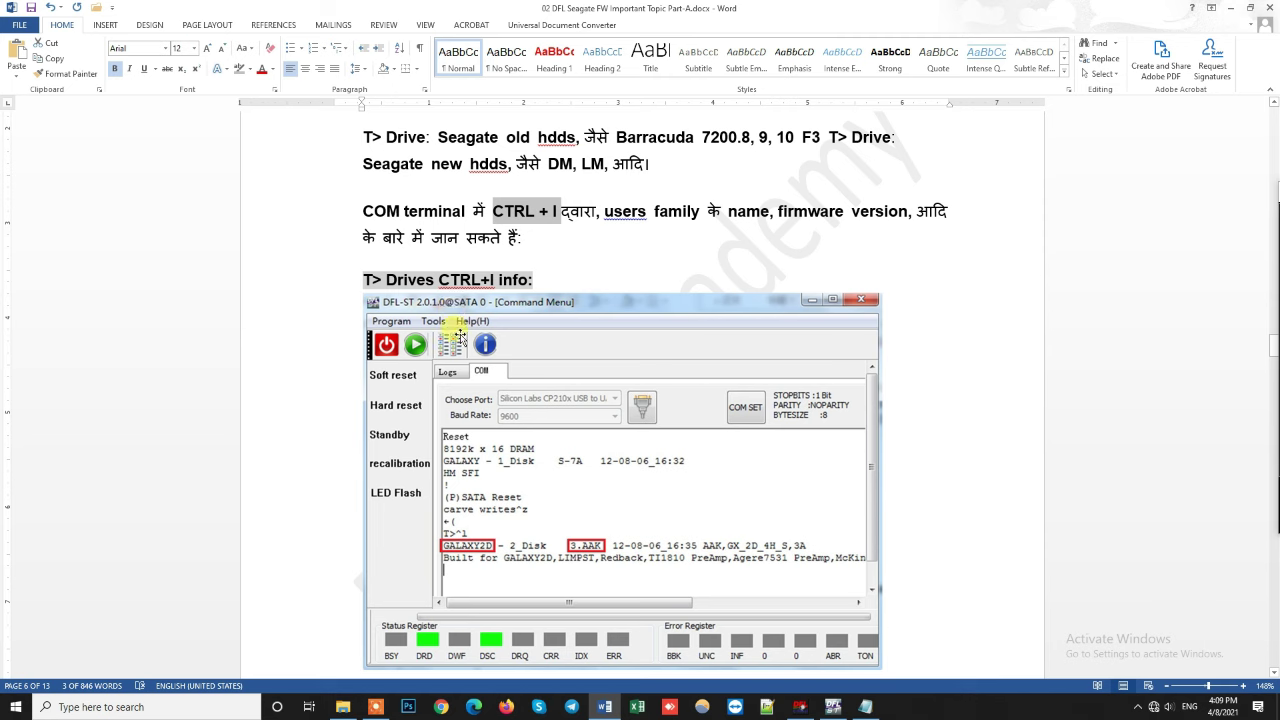
click(832, 707)
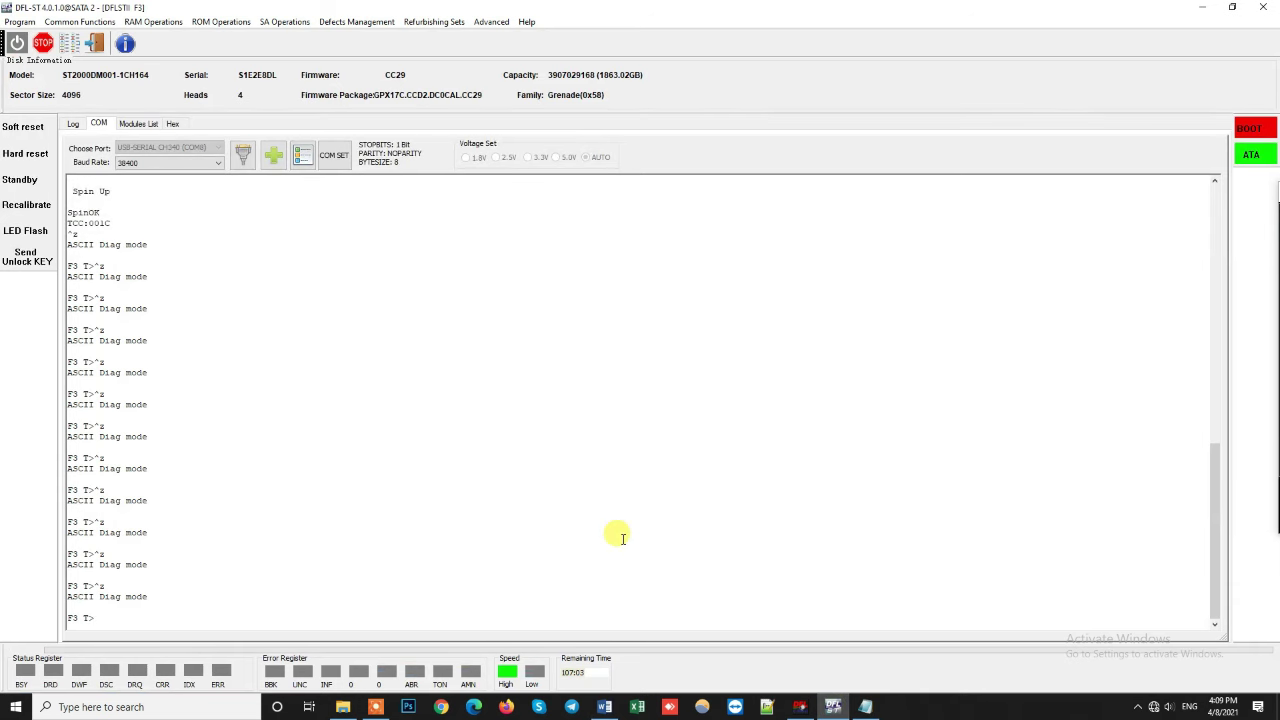
click(14, 45)
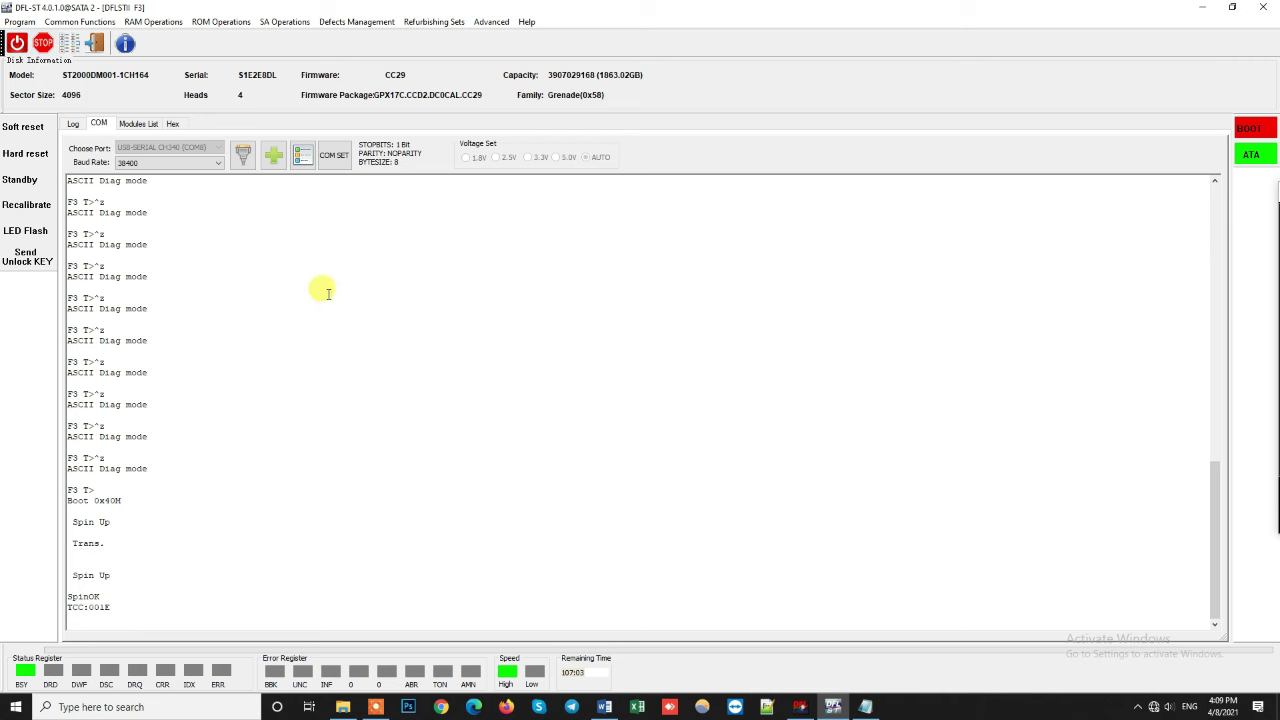
key(ctrl+z)
key(ctrl+z)
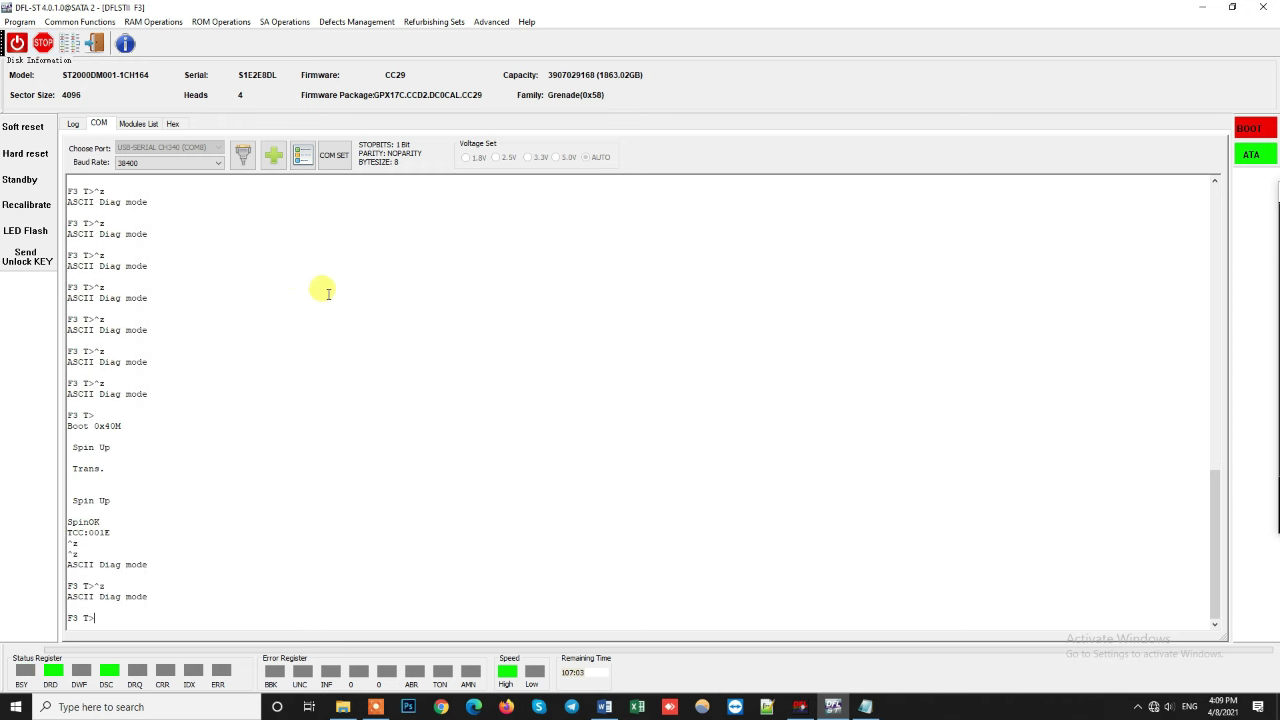
key(ctrl+z)
key(ctrl+z)
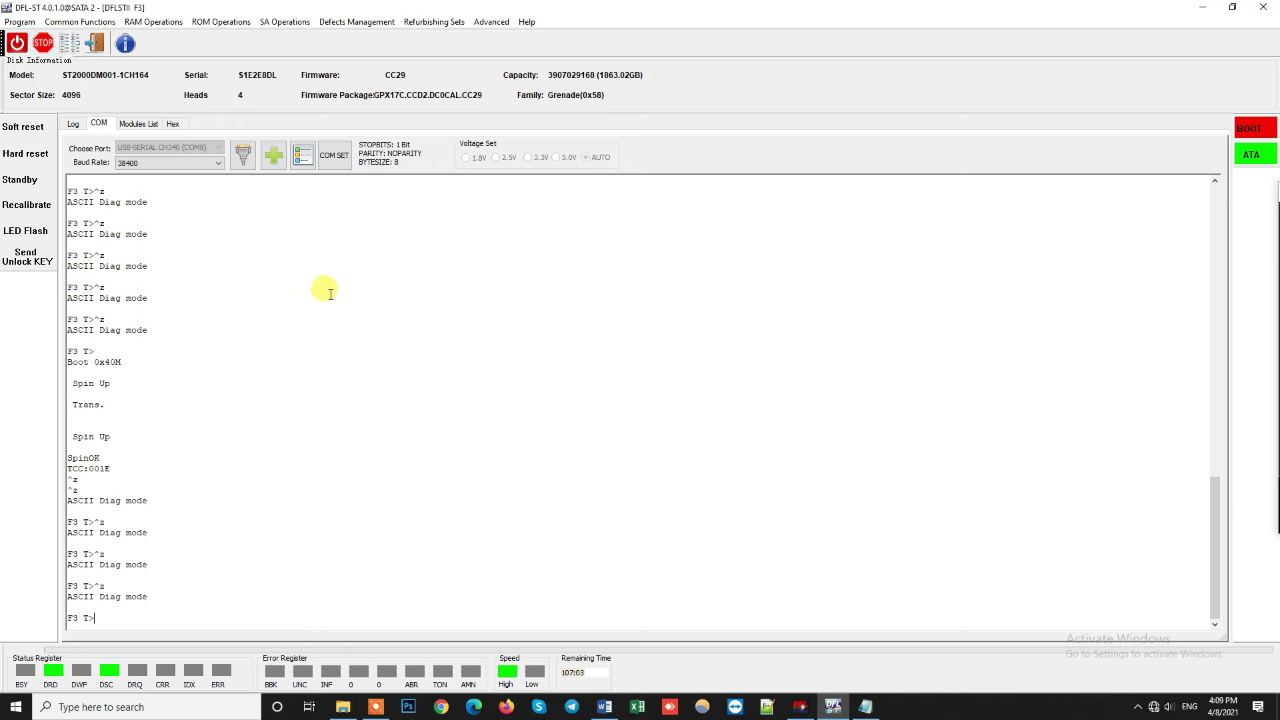
- Send the ^l command at the F3 T> prompt and select the FamilyId entry in the drive information output
key(ctrl+l)
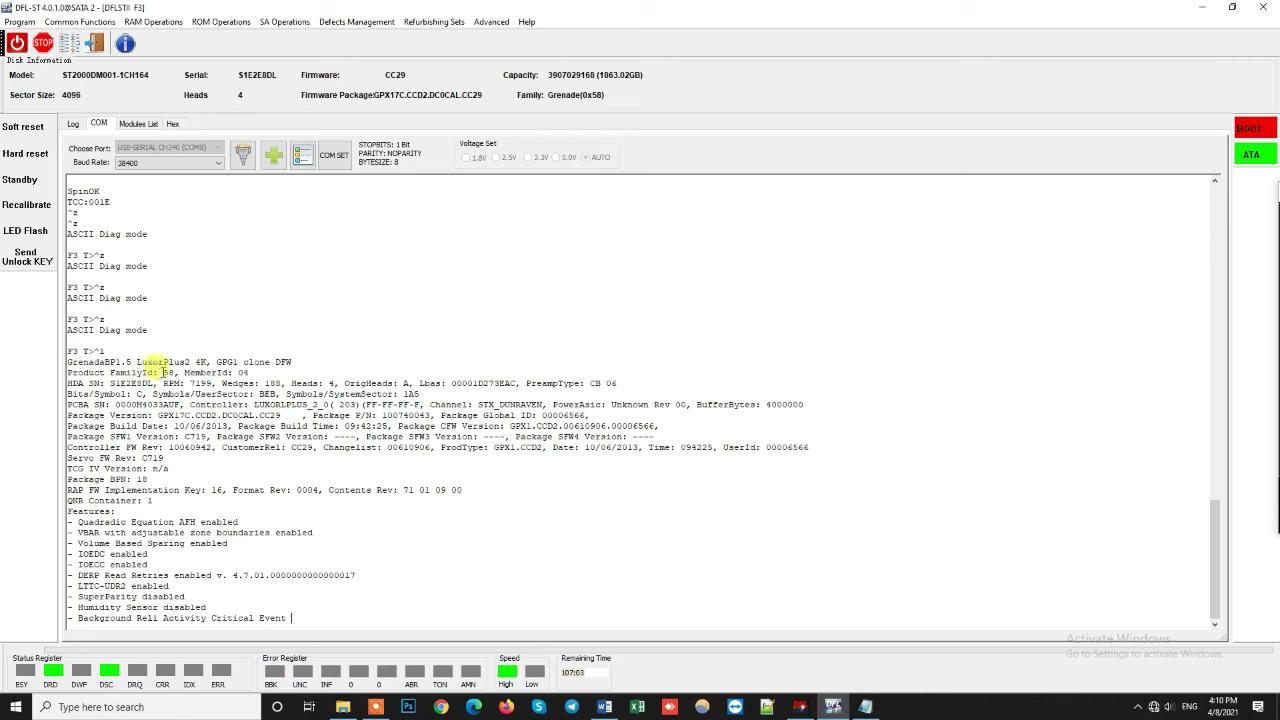
double_click(169, 372)
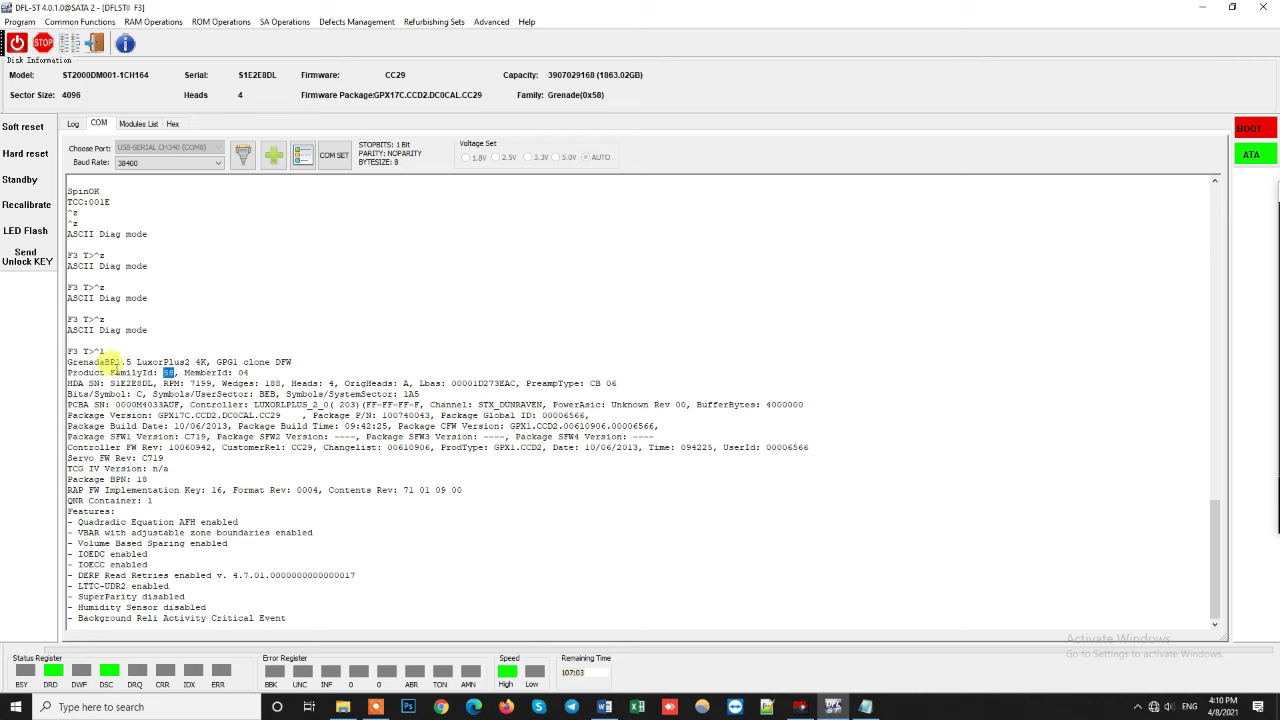
drag(111, 370, 175, 372)
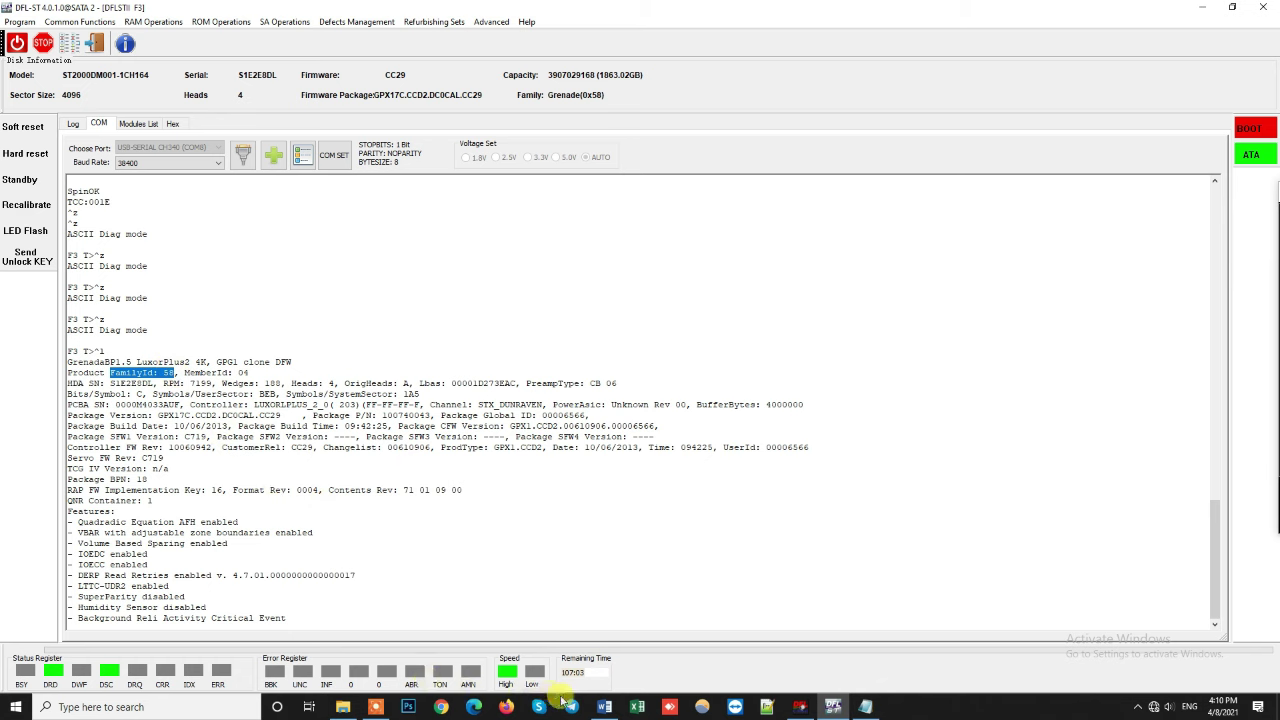
- Compare the T> Drives example in the Word notes with the DFL terminal output, marking the drive's family name and FamilyId value
click(601, 710)
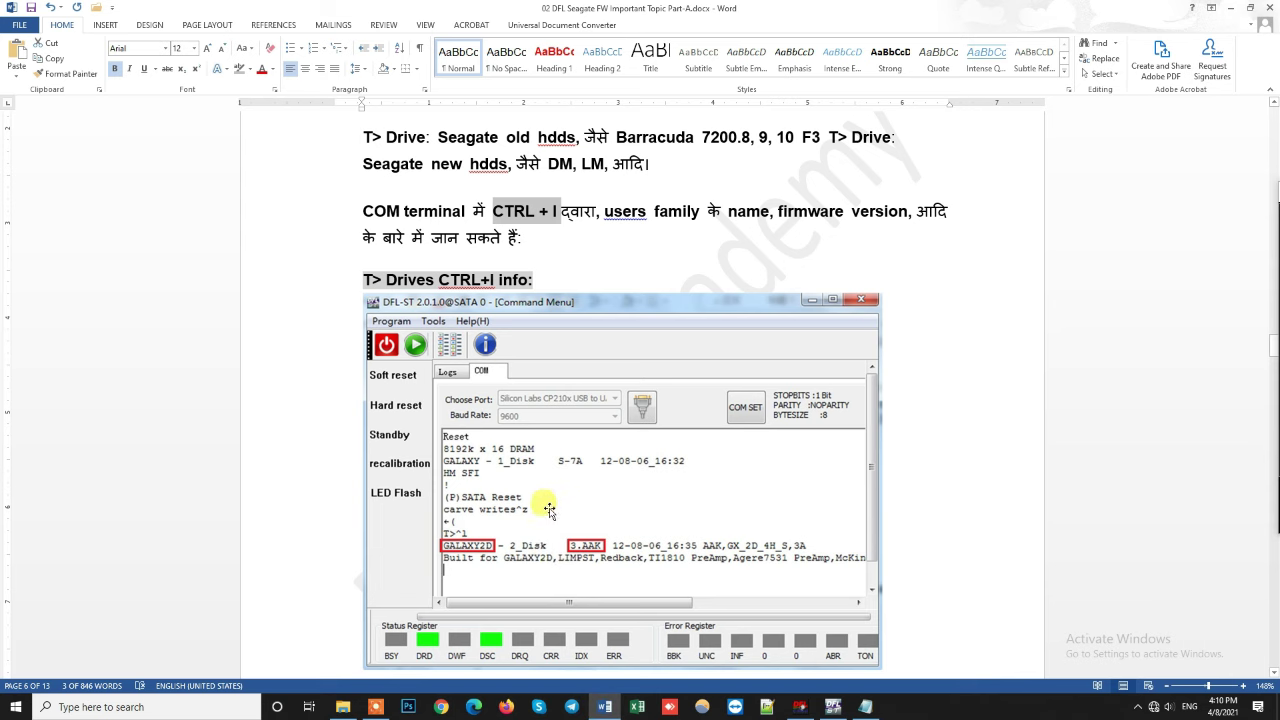
scroll(618, 505, down, 3)
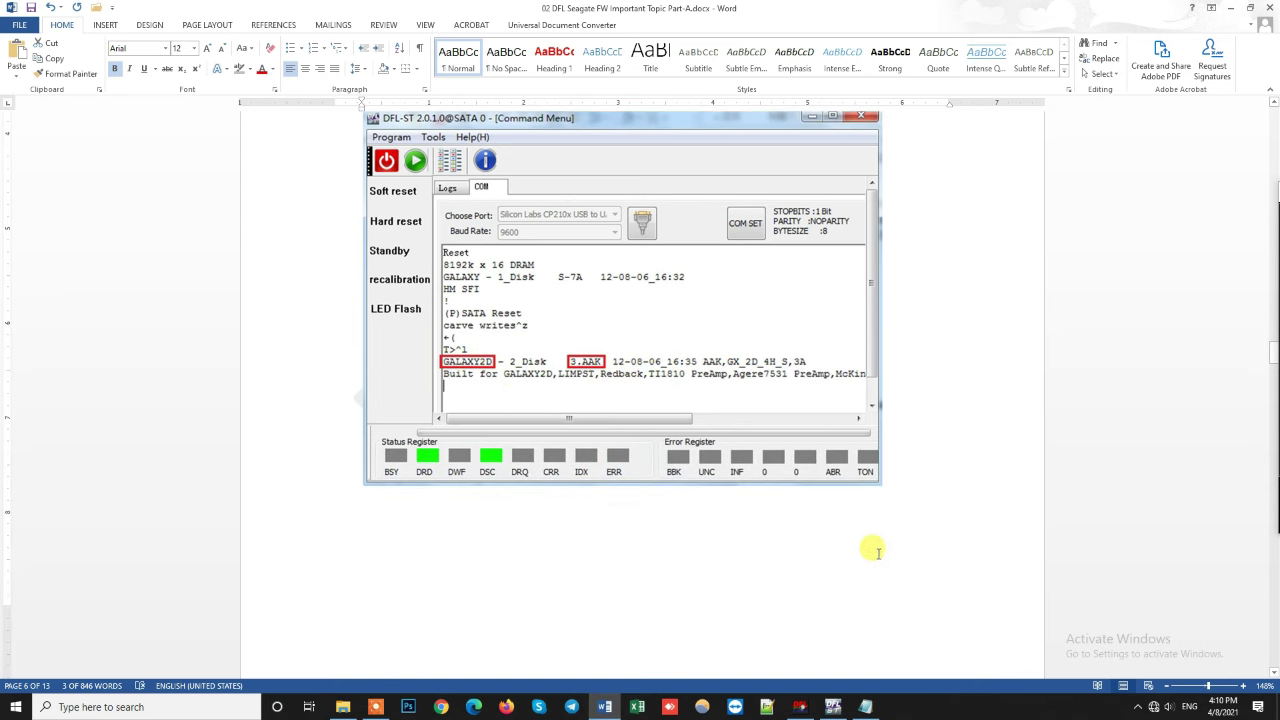
click(833, 707)
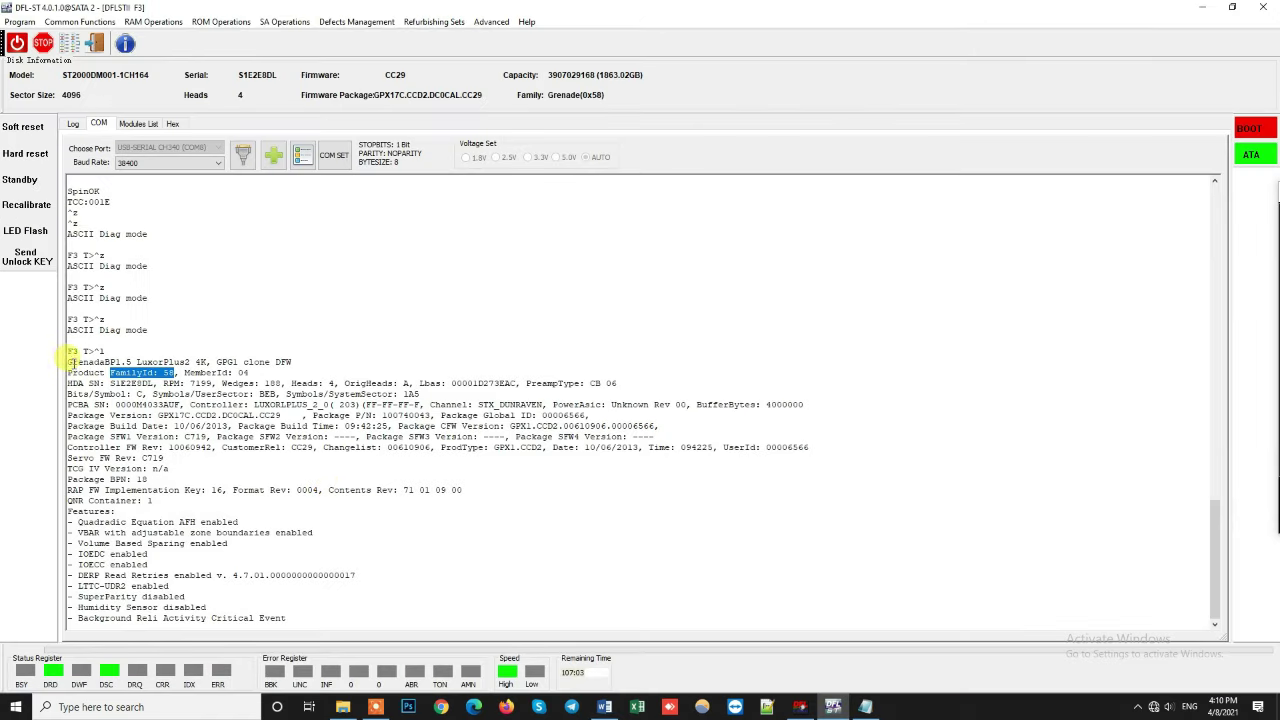
drag(67, 362, 120, 362)
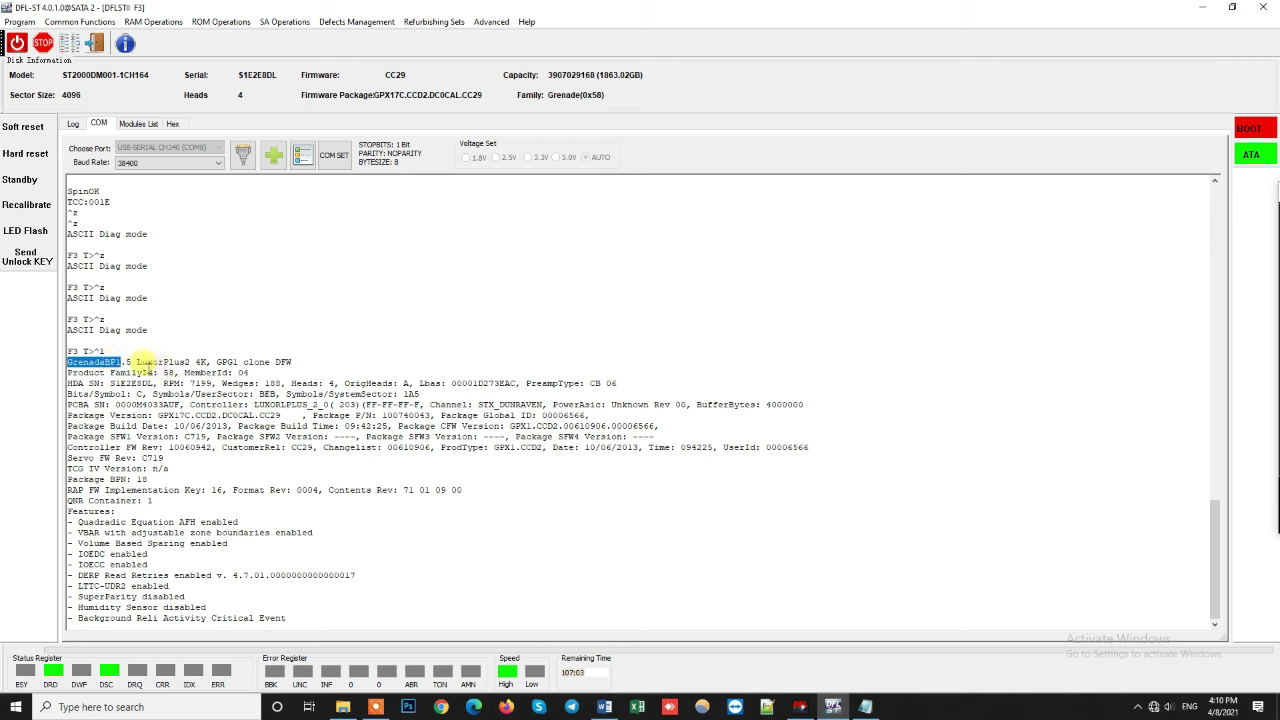
double_click(168, 372)
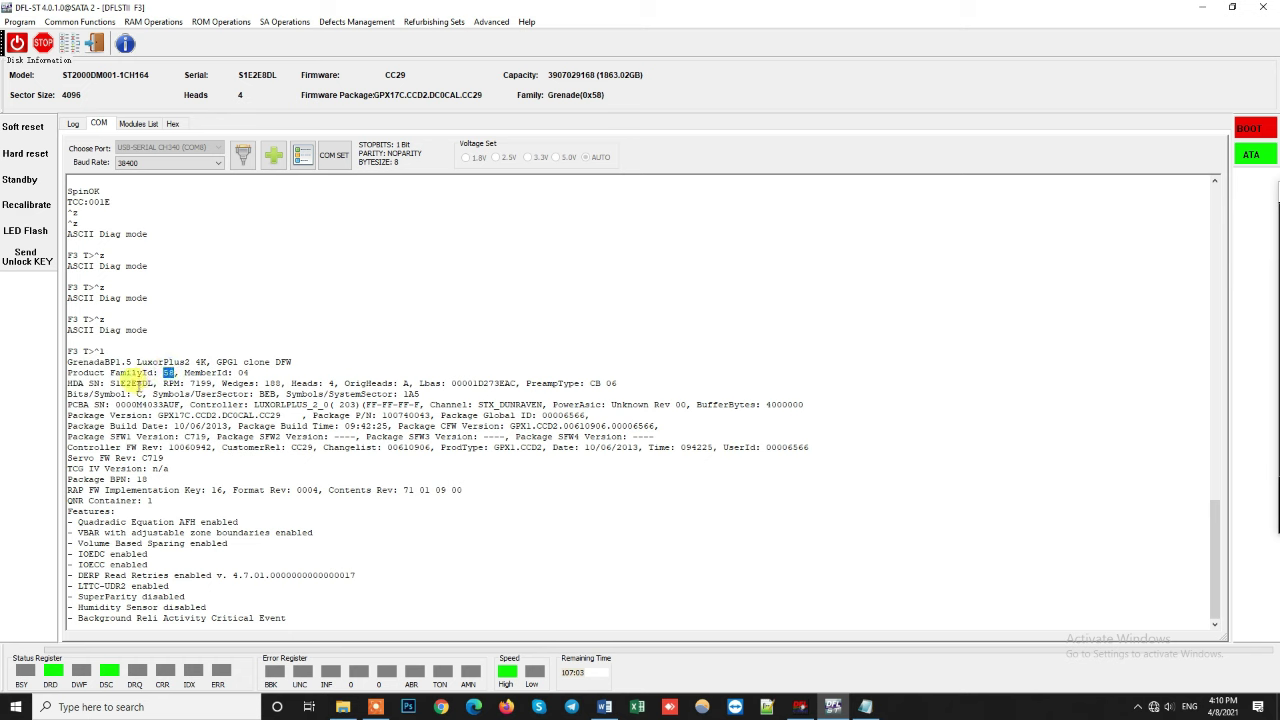
- Examine the ^l output in the DFL terminal, marking the HDA SN lines, the PreampType entry and the PCBA SN entry
drag(128, 383, 495, 410)
click(655, 536)
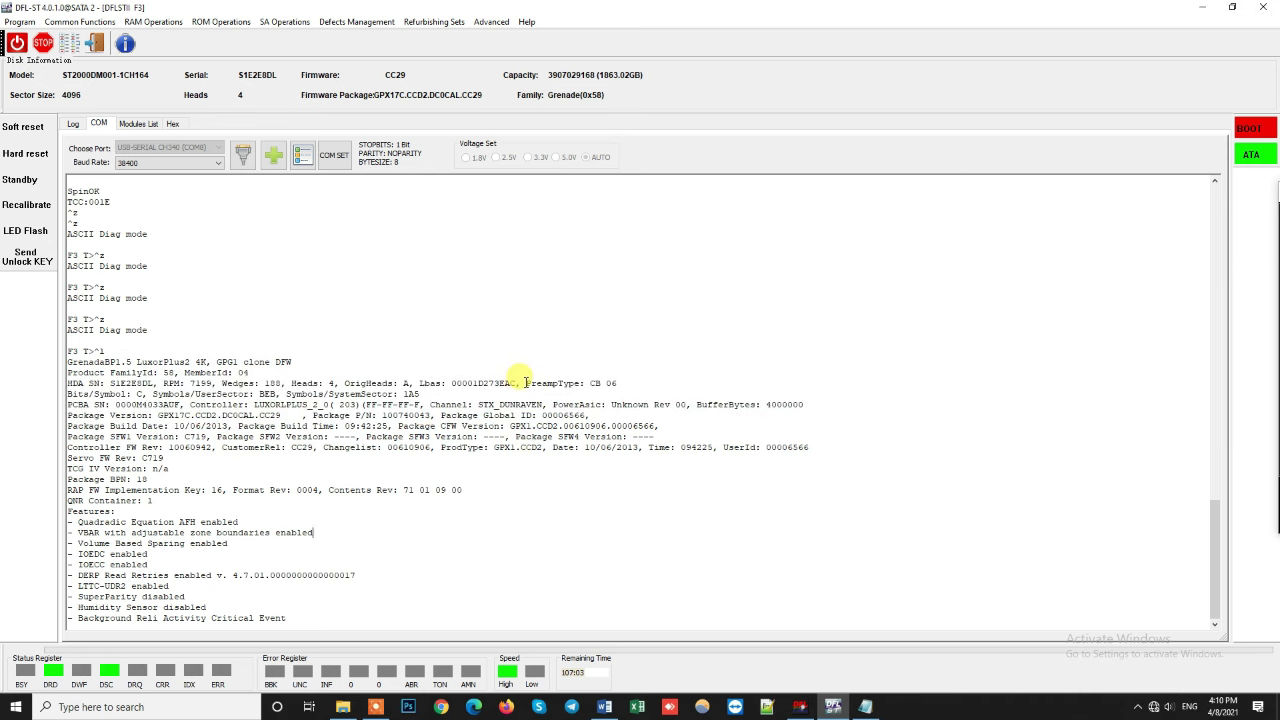
drag(525, 383, 620, 383)
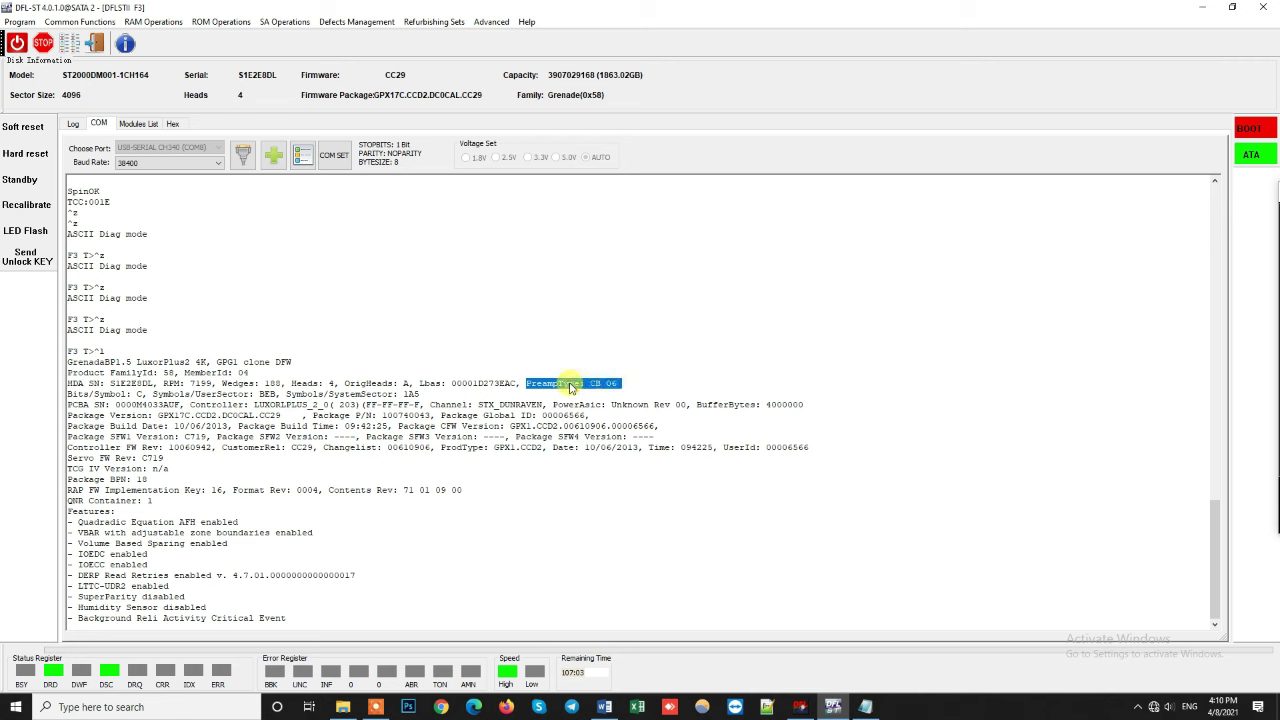
click(487, 516)
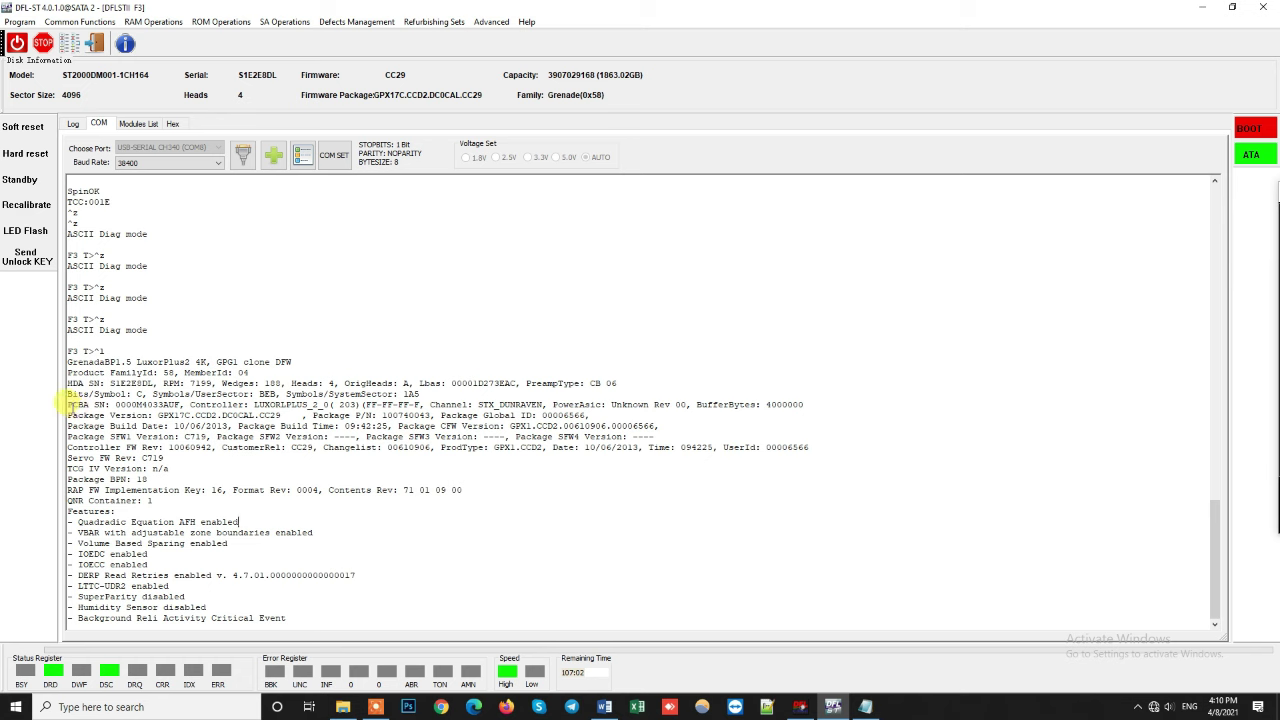
drag(72, 405, 180, 405)
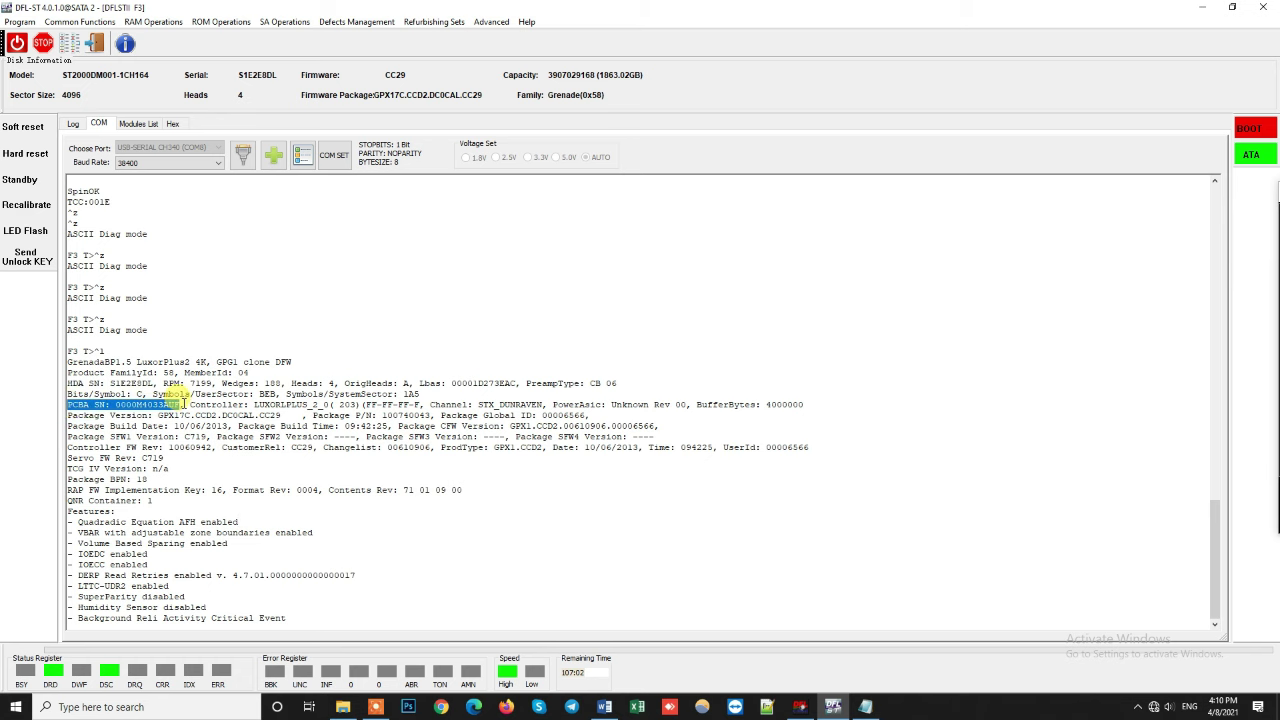
click(515, 525)
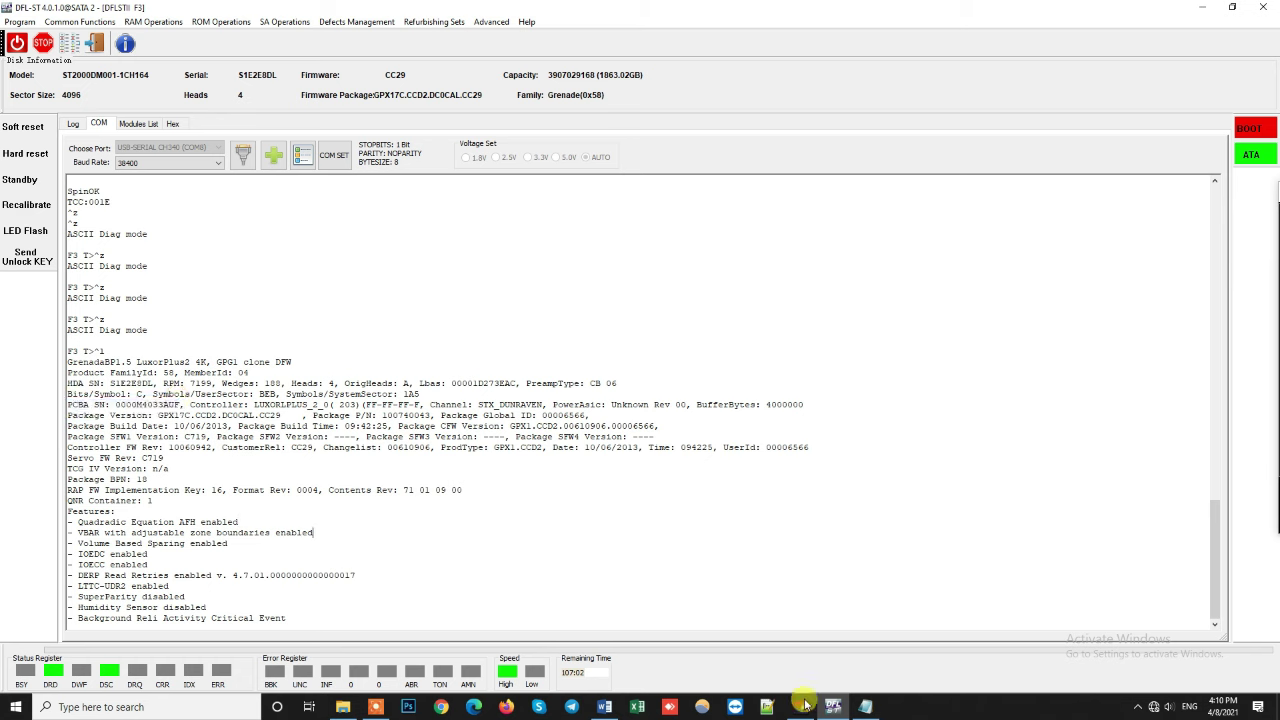
- Extend the Notepad note's second line to read "(femily , preamp all details)" and return to the DFL tool
click(868, 707)
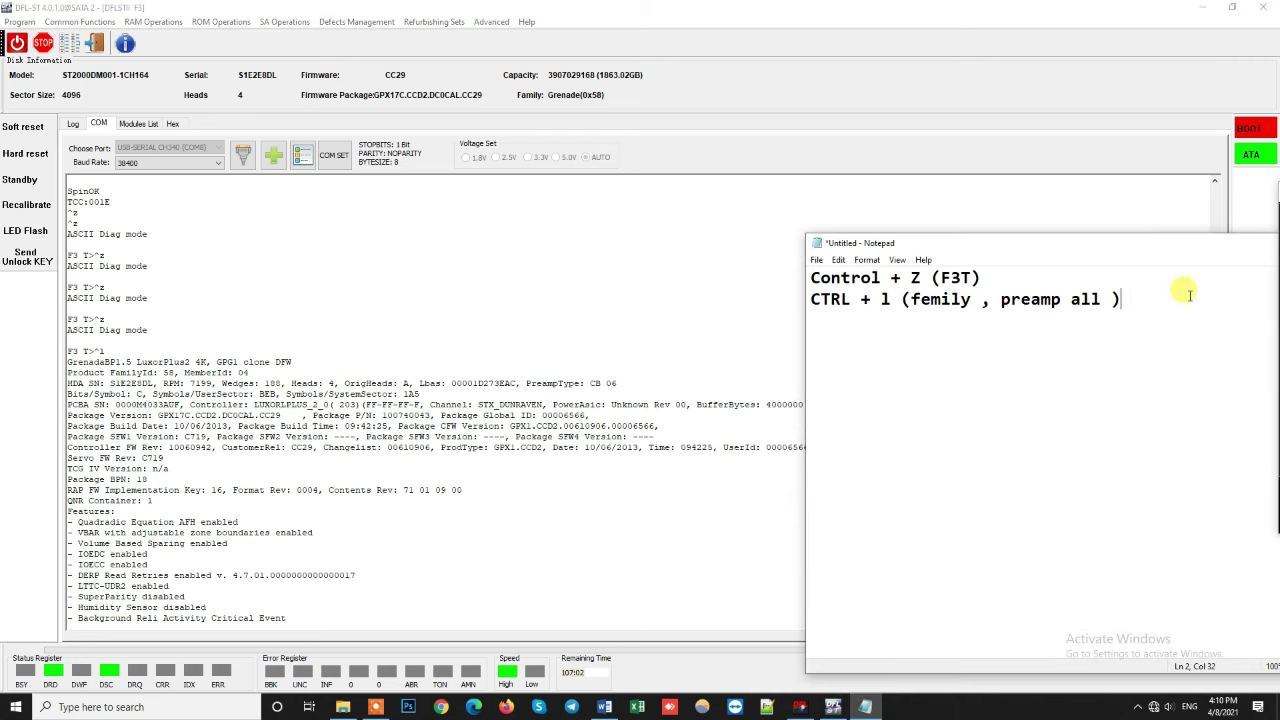
drag(1136, 258, 1088, 247)
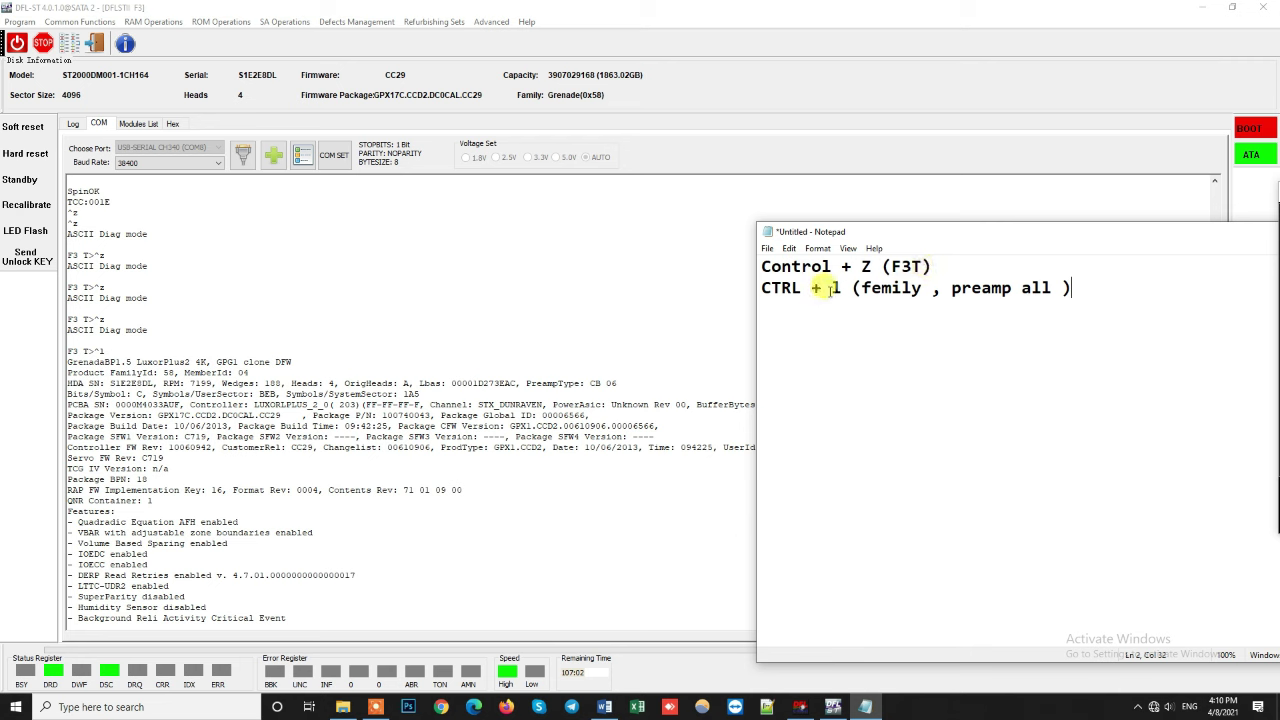
click(1052, 288)
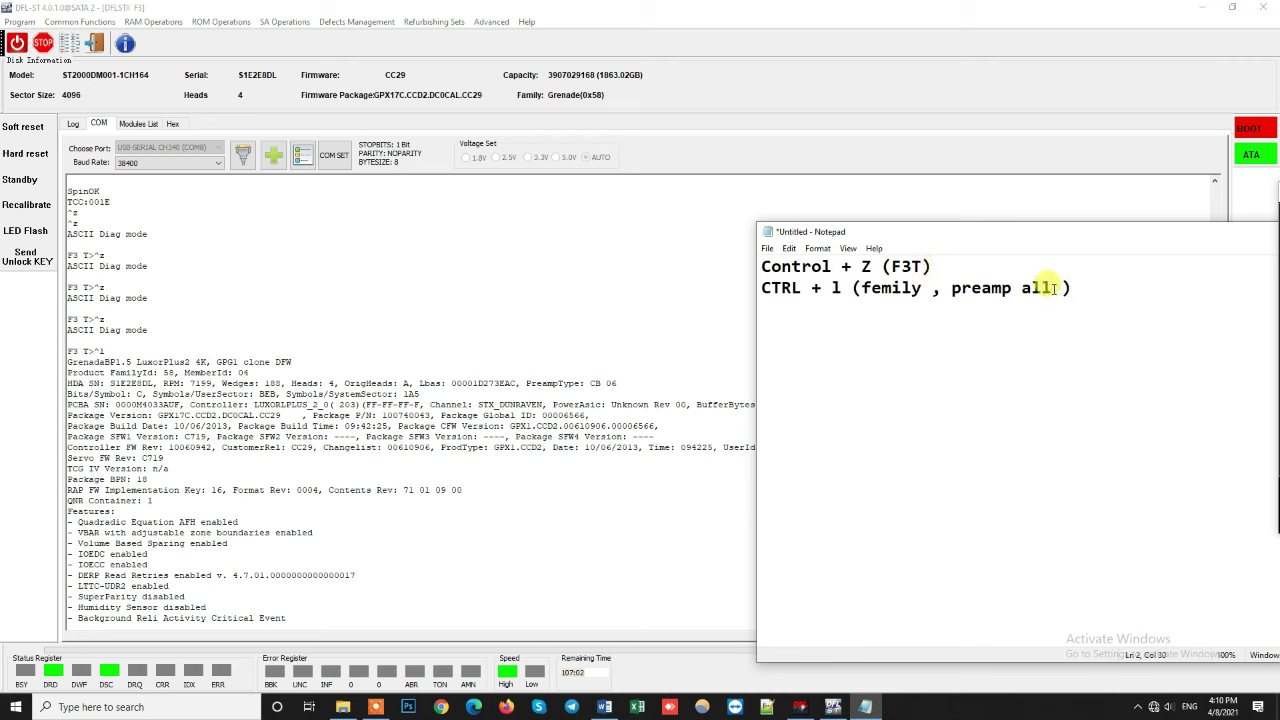
text(details)
key(Delete)
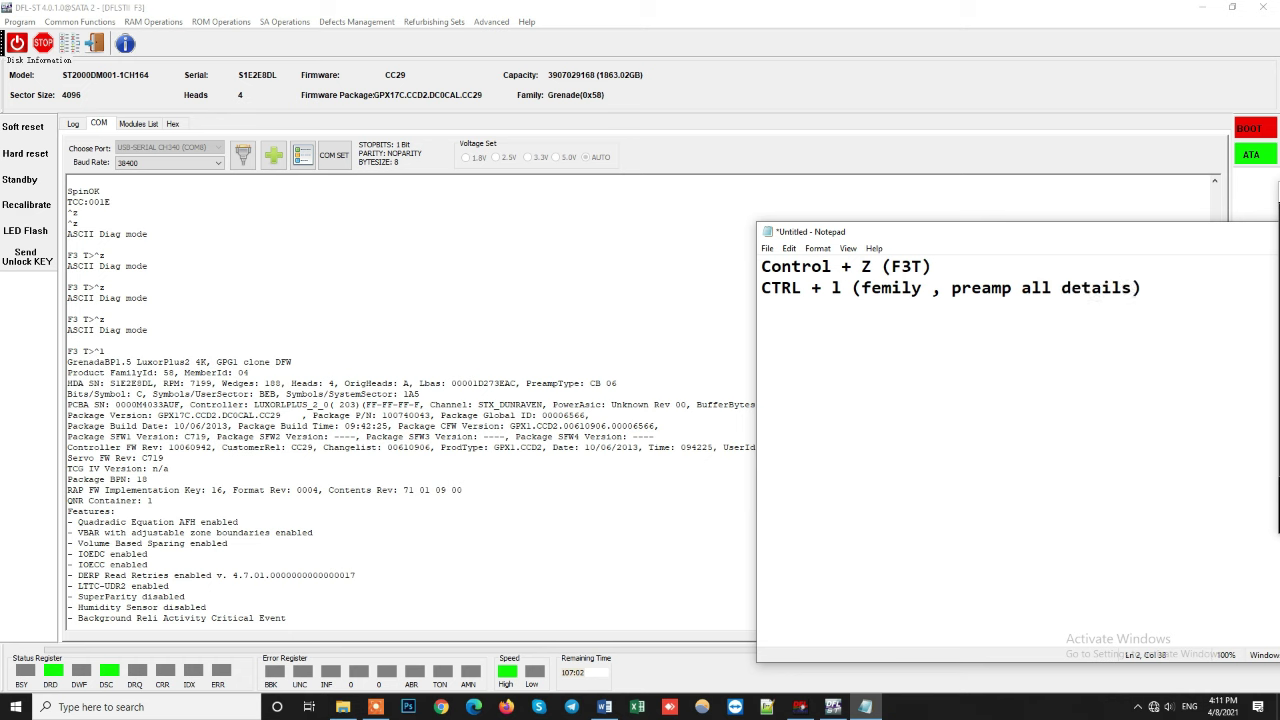
click(470, 518)
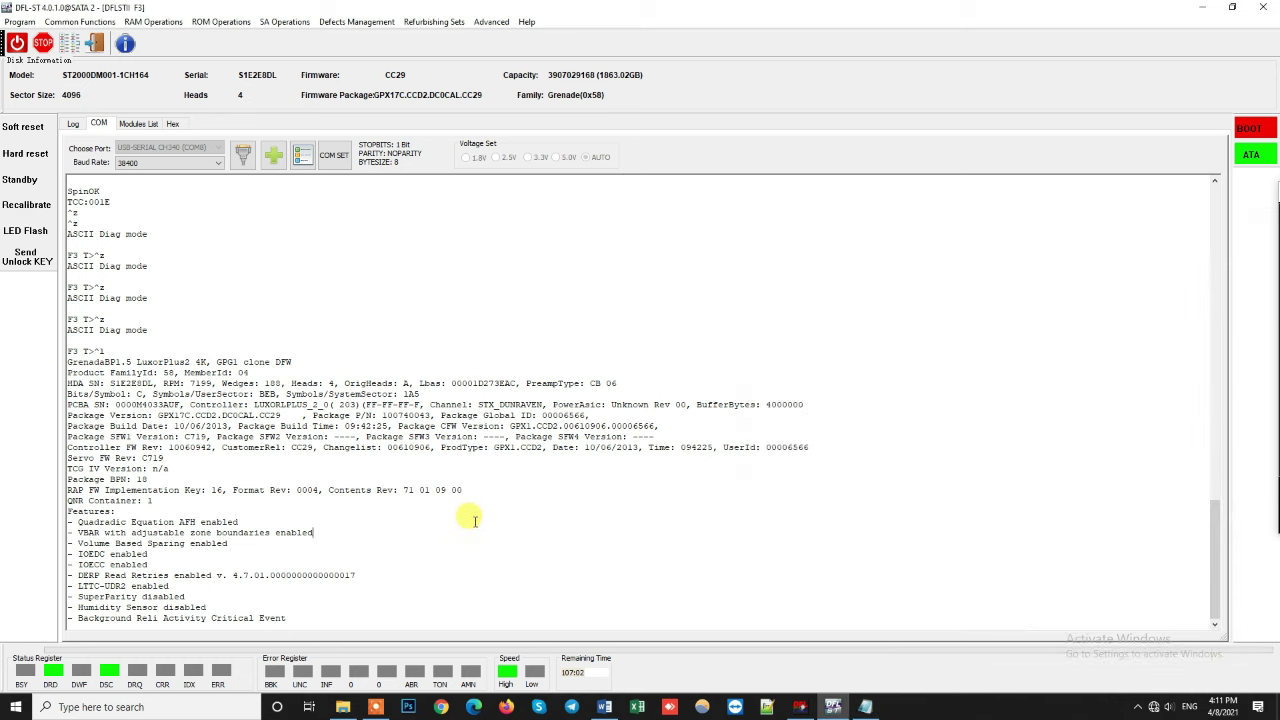
- Switch to the Word notes and change the capital L to lowercase l in "CTRL + L" below the F3 T> drives example
click(604, 707)
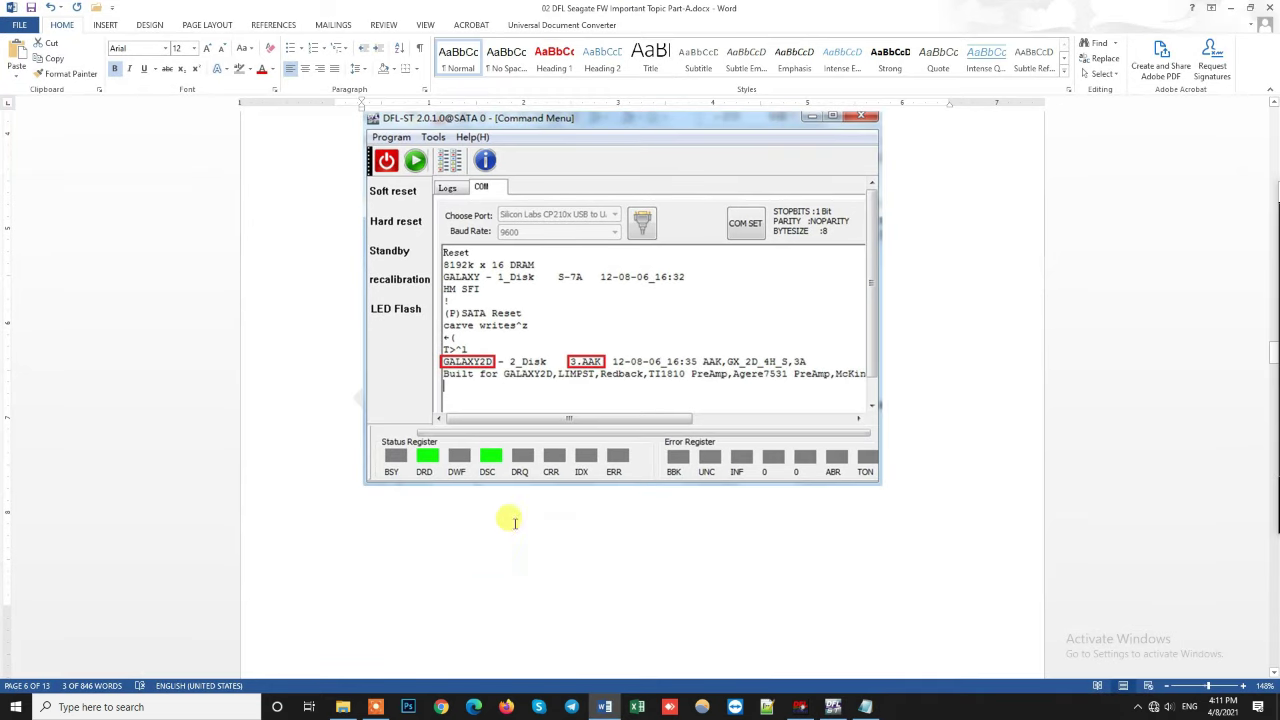
scroll(597, 437, down, 10)
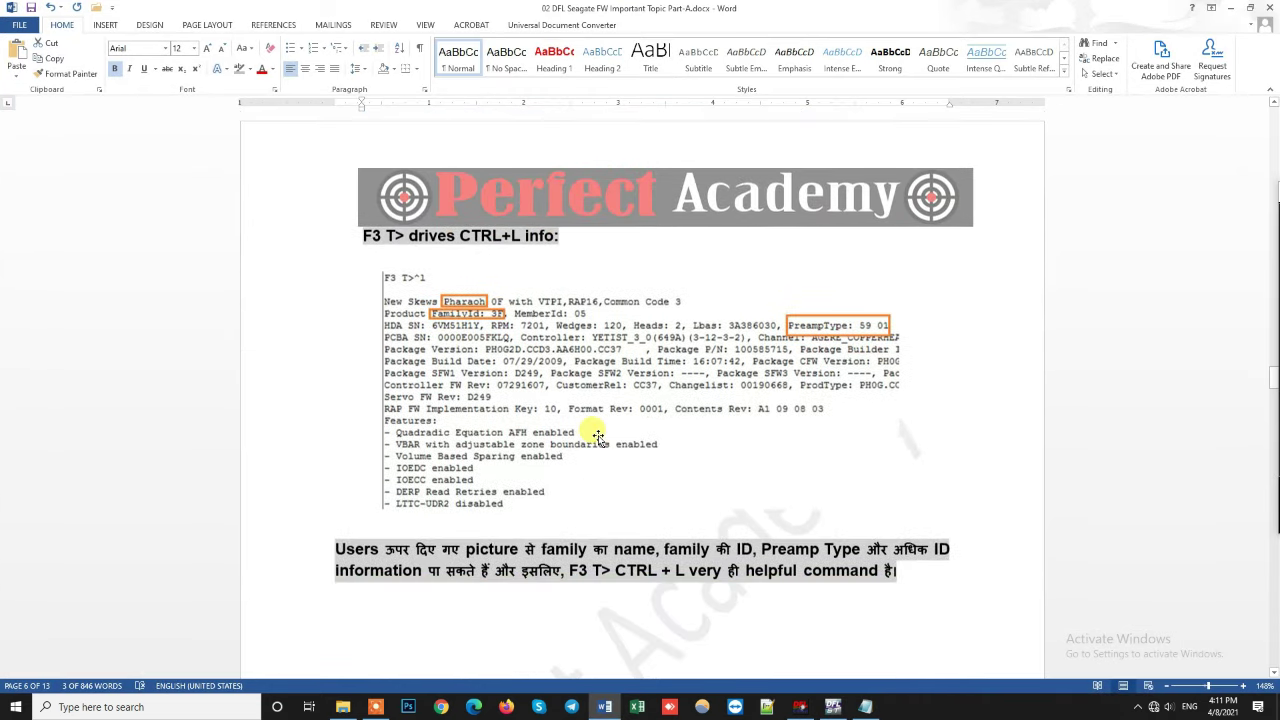
scroll(597, 437, up, 1)
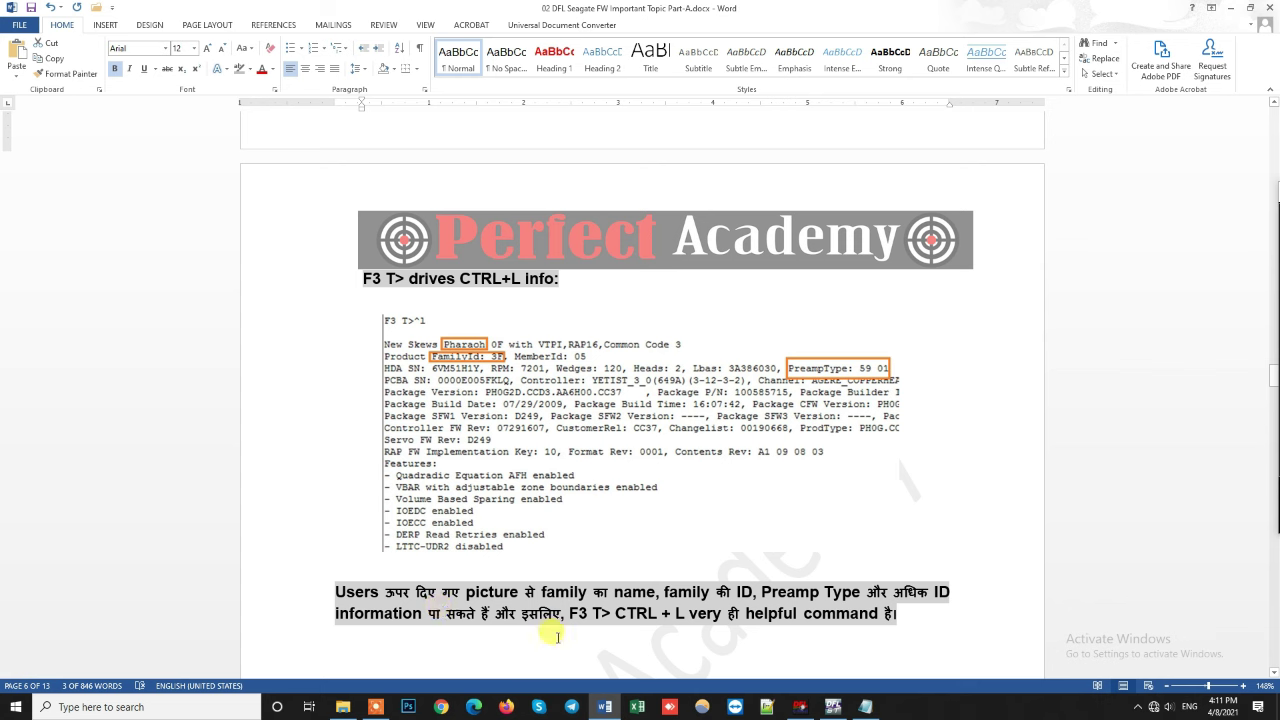
click(670, 613)
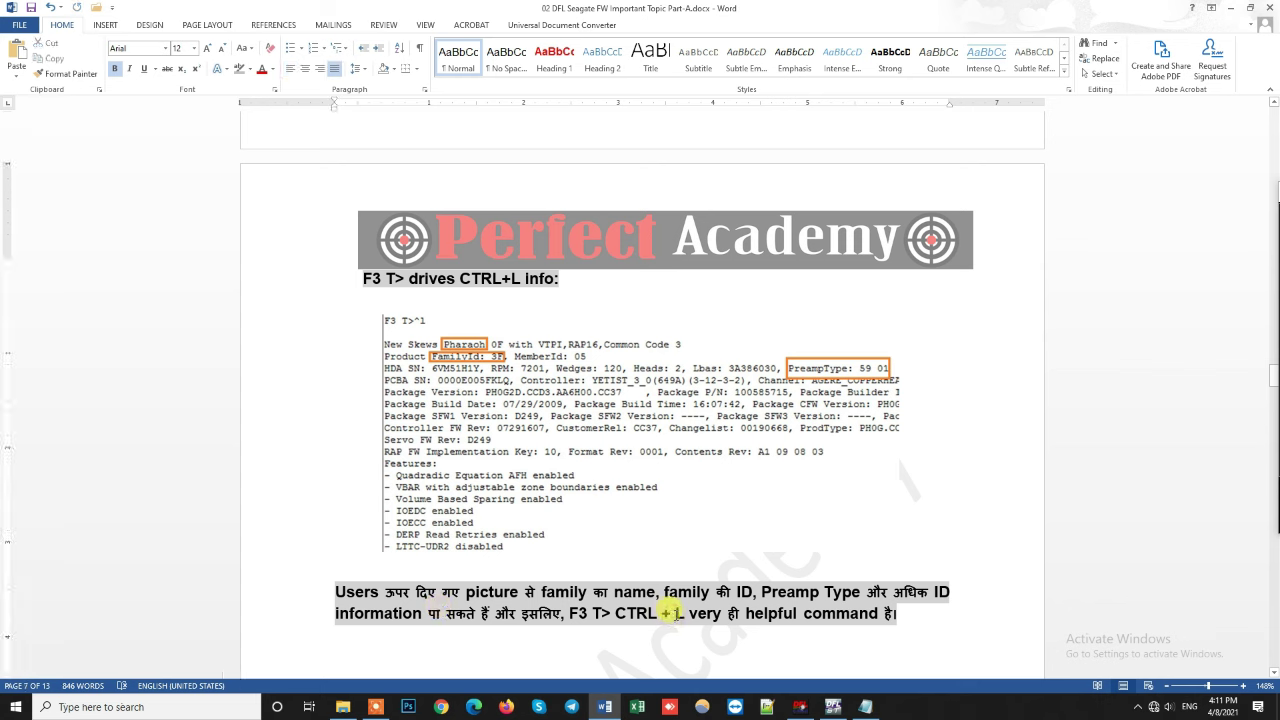
key(Delete)
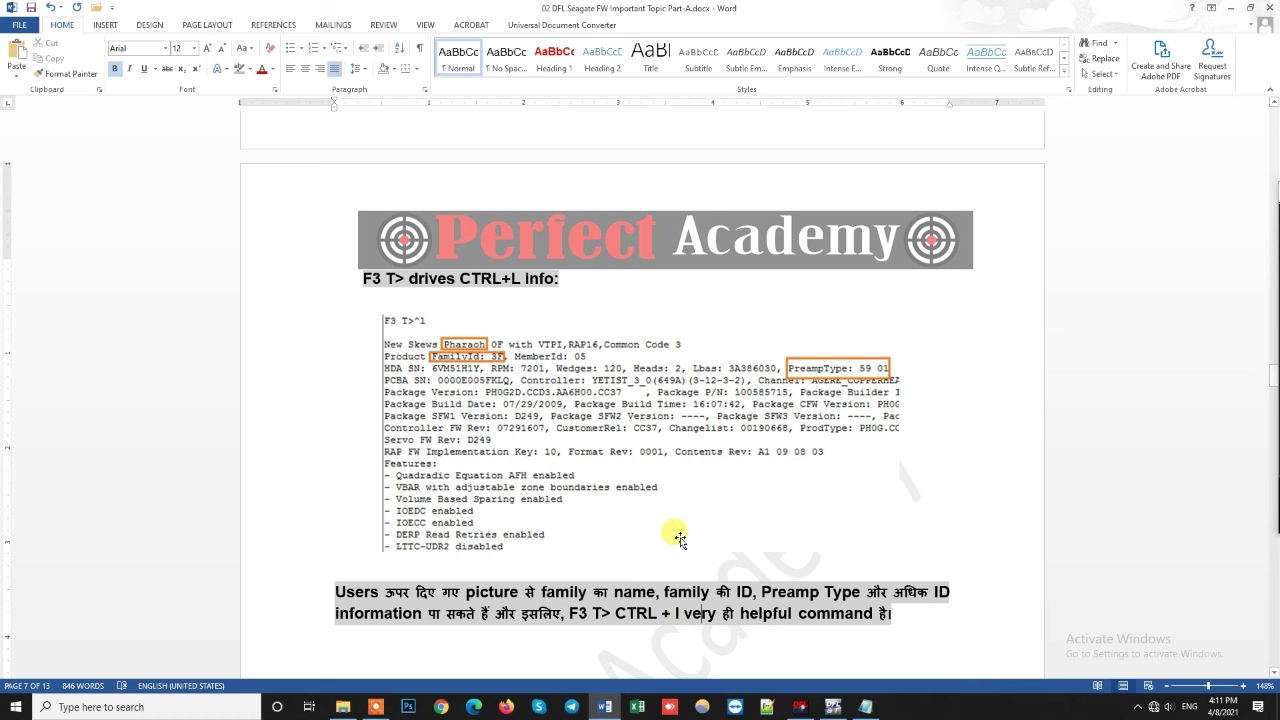
- View the "Recognize Seagate HDD Baud Rates" section in the Word notes, glance at the Notepad note, and select the T> drives' rate 9600
scroll(674, 540, down, 3)
scroll(904, 473, down, 12)
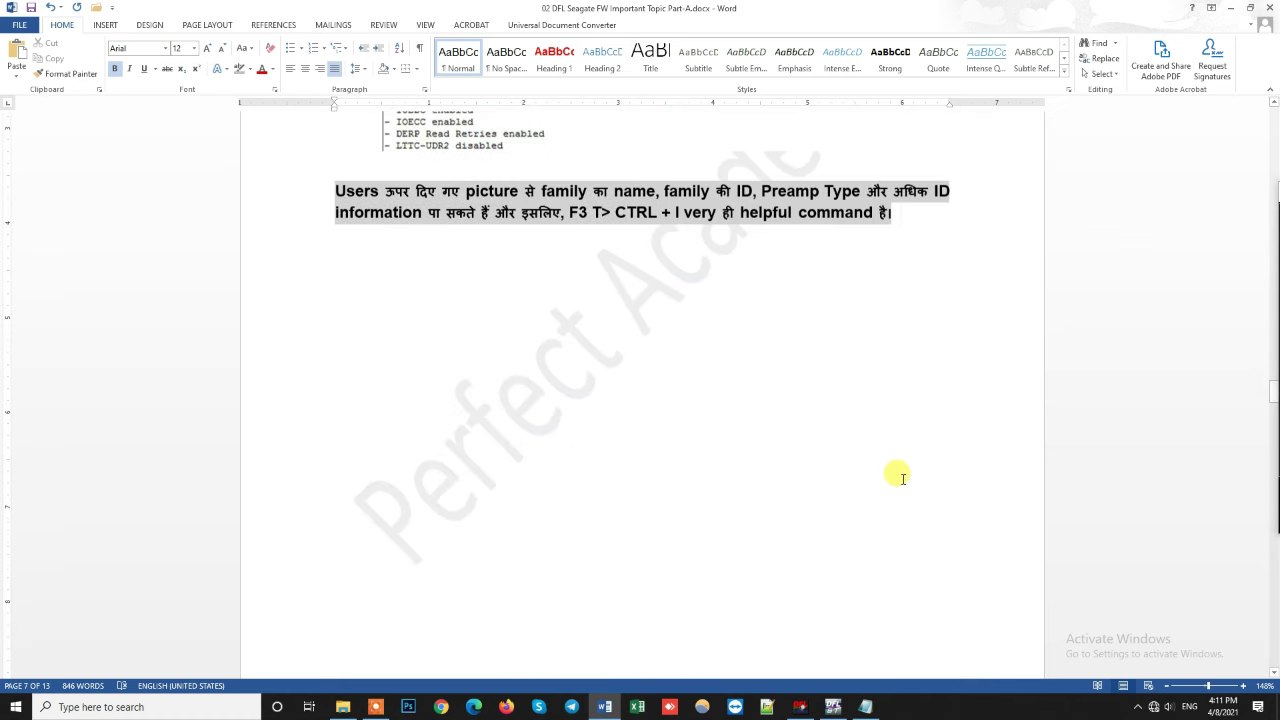
scroll(900, 478, down, 7)
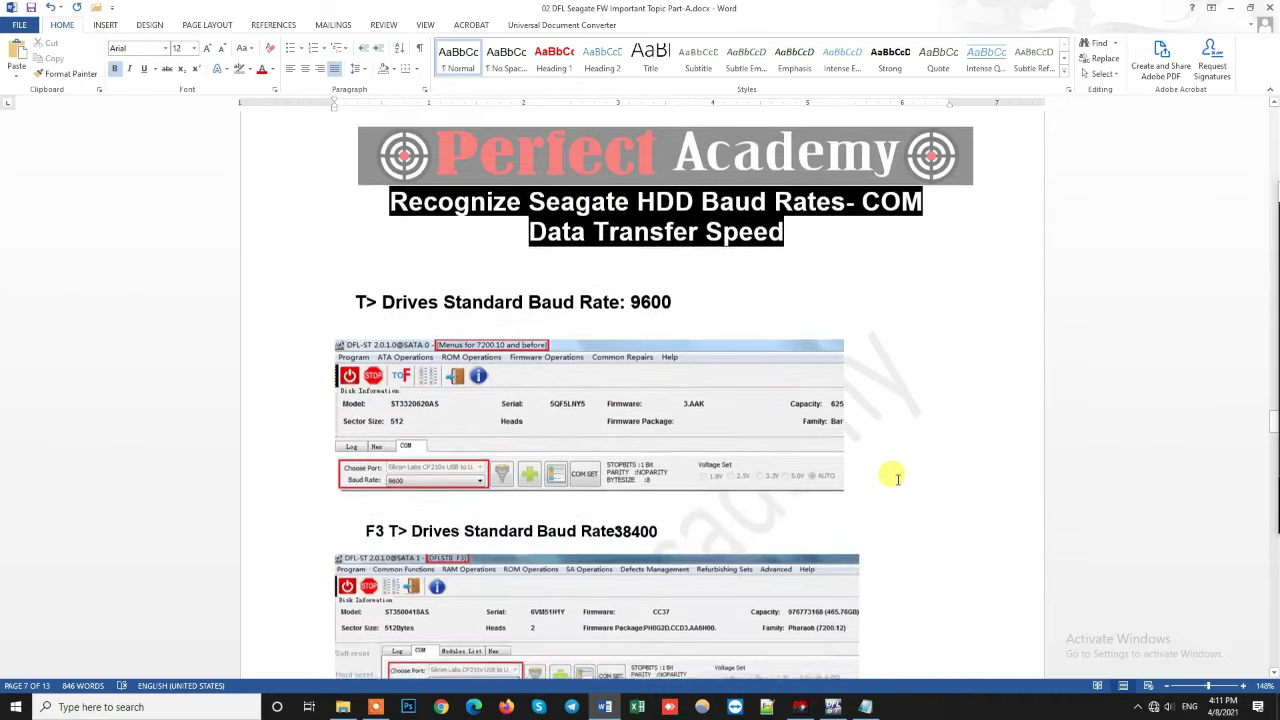
click(865, 707)
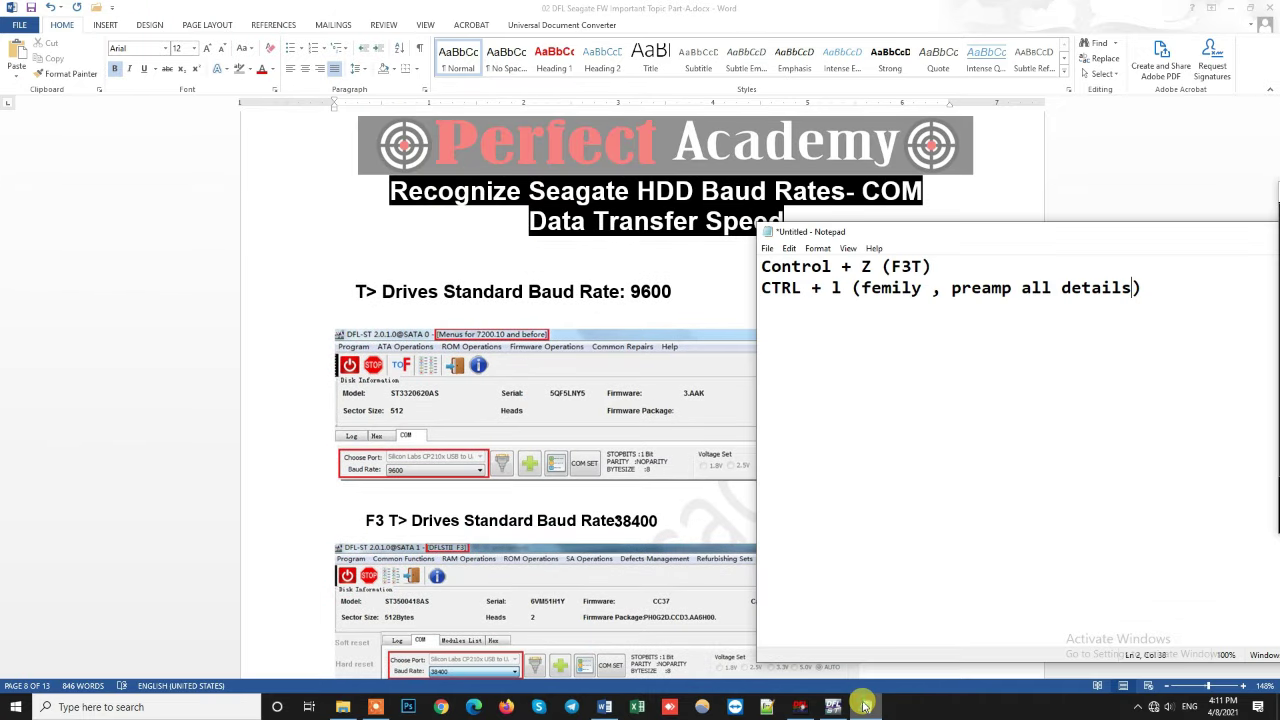
drag(979, 243, 983, 271)
click(745, 268)
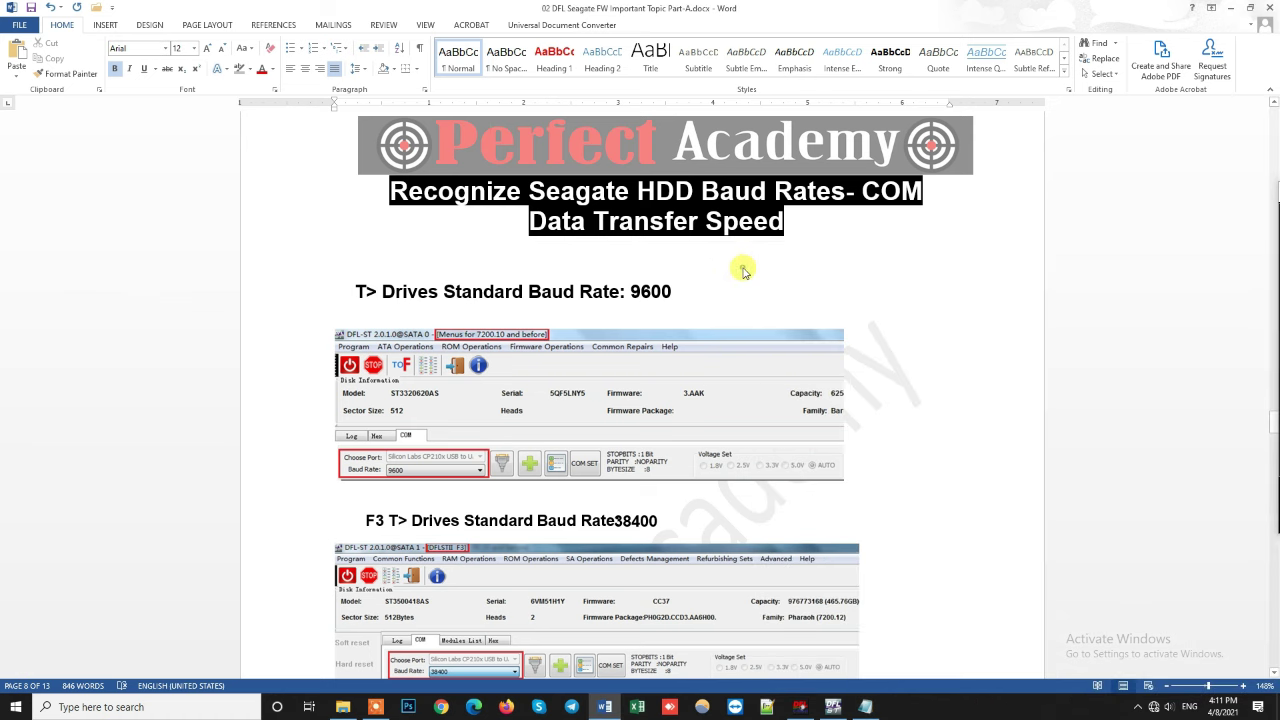
scroll(752, 440, up, 3)
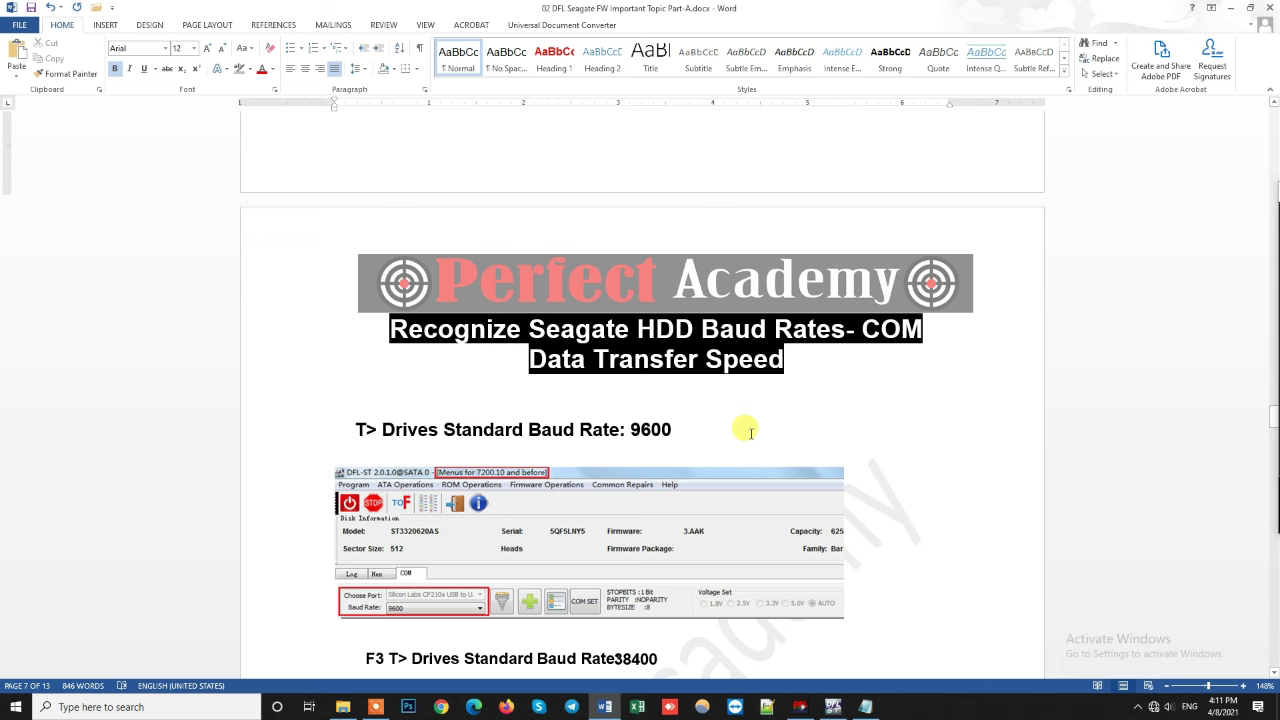
scroll(740, 420, down, 1)
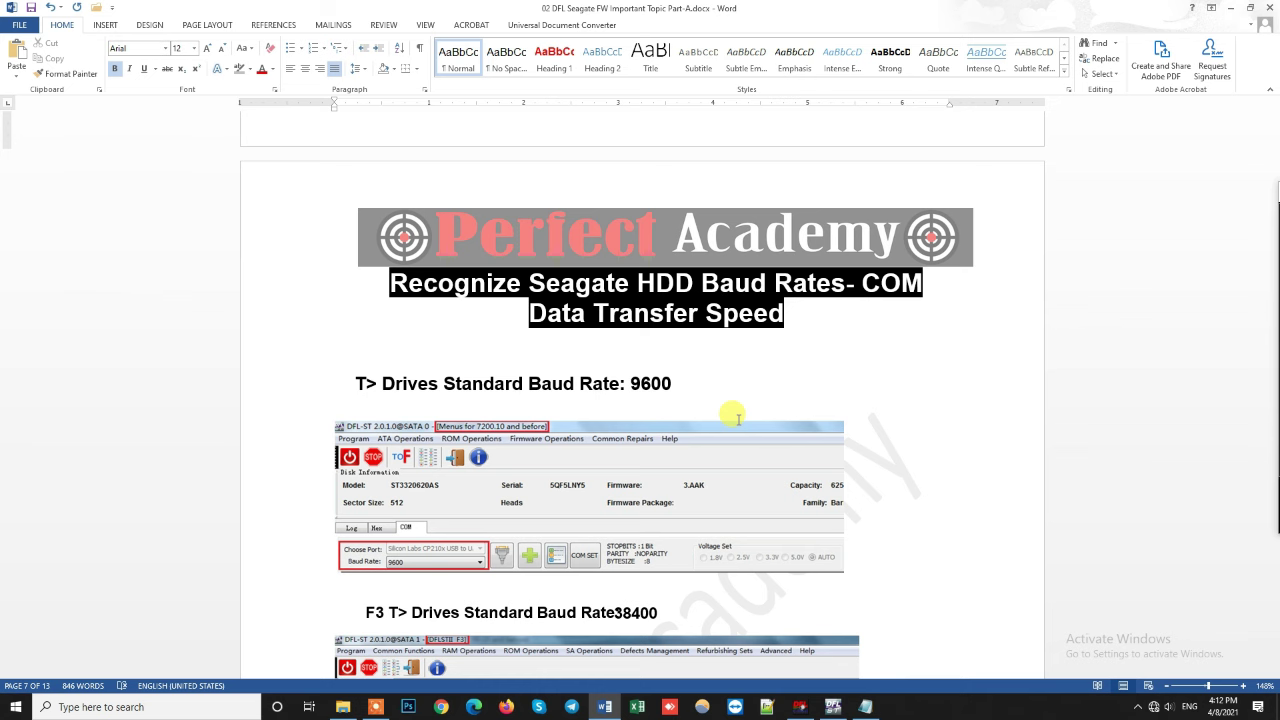
scroll(638, 390, down, 3)
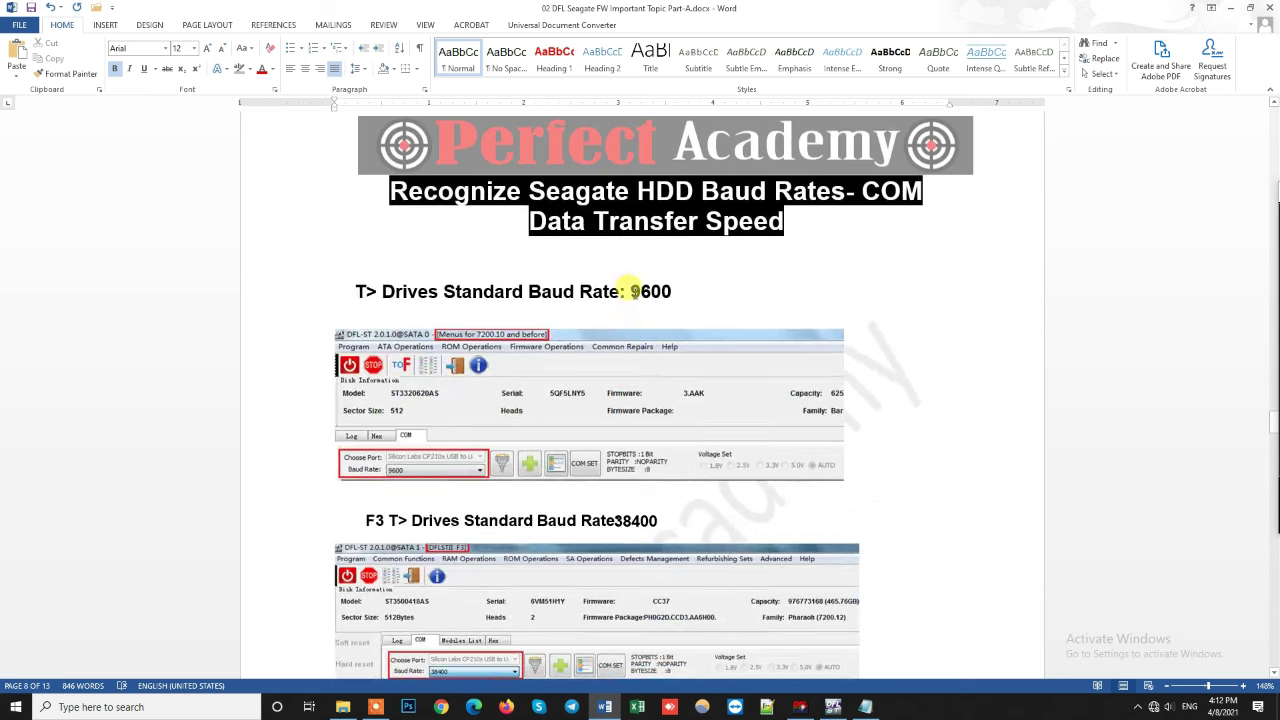
drag(632, 290, 682, 291)
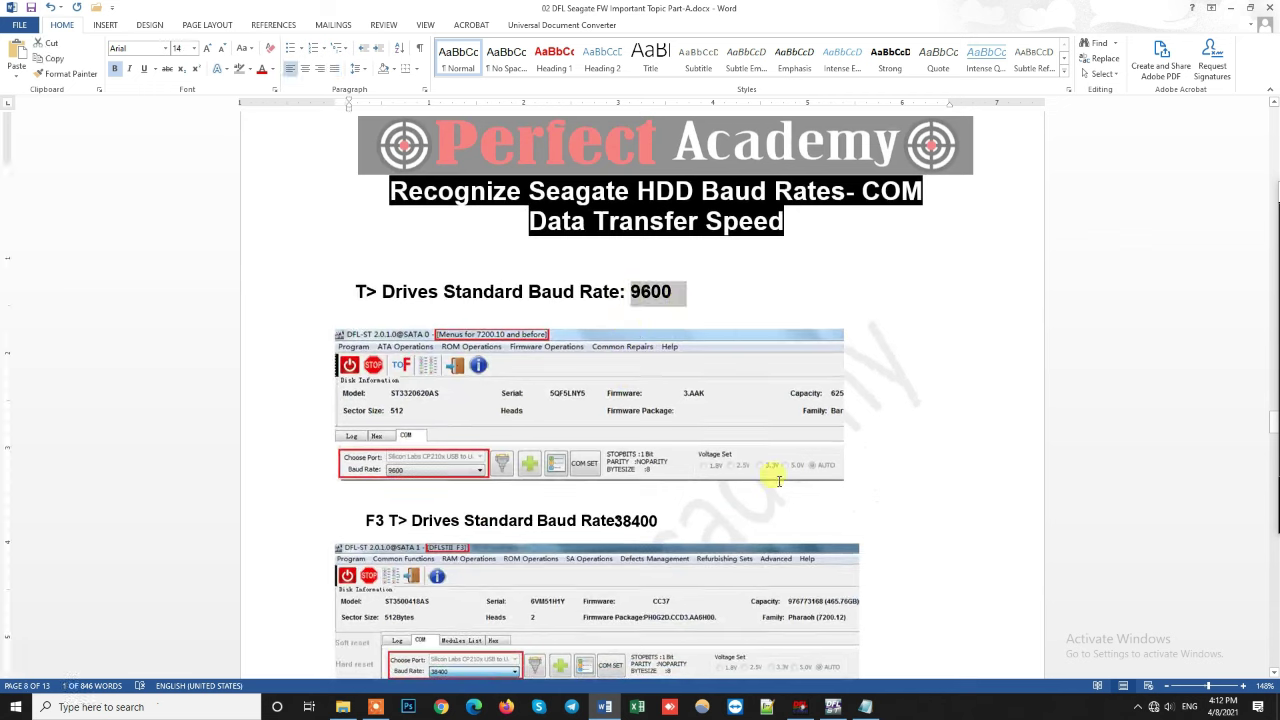
- Switch to the DFL tool, try to toggle its COM port connection, and end the DFL Seagate Firmware Repairs task with Task Manager
click(833, 707)
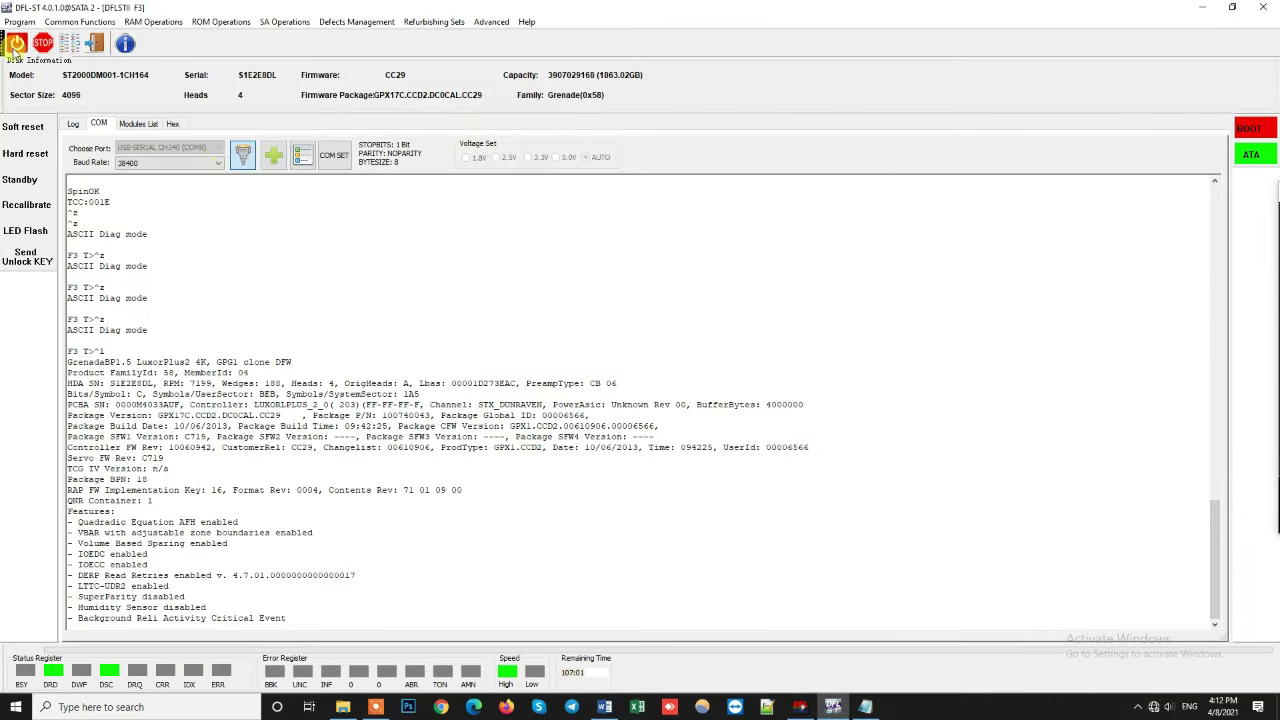
click(243, 162)
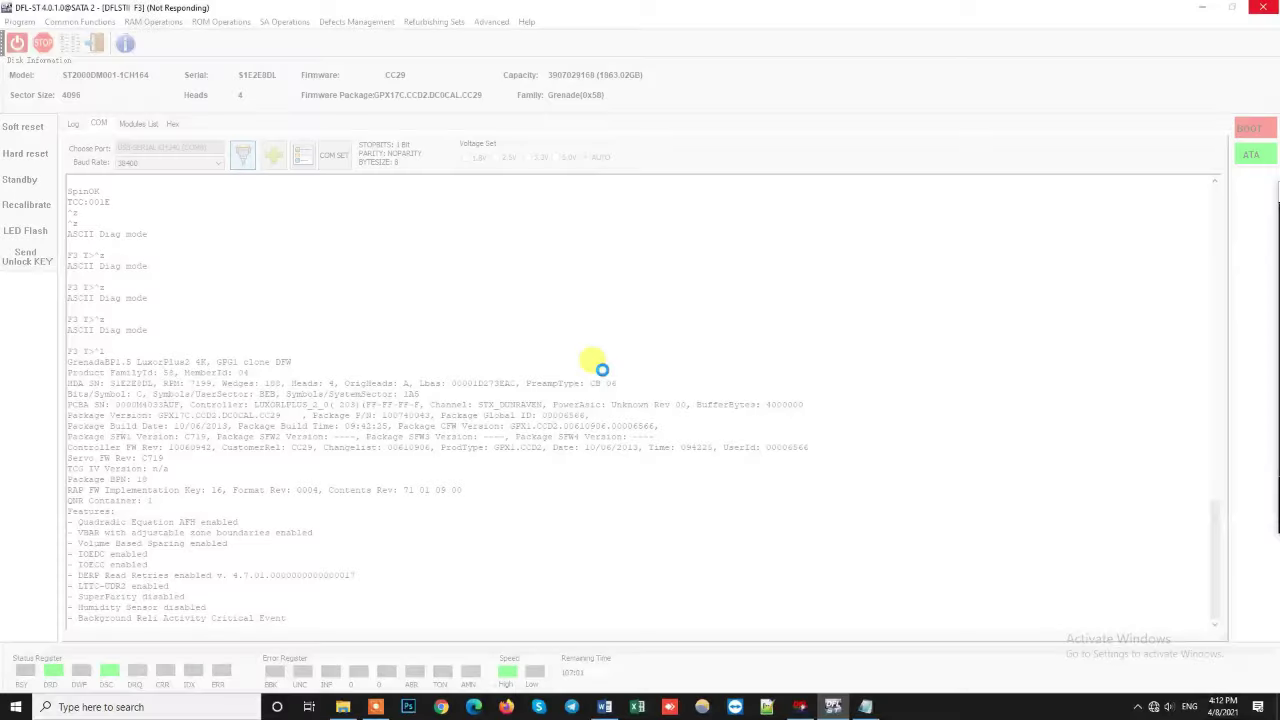
key(ctrl+shift+Escape)
click(222, 187)
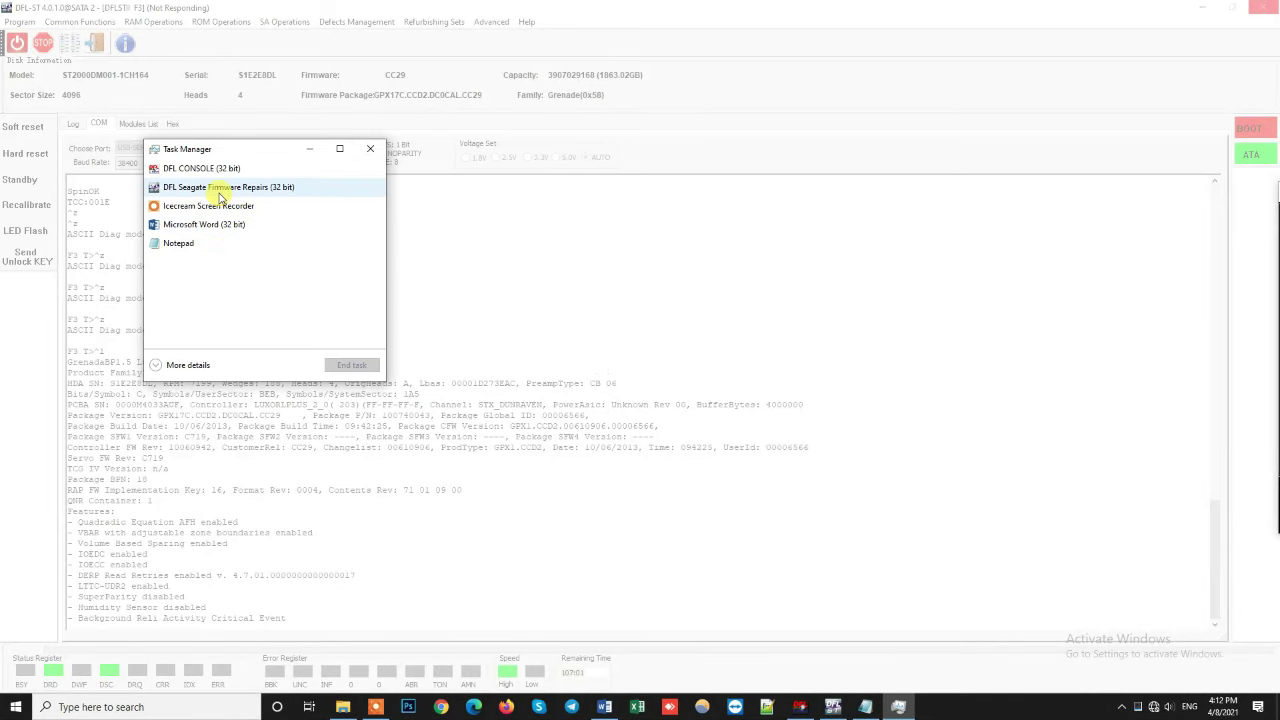
click(350, 364)
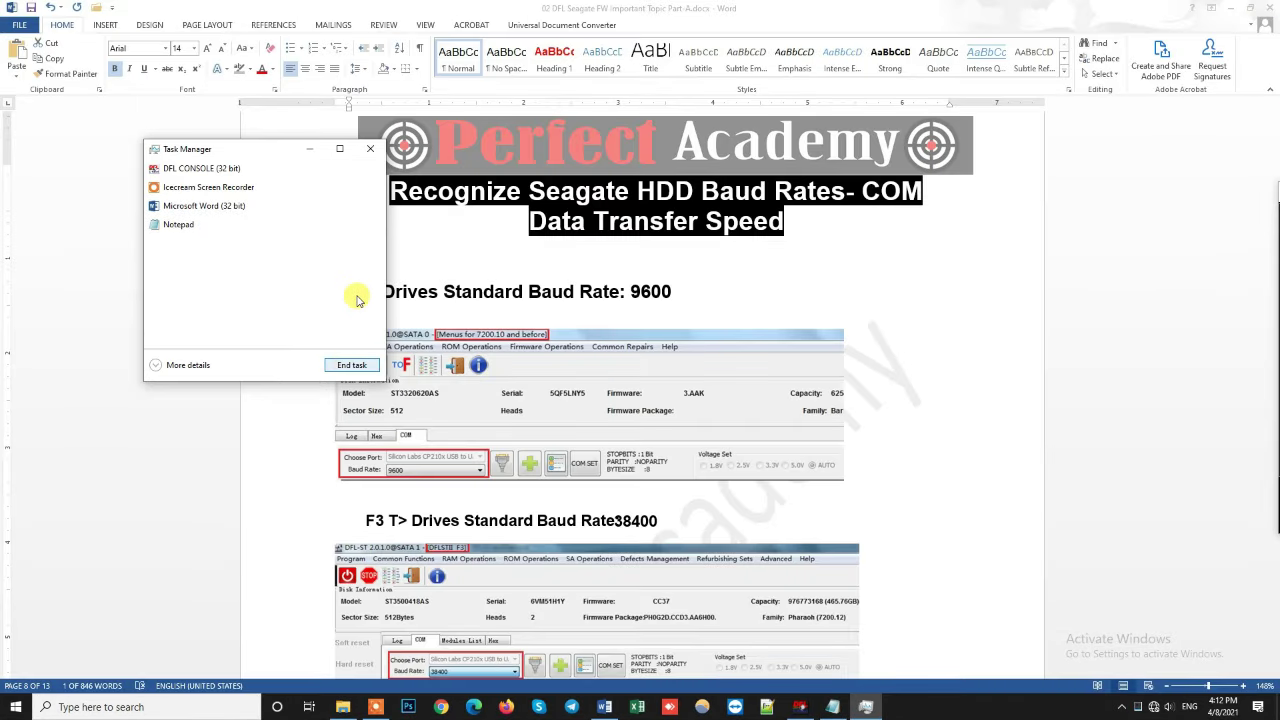
click(370, 148)
- Examine the F3 T> drives standard baud rate example and the "Please note here" paragraph in the Word notes, selecting the value 460800
scroll(630, 510, down, 5)
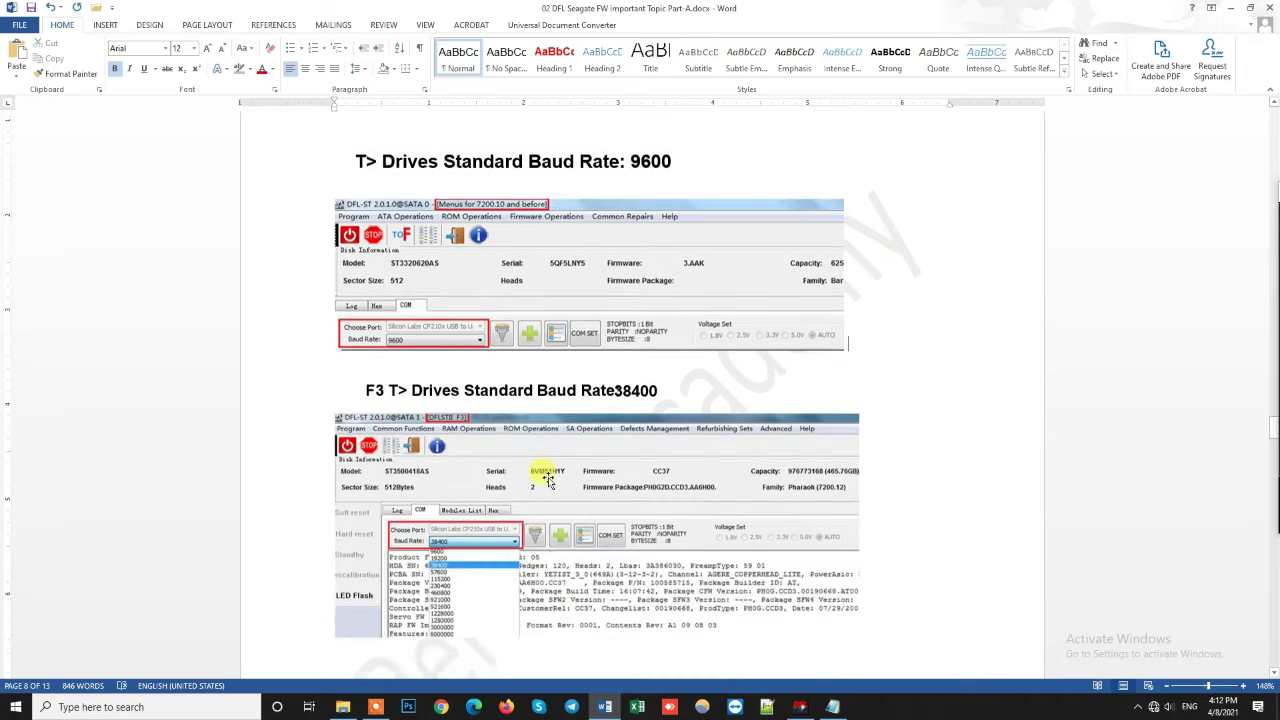
scroll(609, 370, up, 3)
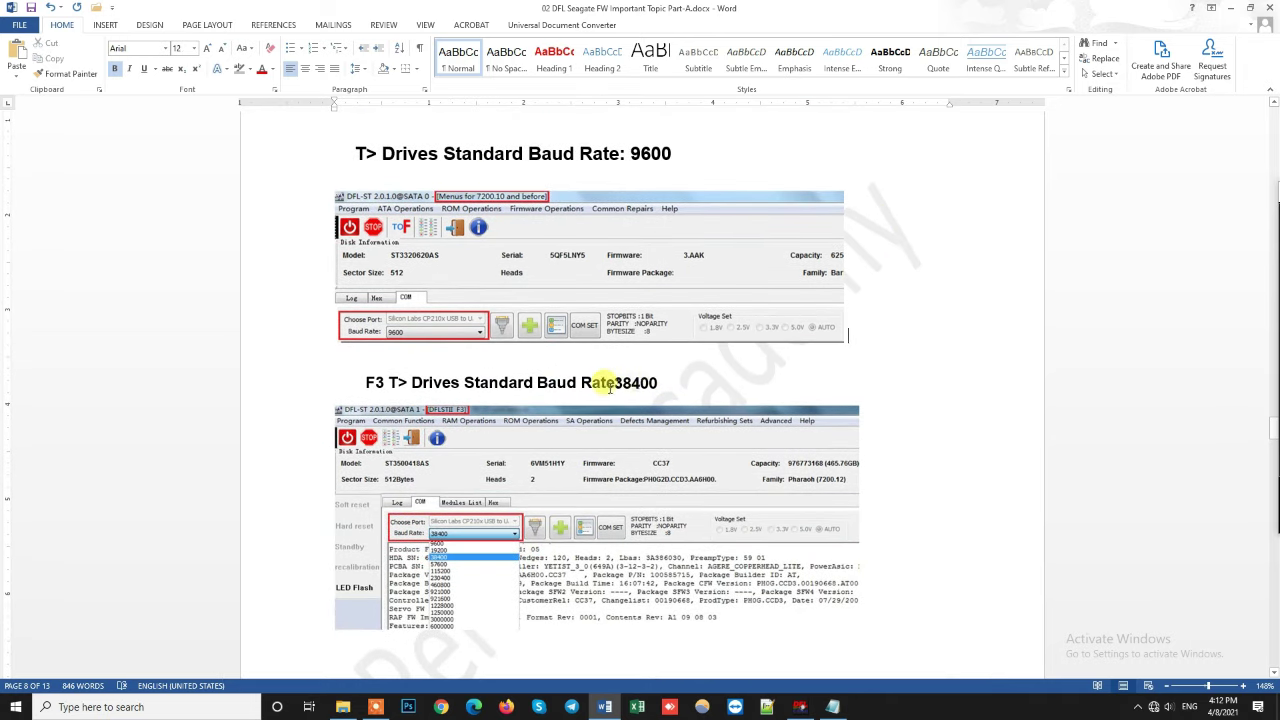
click(660, 383)
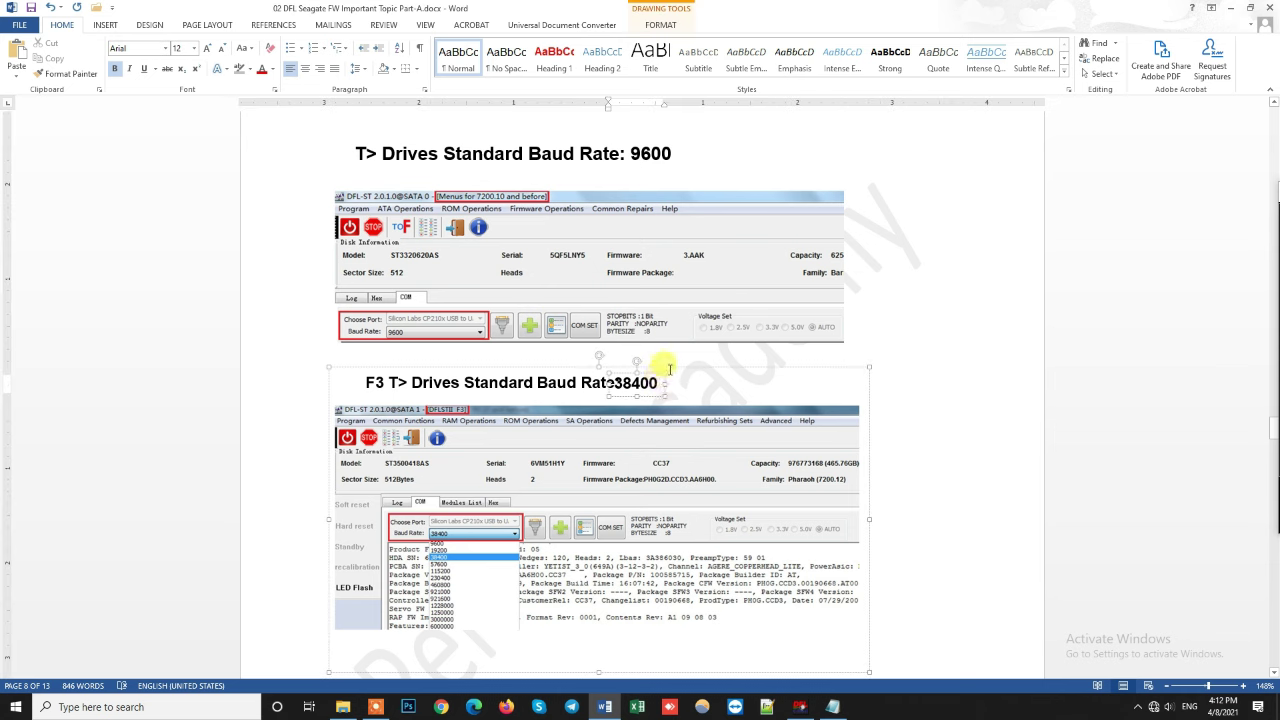
click(892, 348)
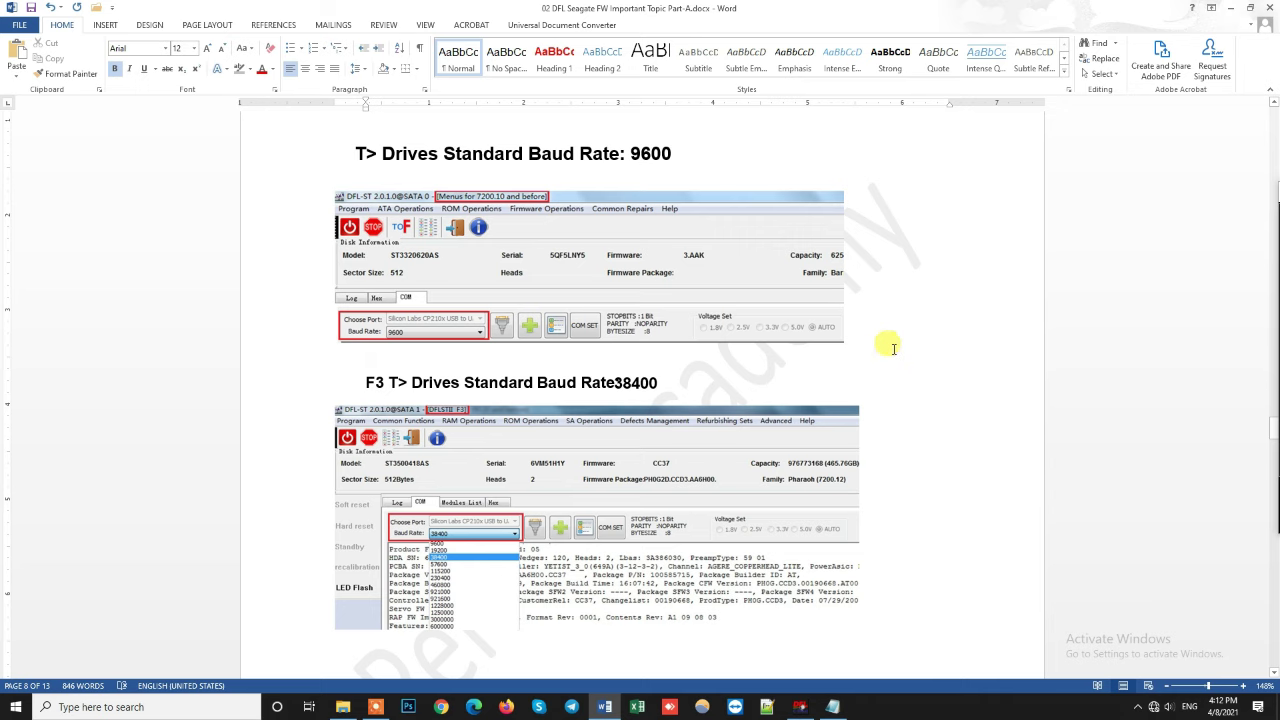
scroll(890, 349, down, 3)
scroll(885, 349, down, 3)
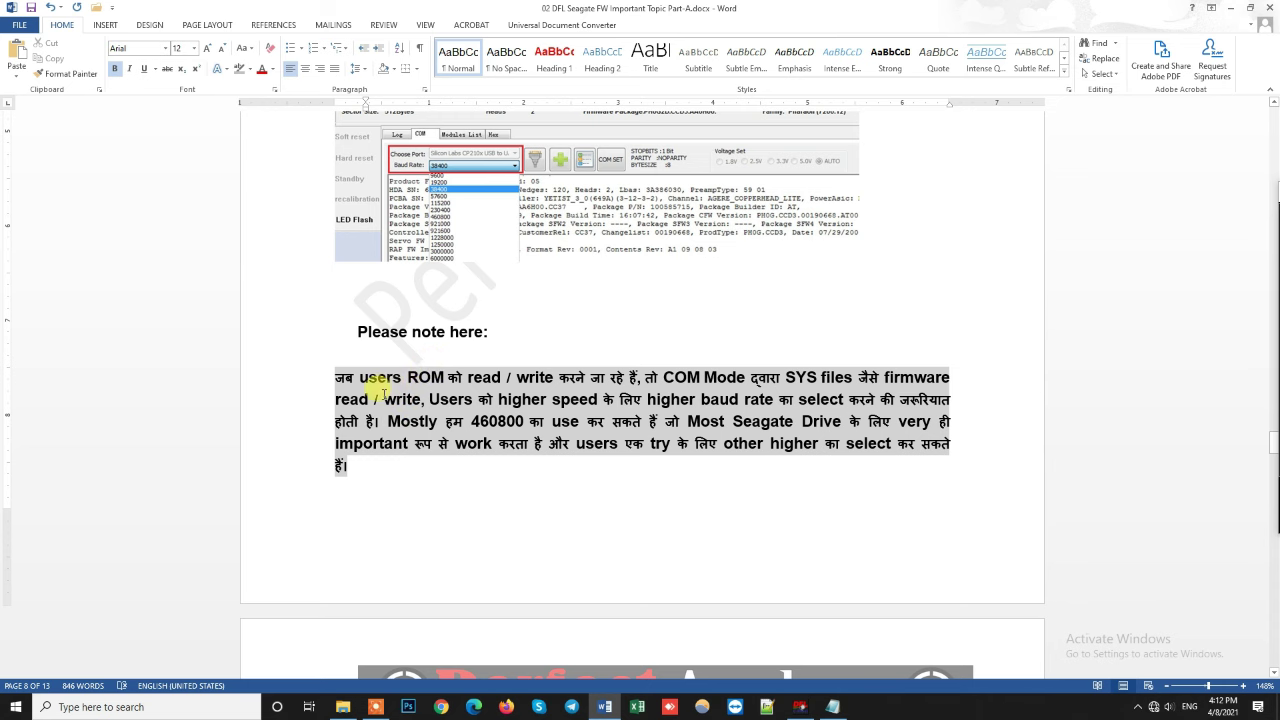
scroll(383, 393, up, 3)
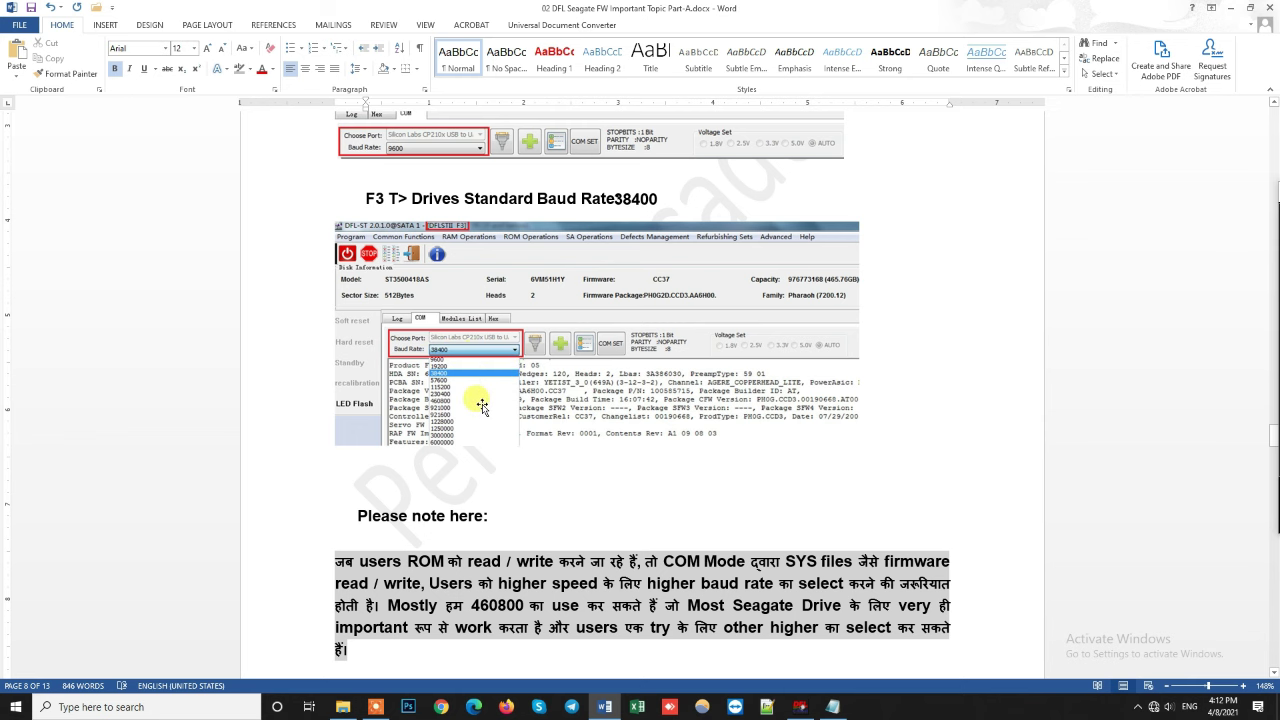
scroll(482, 407, down, 2)
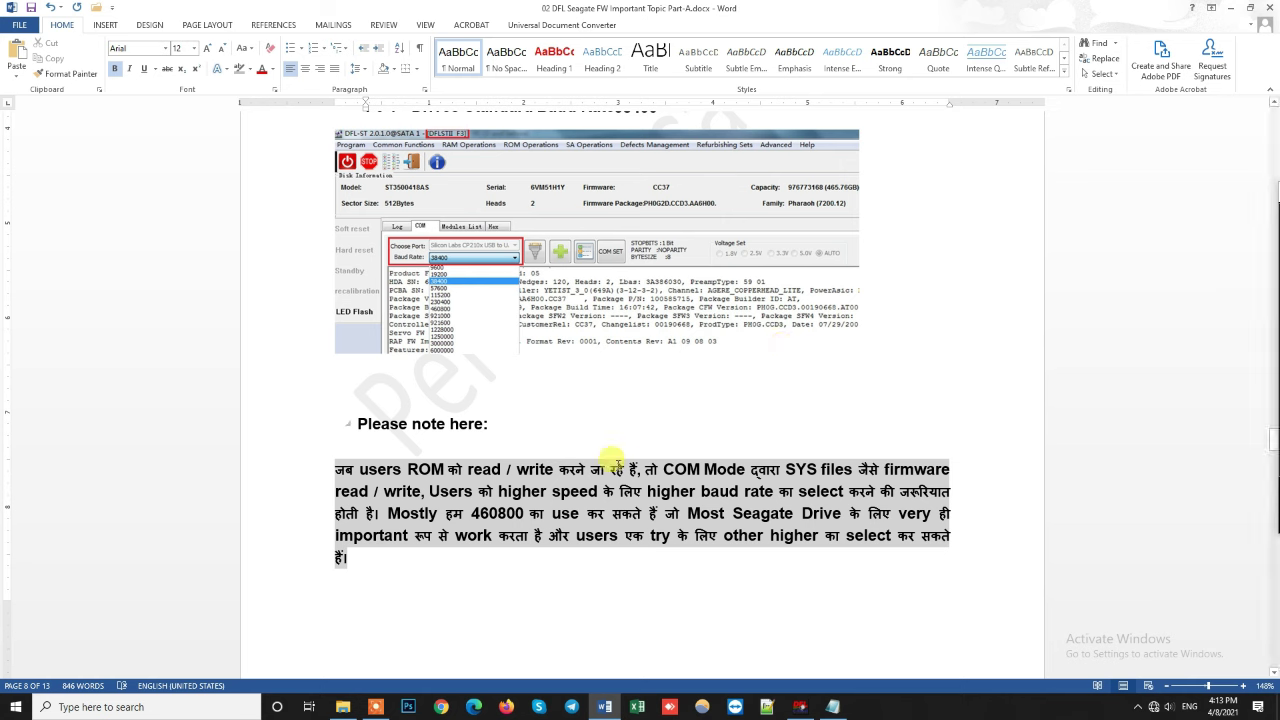
double_click(490, 513)
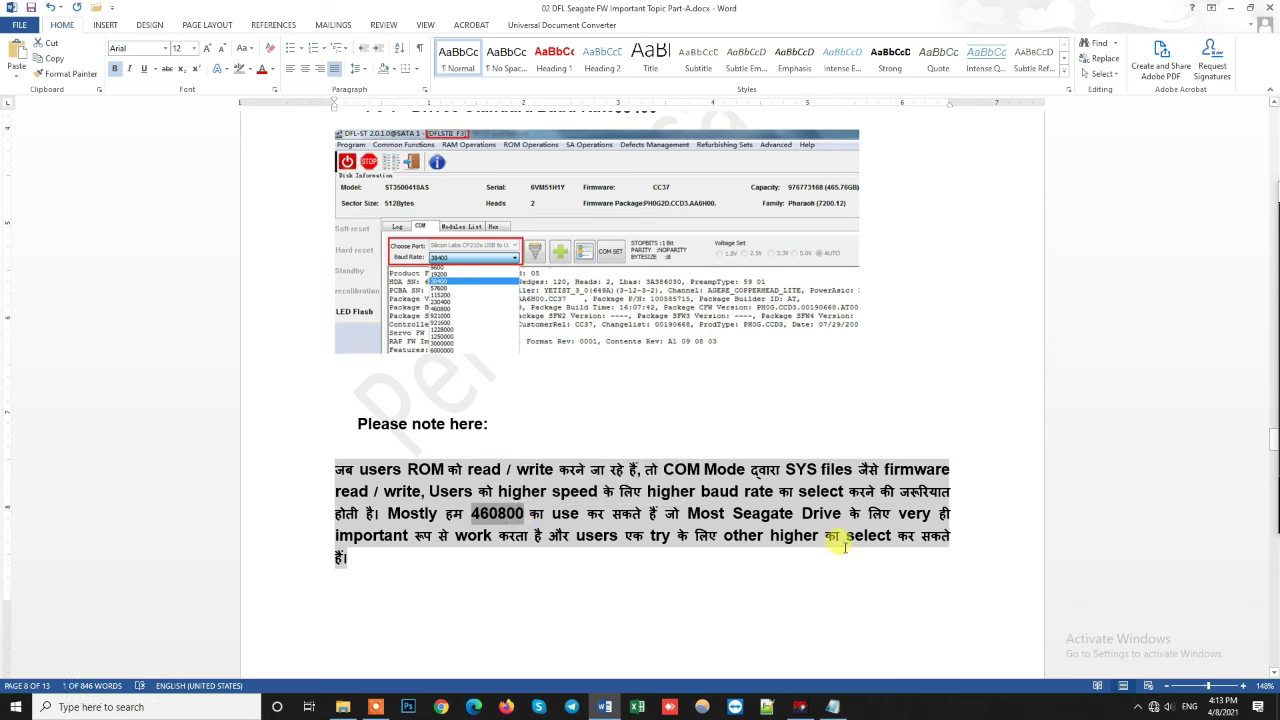
- Review the F3 T> drives standard baud rate and "Please note here" paragraph, continuing to the "Seagate HDD Set Up Working Directory" section
click(746, 569)
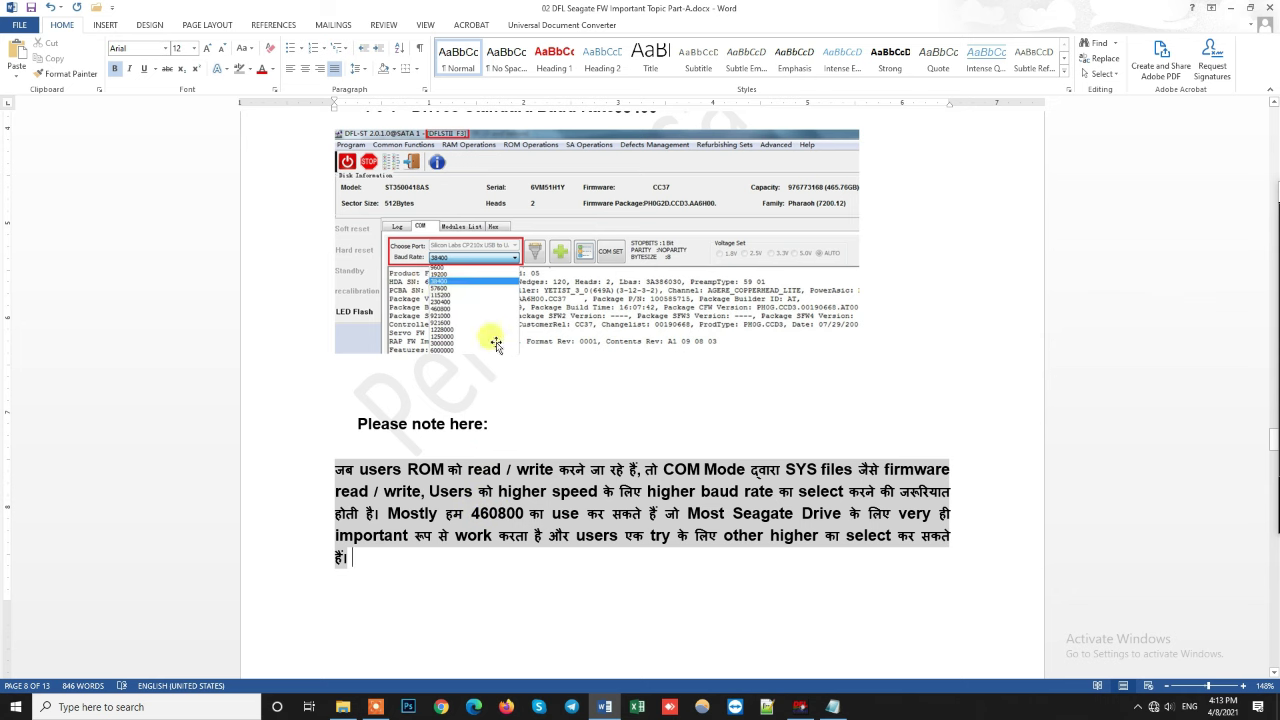
scroll(534, 477, up, 3)
scroll(627, 333, down, 1)
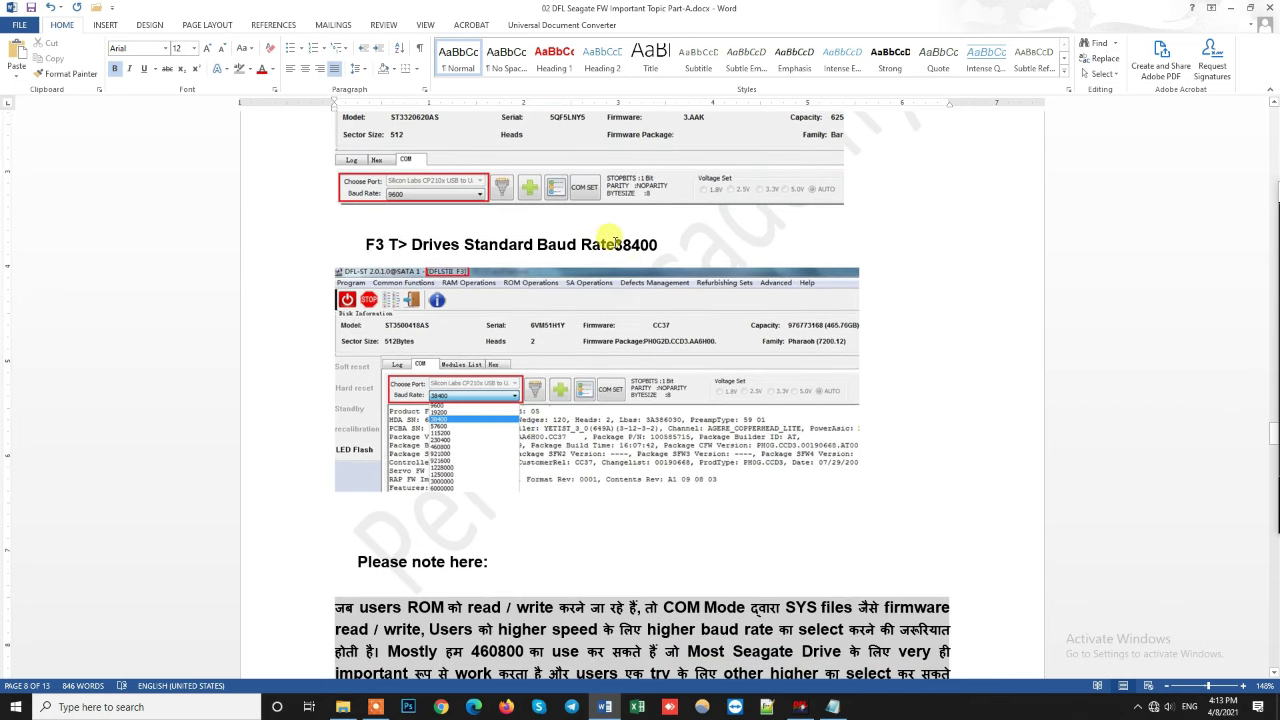
click(617, 243)
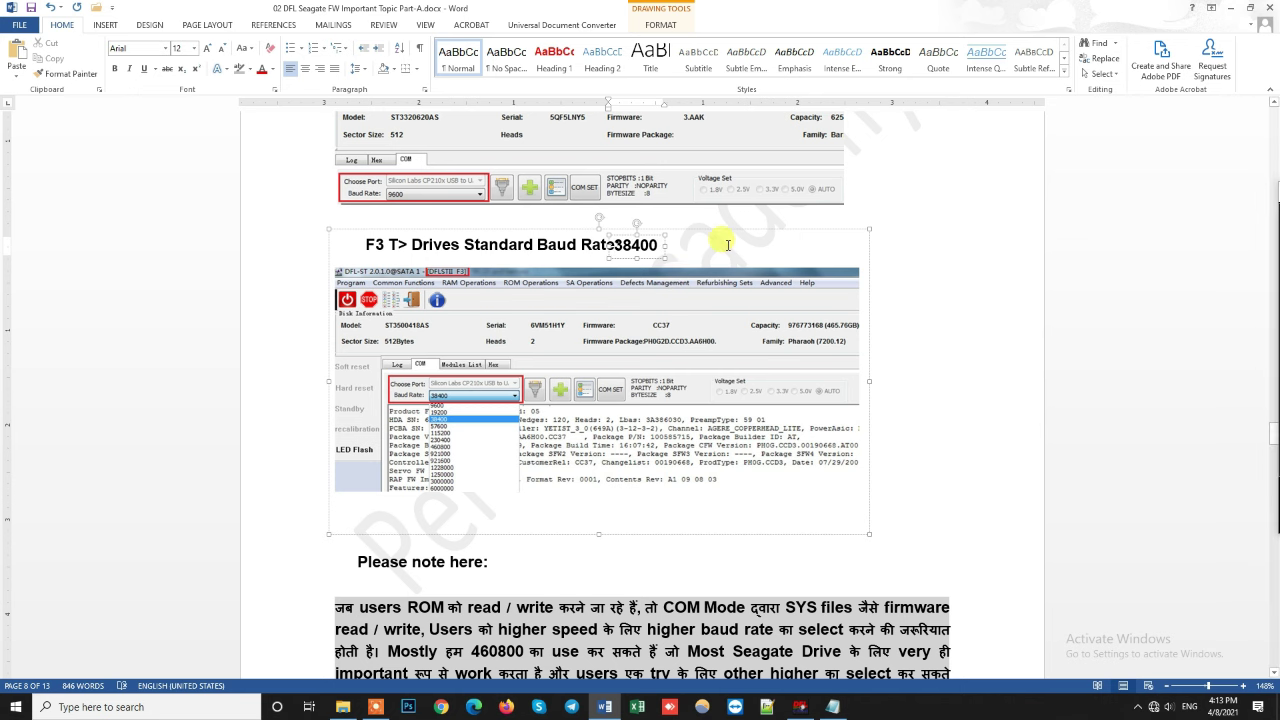
scroll(731, 250, down, 3)
click(491, 462)
scroll(523, 446, up, 2)
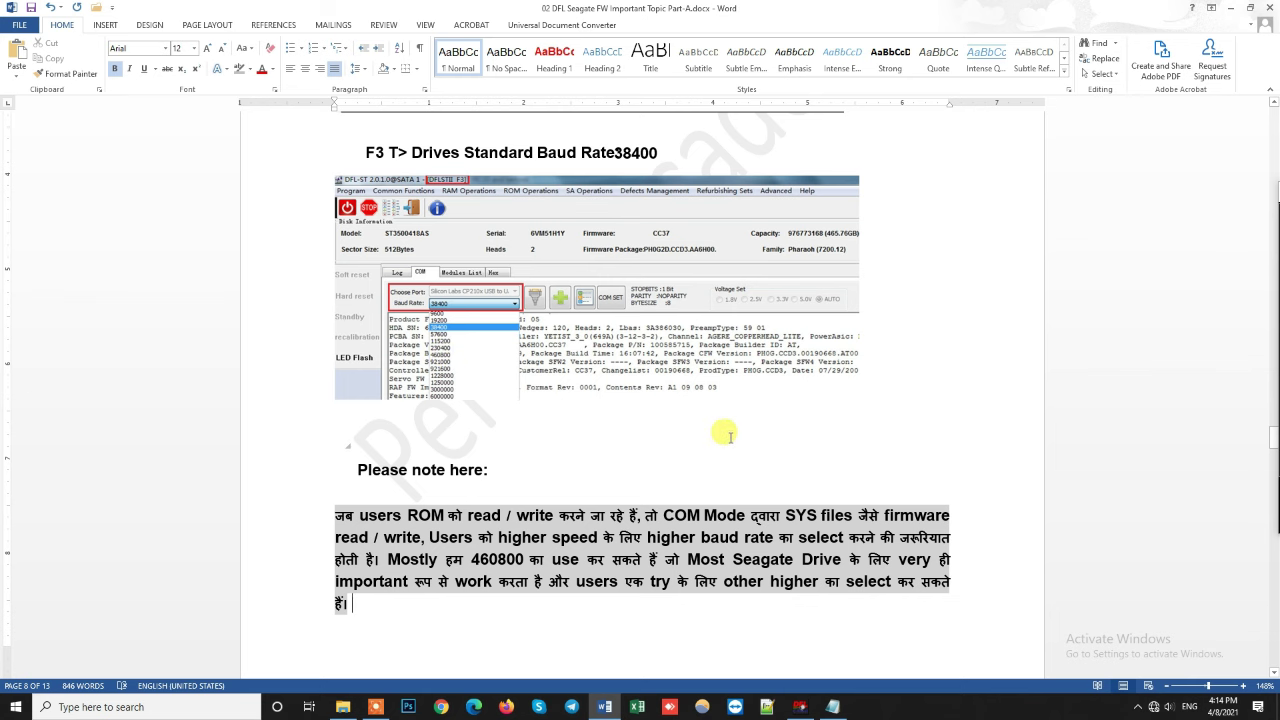
scroll(725, 435, down, 3)
scroll(600, 412, up, 2)
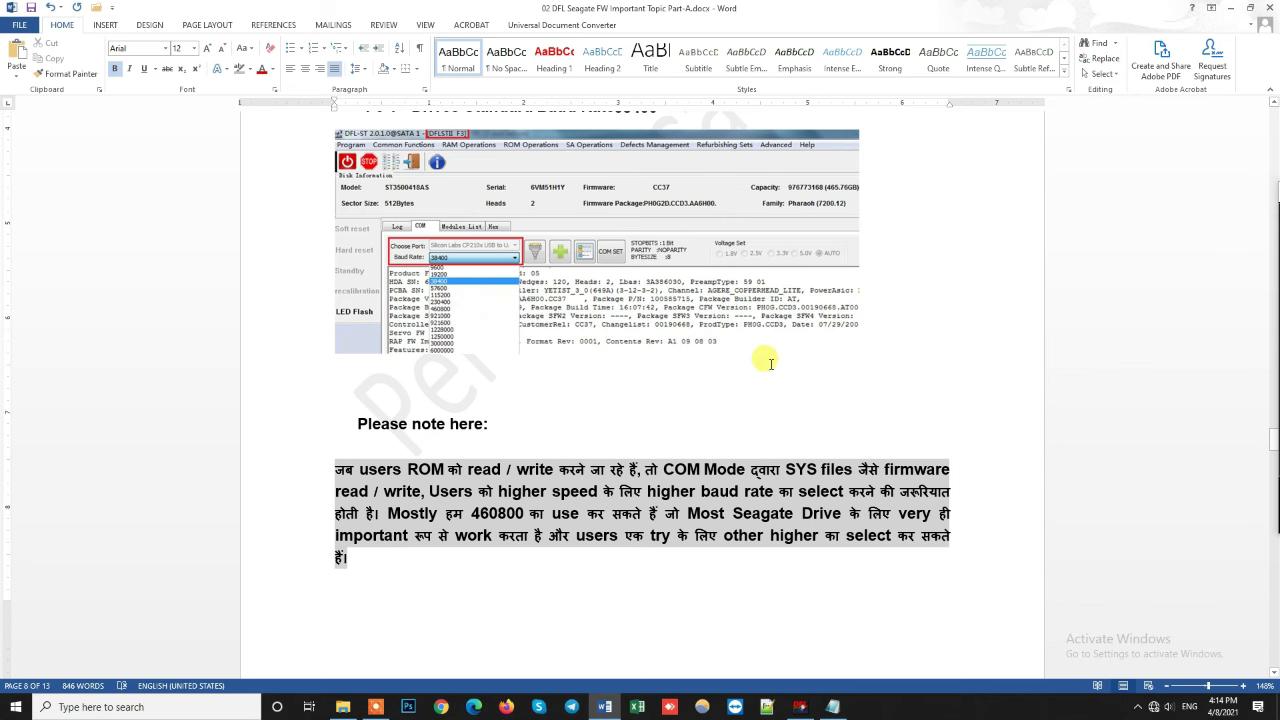
scroll(770, 363, down, 4)
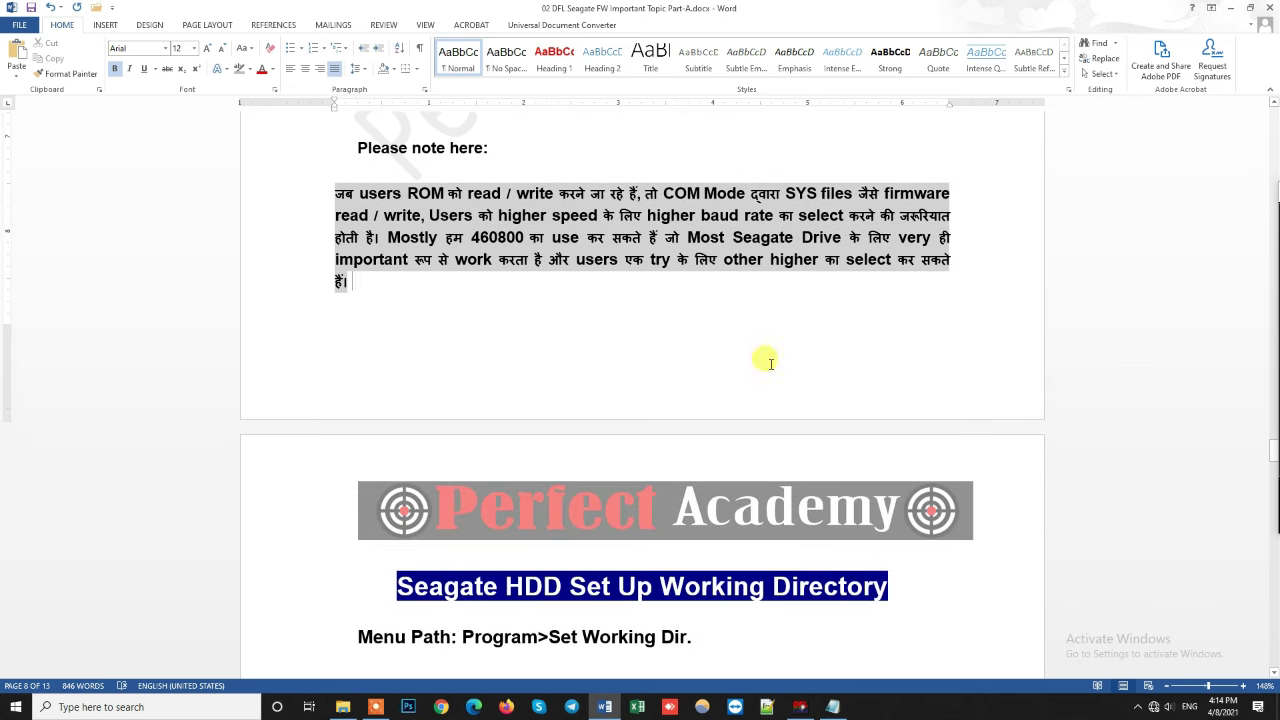
scroll(770, 363, up, 2)
scroll(770, 363, down, 8)
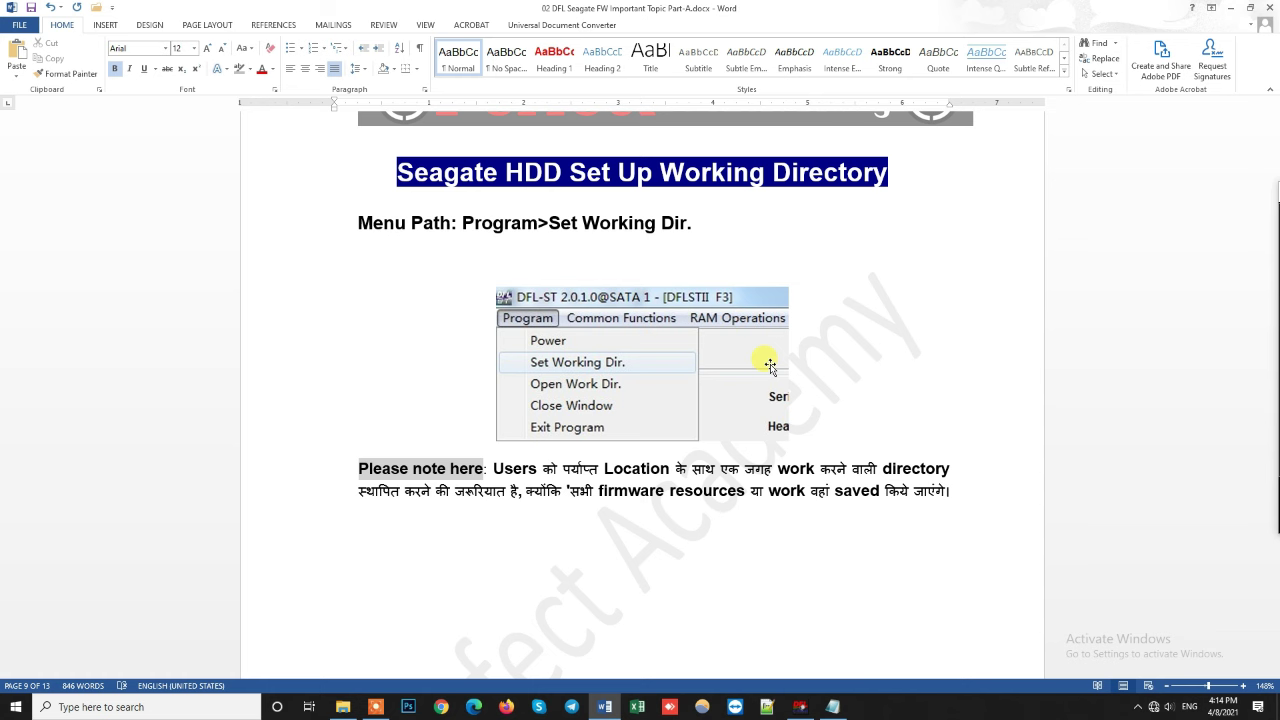
- Switch to DFL cPanel, start the Seagate module on SATA 2 with drive type Barracuda F3, and view the work directory folder choices
click(800, 707)
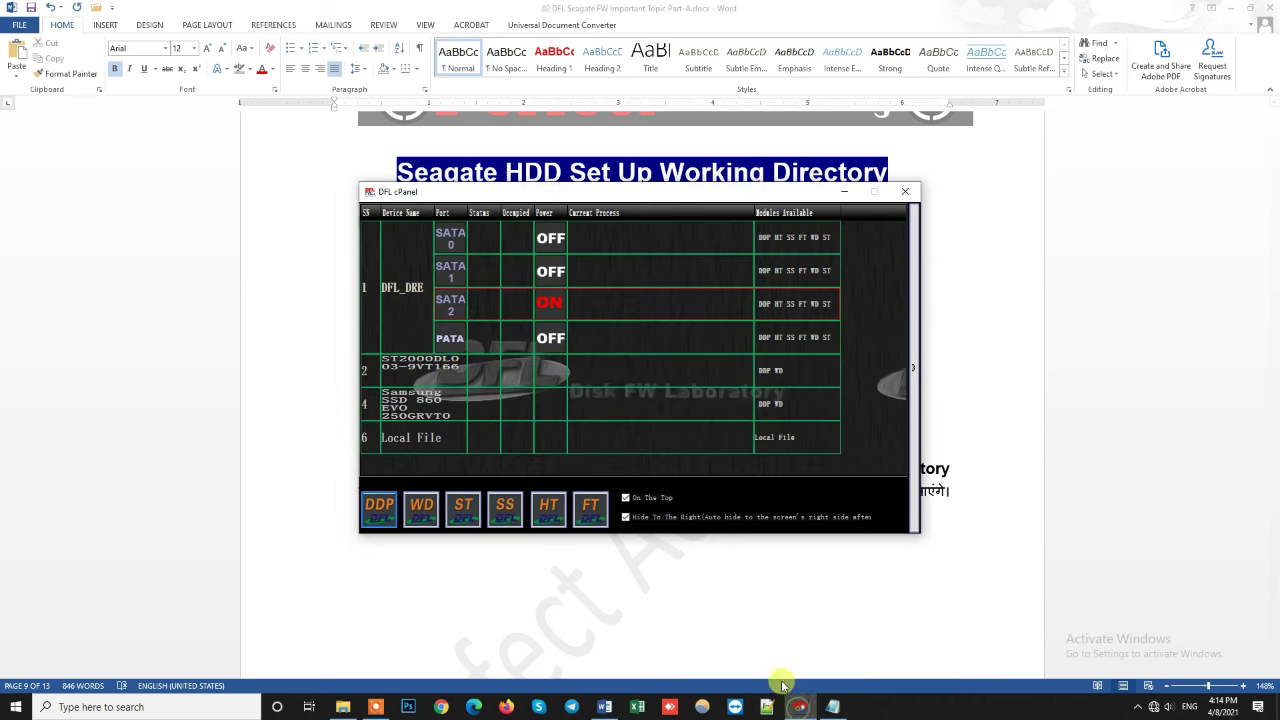
click(461, 302)
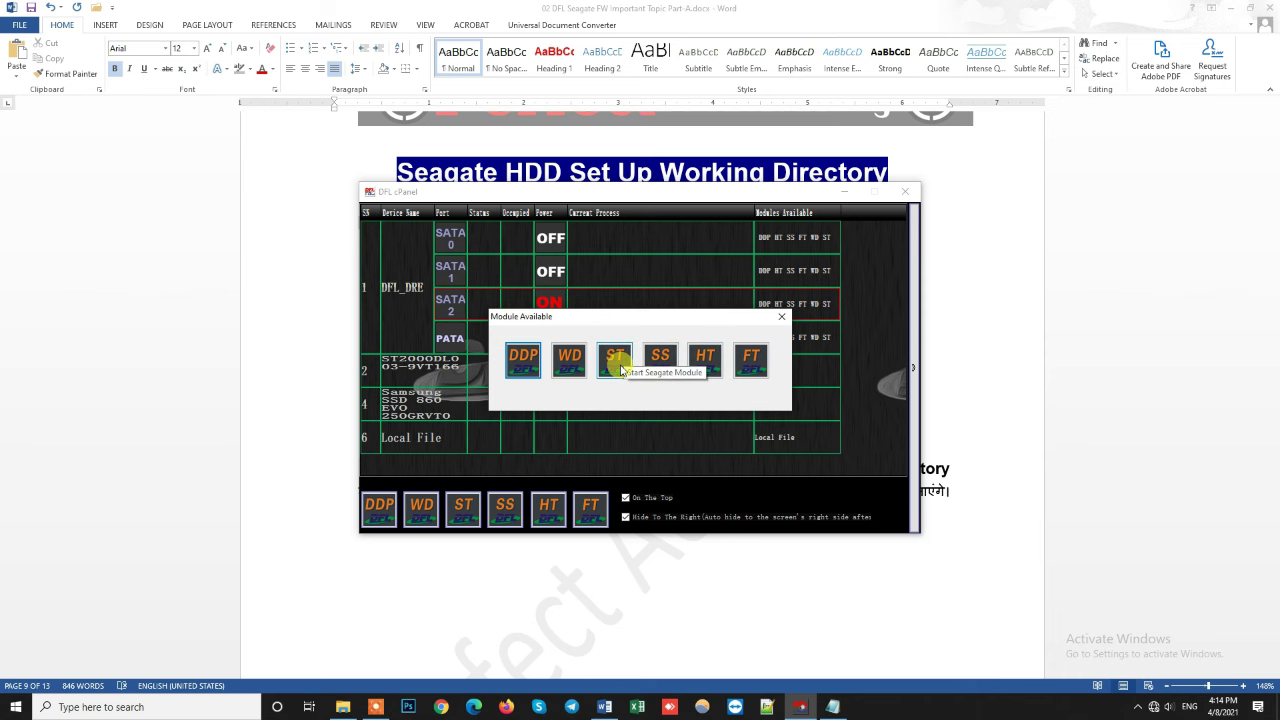
click(616, 362)
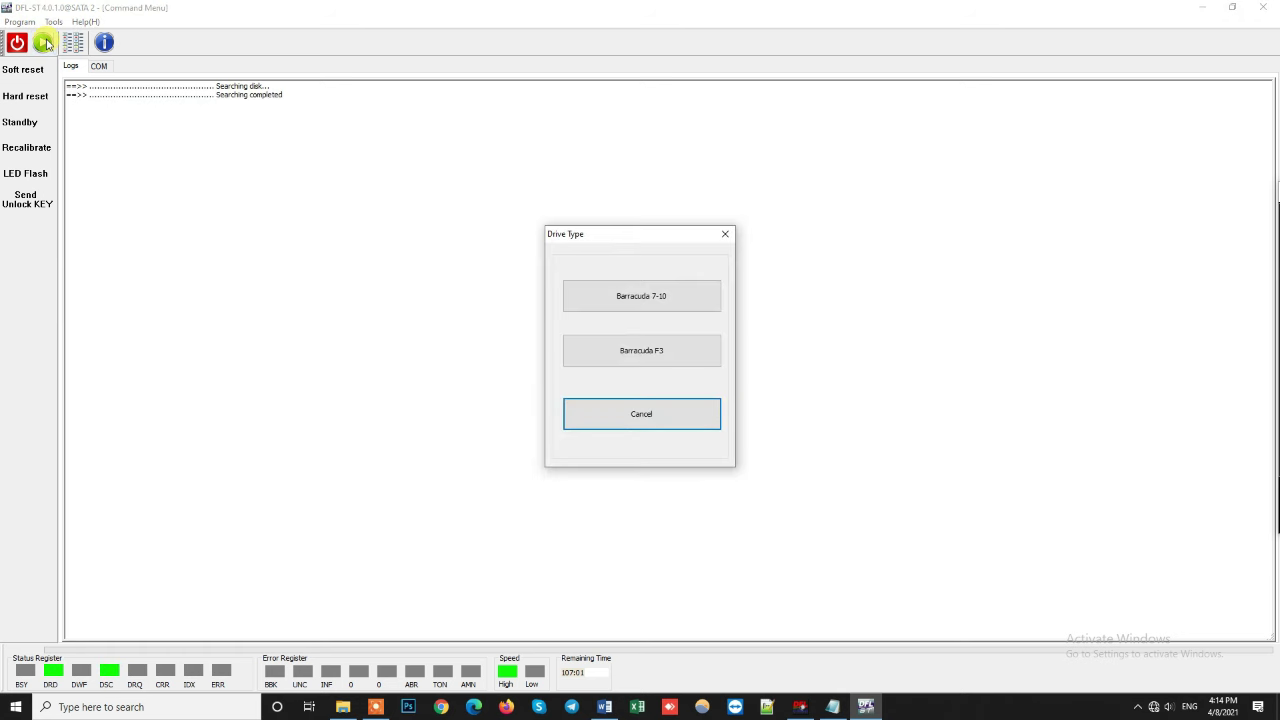
click(675, 352)
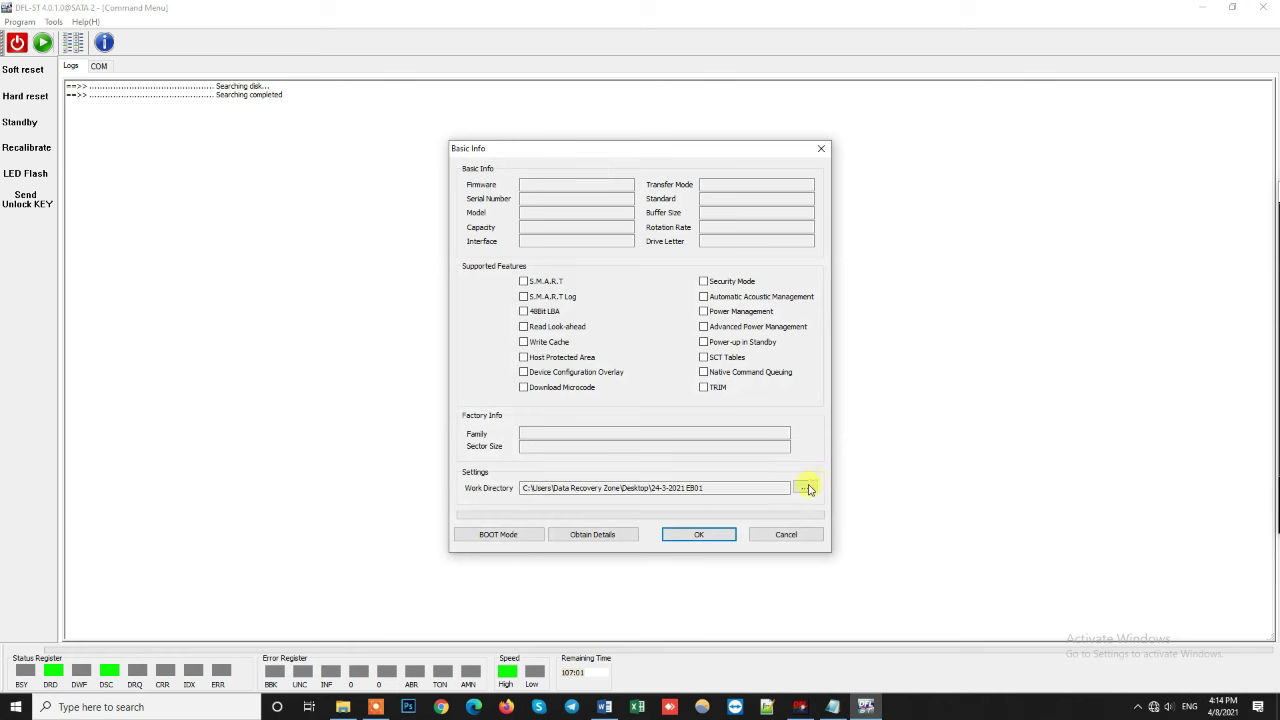
click(806, 488)
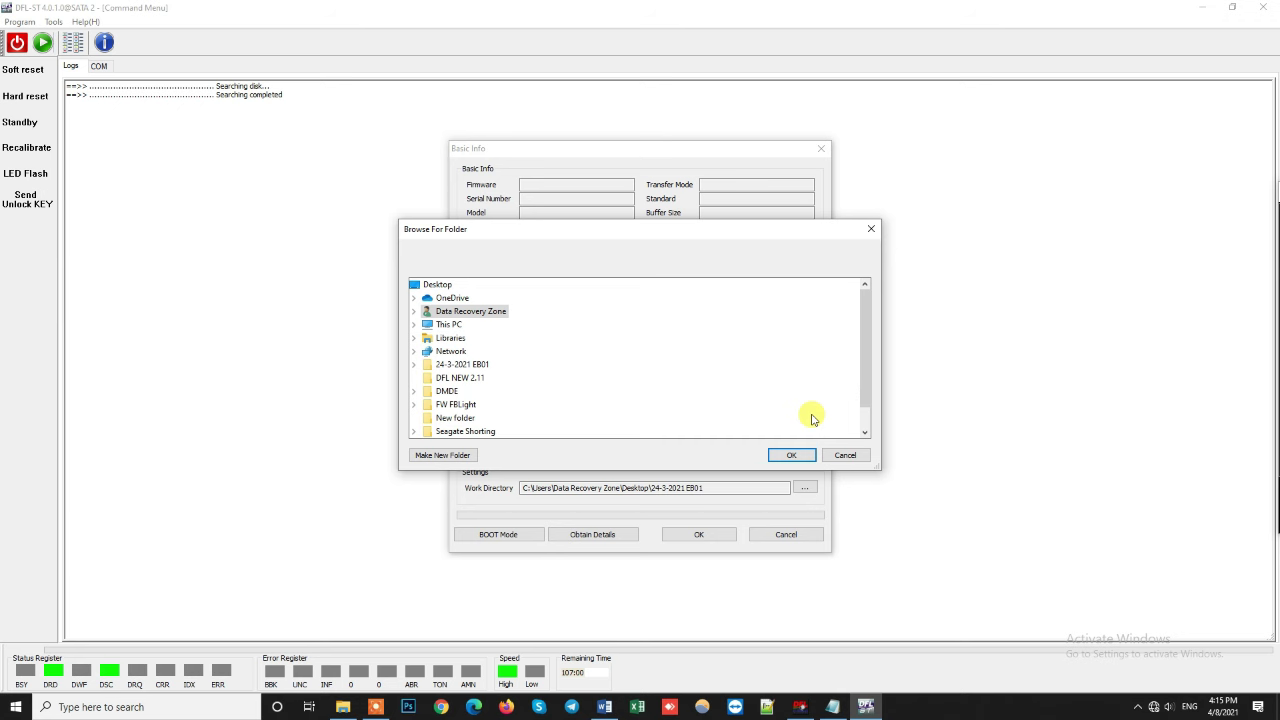
click(845, 455)
- Switch to File Explorer and create a folder named "Test Seagate" on the 2TB BACKUP DRIVE (D:)
click(342, 705)
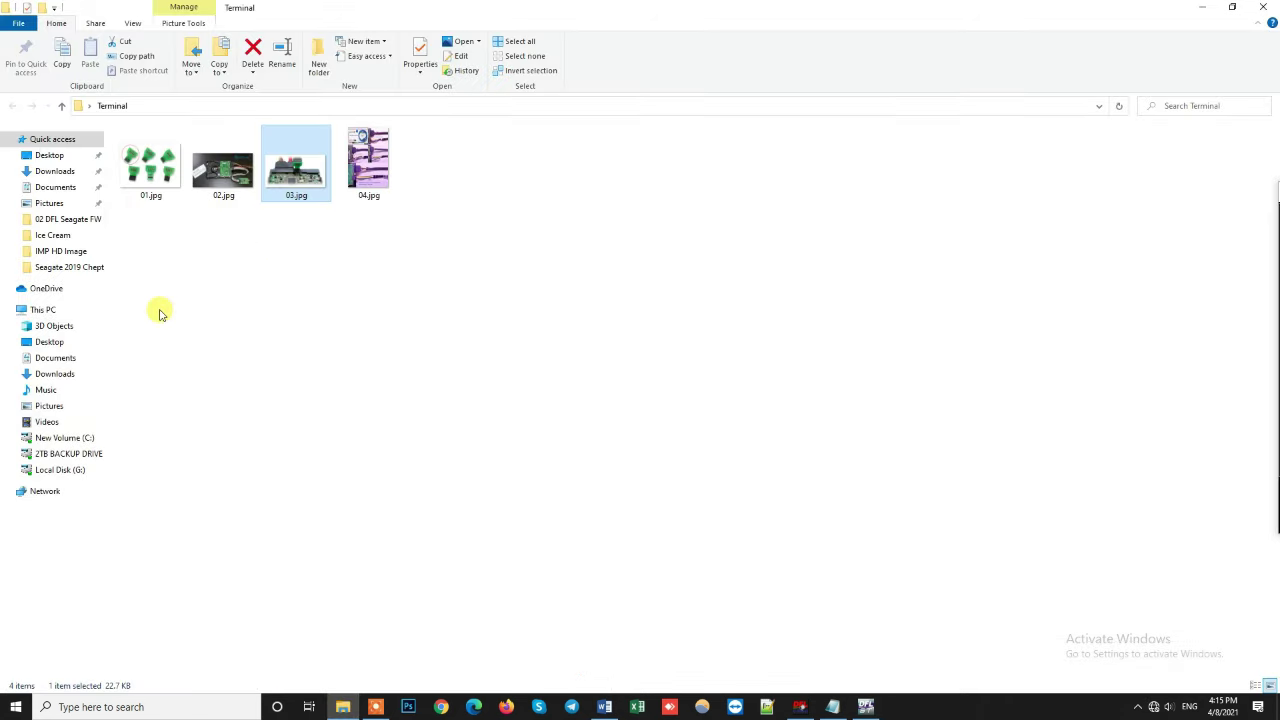
click(85, 455)
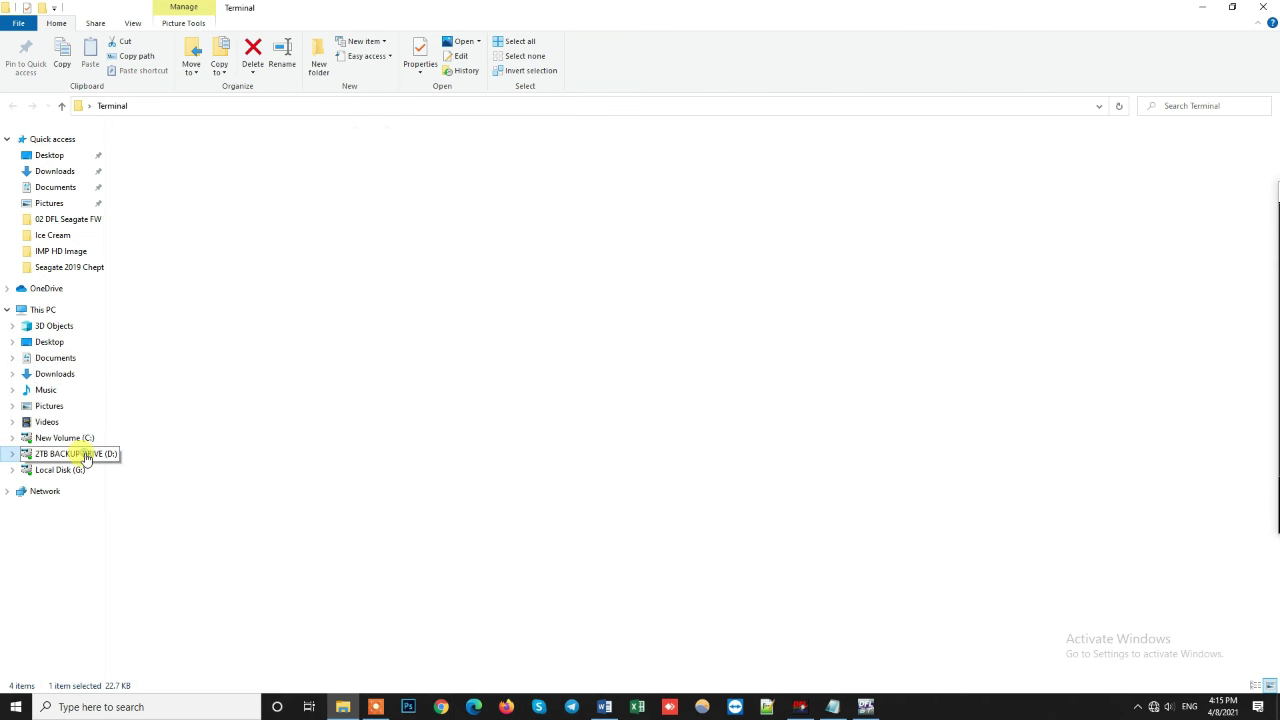
right_click(903, 342)
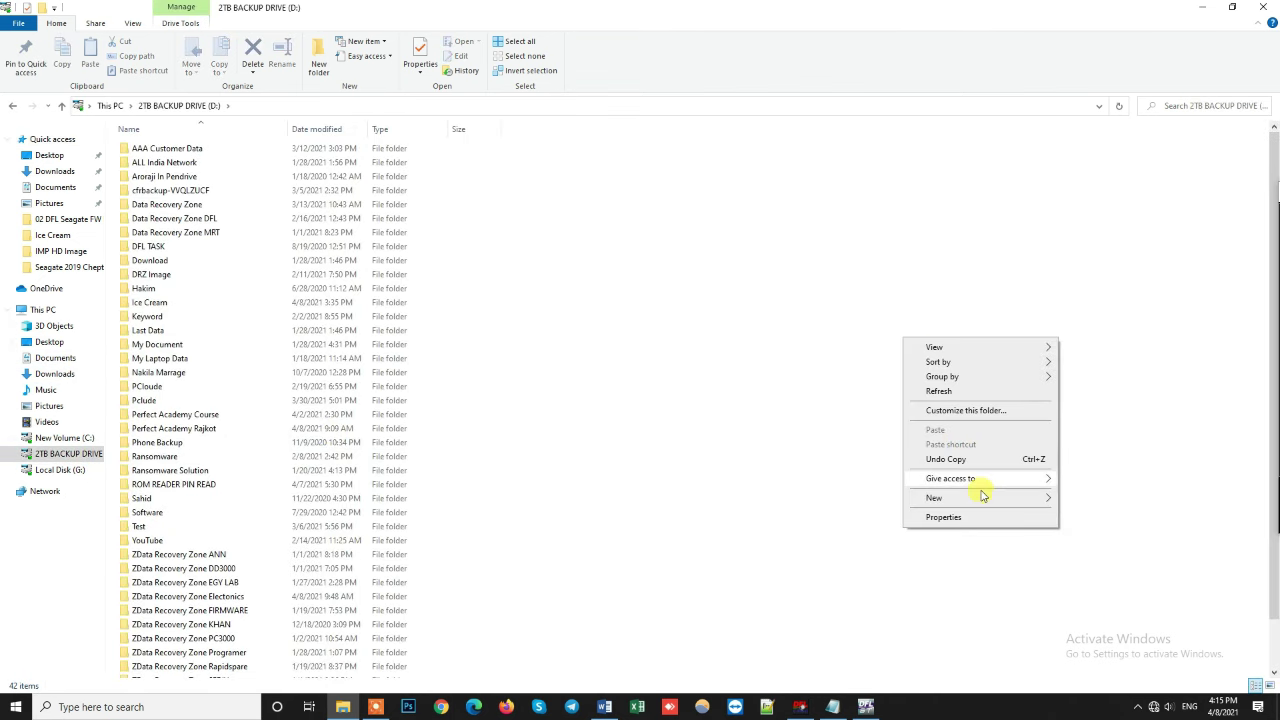
mouse_move(986, 498)
click(1100, 500)
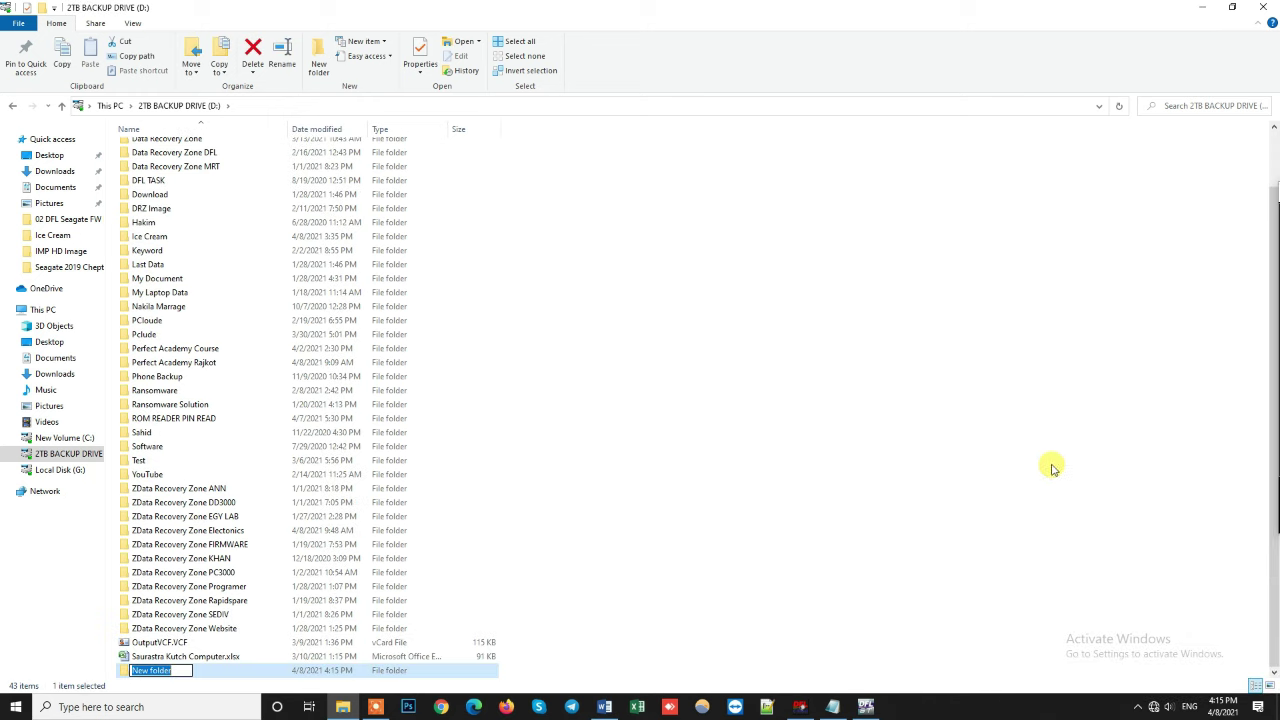
text(Tes)
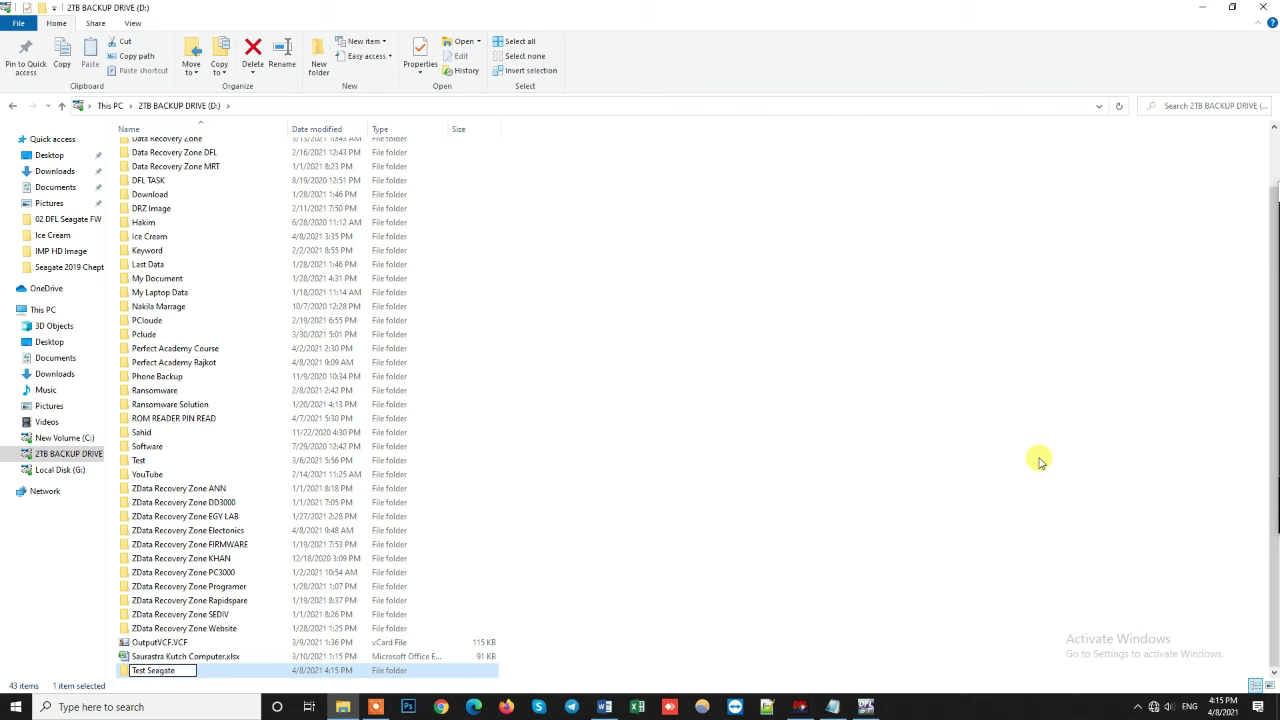
text(t Seagate)
key(Return)
click(882, 430)
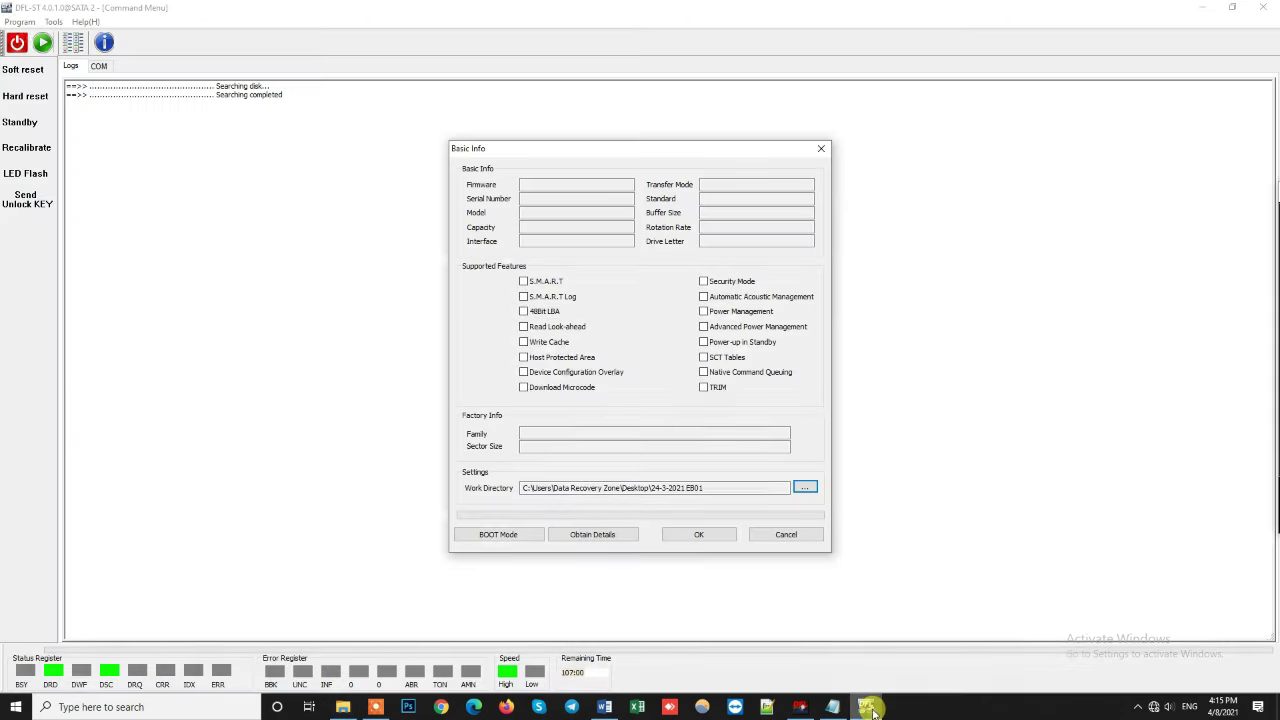
- Switch back to the DFL-ST tool and set the work directory to D:\Test Seagate
click(866, 707)
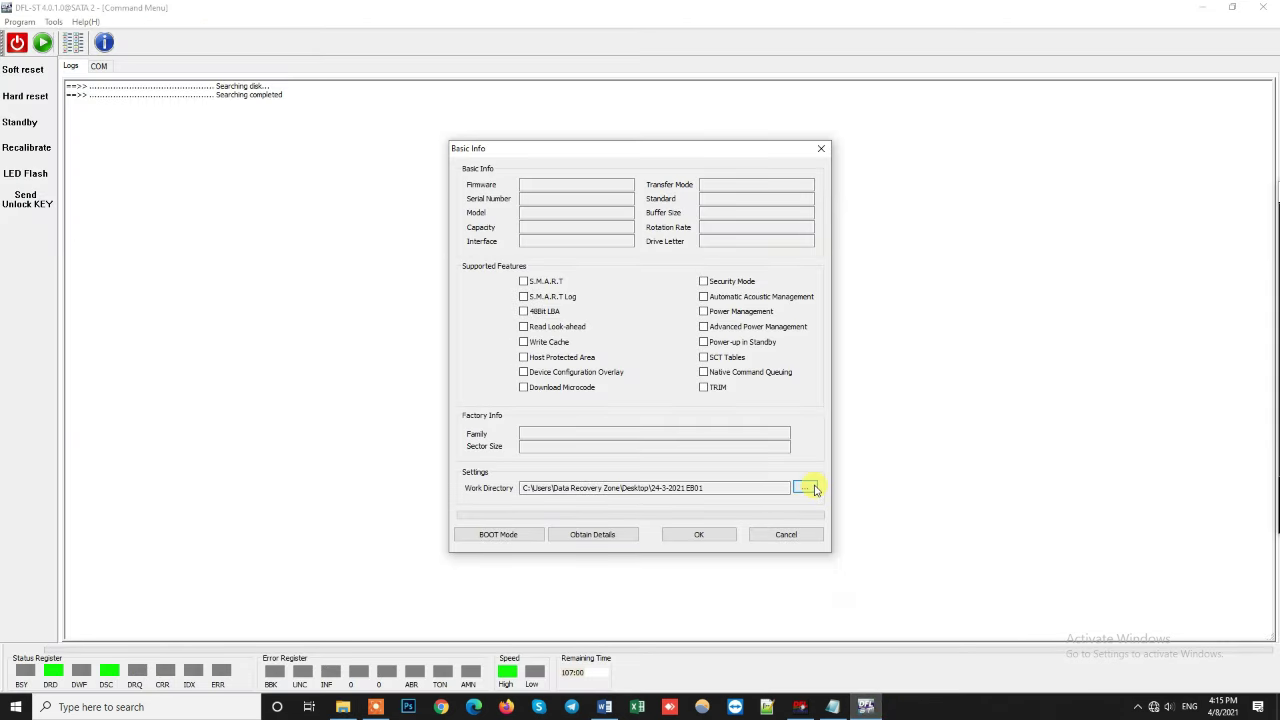
click(808, 488)
click(418, 327)
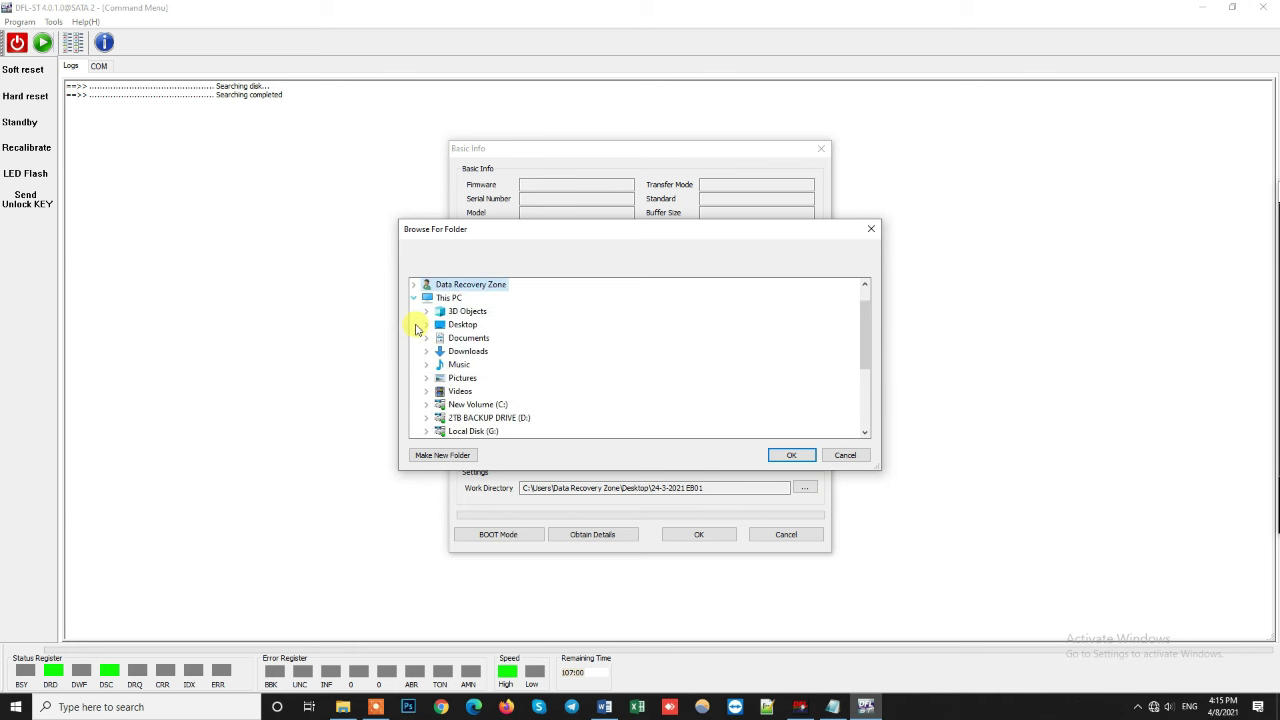
scroll(500, 354, down, 2)
double_click(508, 334)
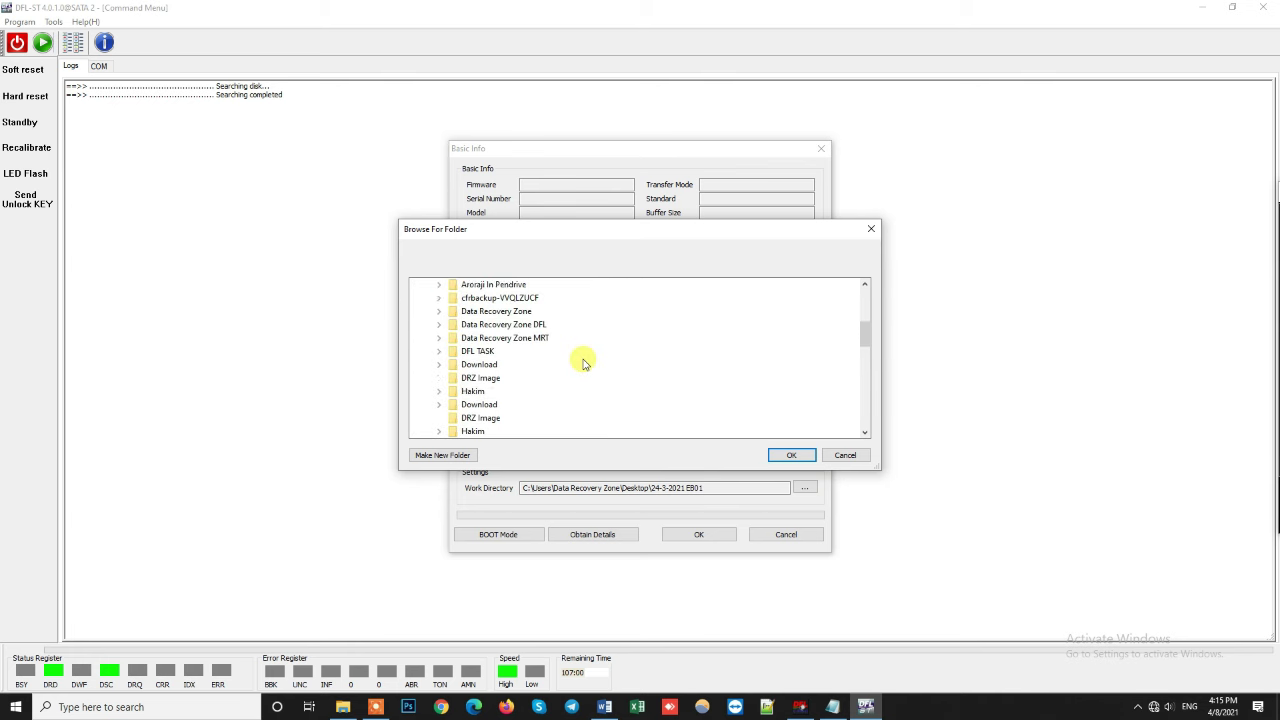
scroll(585, 363, down, 8)
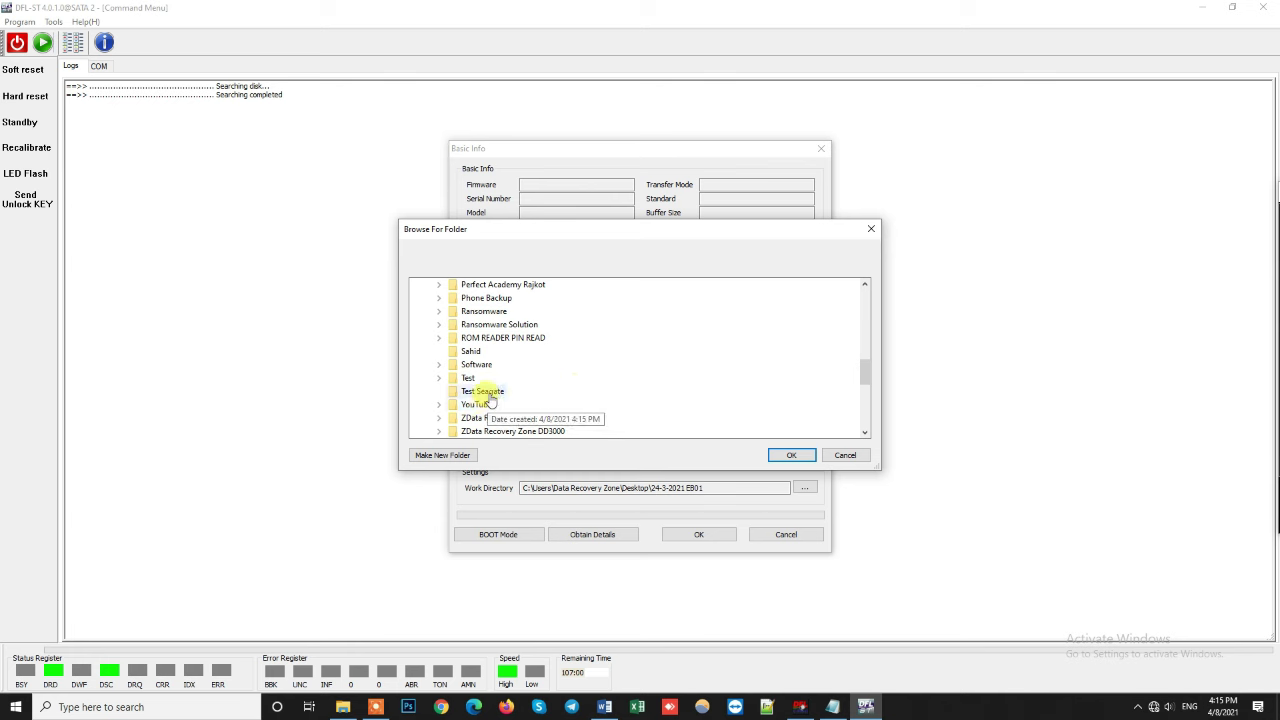
click(484, 391)
click(791, 455)
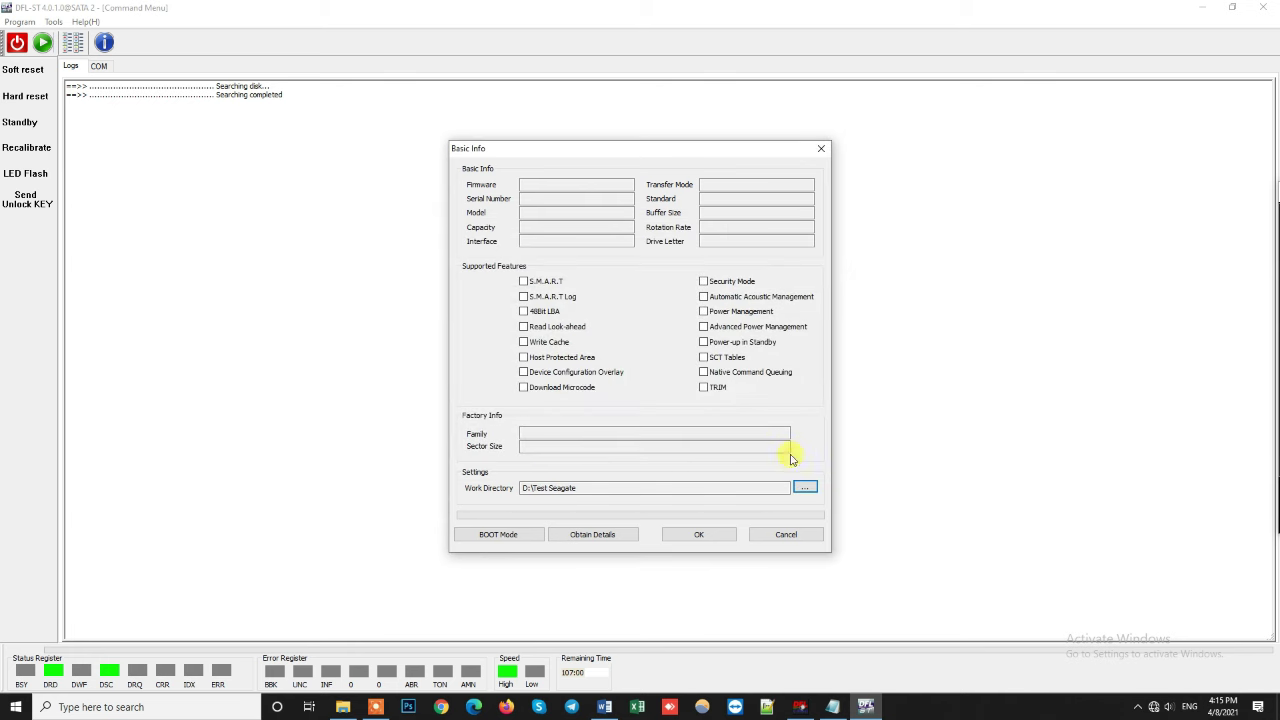
- Accept the Basic Info settings, choose the NULL drive family, and skip the wait to enter the F3 utility
click(699, 534)
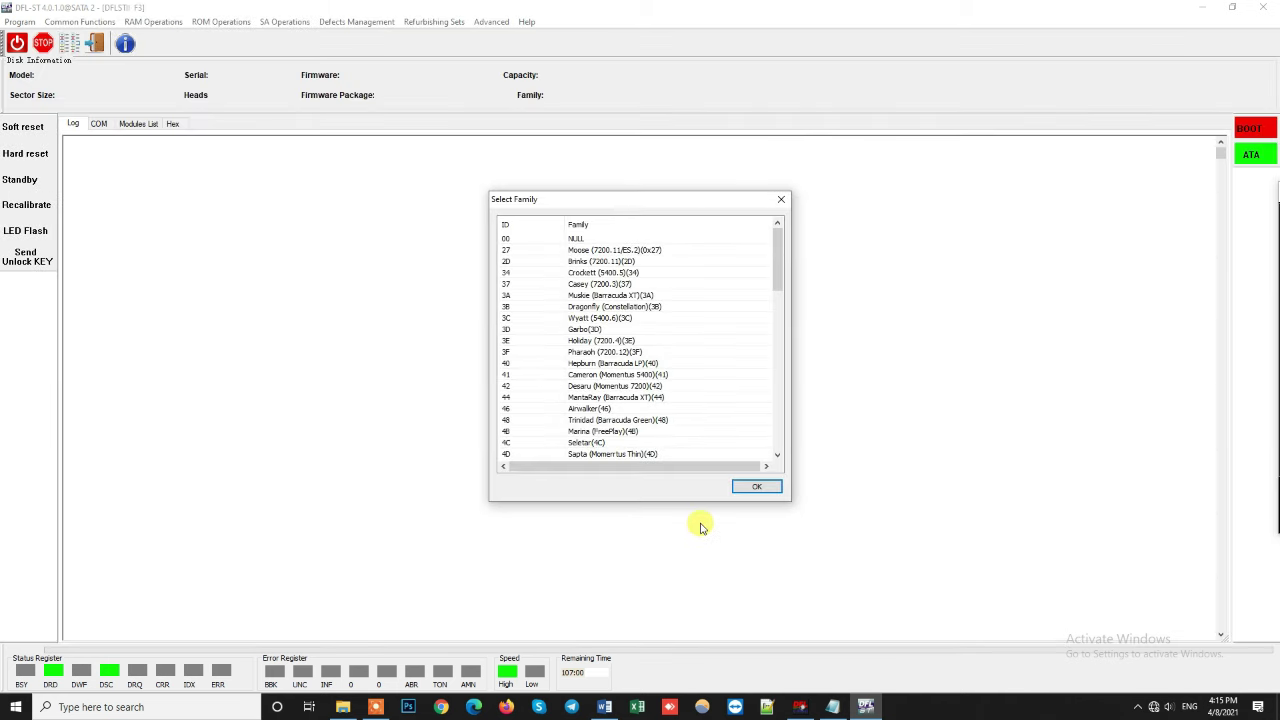
click(620, 239)
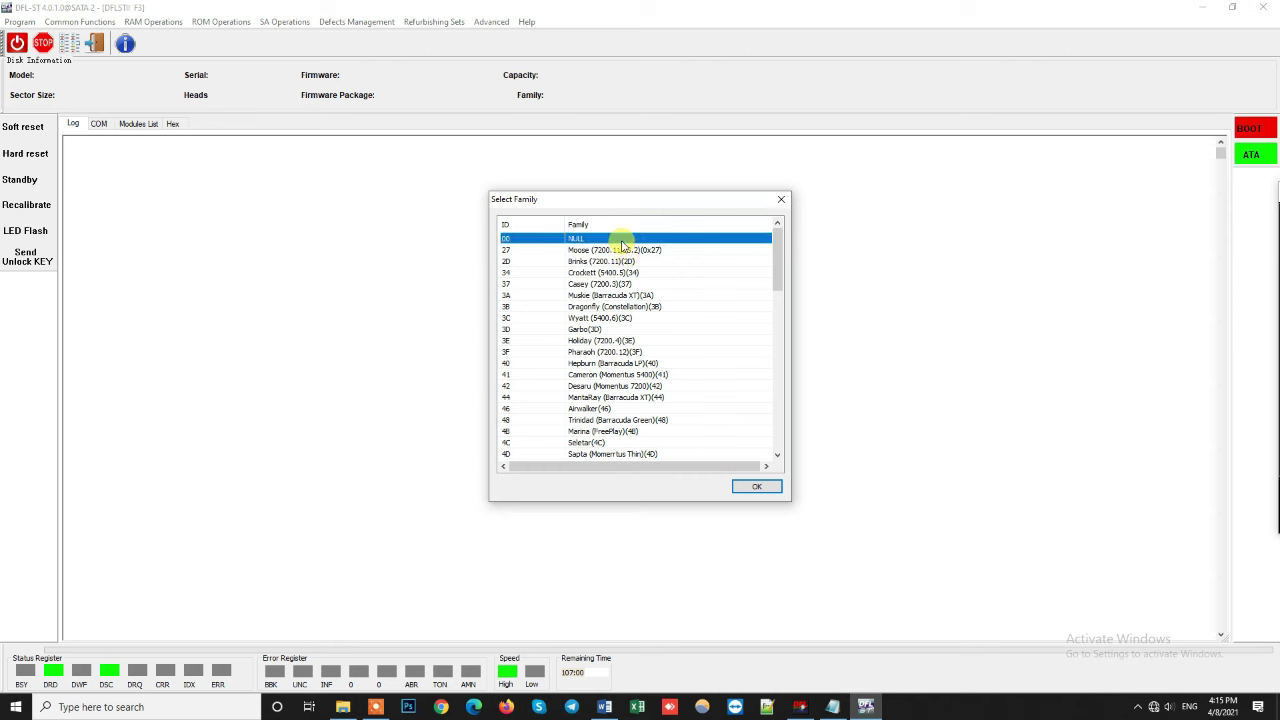
click(757, 487)
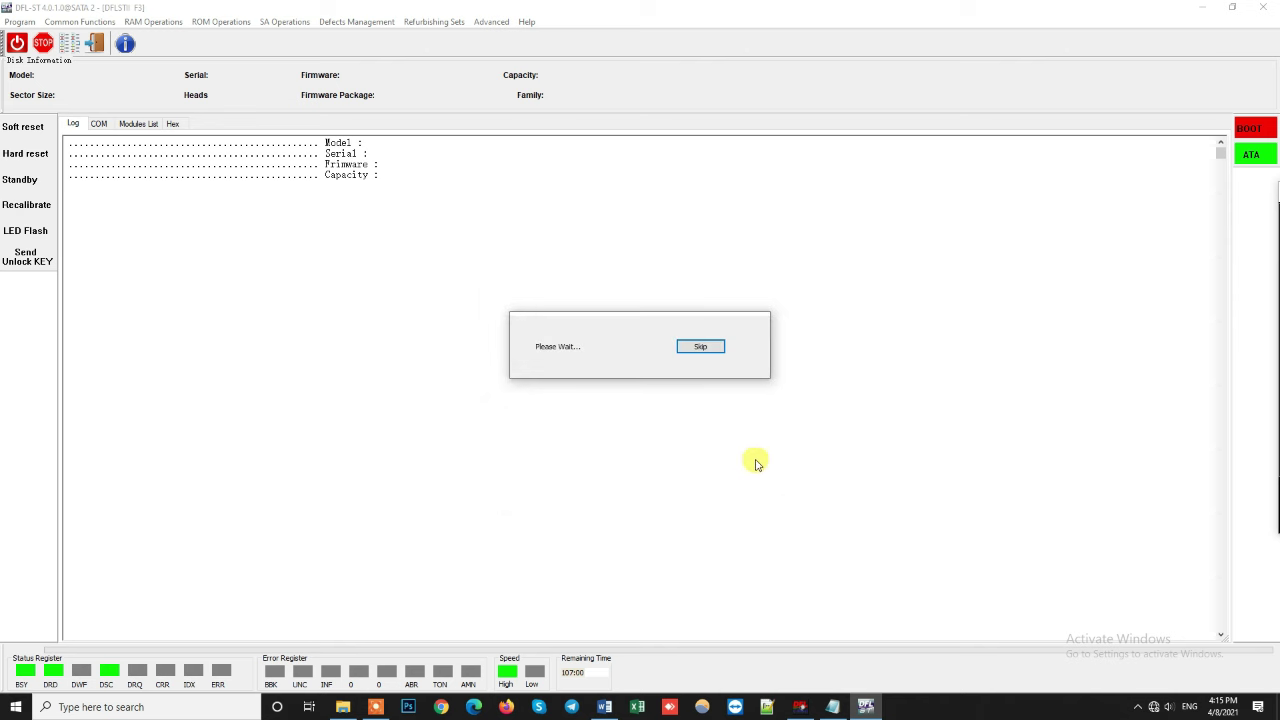
click(697, 348)
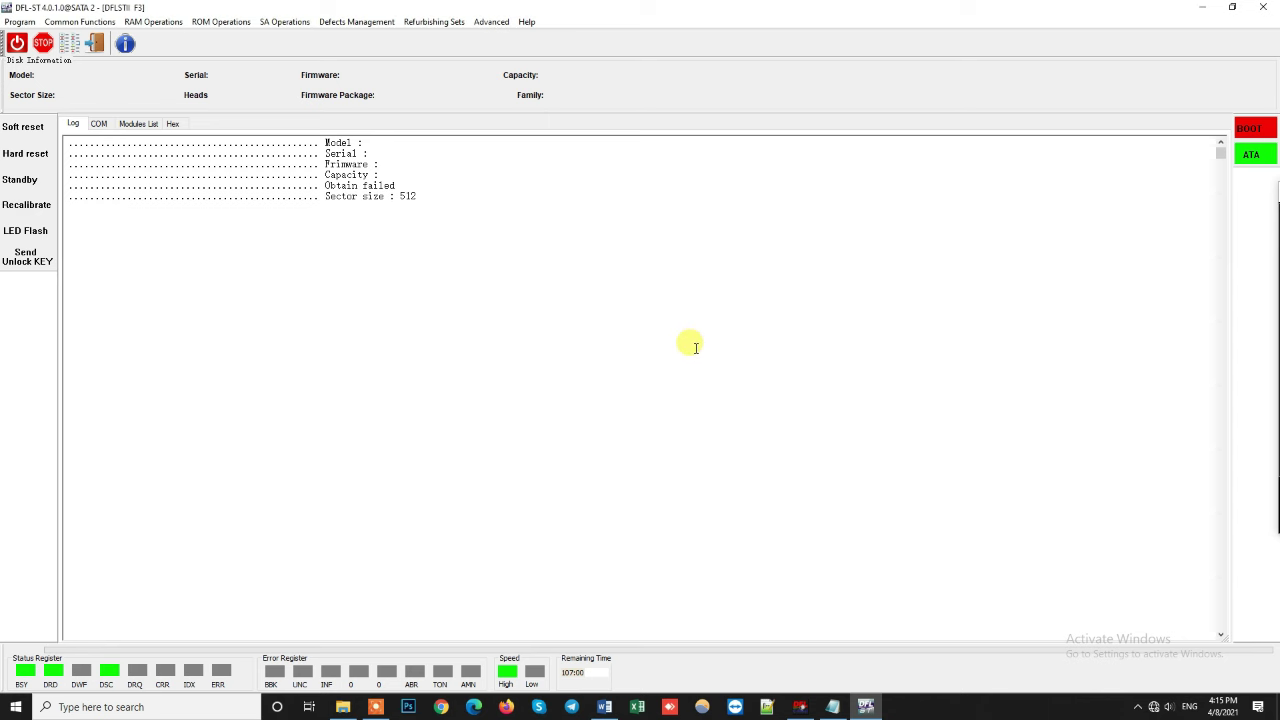
- Connect the USB-SERIAL CH340 COM port at 38400 baud, toggle the drive's power, and send ^Z repeatedly to get the F3 T> prompt
click(99, 124)
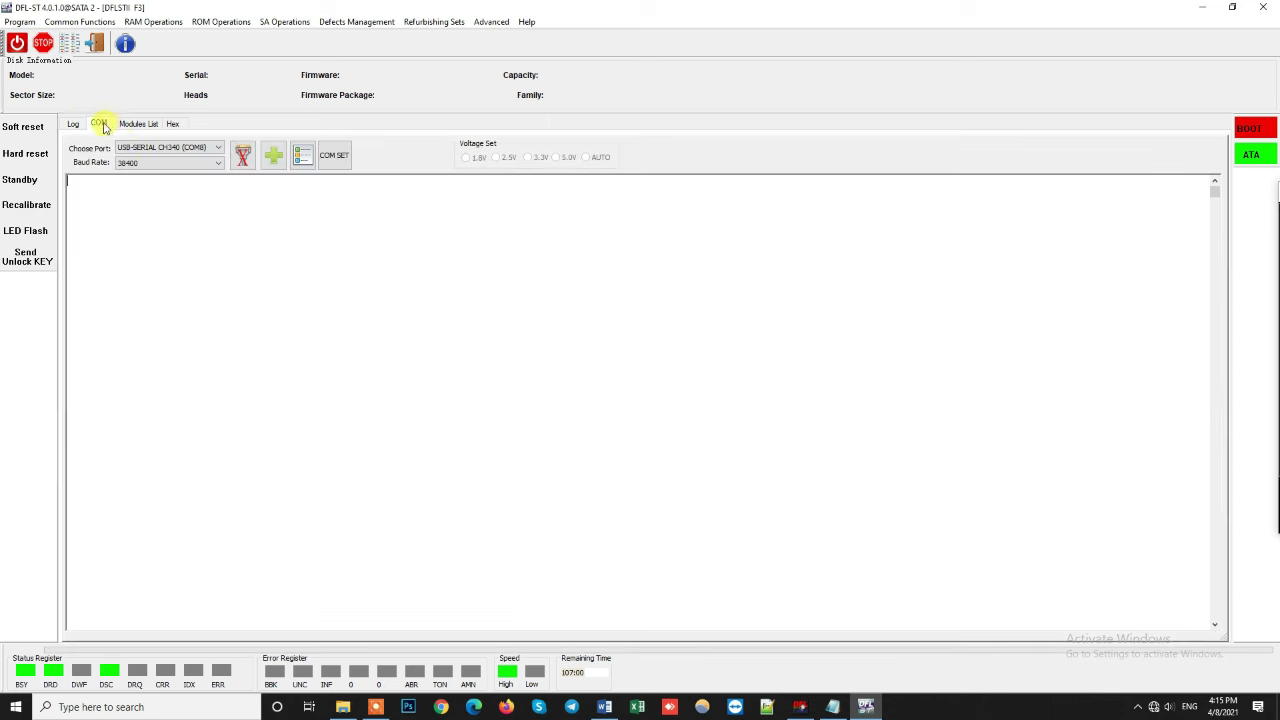
click(243, 158)
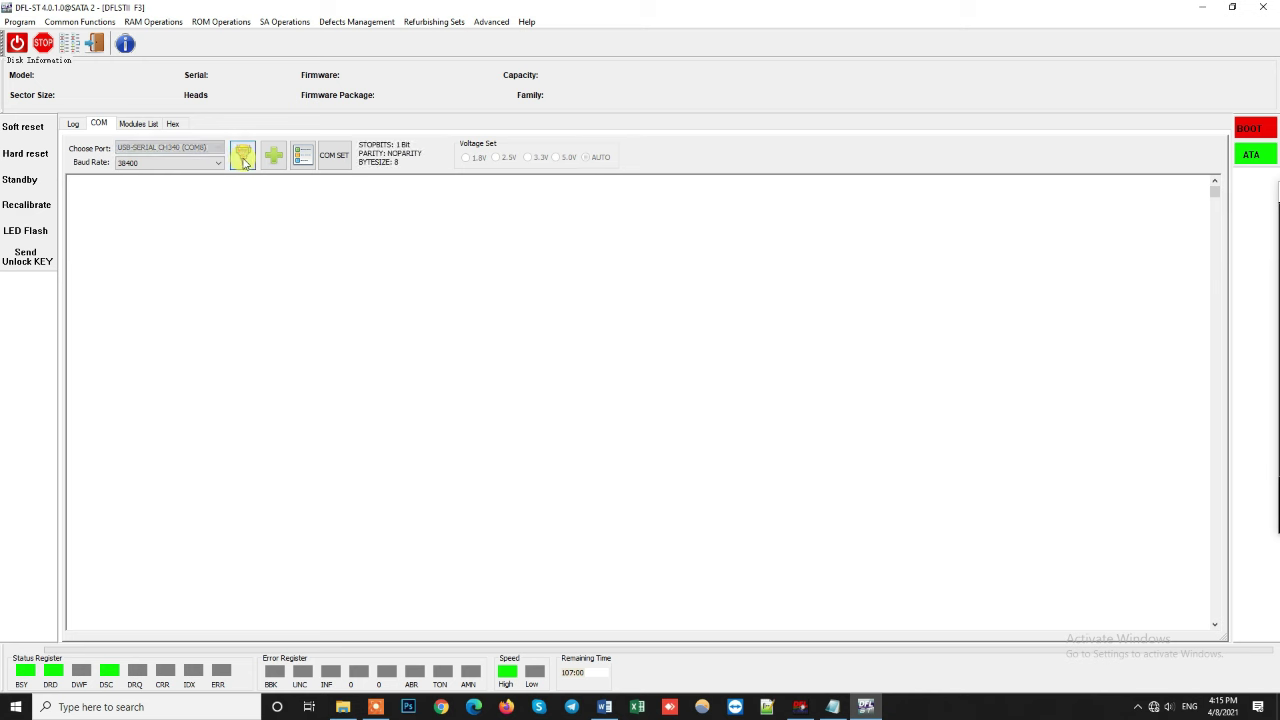
click(19, 44)
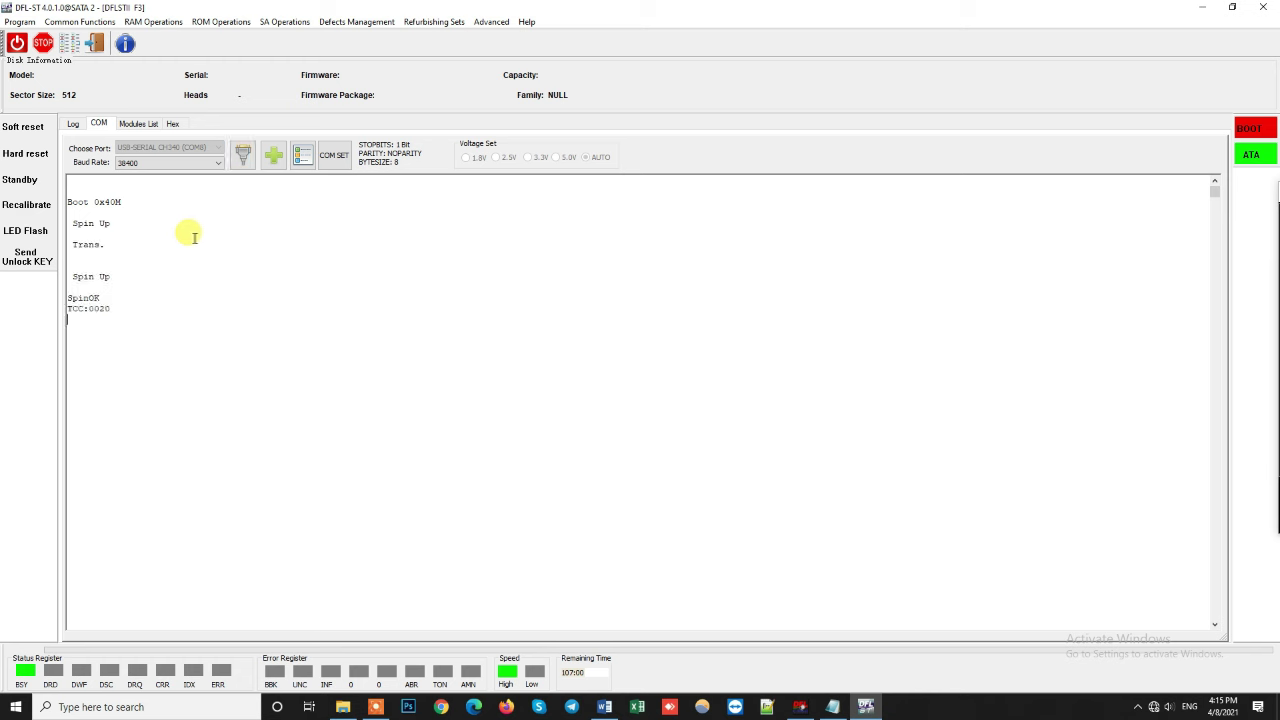
key(ctrl+z)
key(ctrl+z)
key(ctrl+z)
key(ctrl+z)
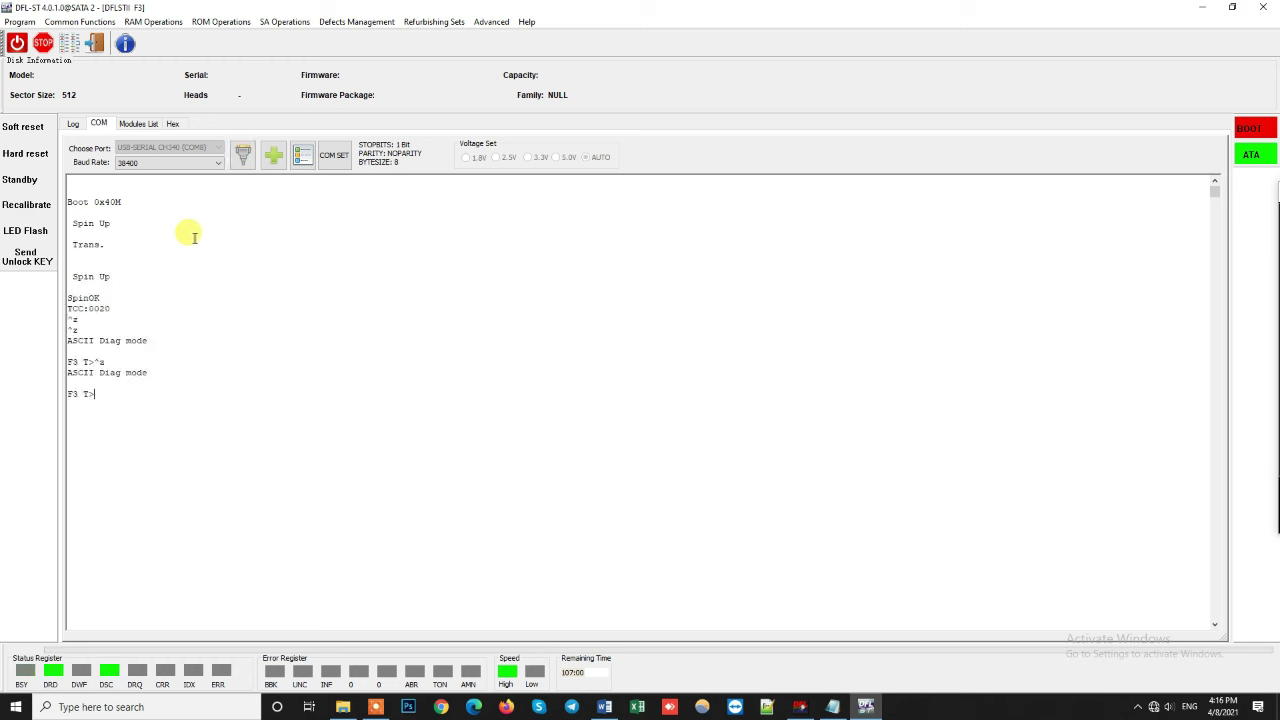
- Exit the F3 utility, restart it for the Barracuda F3 drive type, obtain the drive's details and accept the Basic Info
click(96, 46)
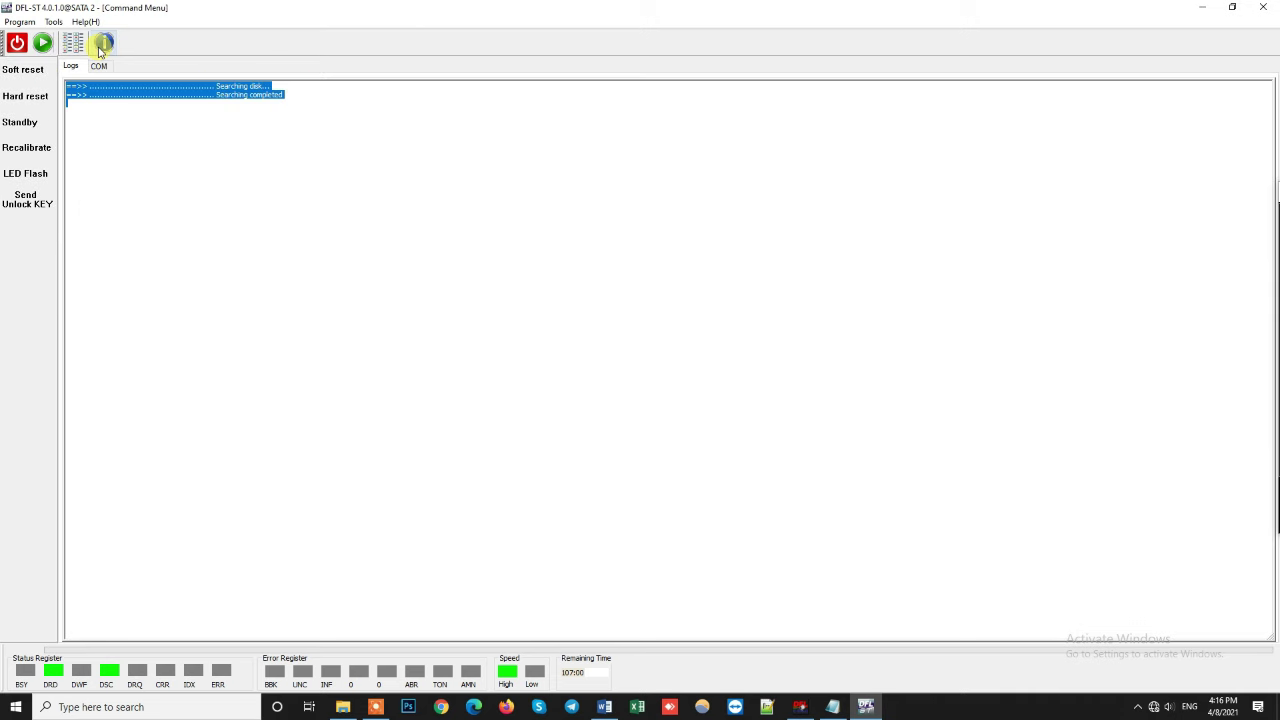
click(42, 42)
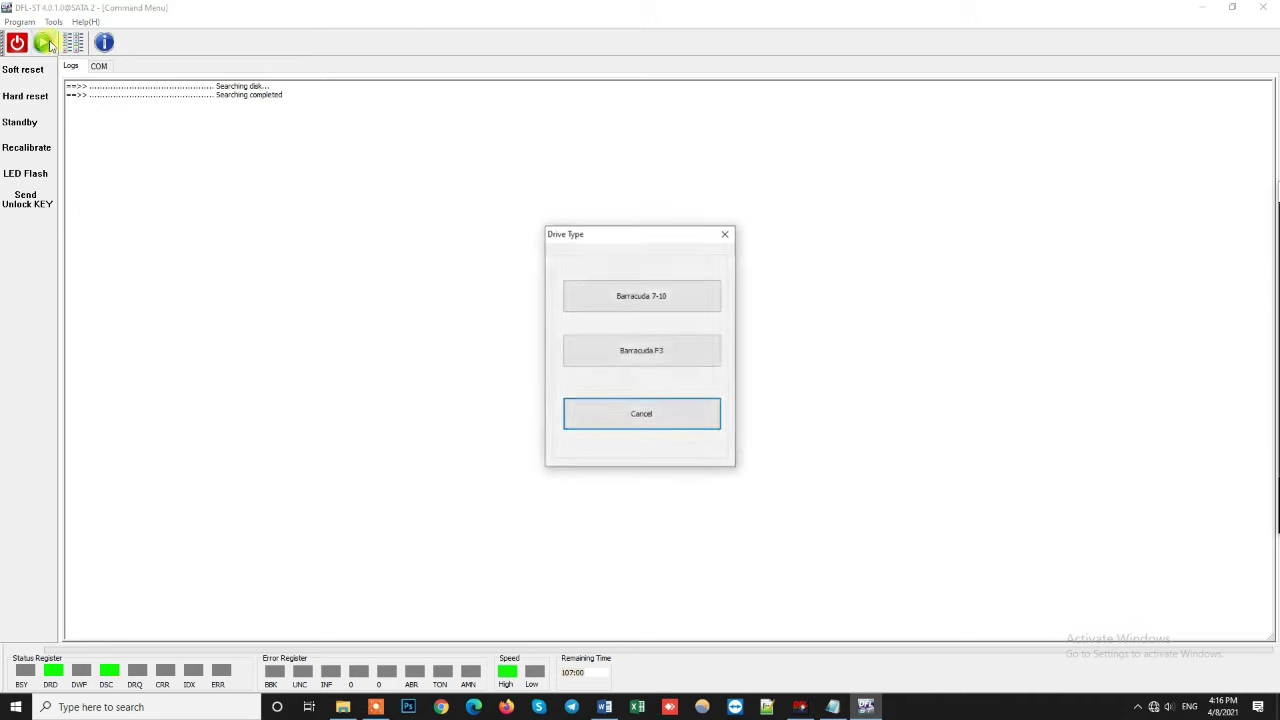
click(667, 358)
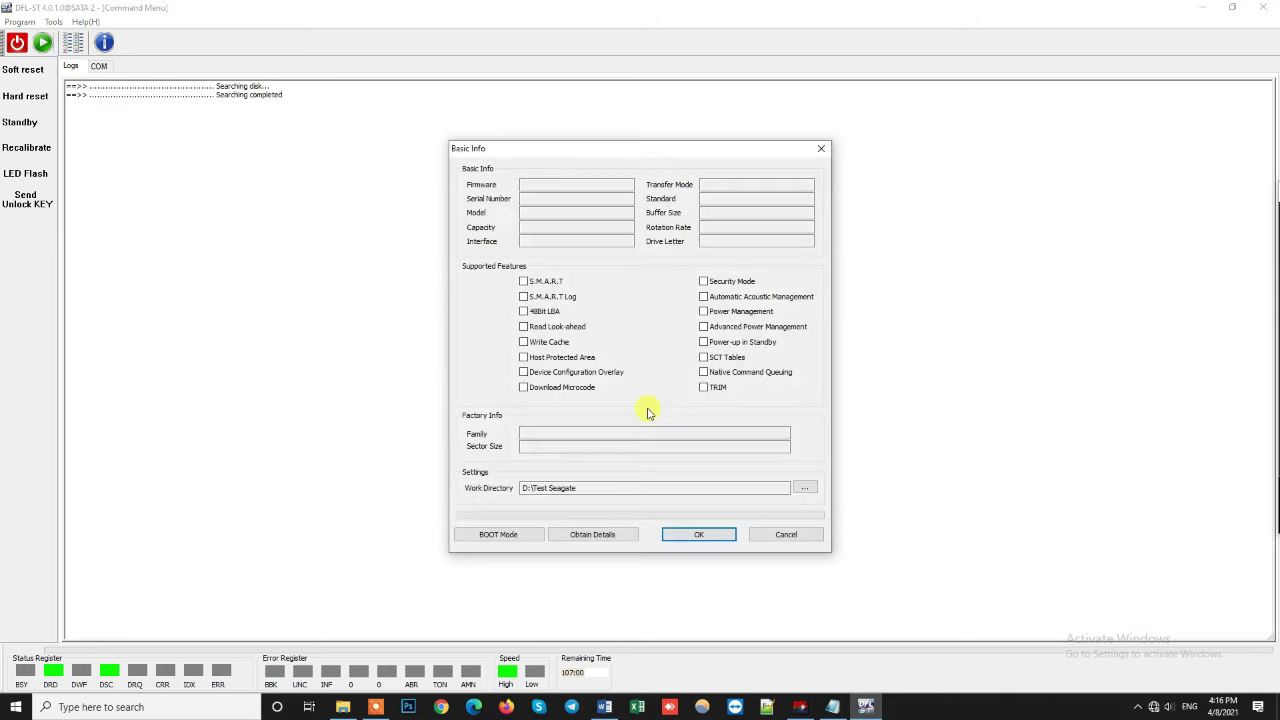
click(603, 534)
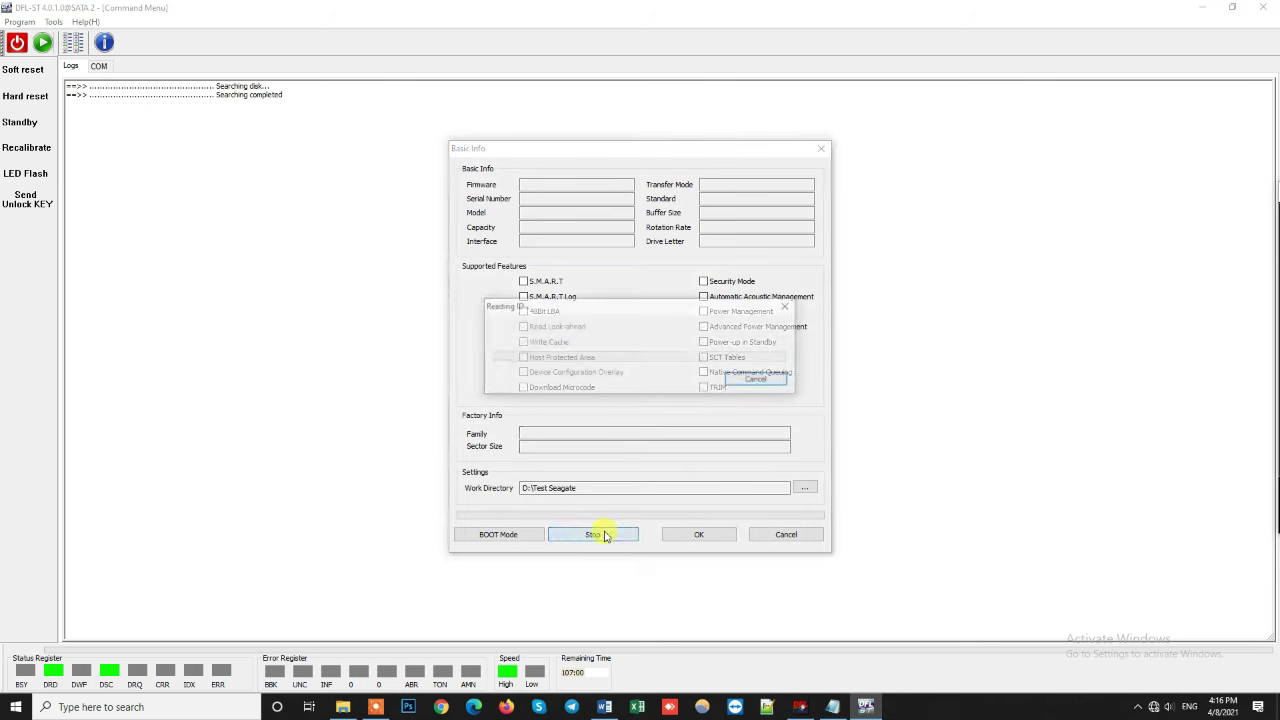
click(699, 534)
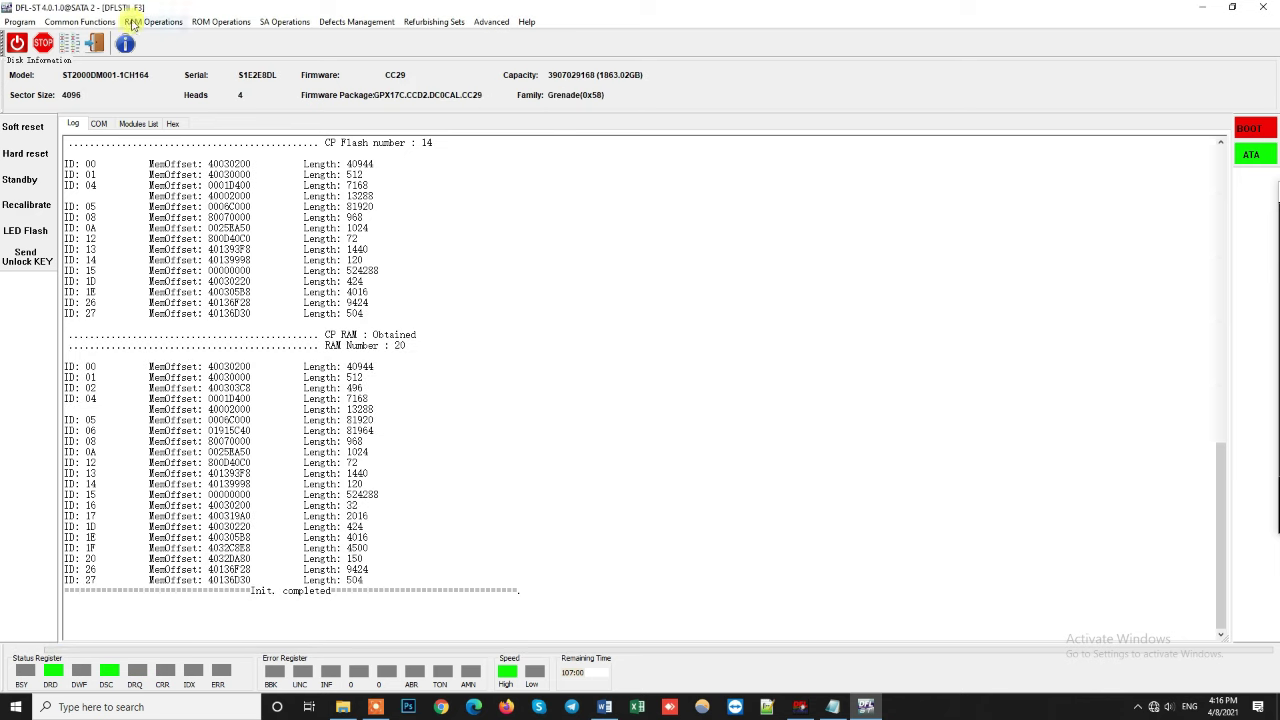
click(207, 23)
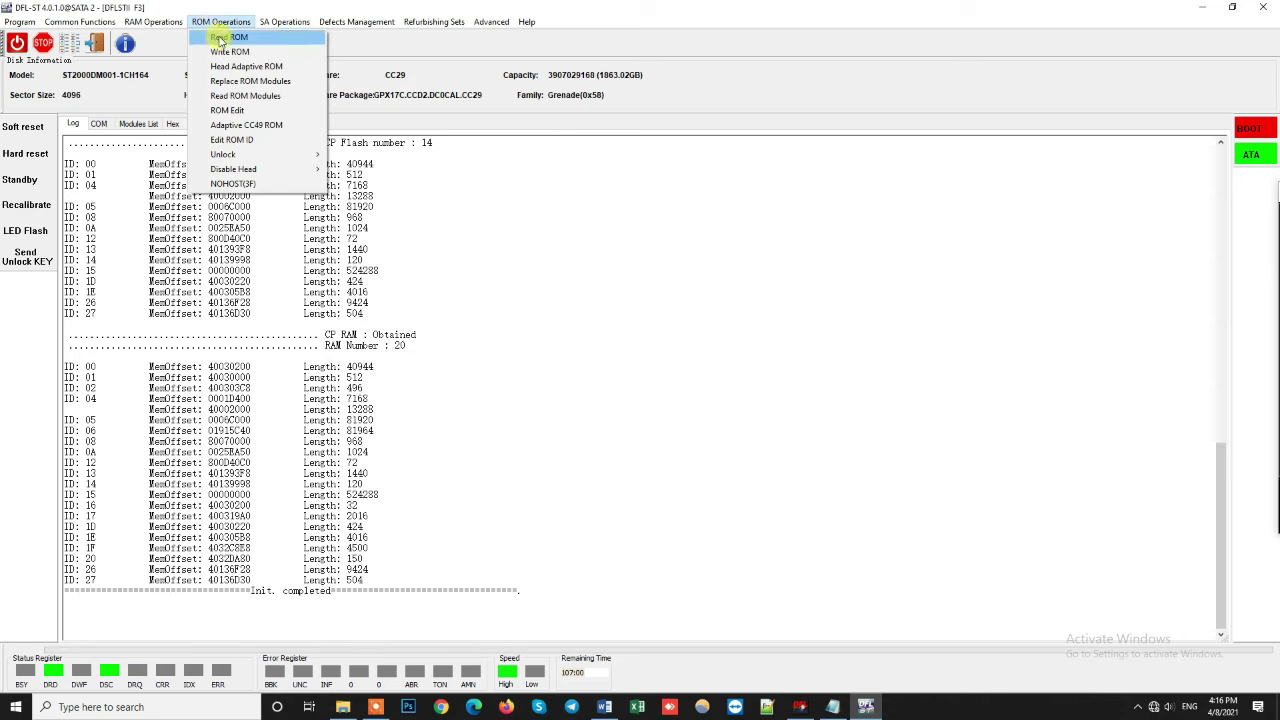
click(425, 272)
- Set the COM terminal's baud rate to 460800 and send ^Z three times to return to the F3 T> prompt
click(104, 124)
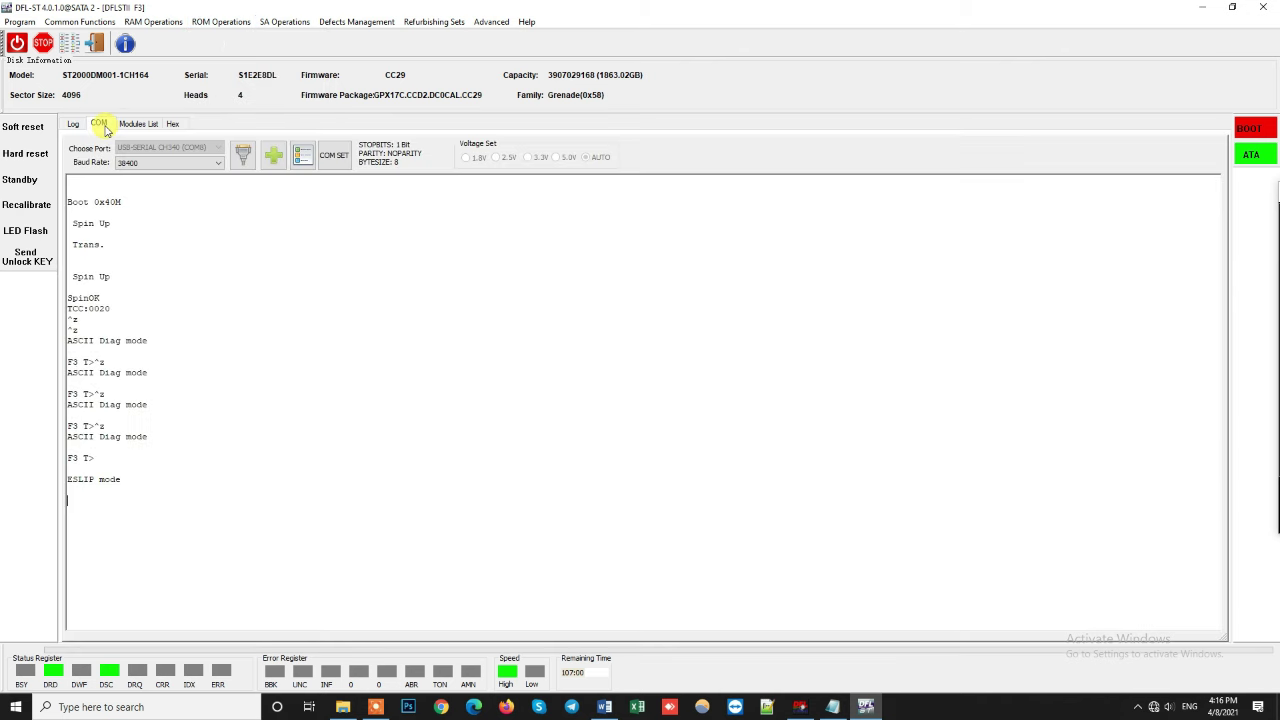
click(210, 163)
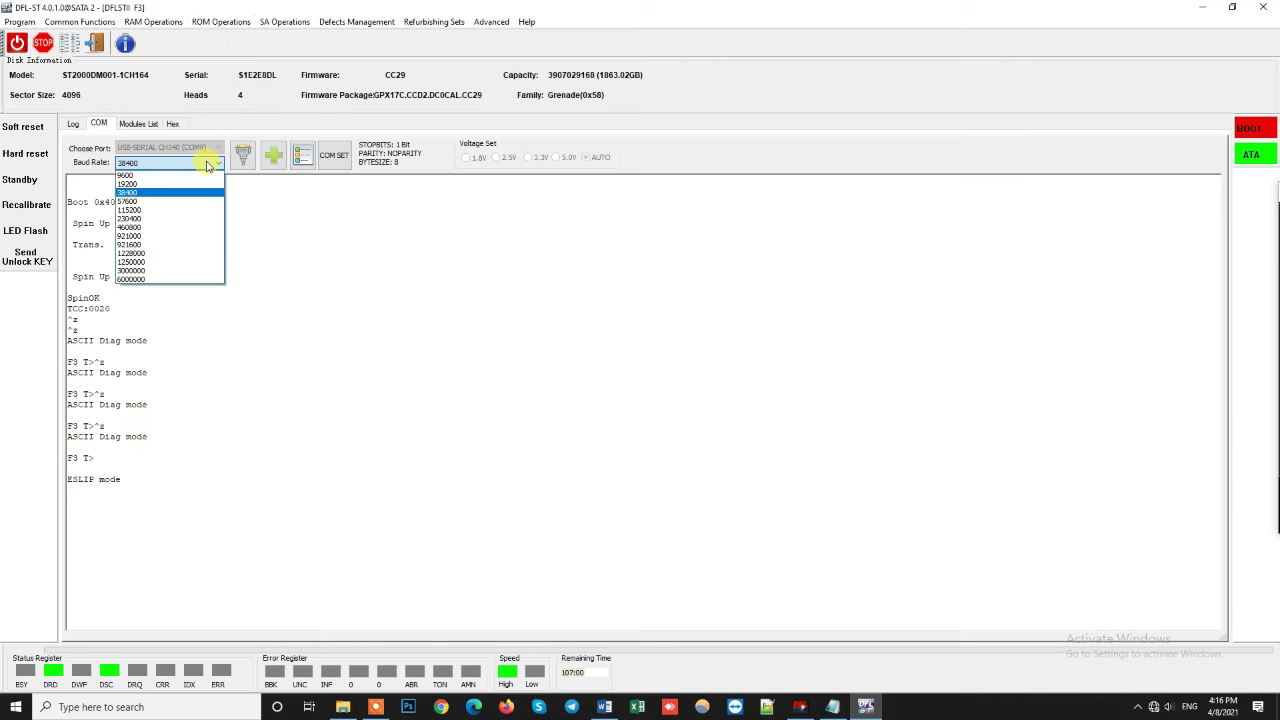
click(189, 228)
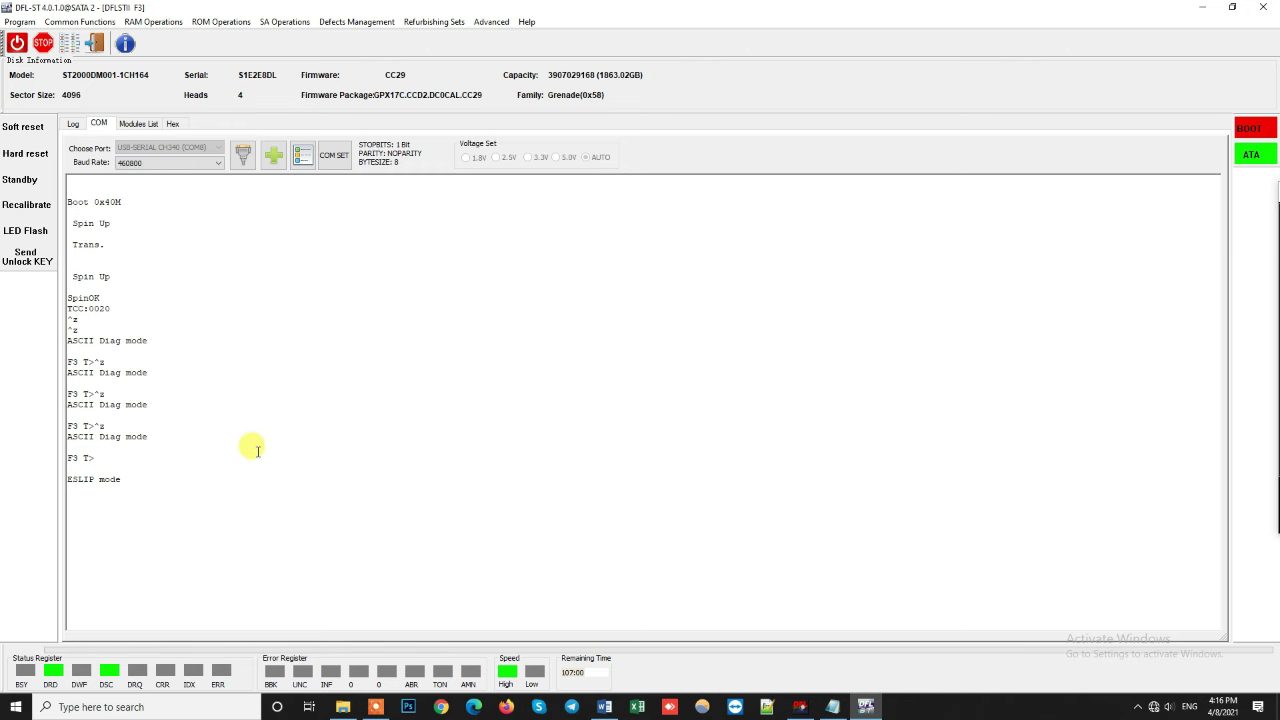
key(ctrl+z)
key(ctrl+z)
key(ctrl+z)
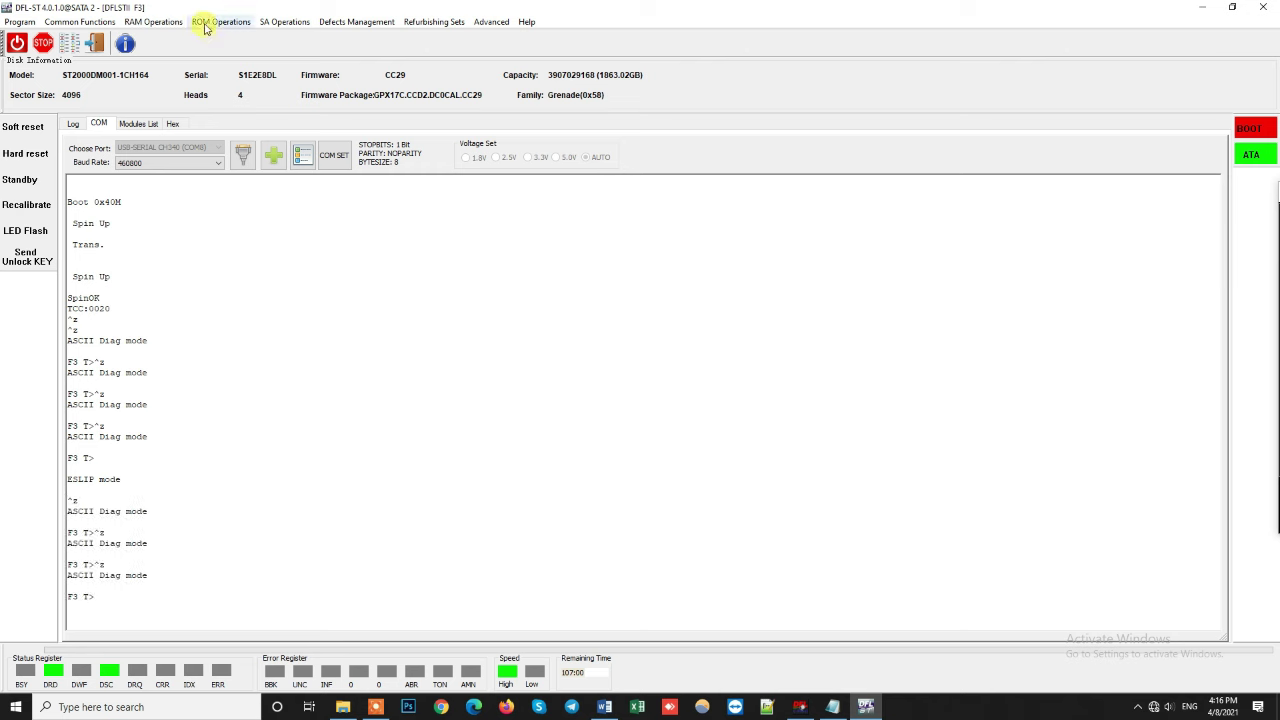
- Read the drive's ROM by ATA, accepting the proposed firmware directory and folder name under D:\Test Seagate
click(205, 24)
click(235, 39)
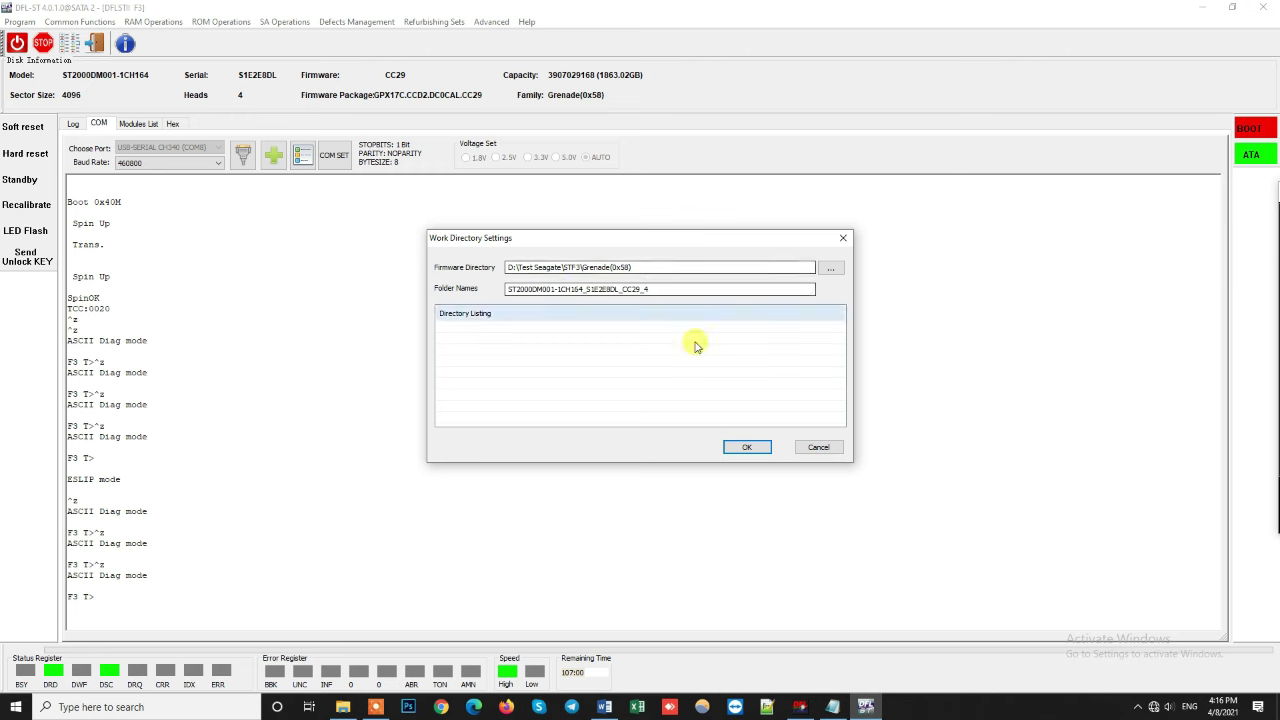
click(746, 447)
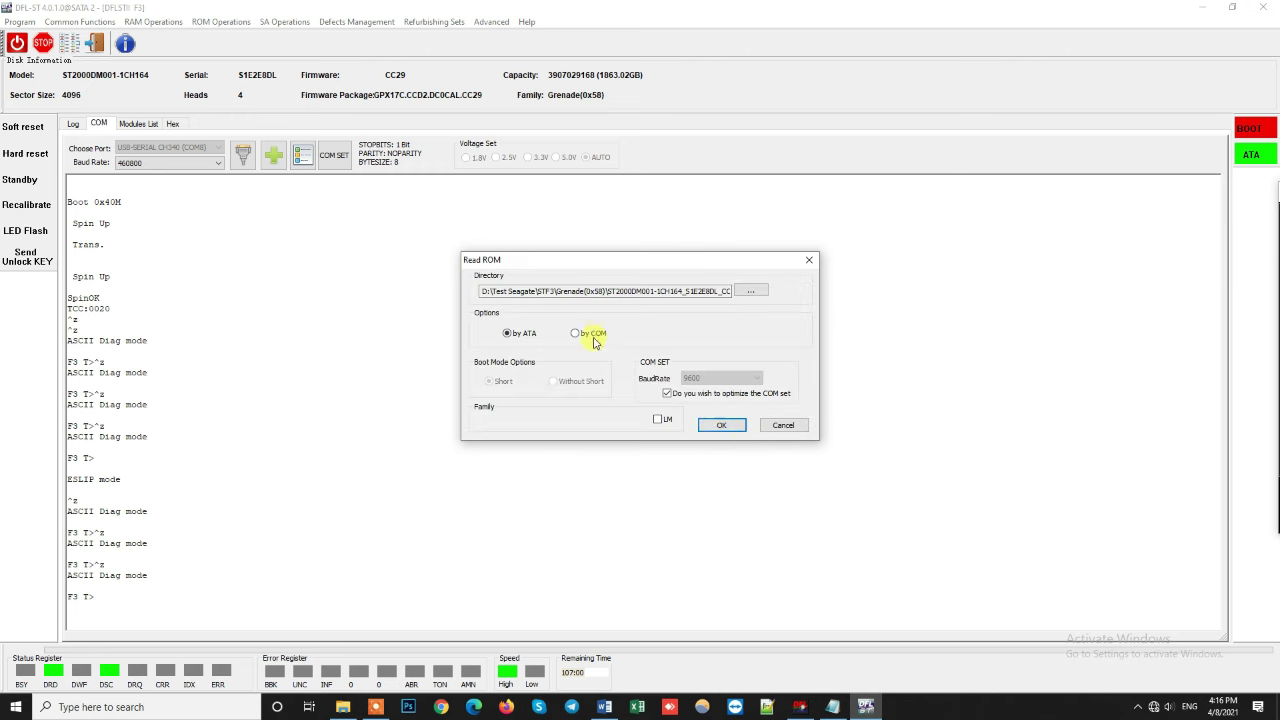
click(594, 336)
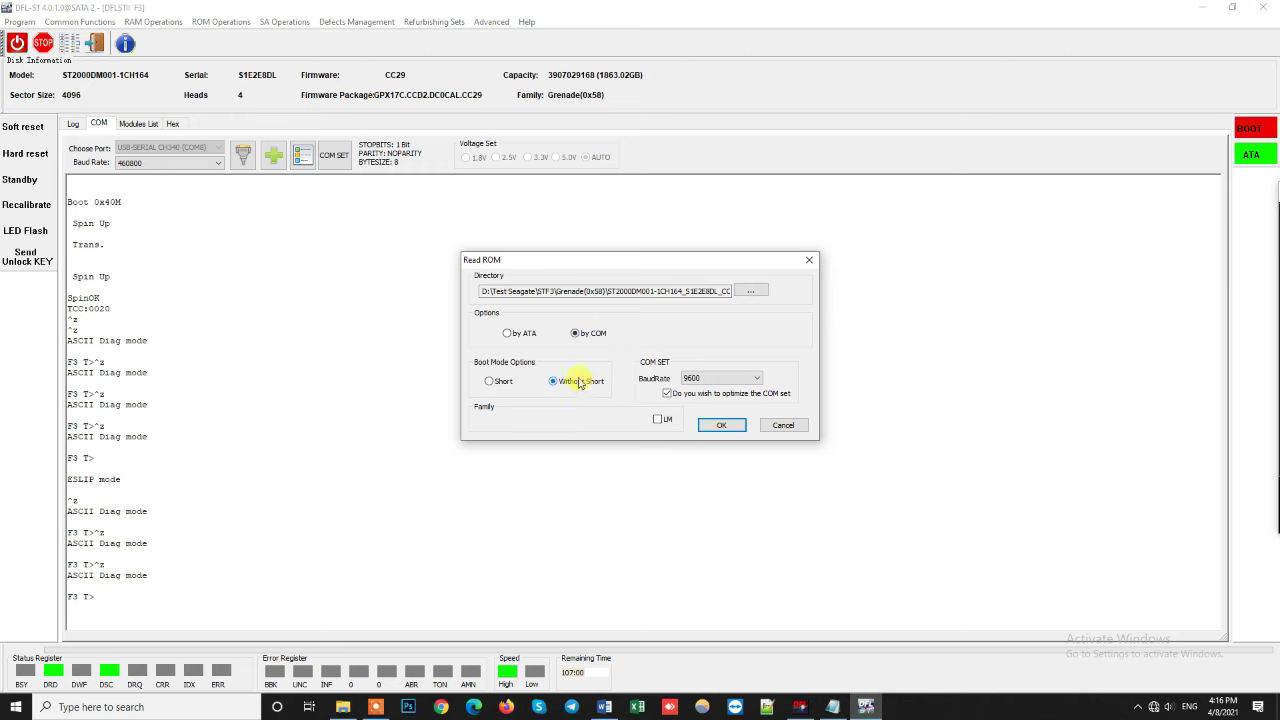
click(528, 338)
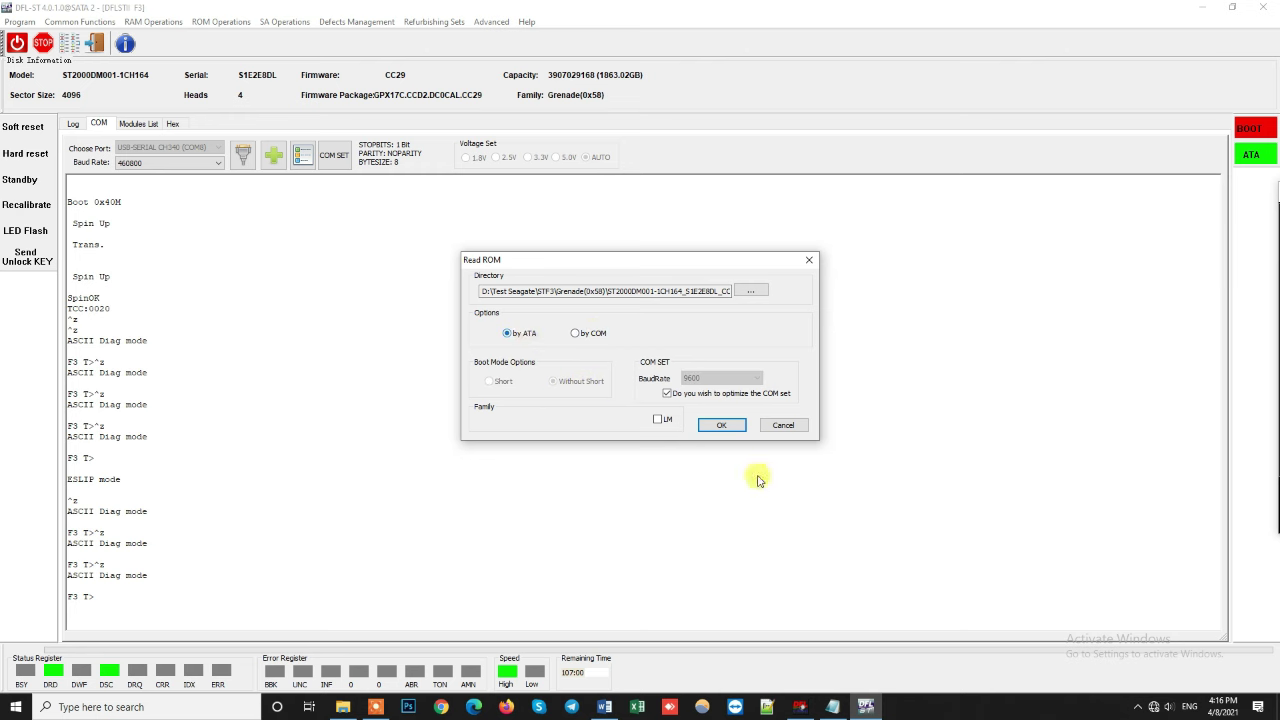
click(723, 425)
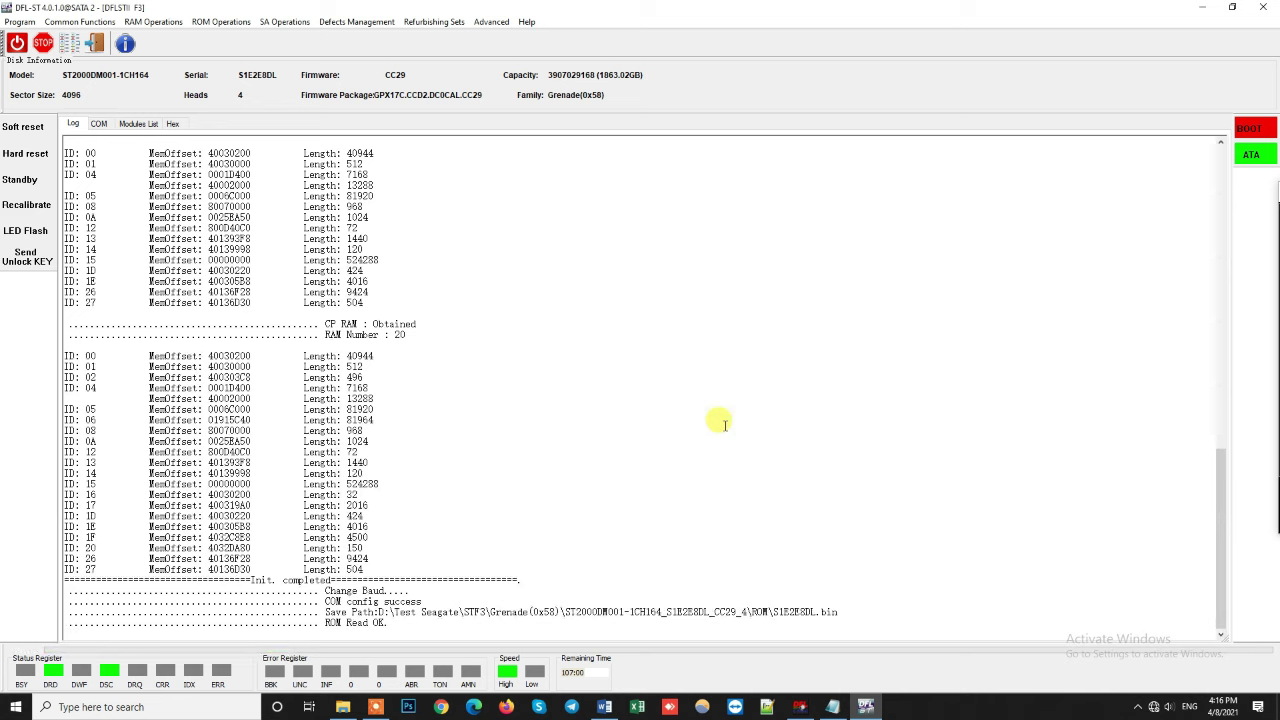
- Open the work directory from DFL-ST, inspect the saved ROM .bin file in HxD, and close both windows
click(16, 22)
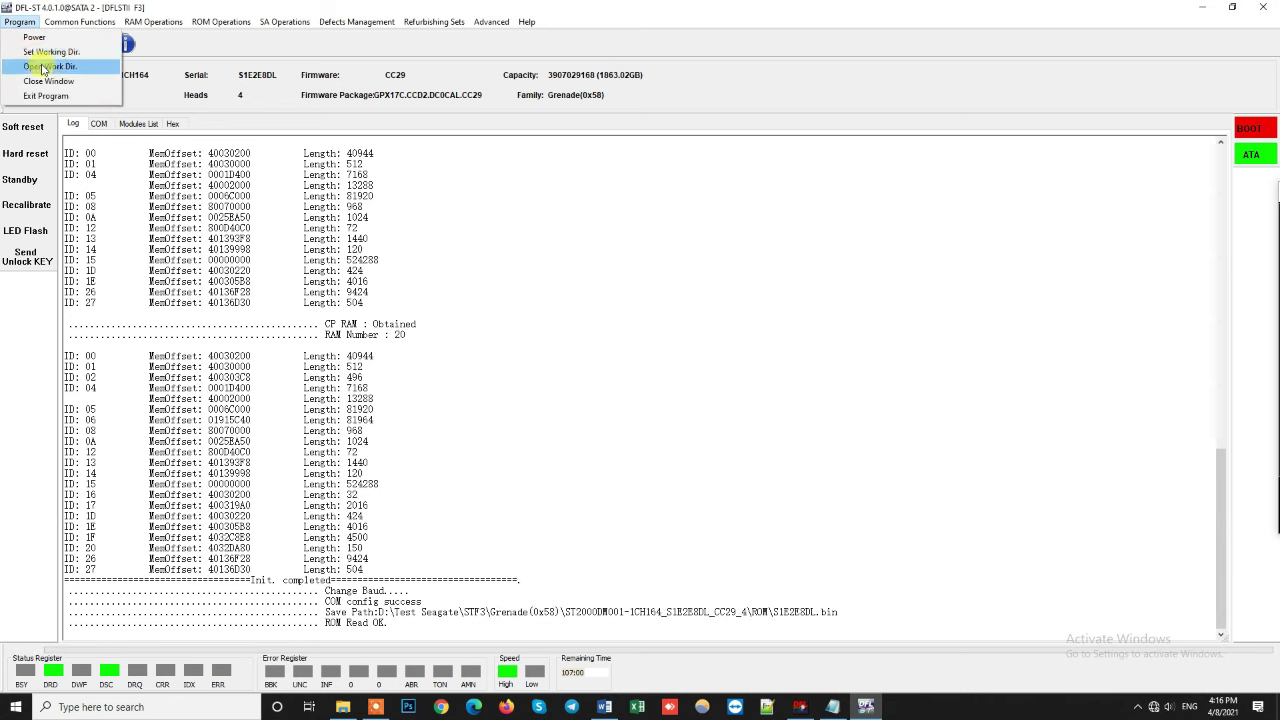
click(43, 68)
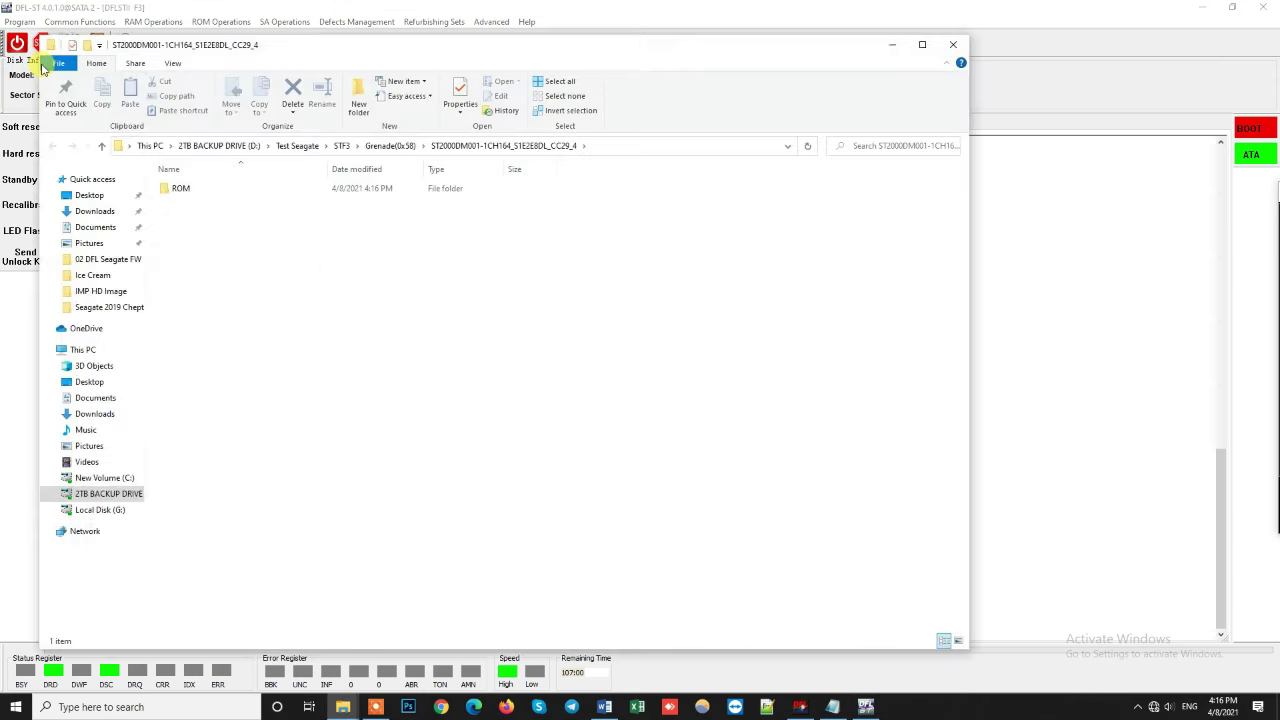
click(197, 190)
double_click(197, 190)
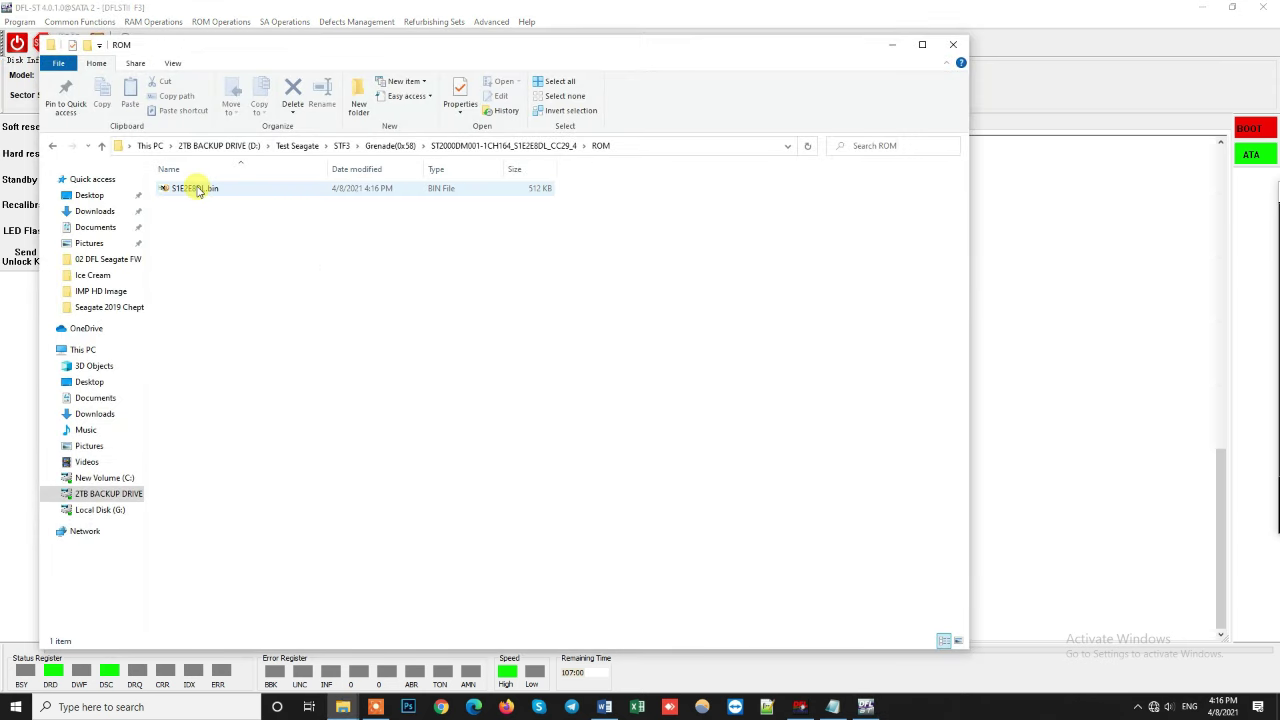
double_click(197, 190)
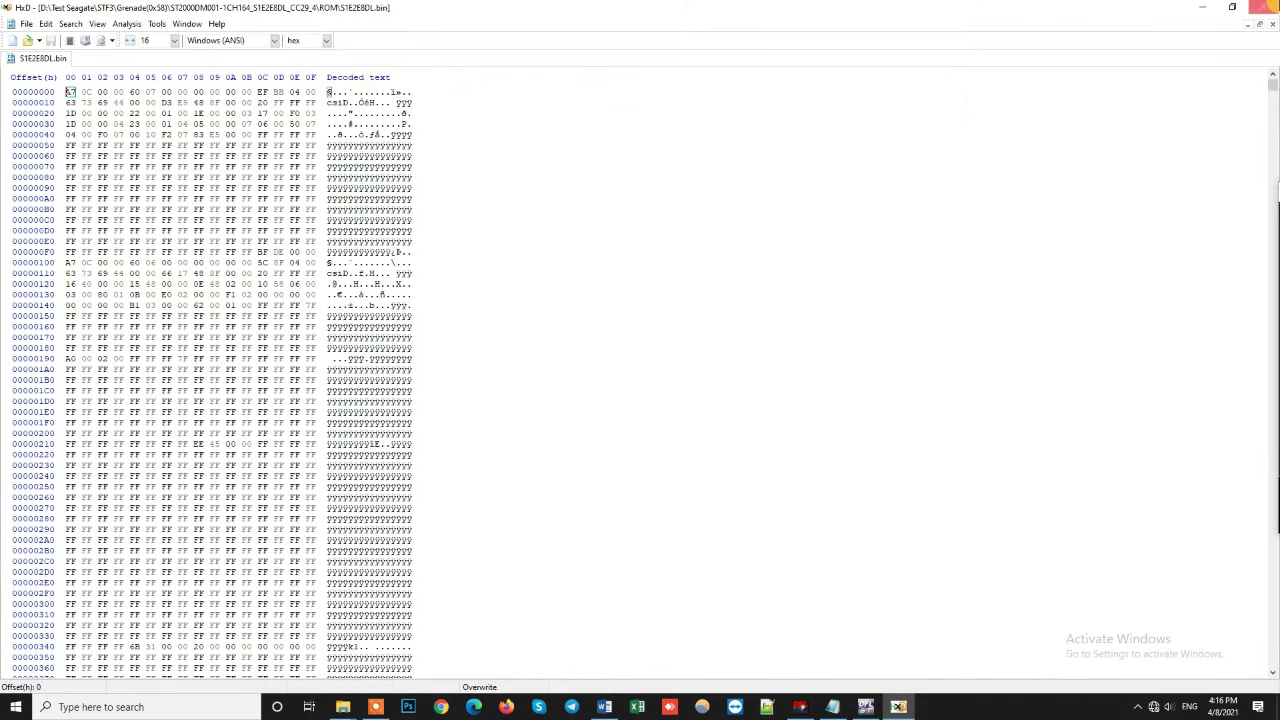
click(1262, 7)
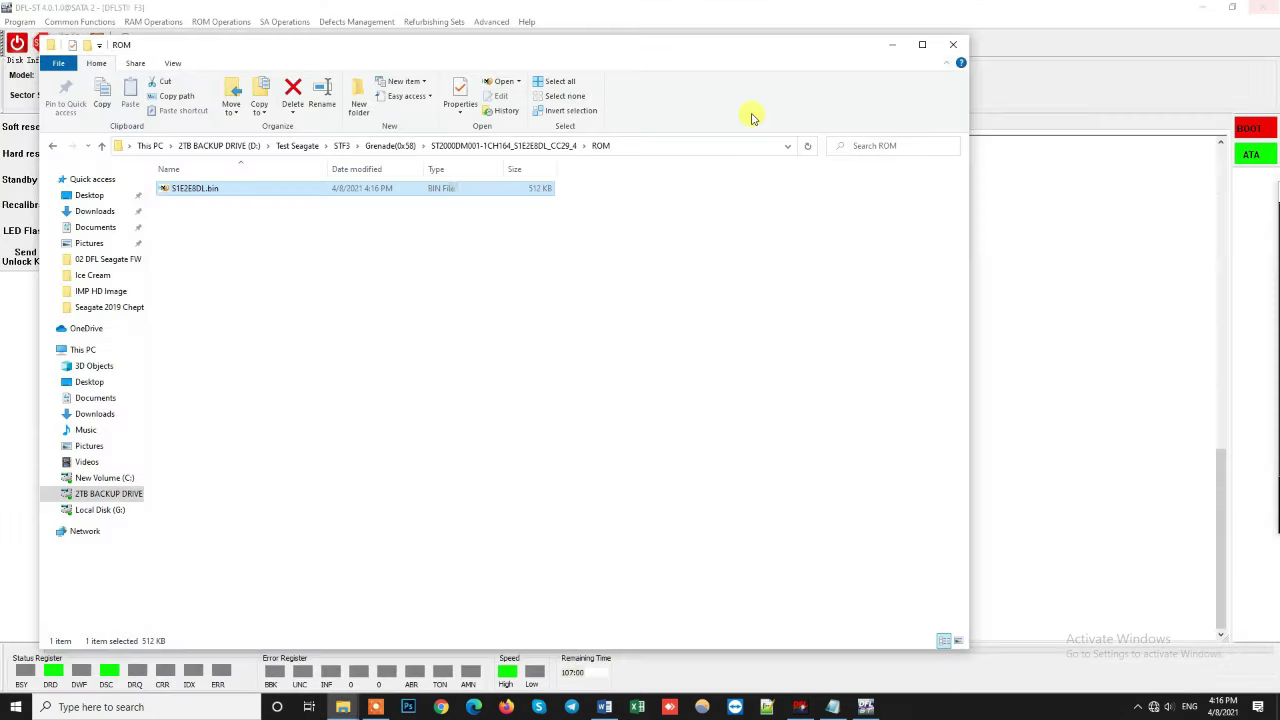
click(953, 45)
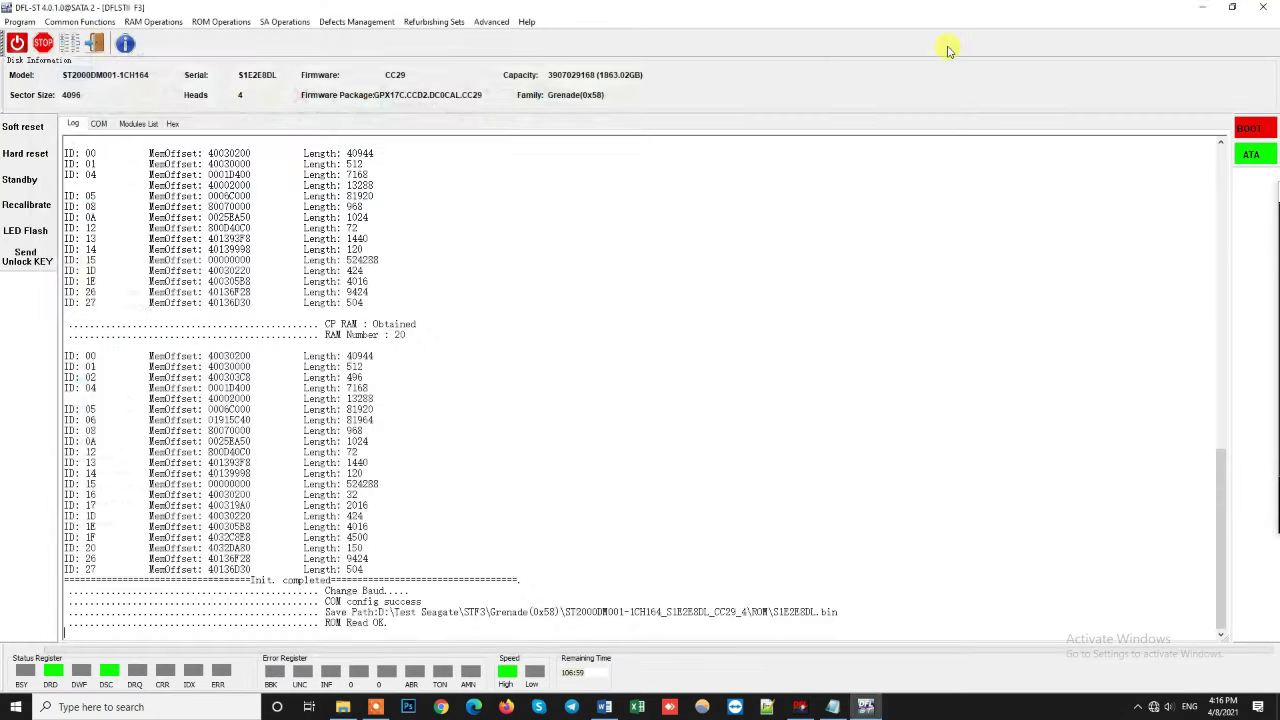
- Switch to File Explorer and examine the folder structure under Test Seagate, through STF3 and Grenade(0x58)
click(343, 707)
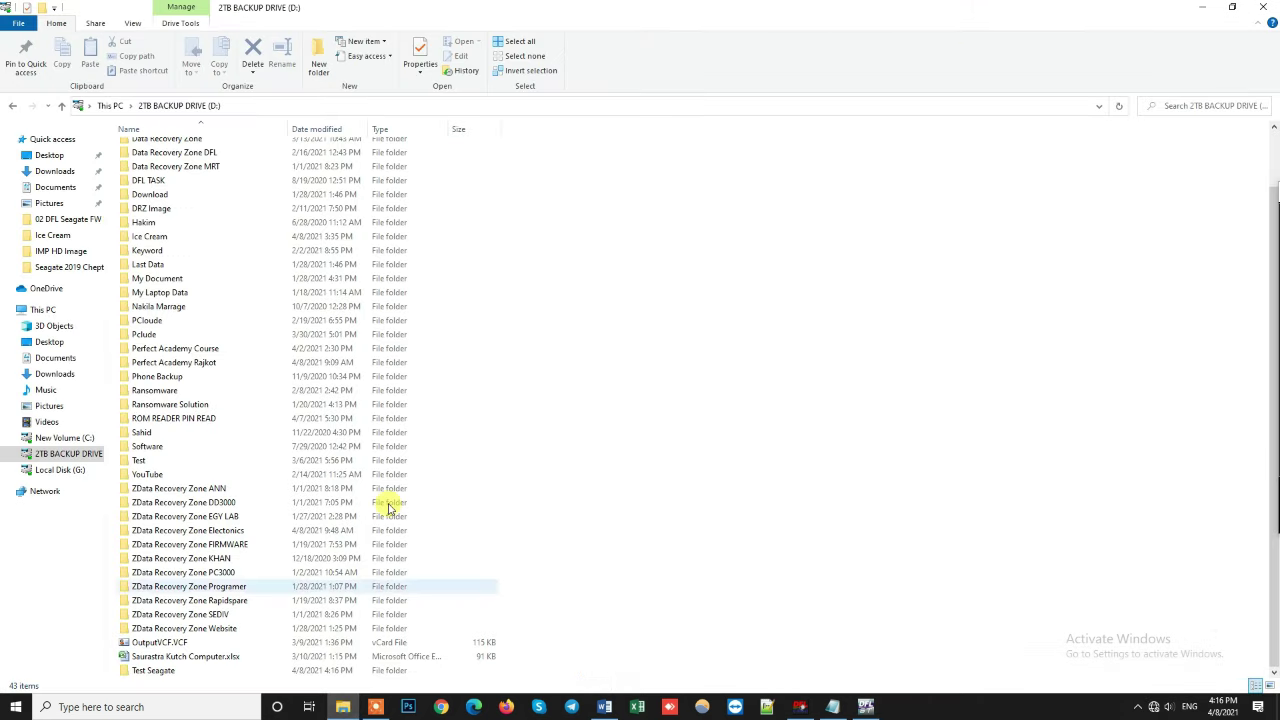
click(174, 432)
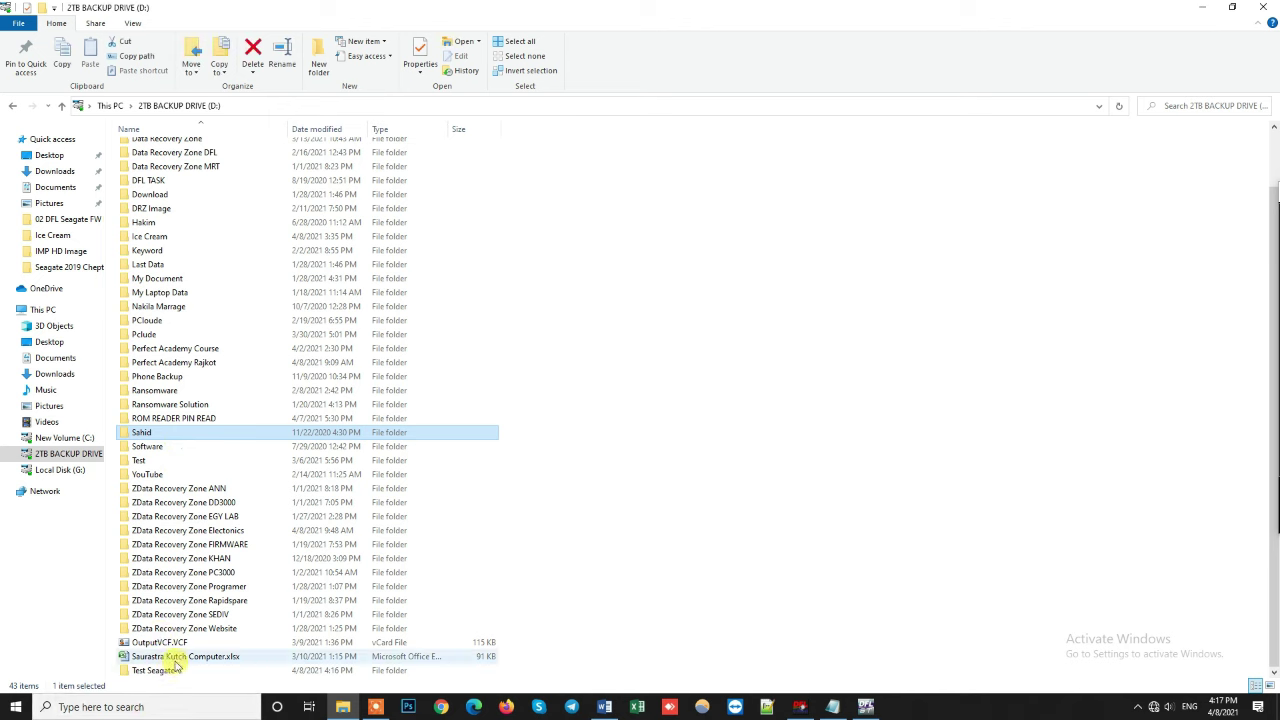
double_click(175, 670)
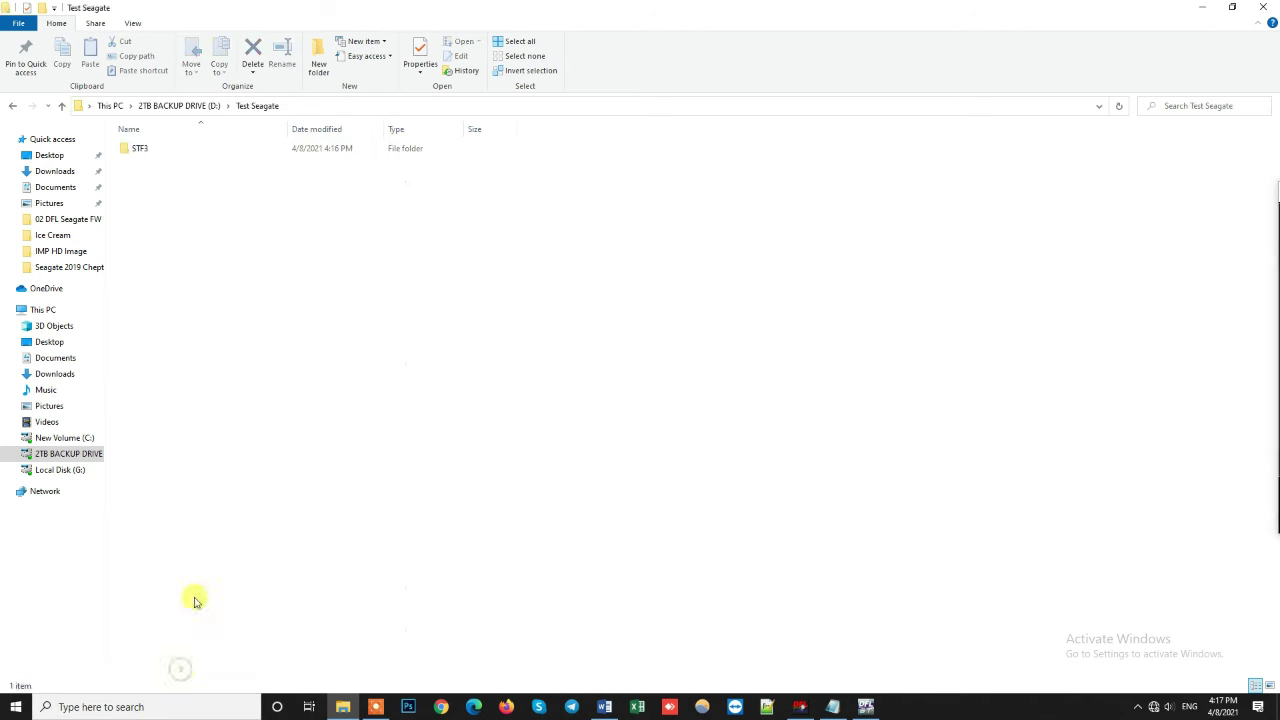
double_click(205, 153)
click(205, 153)
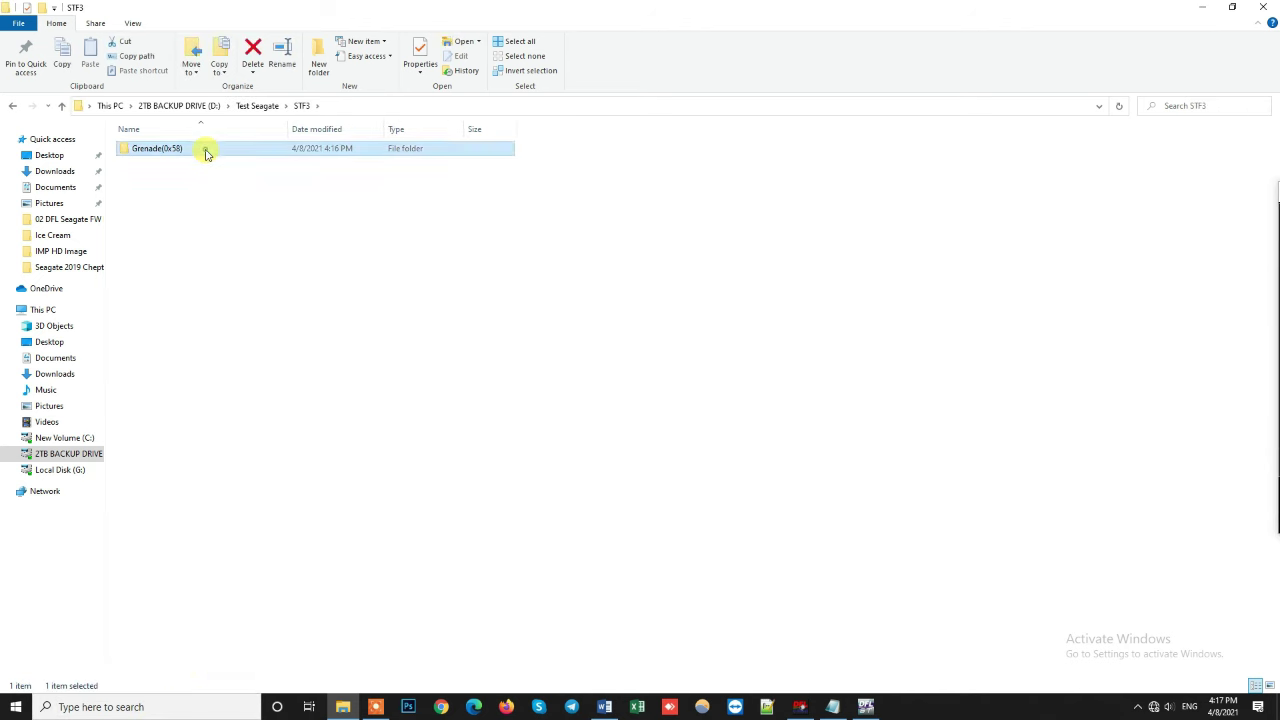
click(12, 105)
mouse_move(174, 153)
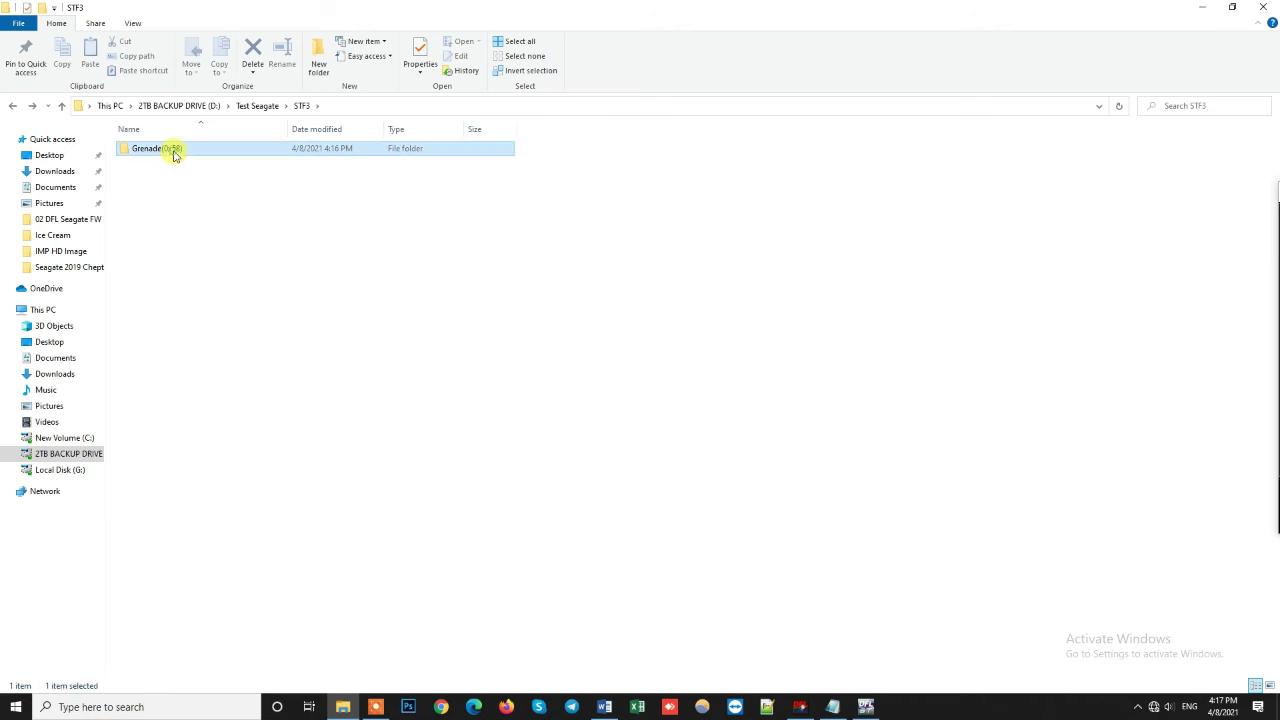
double_click(172, 150)
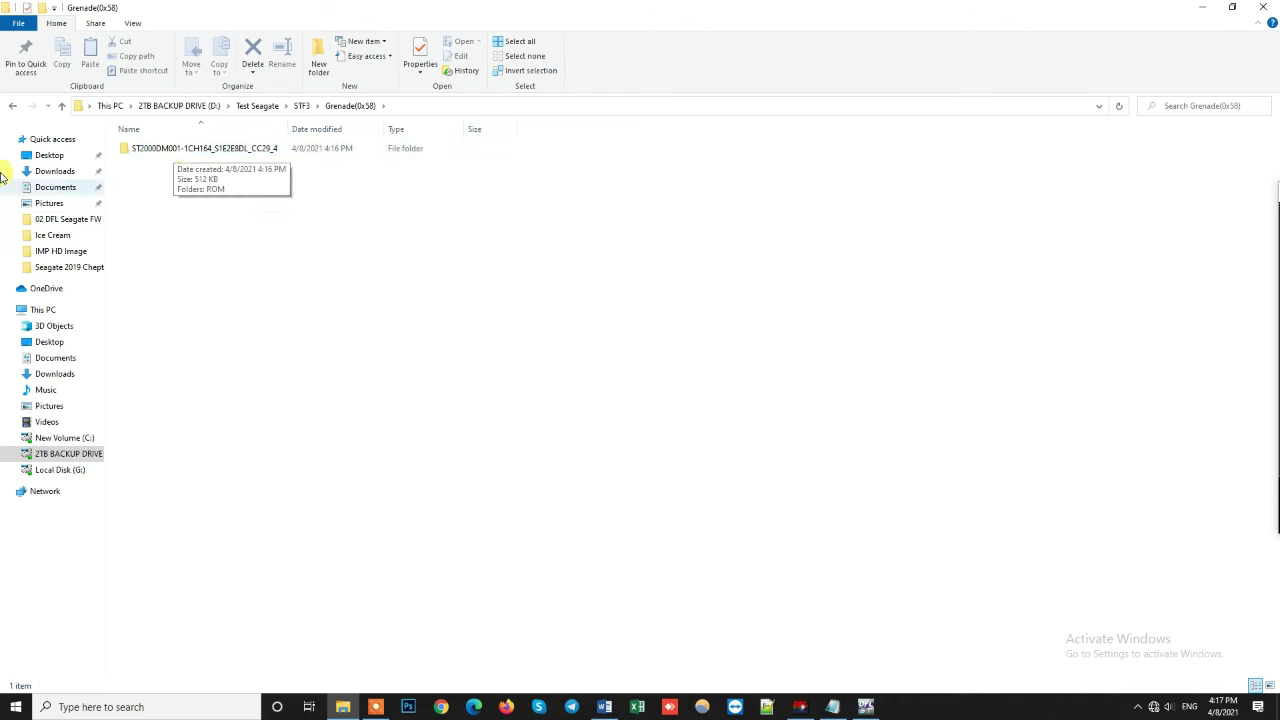
click(15, 106)
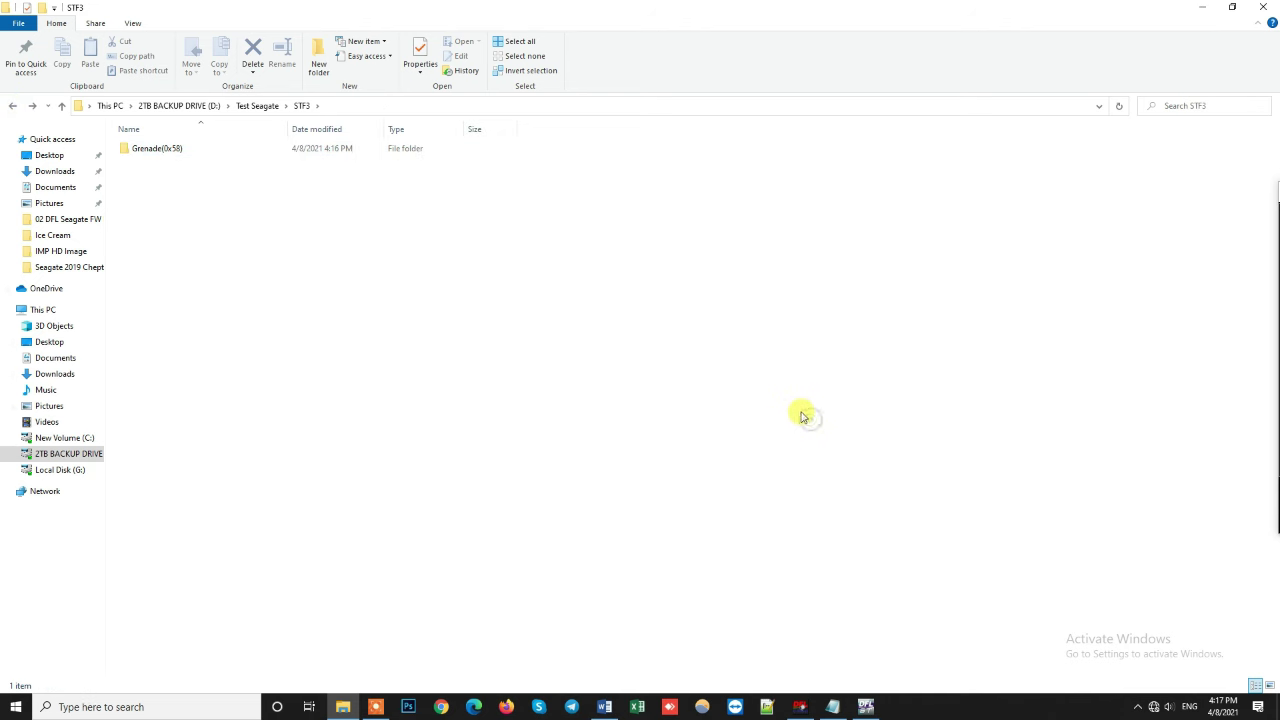
- Switch to the Word notes and read the section "Confirm the HDD Status By Status Registers" with its COM terminal examples
click(866, 708)
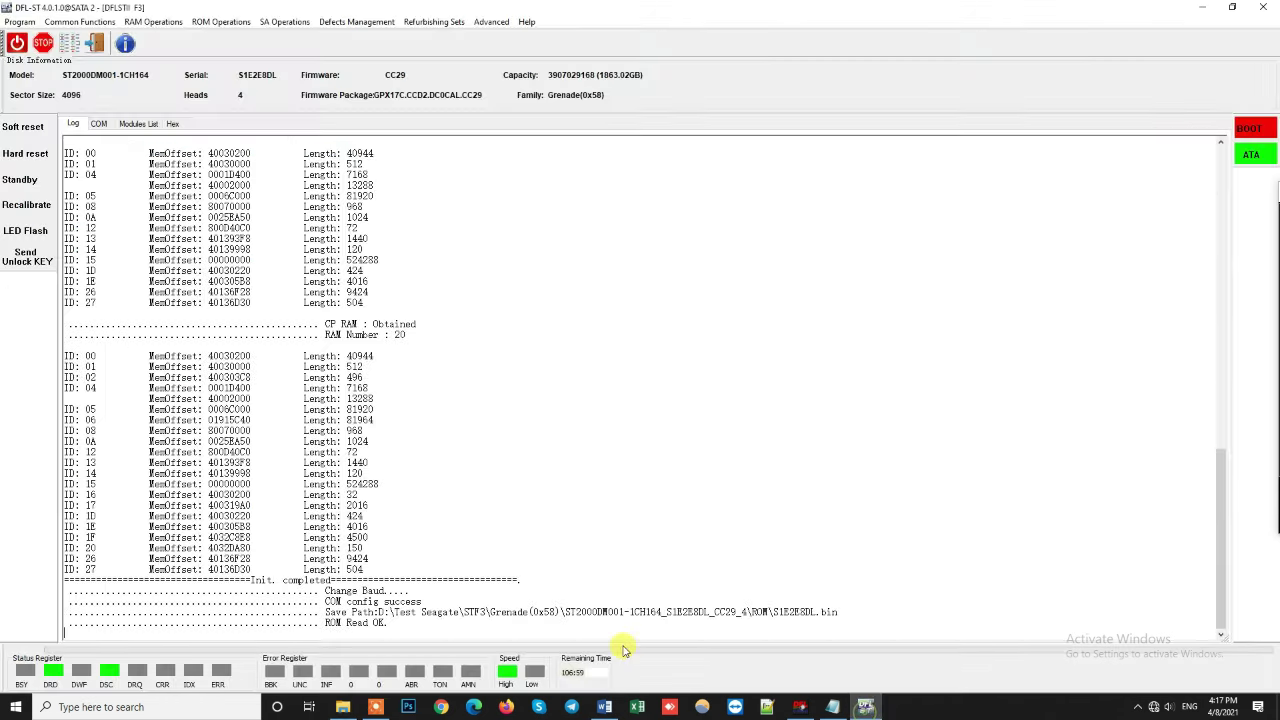
click(606, 708)
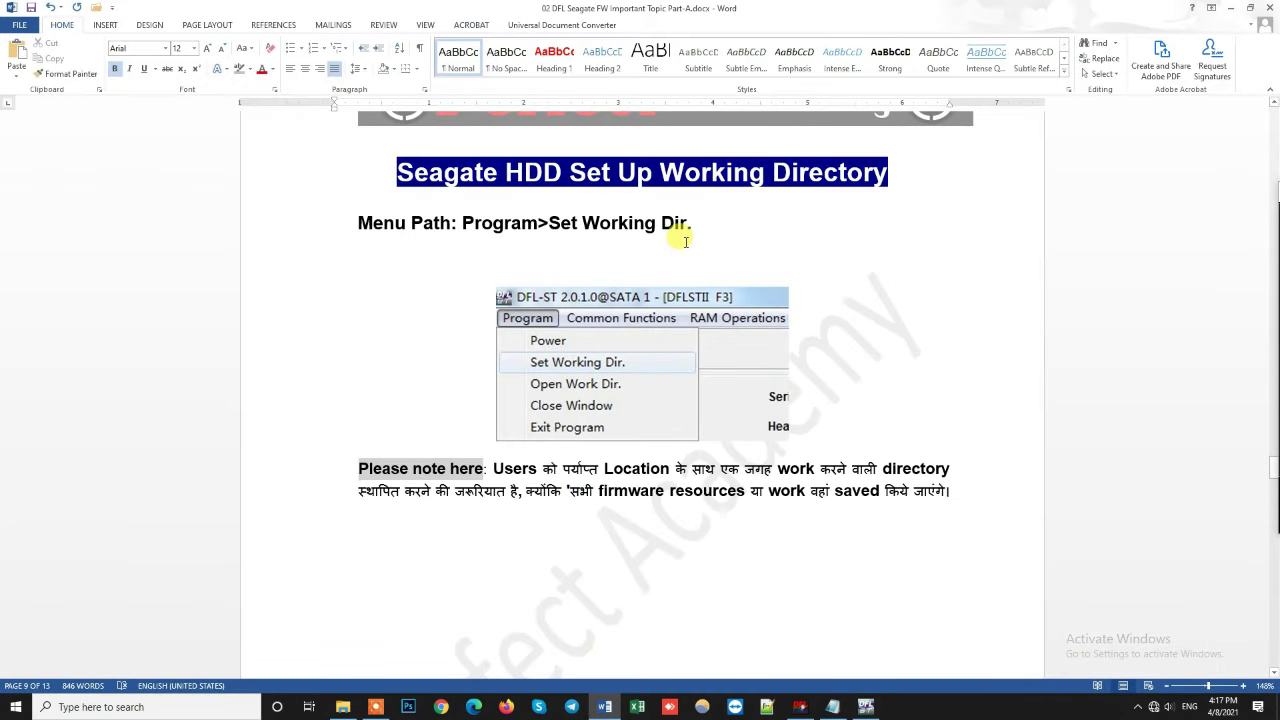
scroll(697, 337, down, 7)
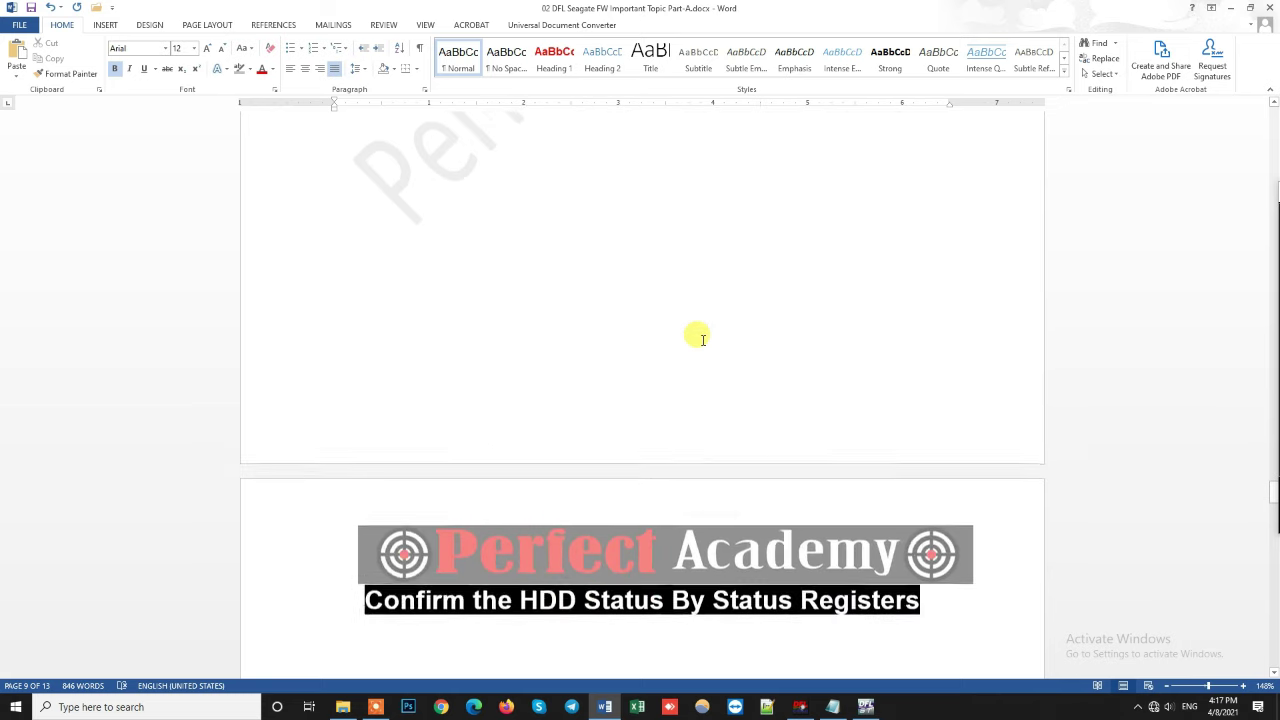
scroll(703, 340, down, 6)
scroll(703, 340, up, 1)
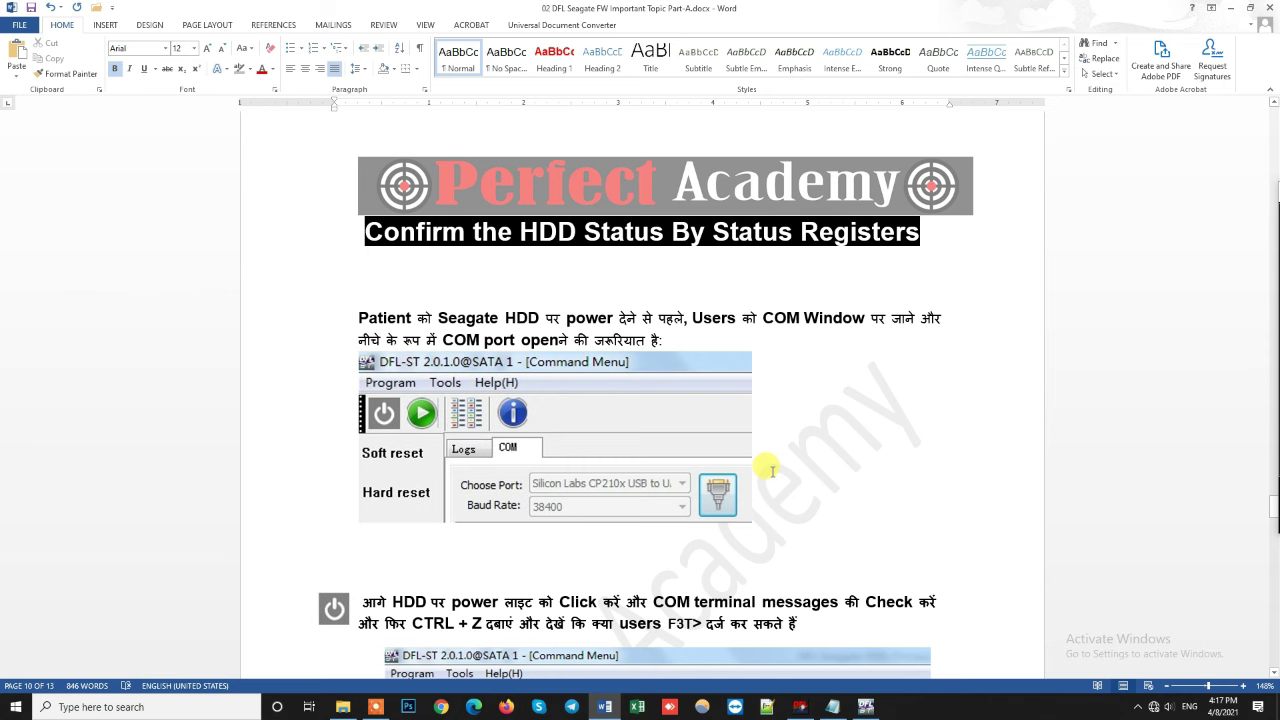
scroll(712, 430, down, 3)
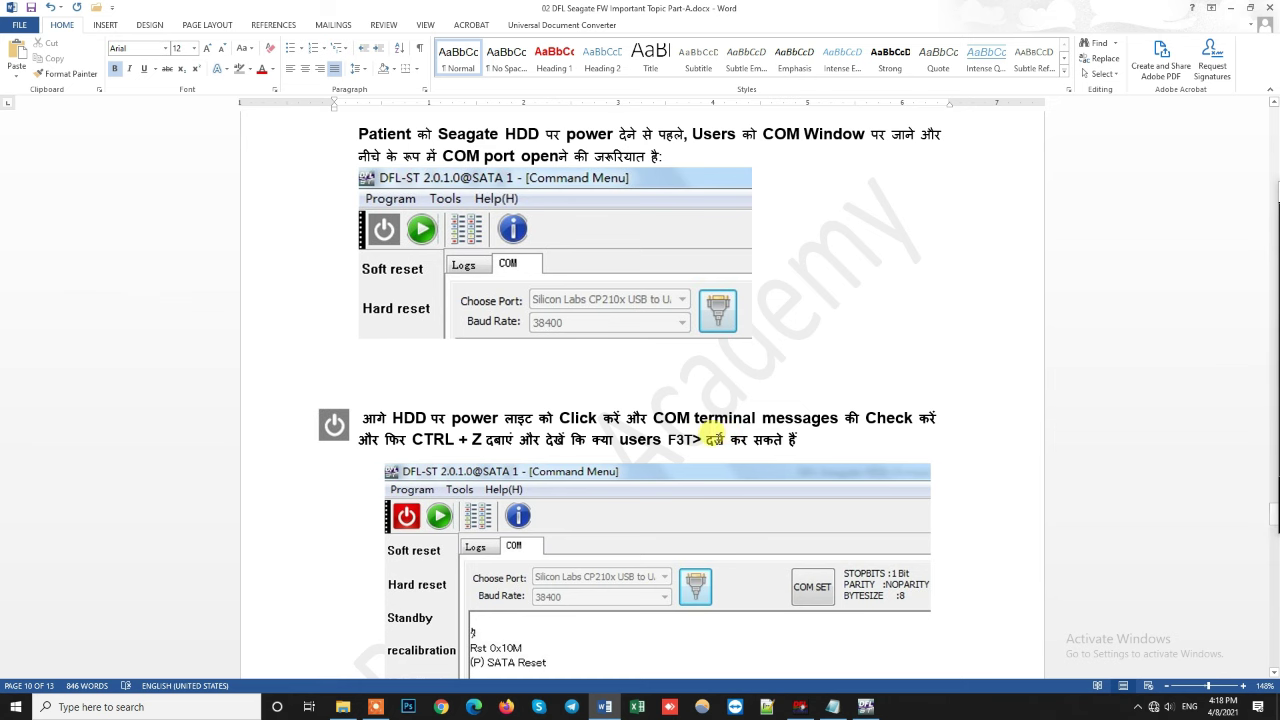
scroll(716, 428, down, 6)
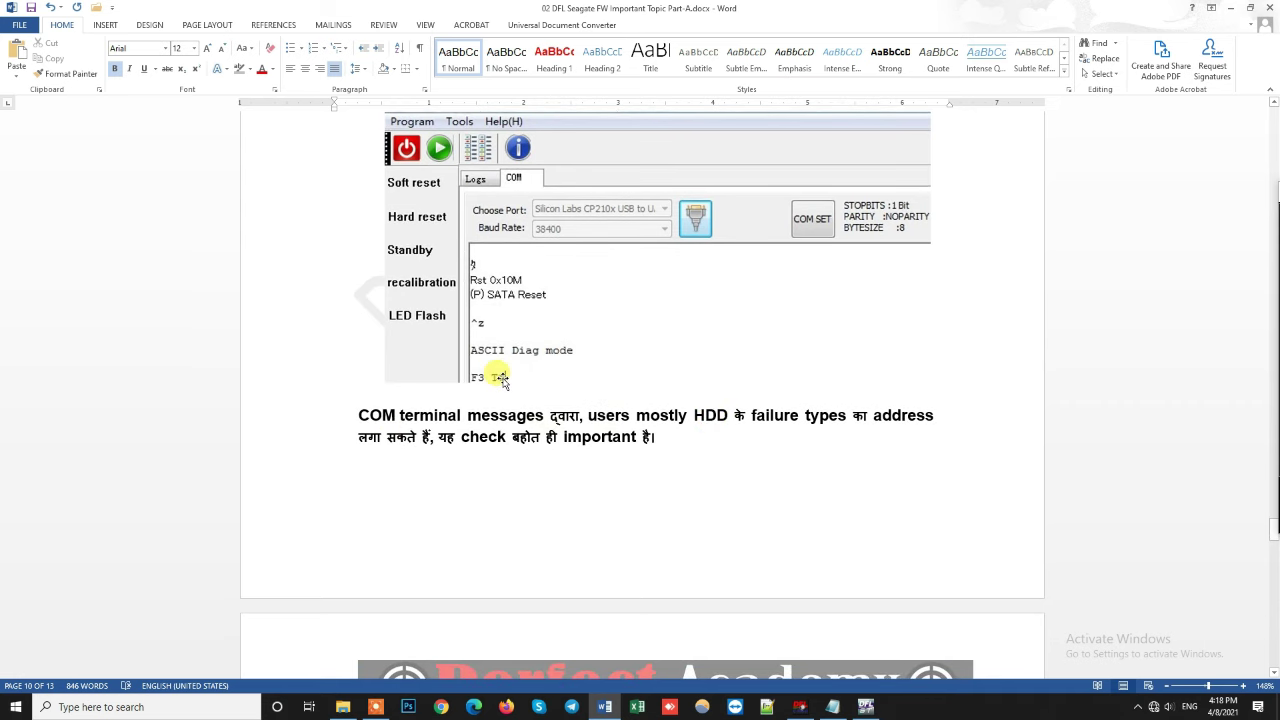
scroll(505, 381, up, 3)
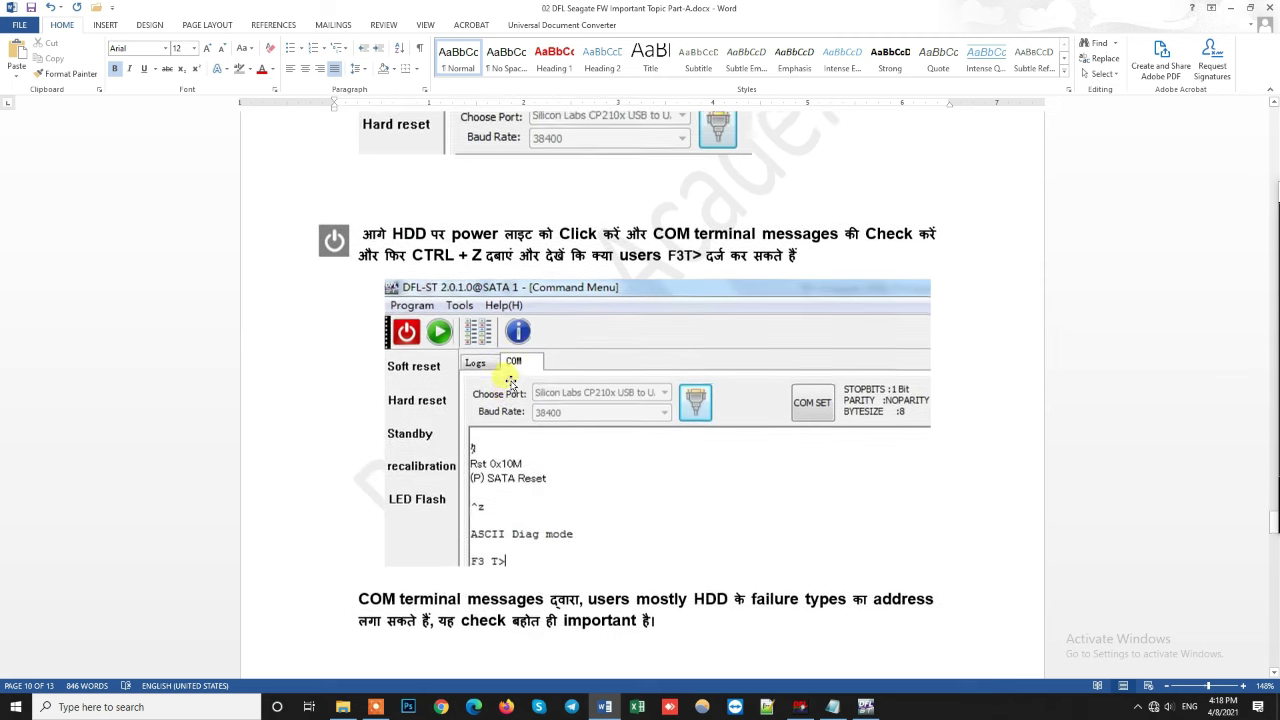
- Highlight CTRL + Z in the Word notes, compare it with the Notepad command list, and read the note on failure types
drag(412, 252, 480, 252)
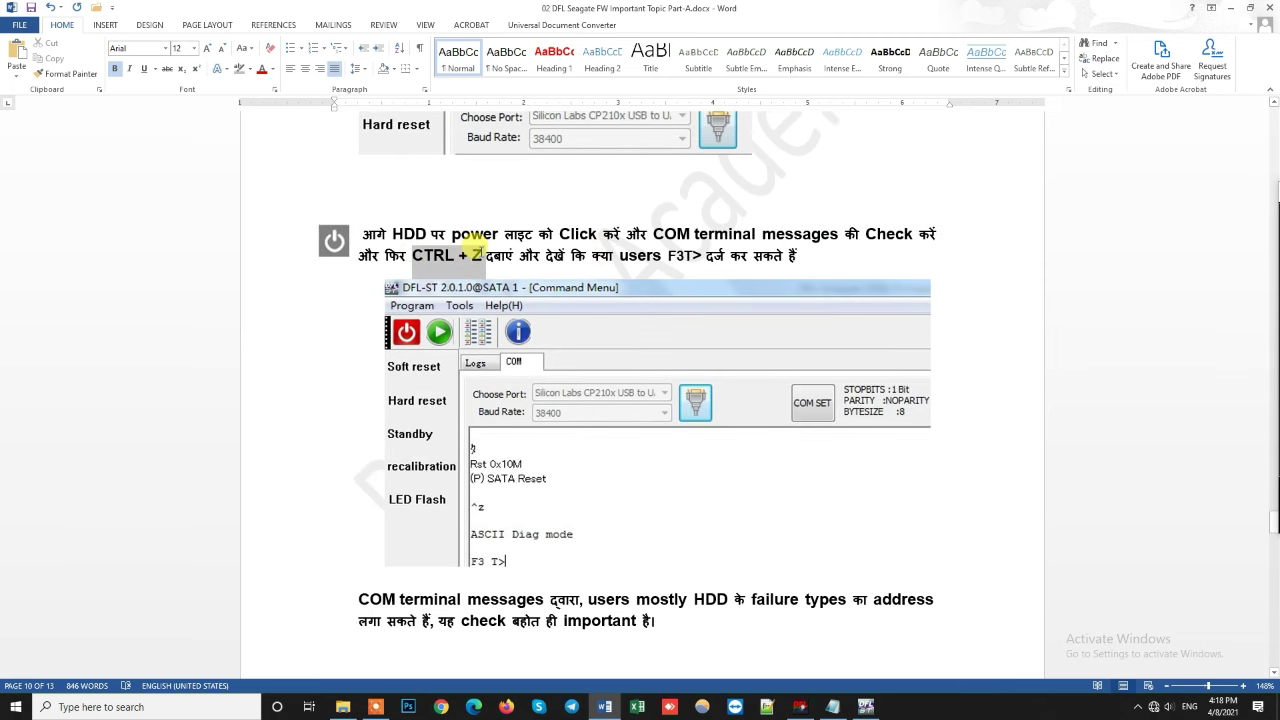
click(832, 706)
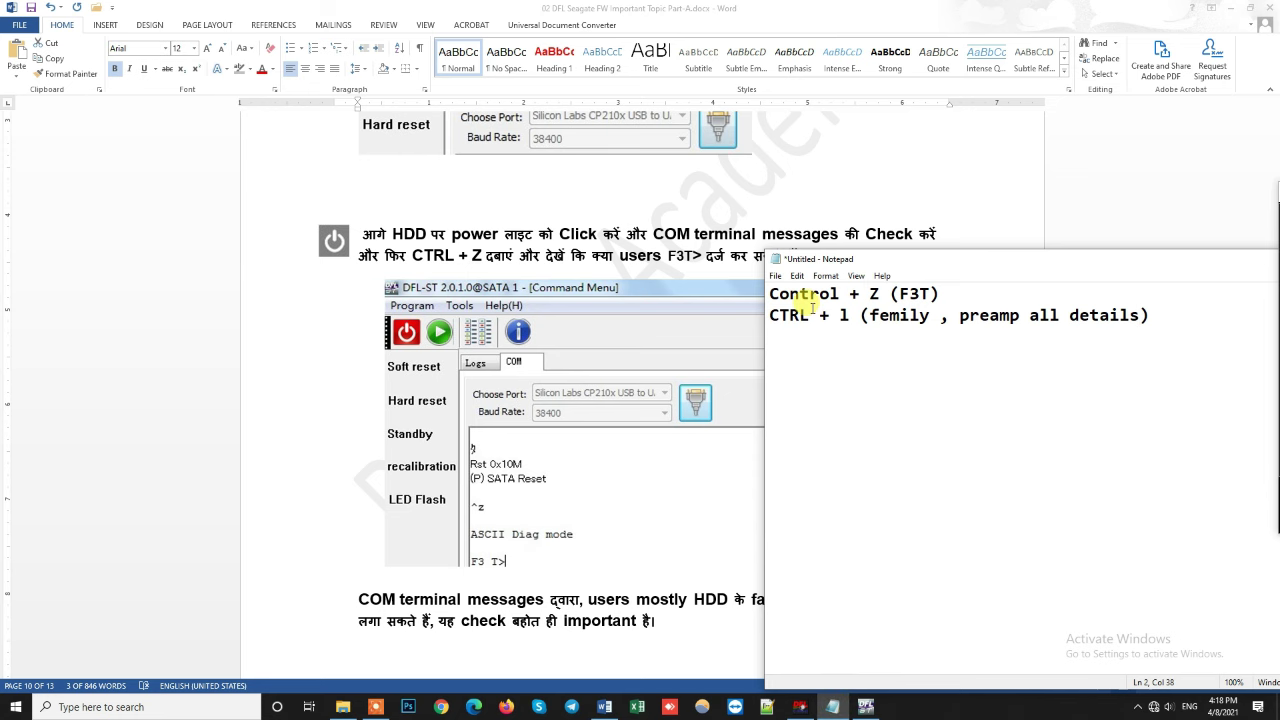
key(alt+Tab)
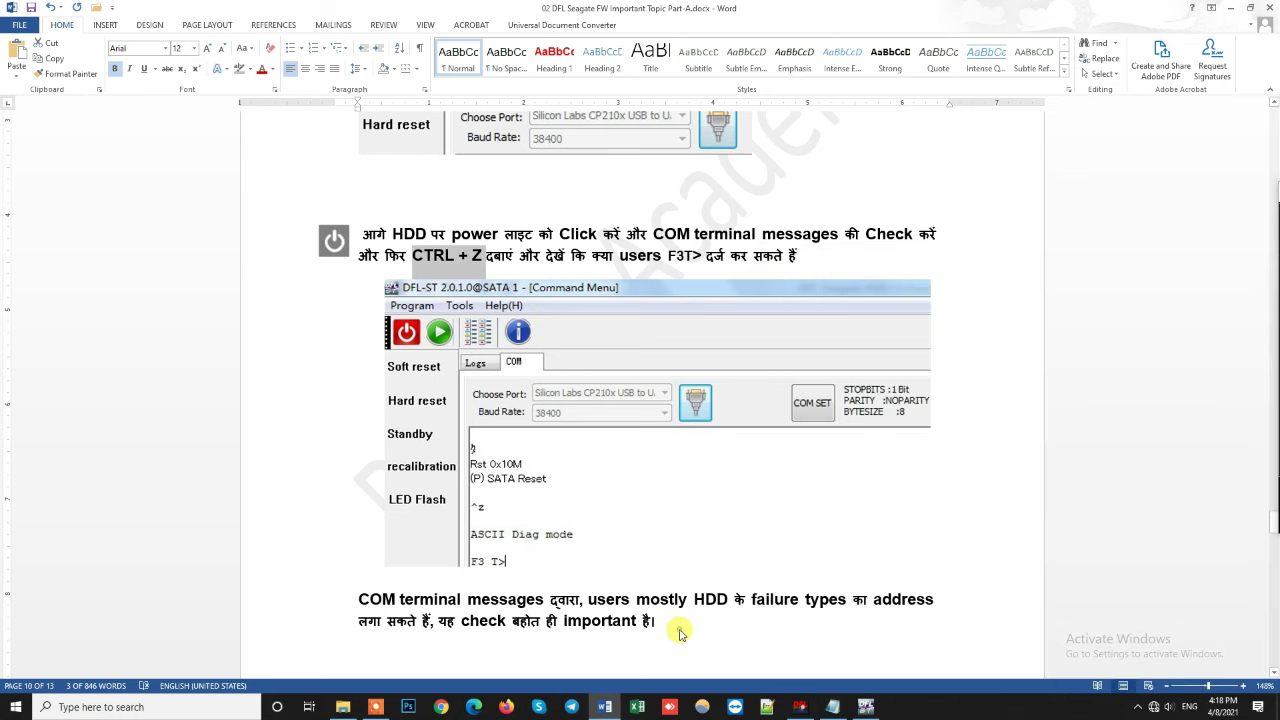
scroll(641, 517, down, 3)
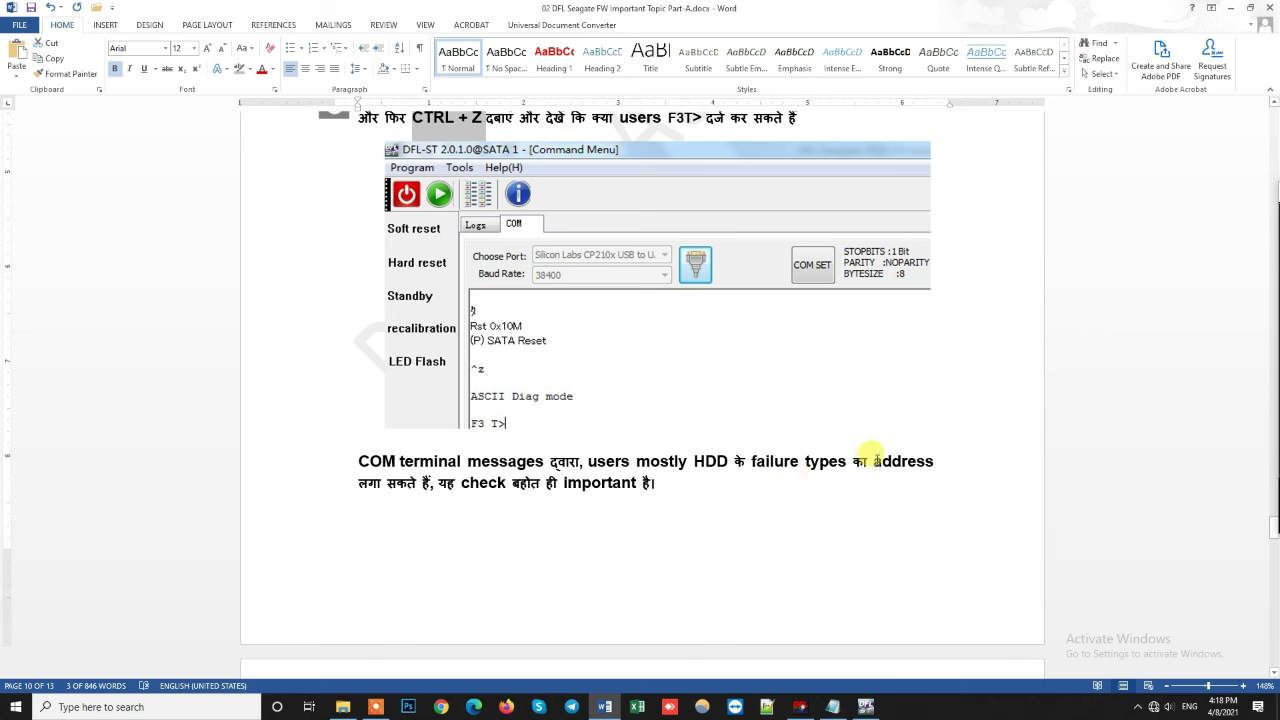
drag(874, 461, 926, 460)
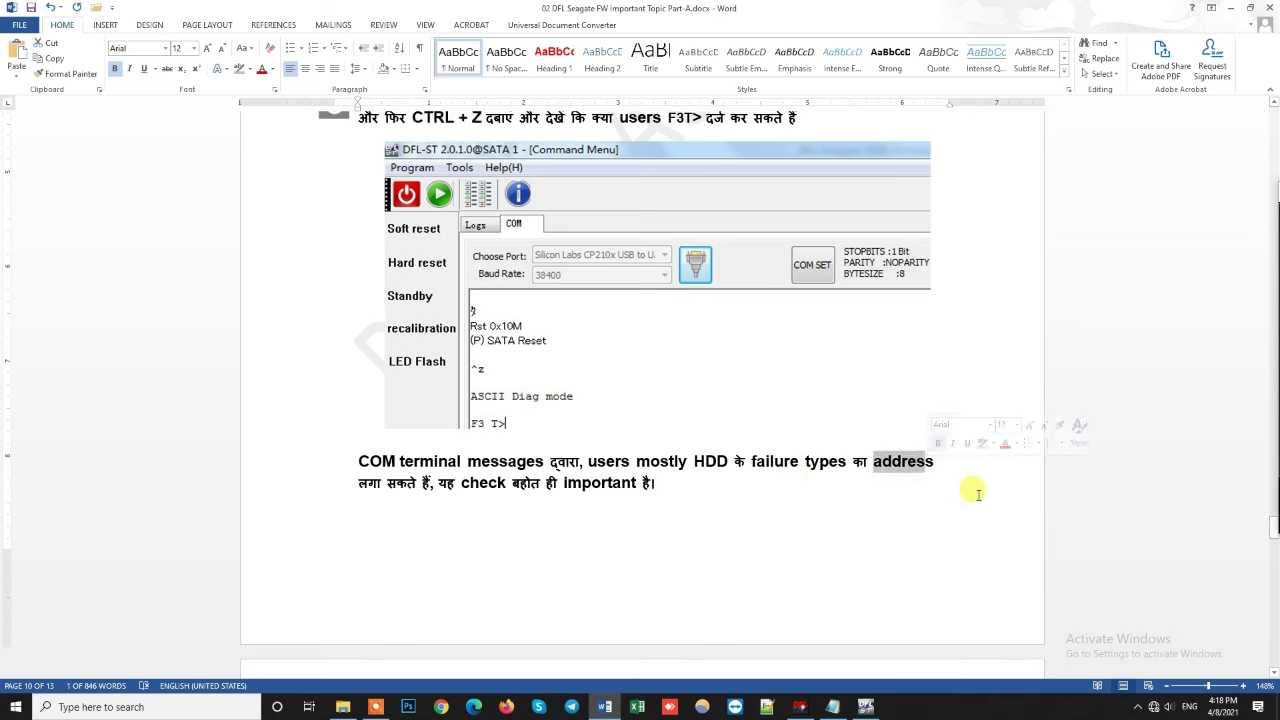
click(908, 498)
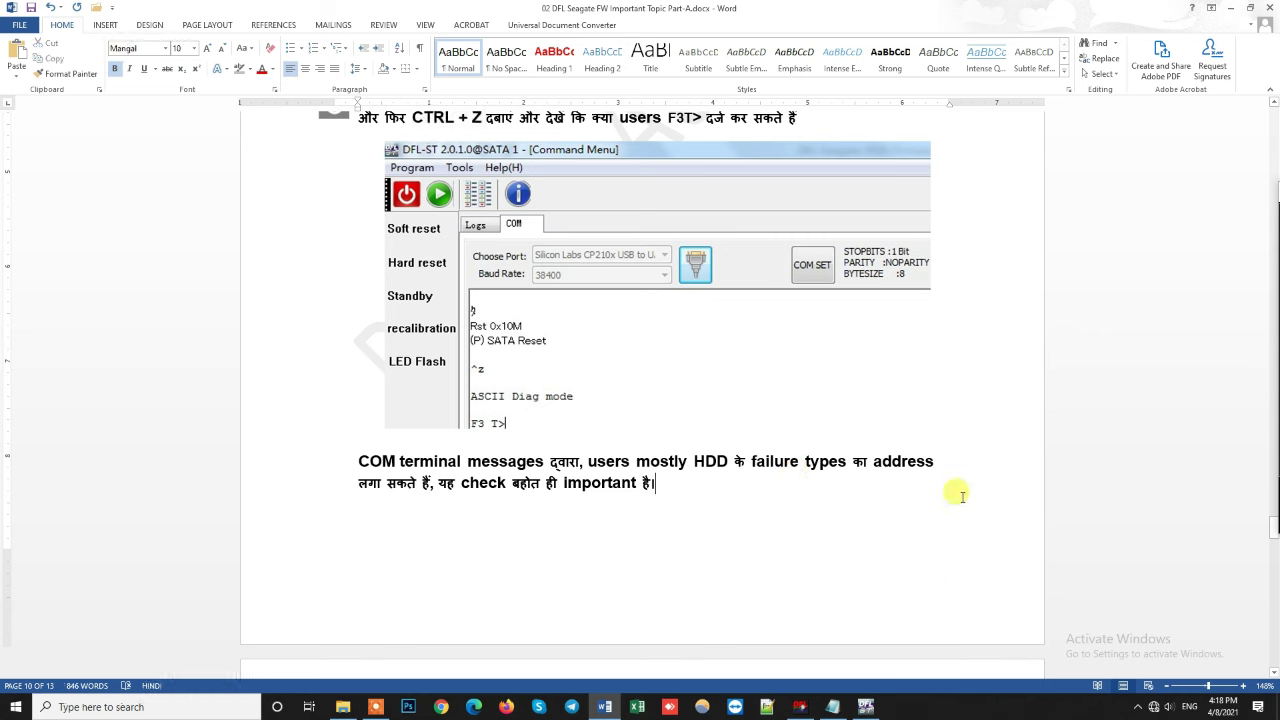
- Read on in the notes to the Log Window messages paragraph and the start of the Ready Status section
click(1168, 707)
click(1114, 543)
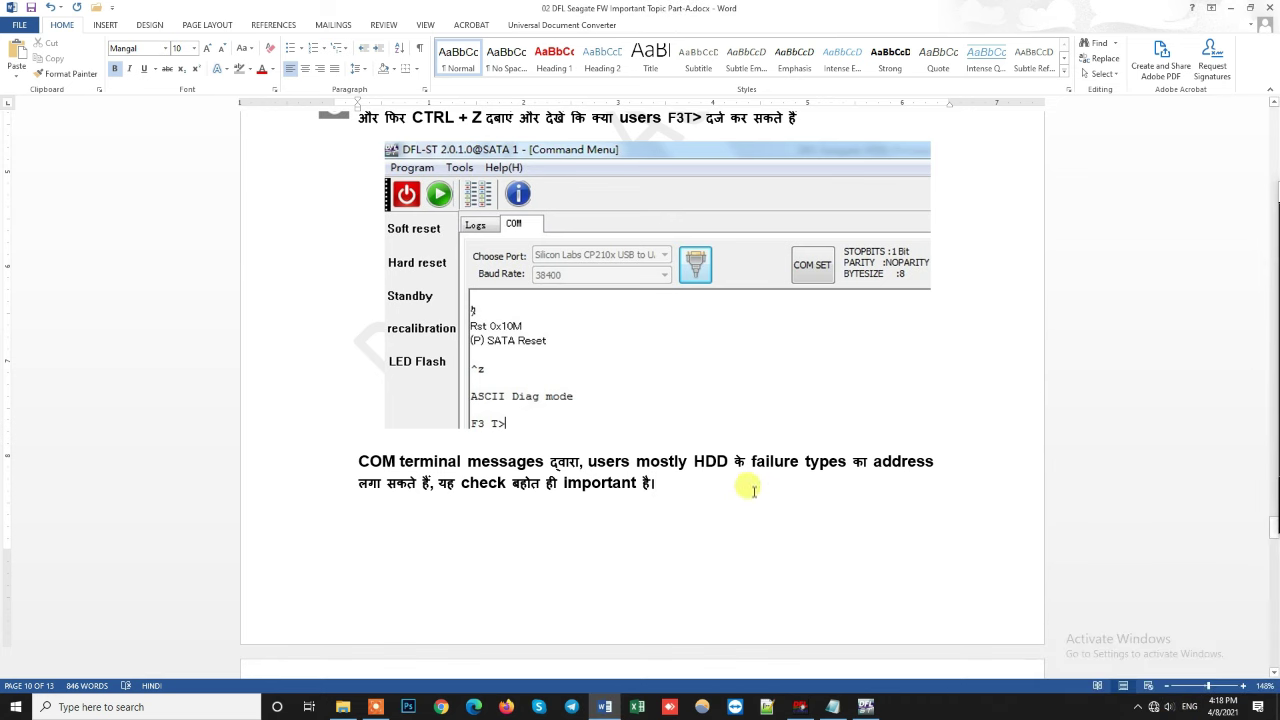
scroll(655, 481, down, 5)
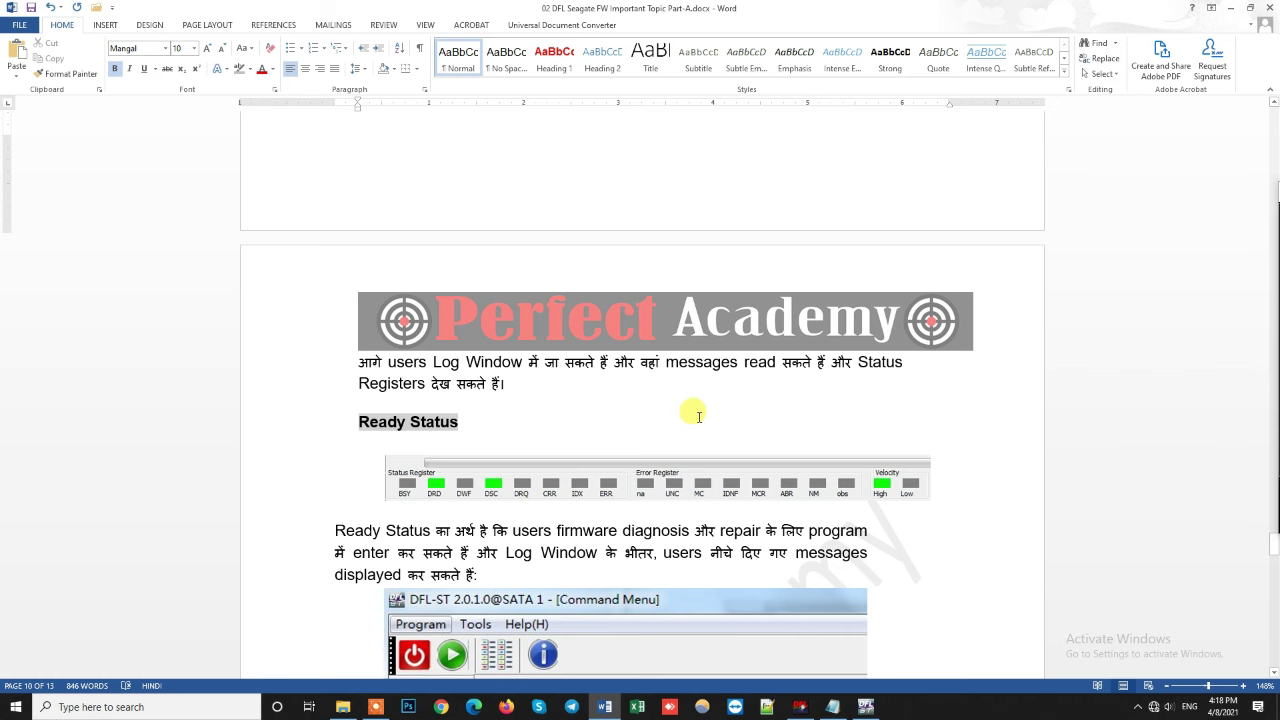
scroll(698, 416, up, 3)
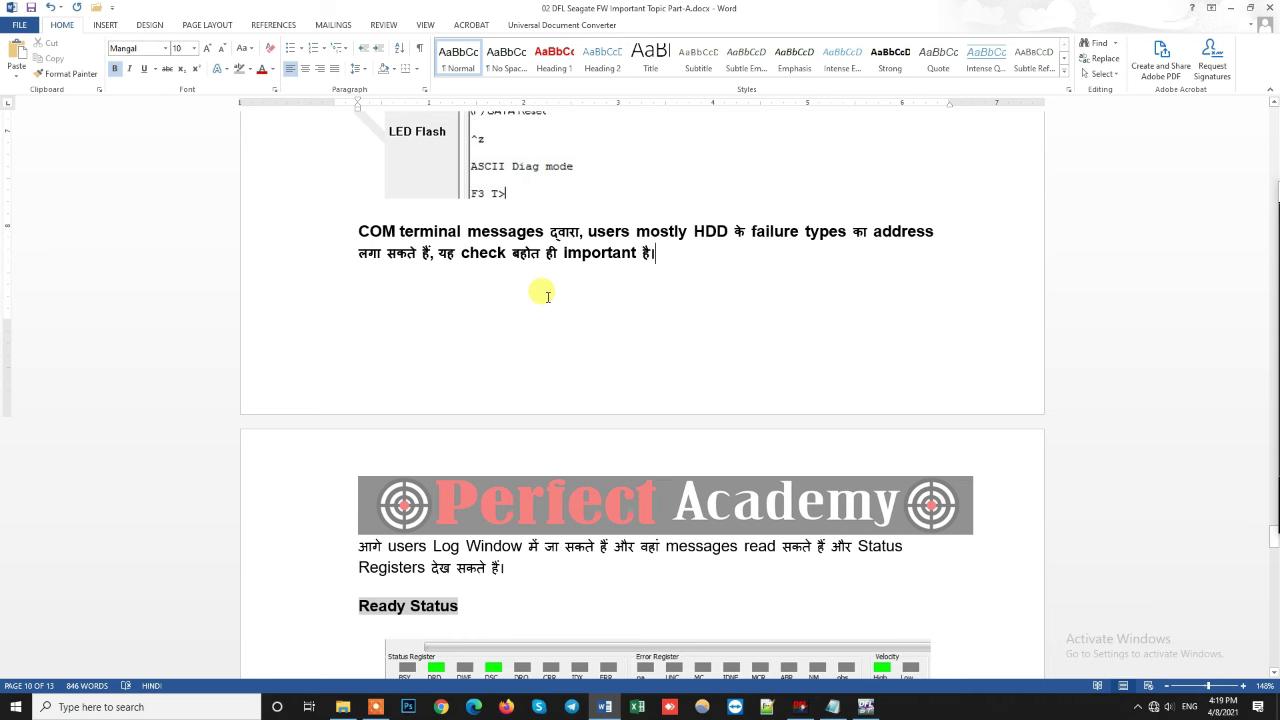
scroll(545, 297, down, 3)
scroll(543, 297, up, 1)
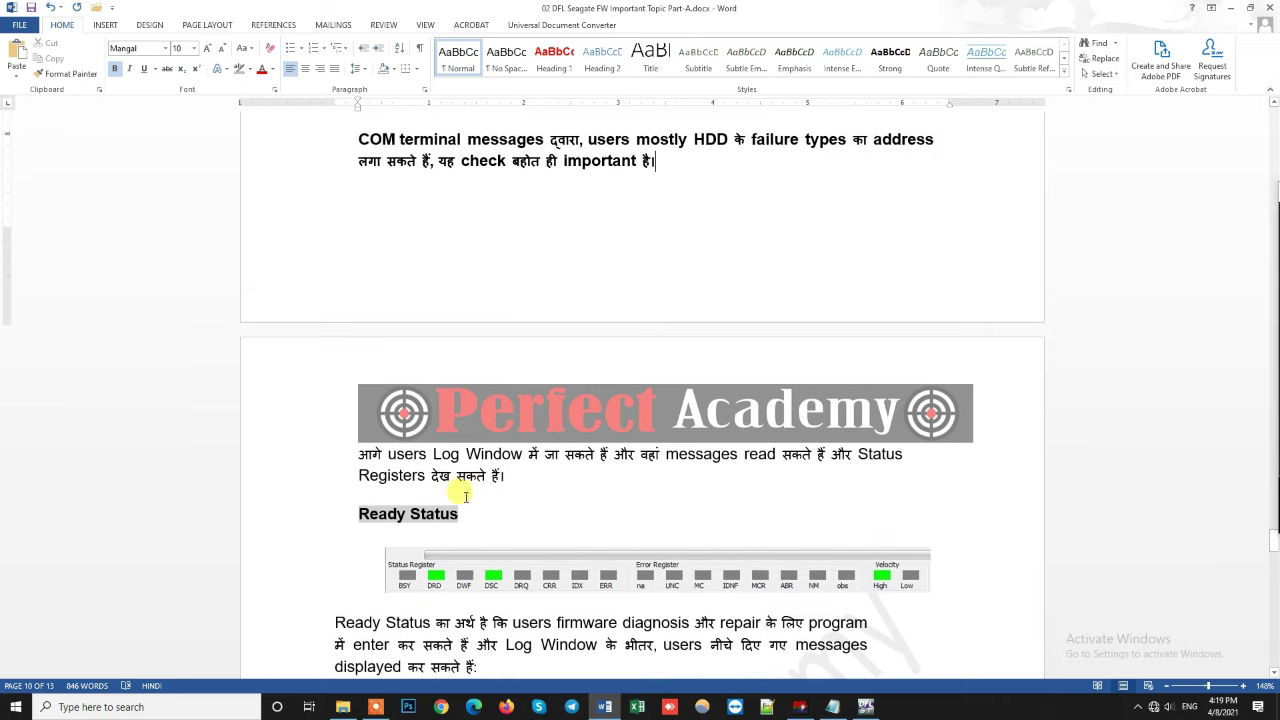
- Switch to DFL-ST and send the CTRL + Z terminal command repeatedly at the COM terminal's F3 T> prompt
click(866, 706)
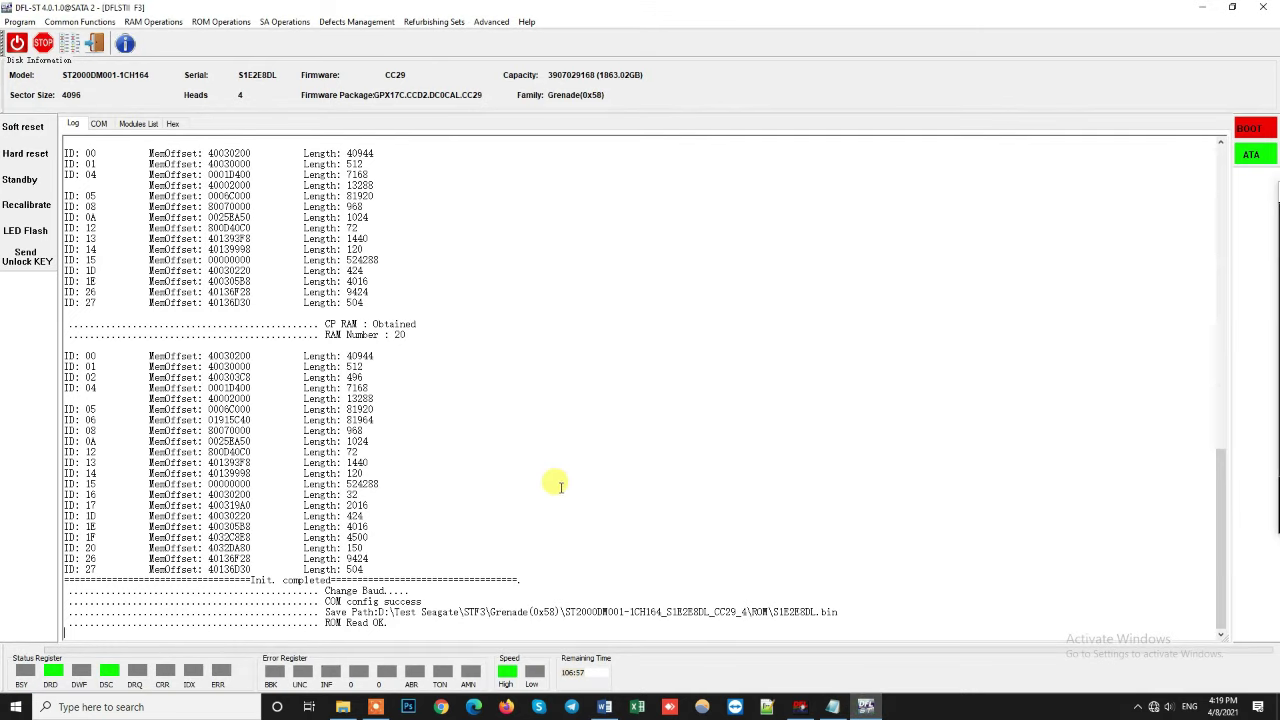
click(99, 123)
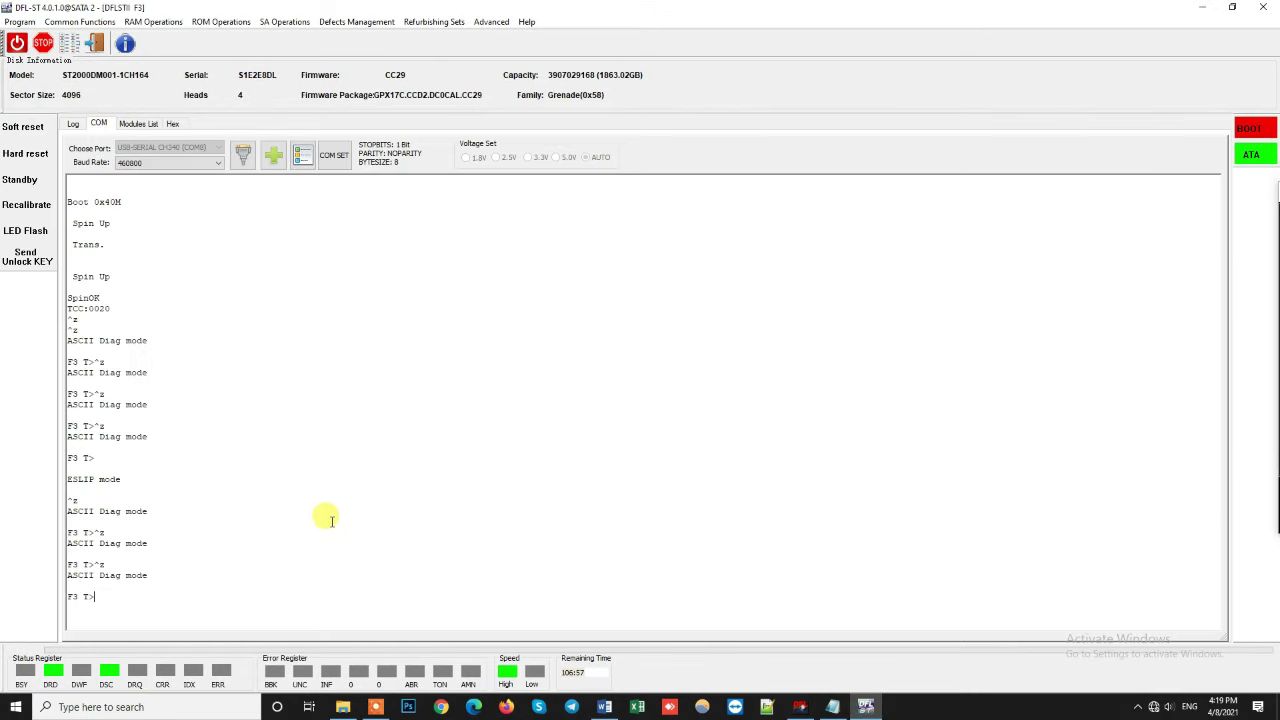
key(ctrl+z)
key(ctrl+z)
key(ctrl+z)
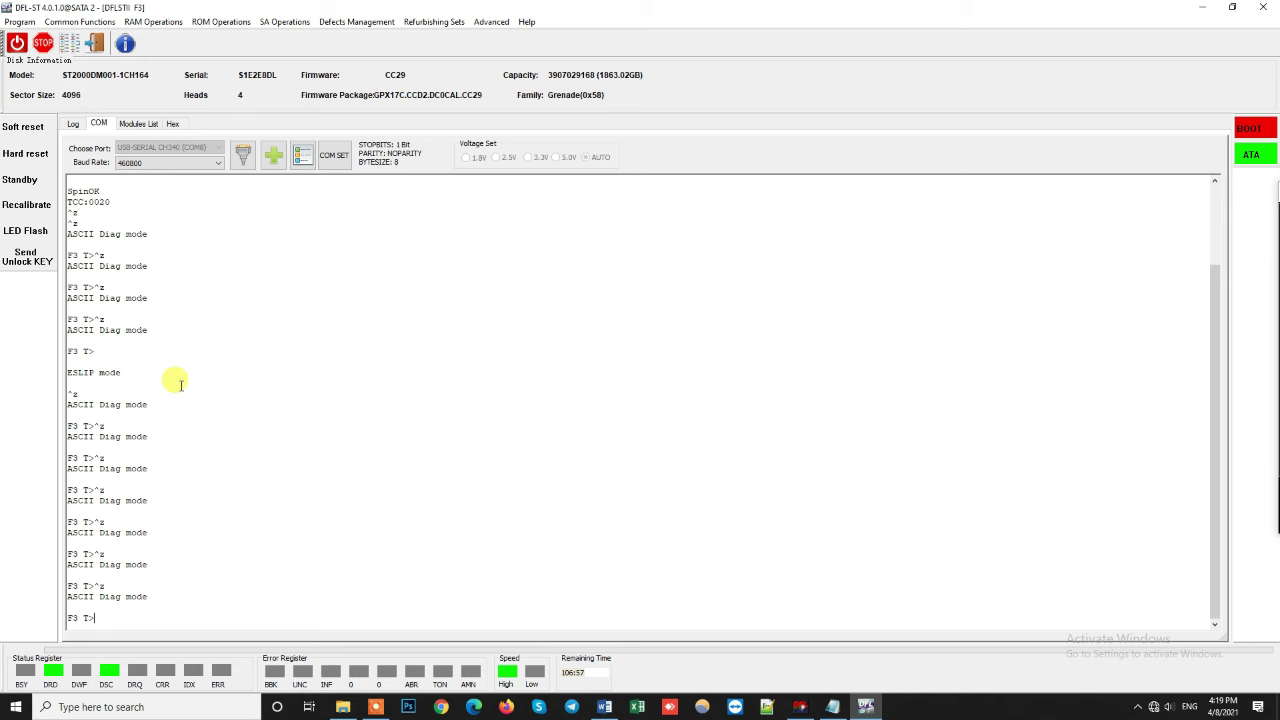
- Compare the drive's log messages with its COM terminal output
click(71, 126)
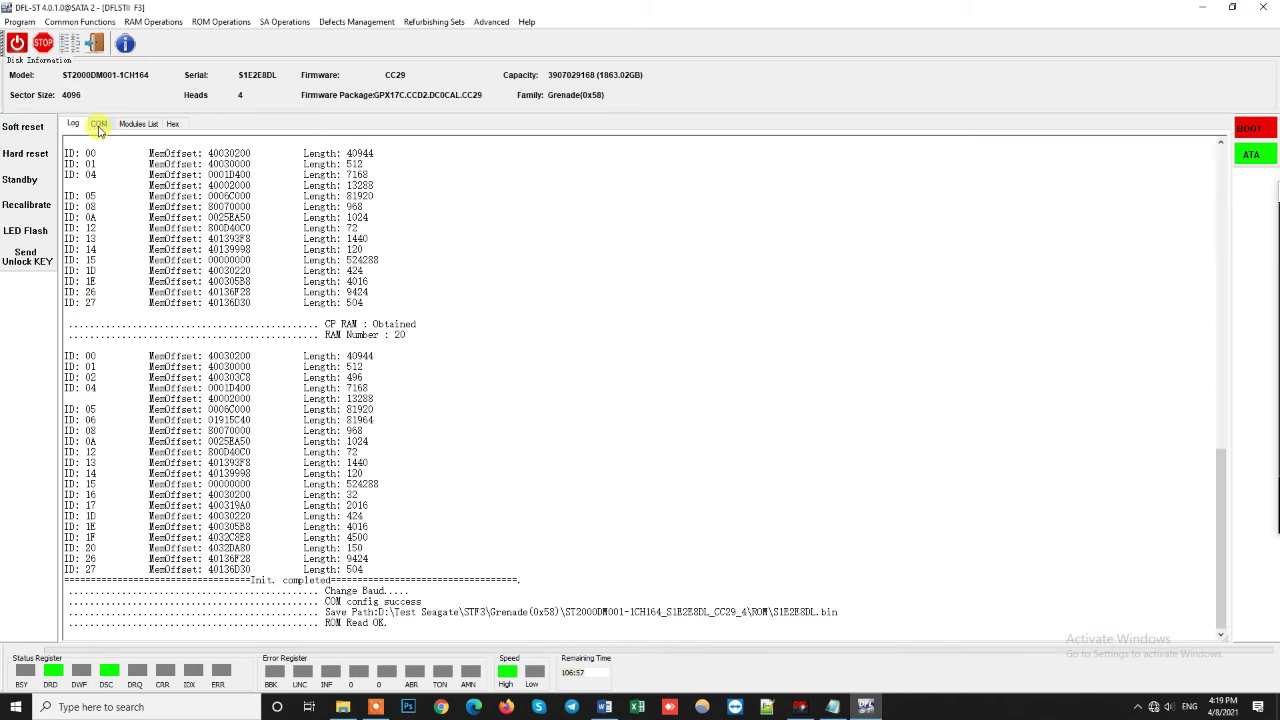
click(100, 131)
click(74, 126)
click(100, 127)
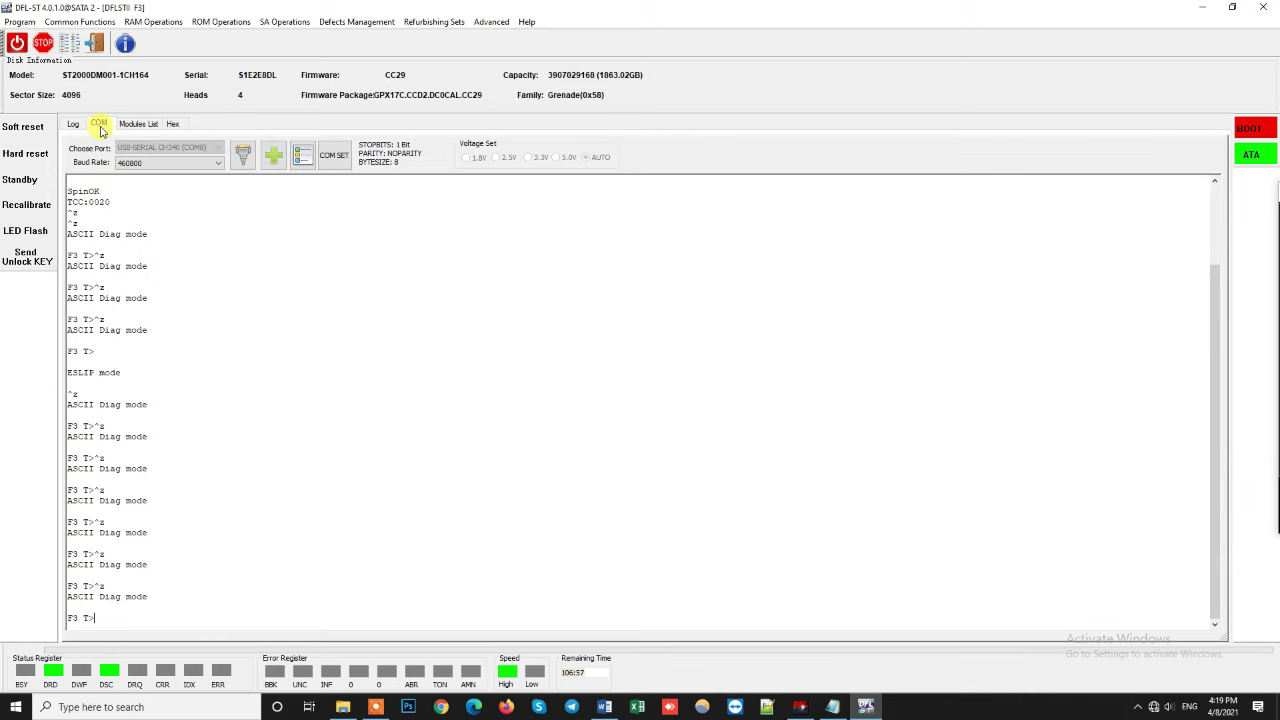
- Read the Ready Status section in the Word notes and compare its status registers with the live ones in DFL-ST
click(604, 707)
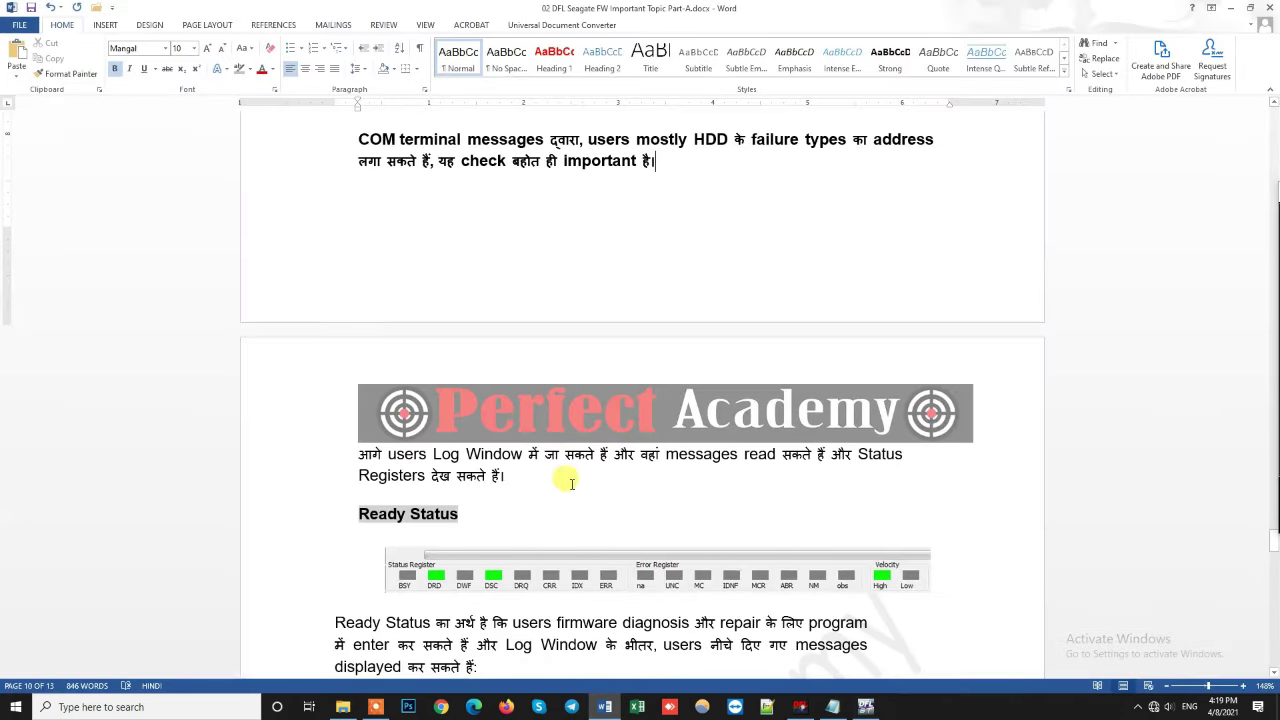
scroll(571, 484, down, 3)
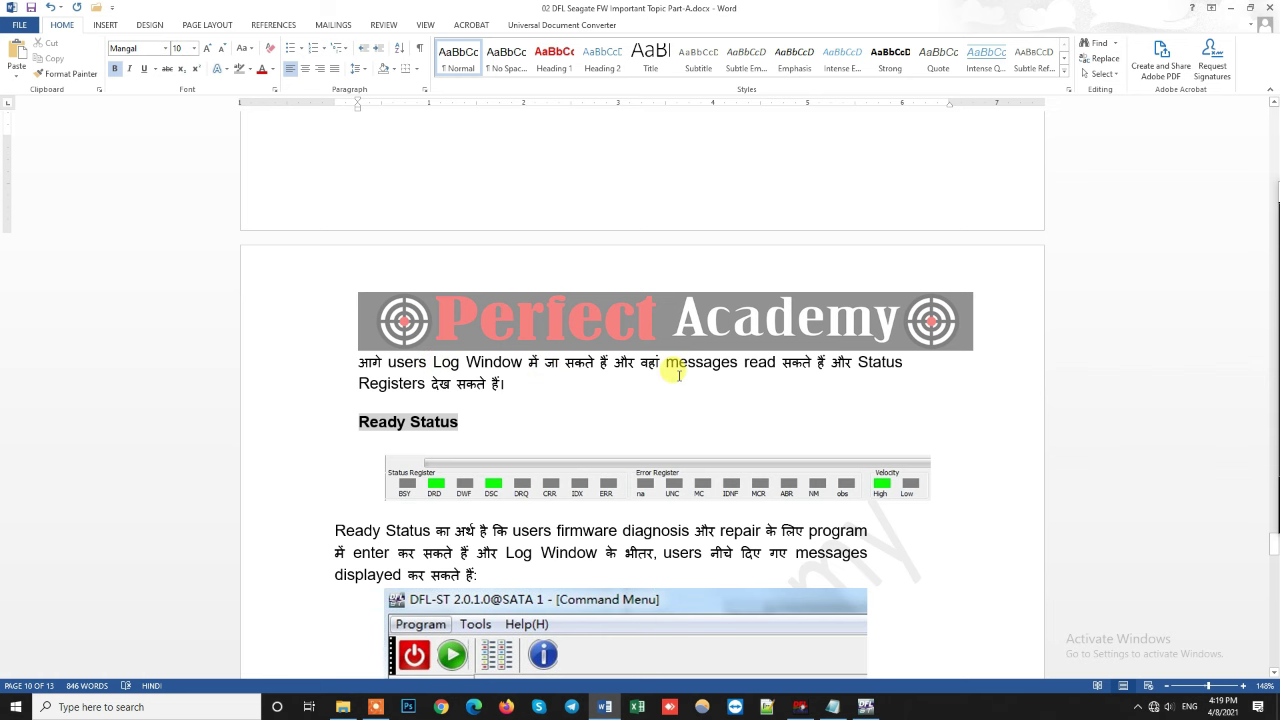
scroll(678, 378, down, 3)
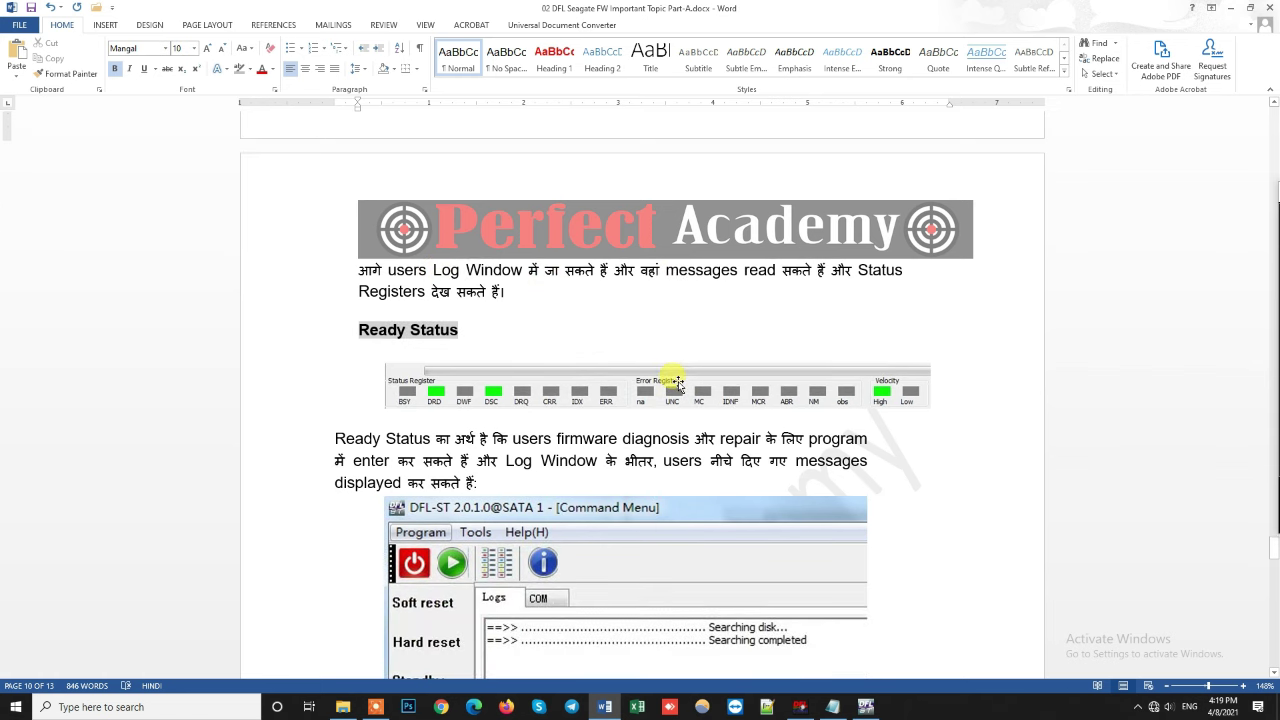
scroll(677, 381, down, 5)
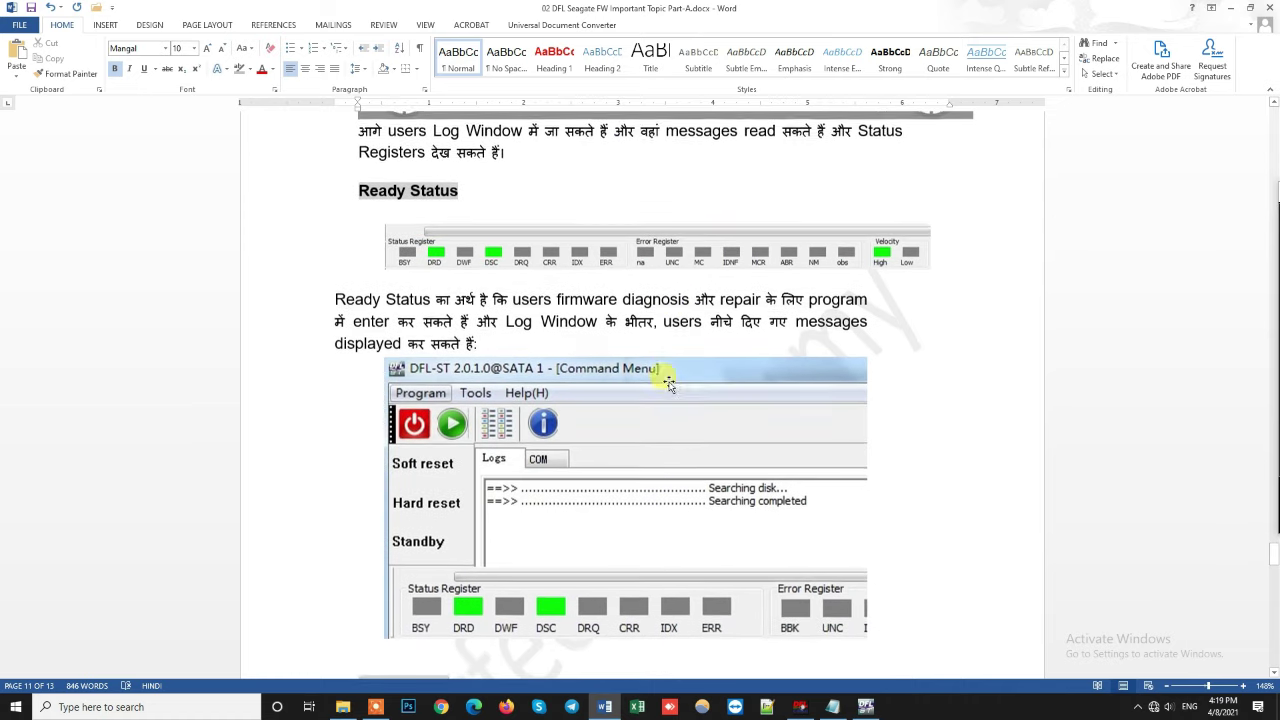
click(867, 708)
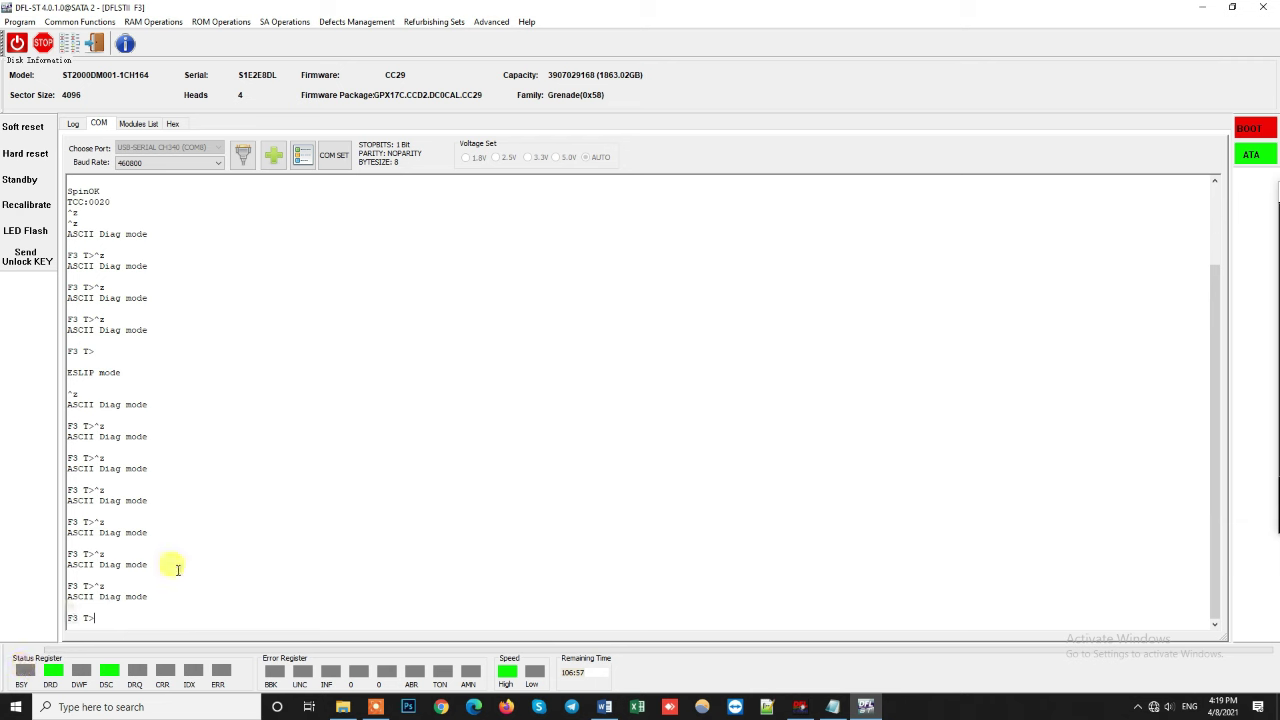
click(605, 708)
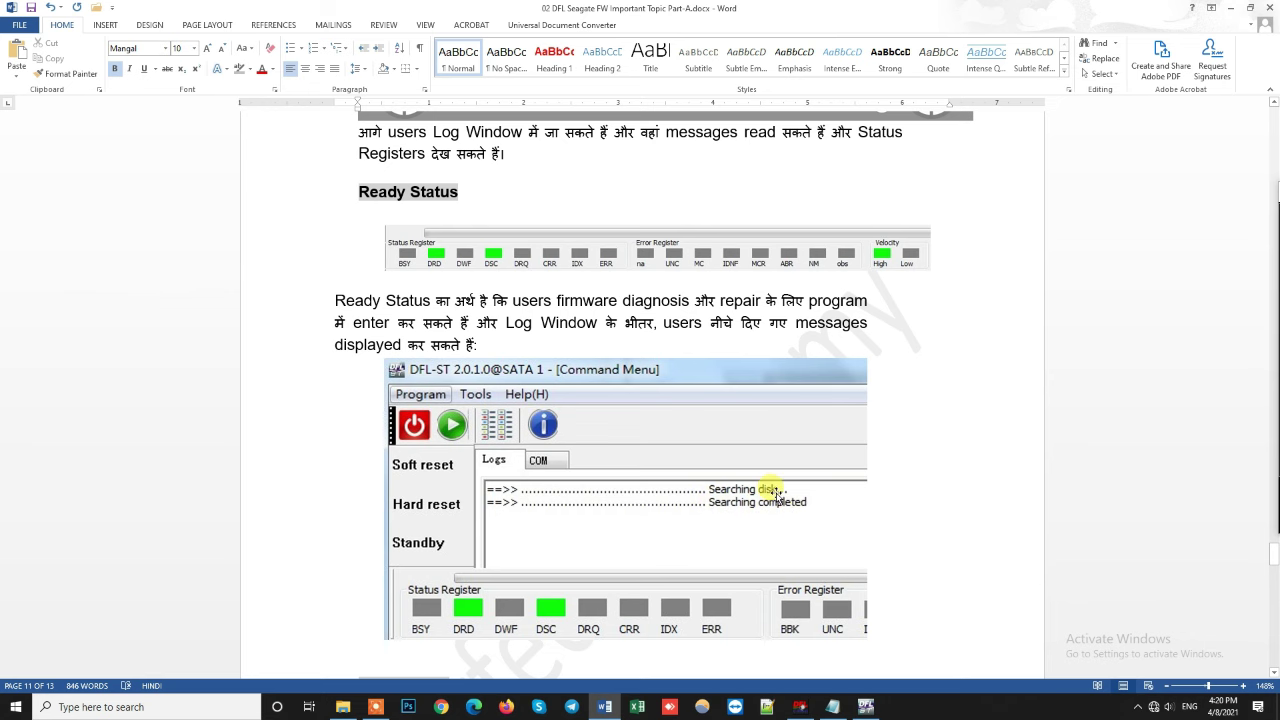
scroll(770, 500, down, 2)
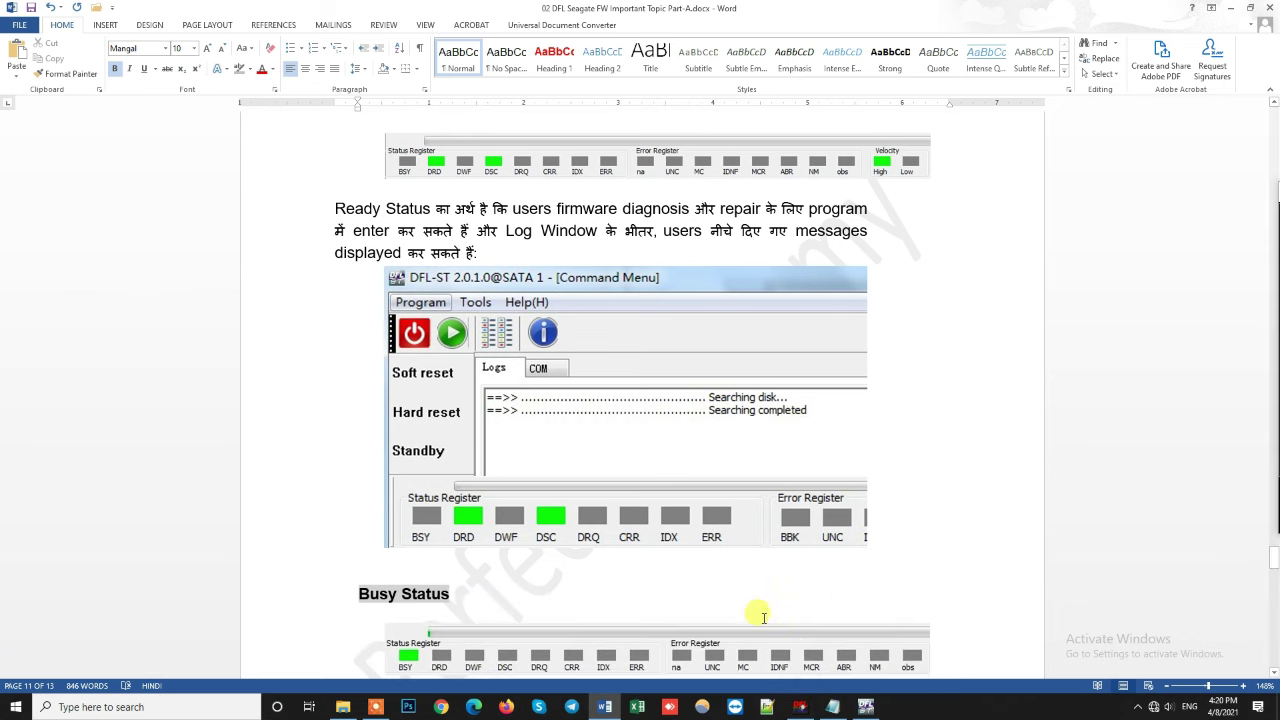
- Switch to DFL-ST, exit the F3 module to the Command Menu, and empty the log
click(866, 706)
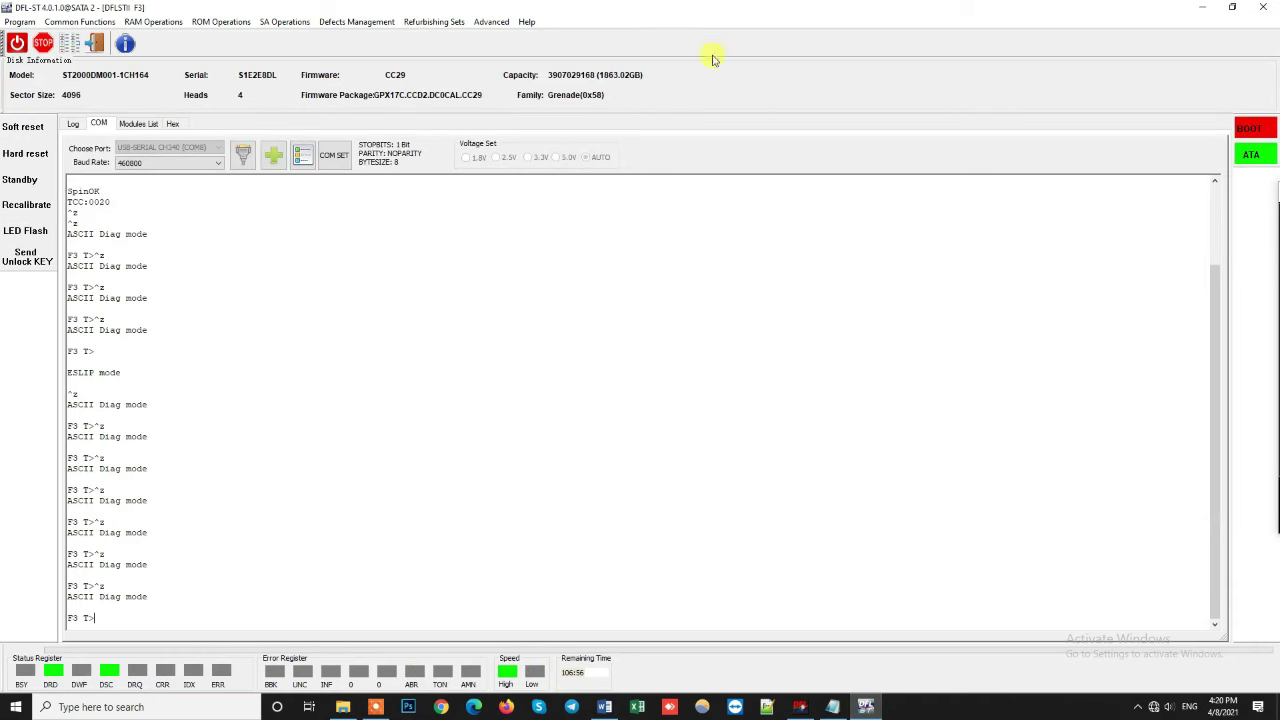
click(95, 44)
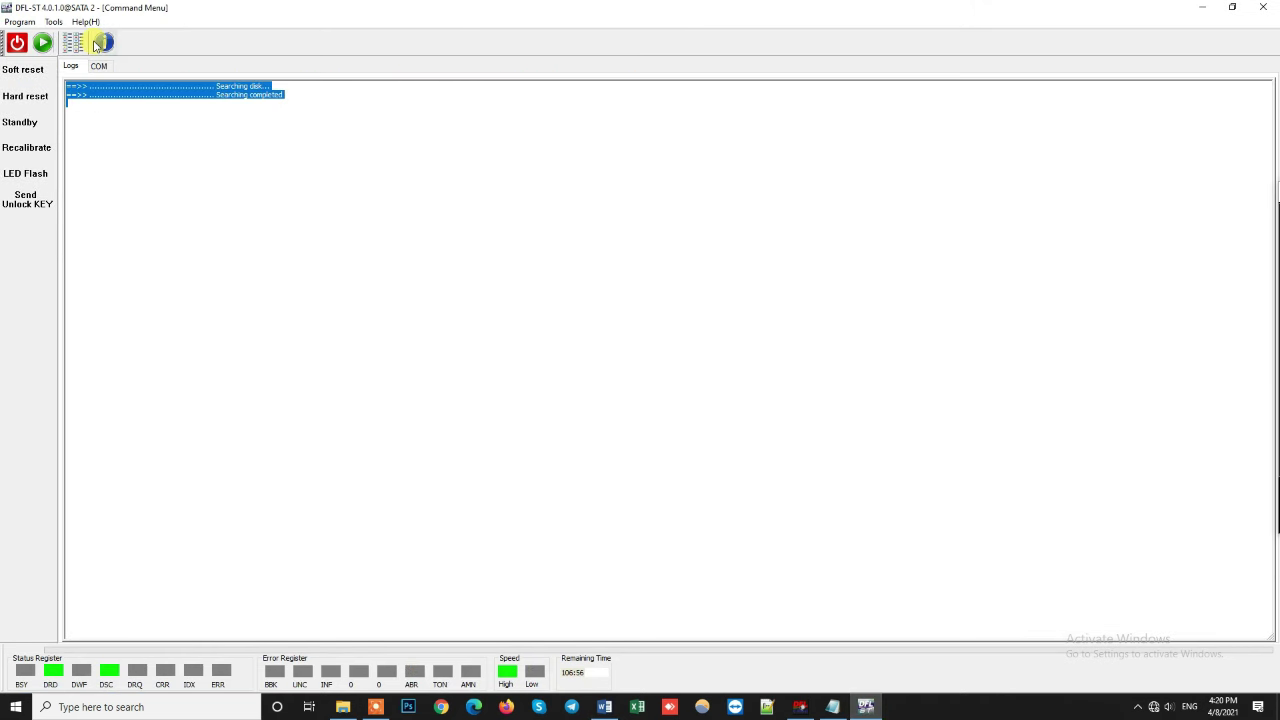
click(195, 160)
right_click(208, 164)
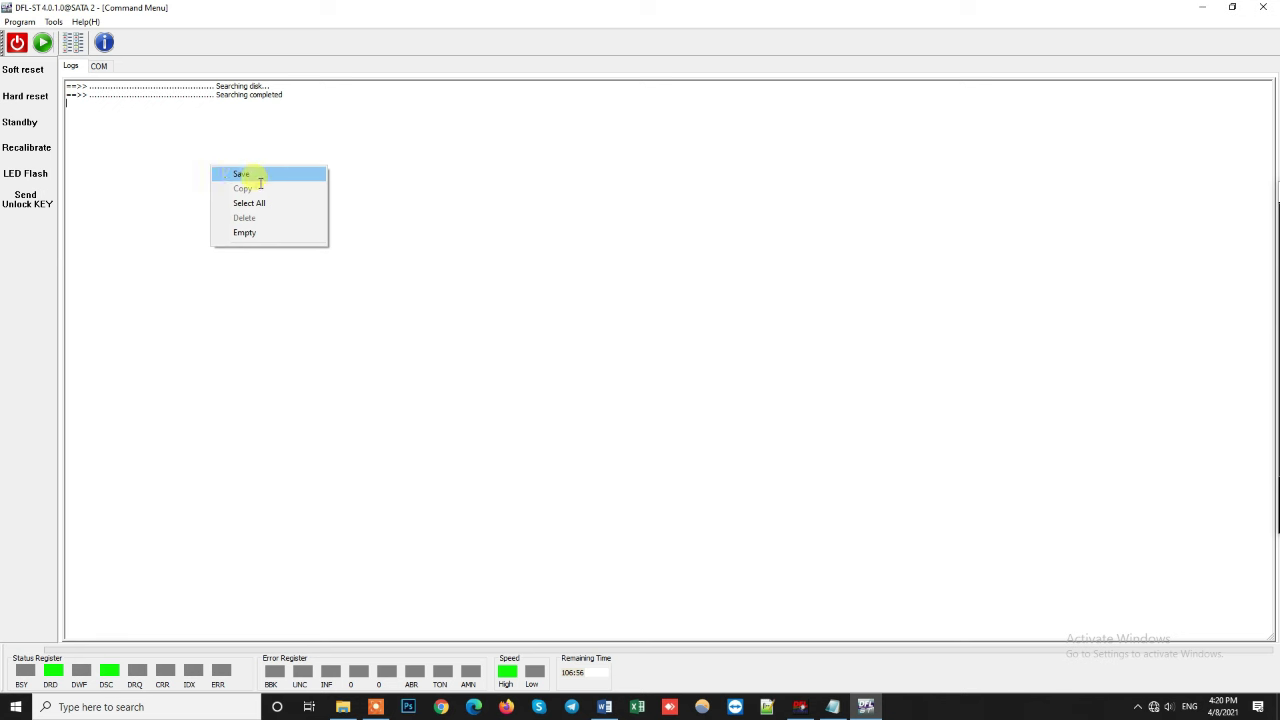
click(296, 238)
click(614, 374)
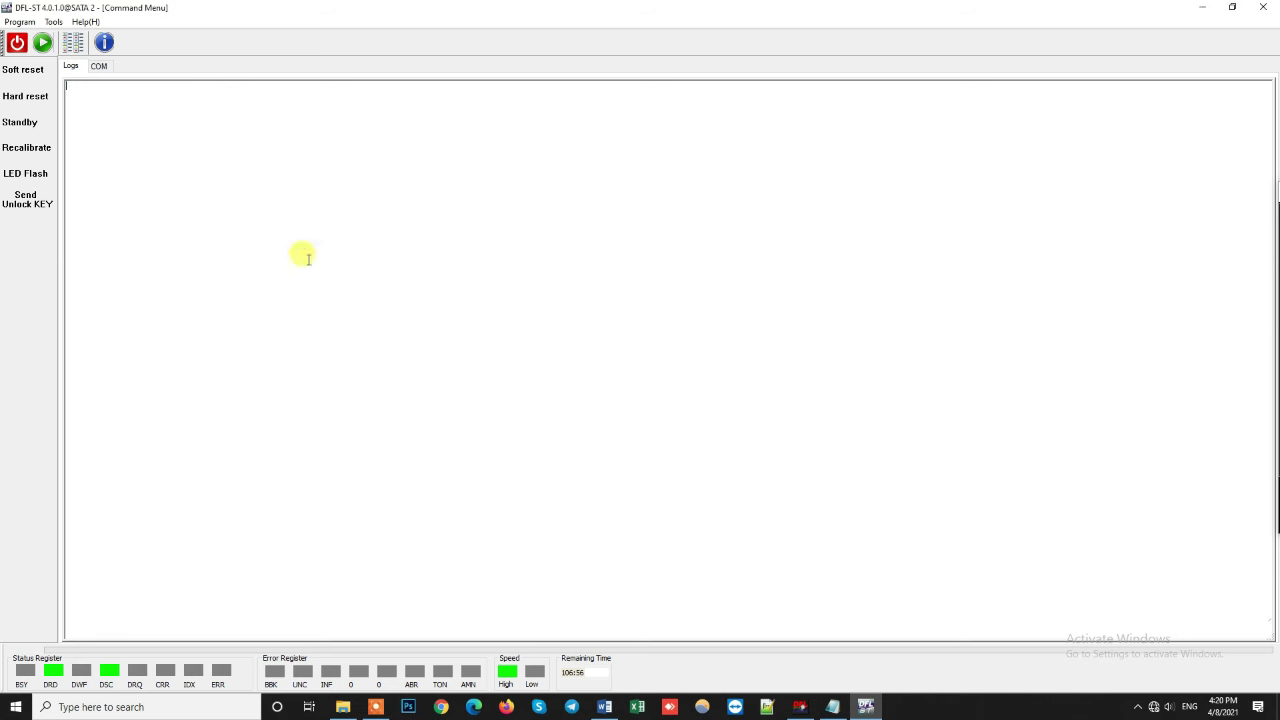
- Power the drive off and on to run a new disk search, and switch back to the Word notes
click(15, 48)
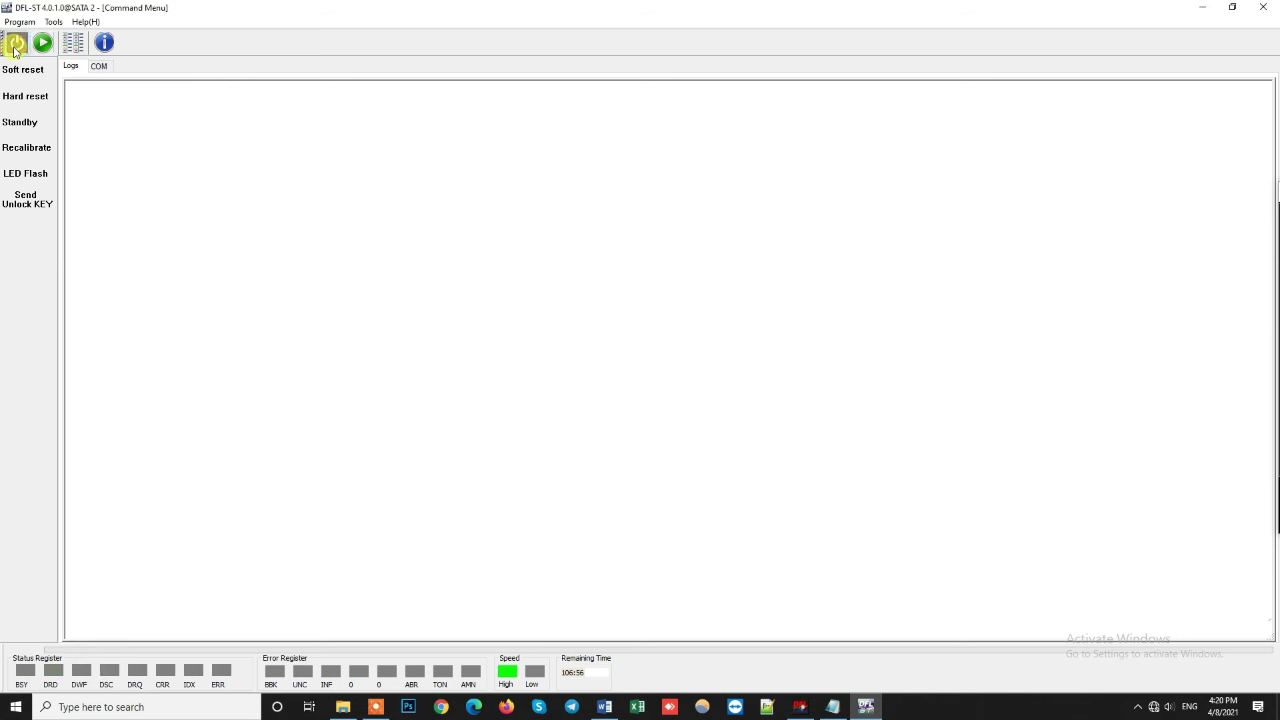
click(15, 48)
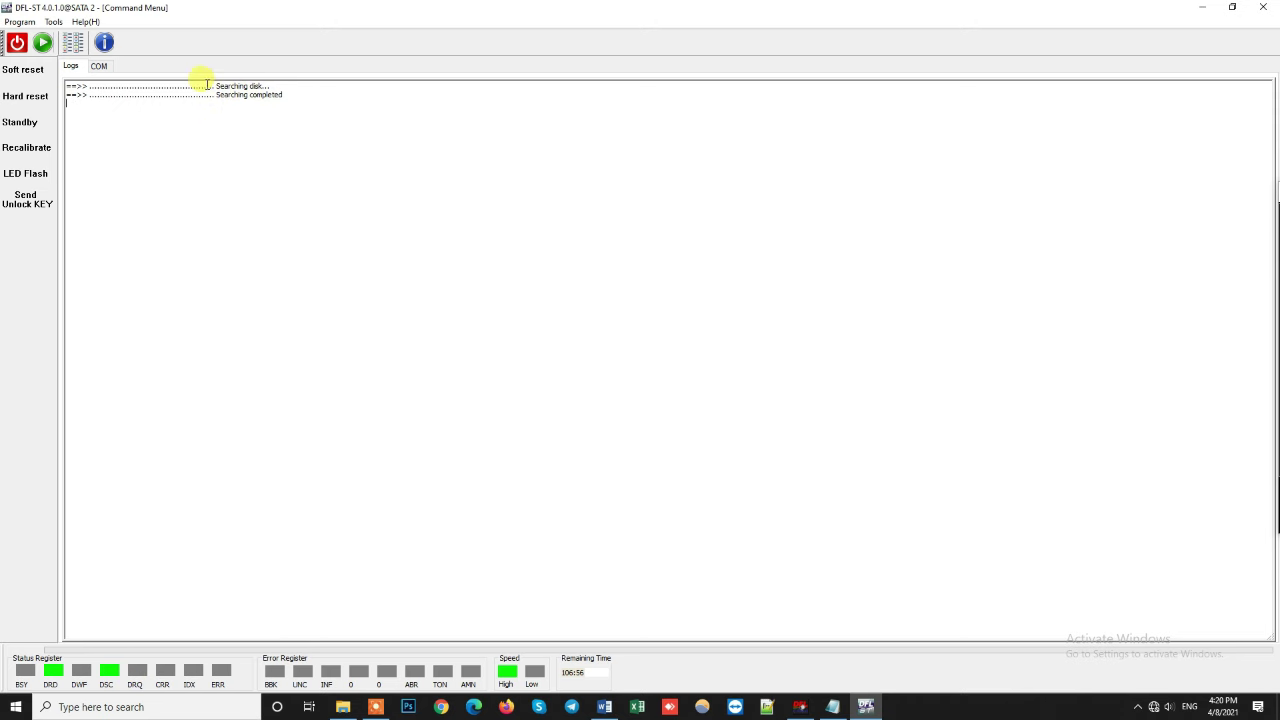
click(604, 707)
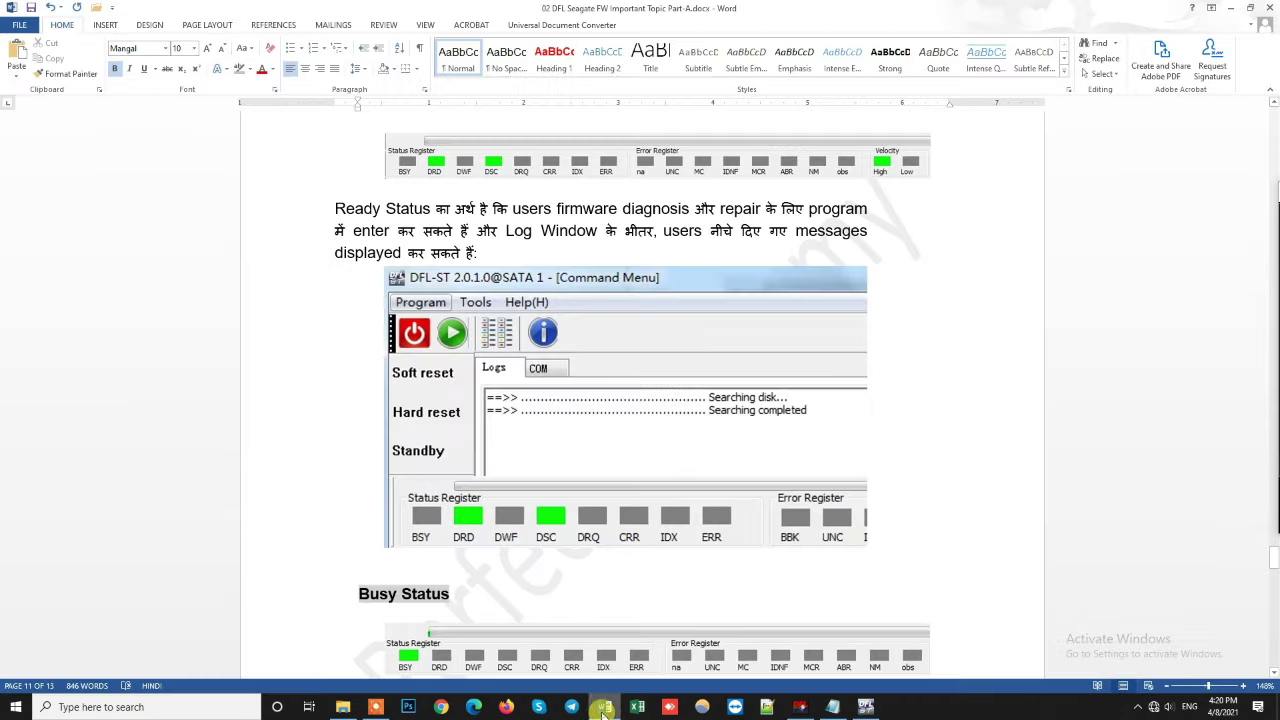